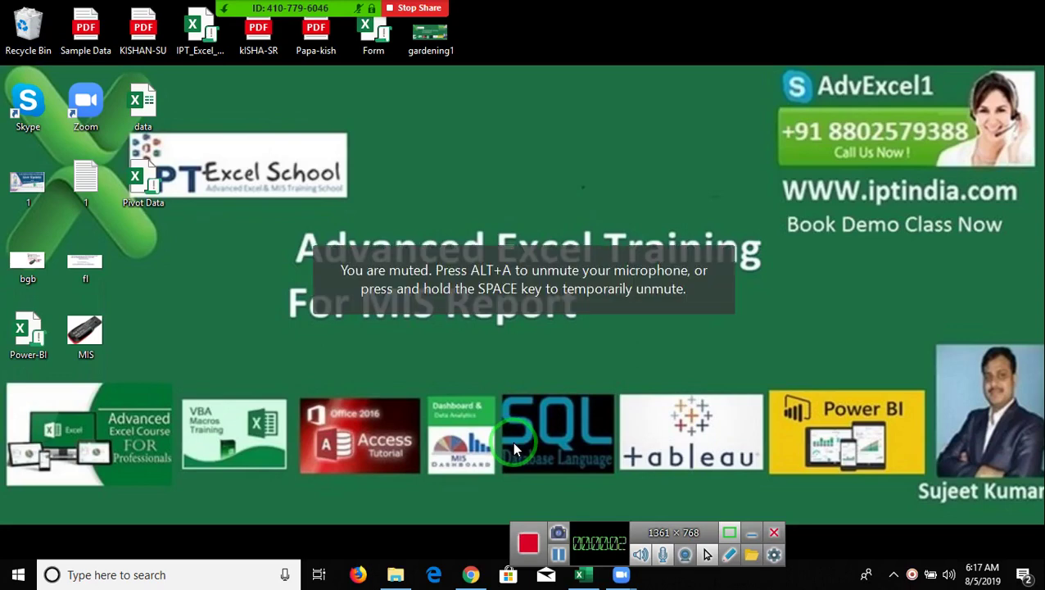
# Step: Open the meeting participants list, move its window up and right, then close it
pyautogui.click(728, 320)
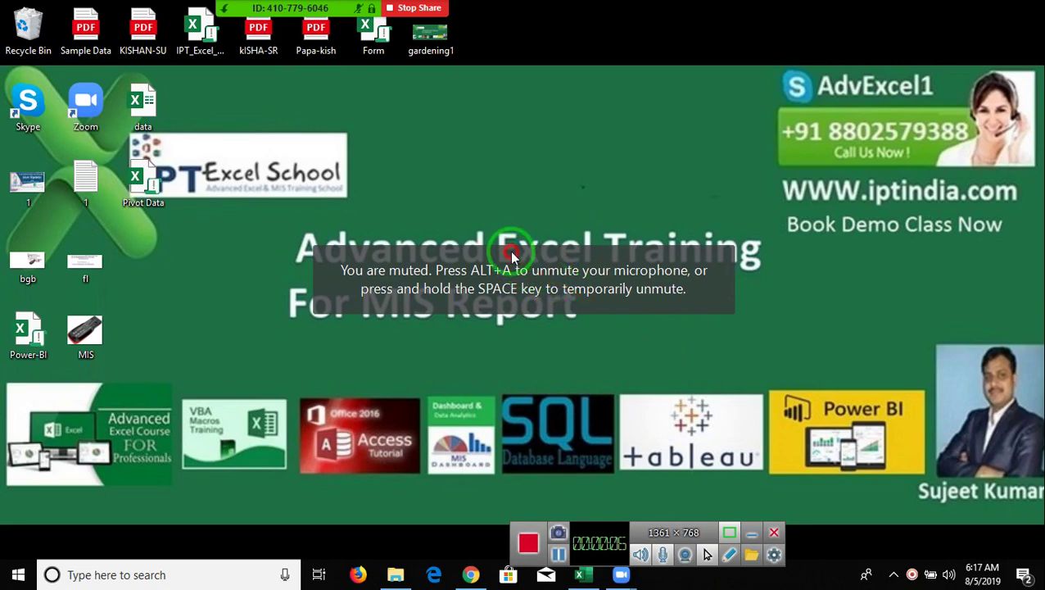
pyautogui.click(487, 141)
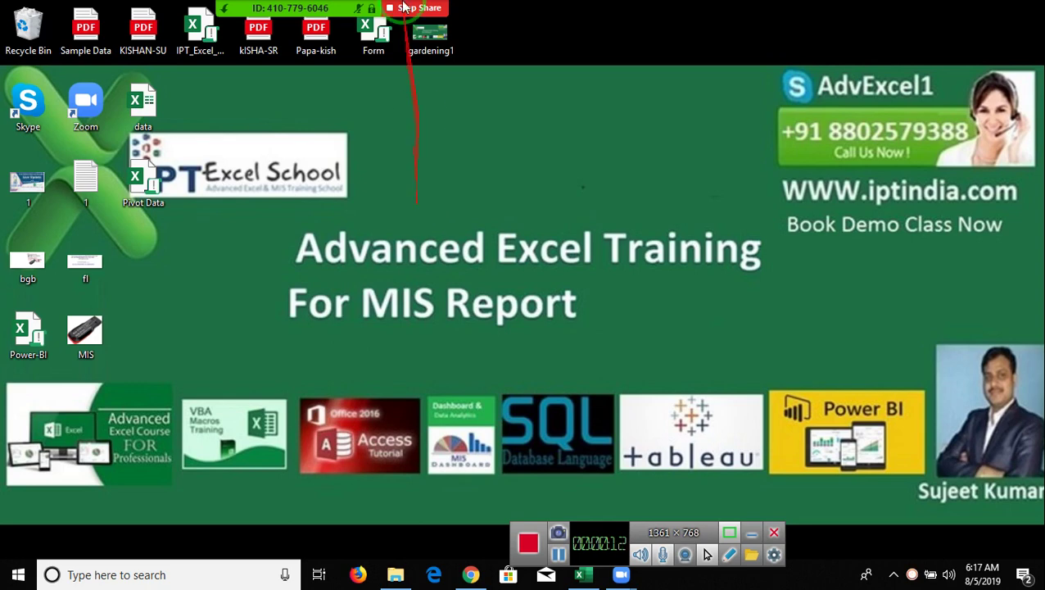
pyautogui.moveTo(385, 9)
pyautogui.click(190, 16)
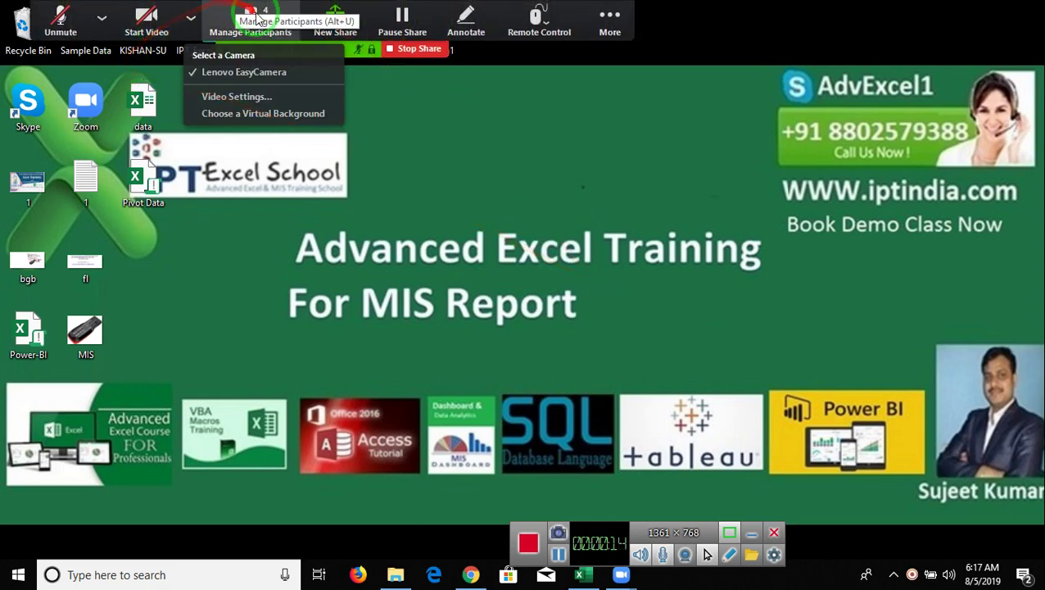
pyautogui.click(249, 21)
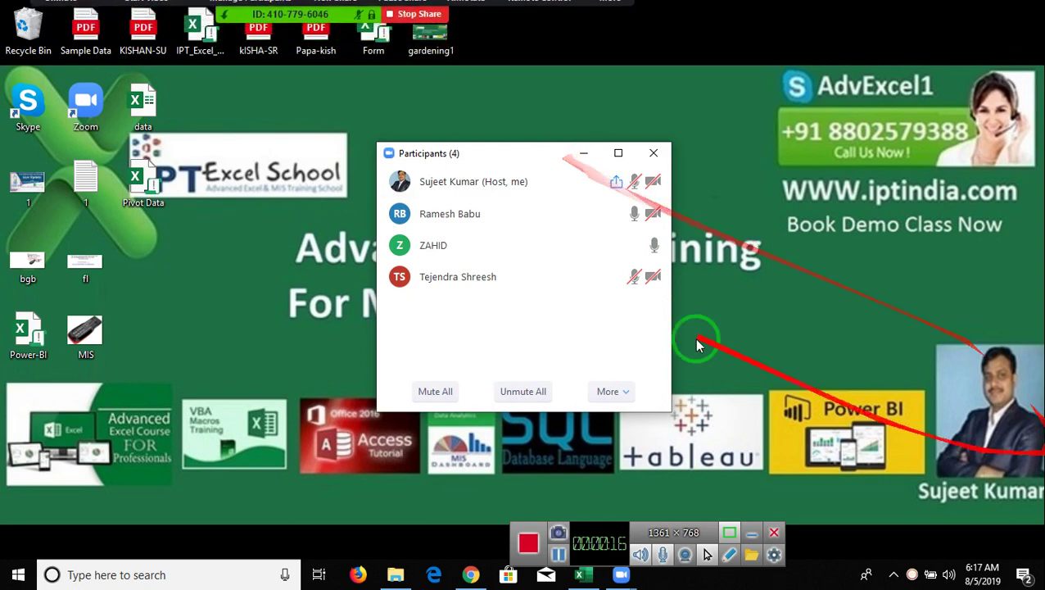
pyautogui.moveTo(494, 158); pyautogui.dragTo(515, 122)
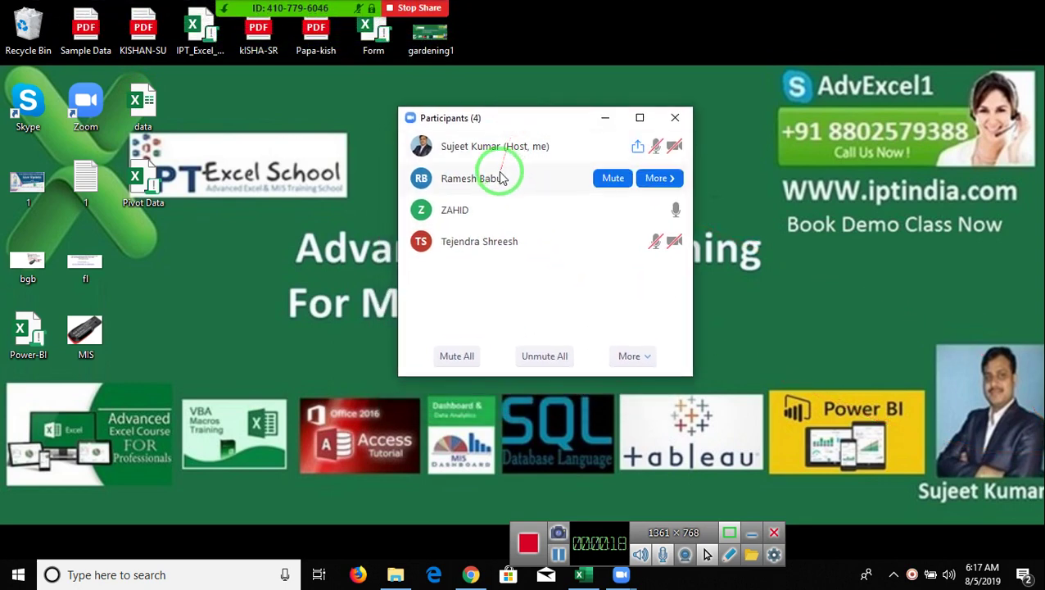
pyautogui.moveTo(563, 144)
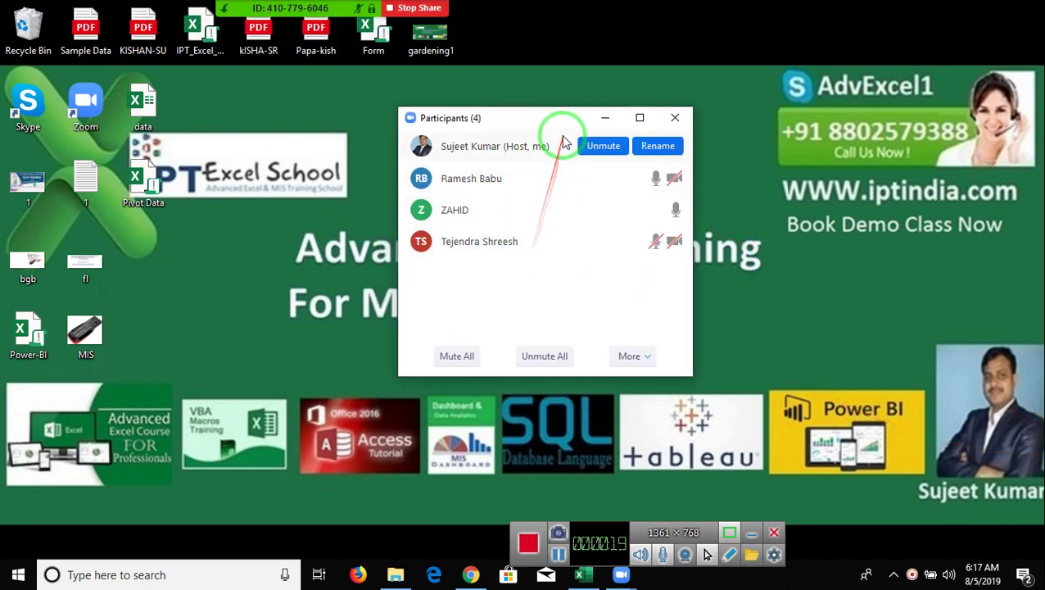
pyautogui.click(675, 118)
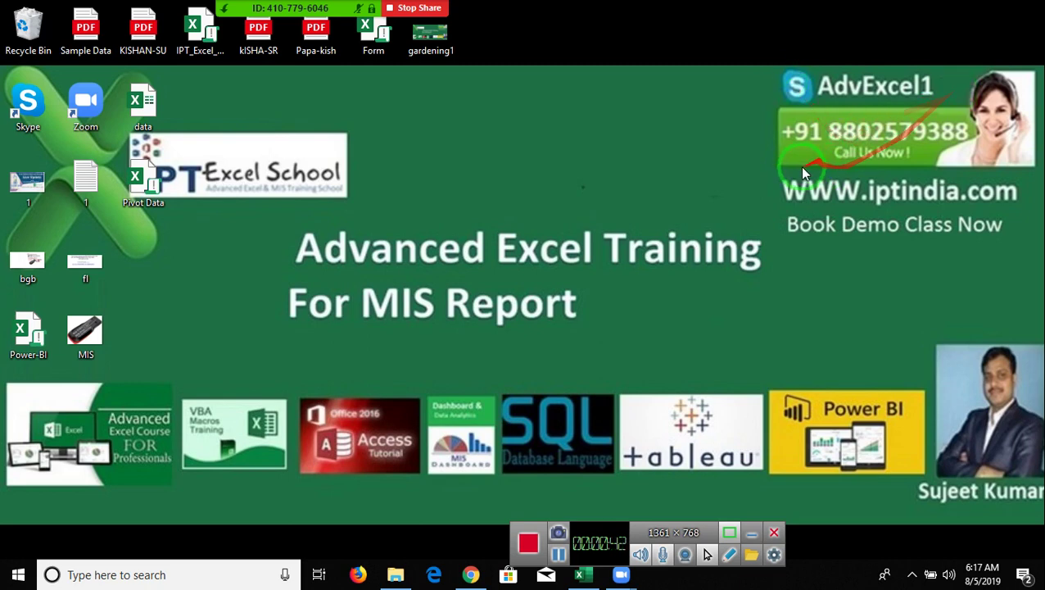
# Step: Point out the website address and the training title on the shared slide
pyautogui.moveTo(771, 174); pyautogui.dragTo(1030, 214)
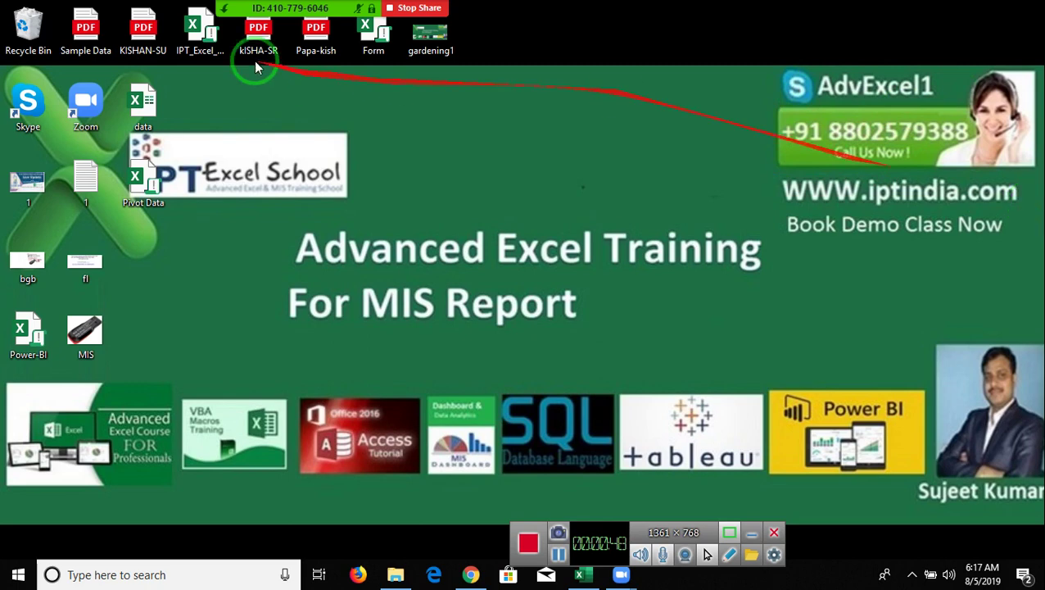
pyautogui.moveTo(235, 221)
pyautogui.mouseDown()
pyautogui.moveTo(385, 270)
pyautogui.moveTo(779, 328)
pyautogui.mouseUp()
pyautogui.moveTo(274, 219); pyautogui.dragTo(777, 341)
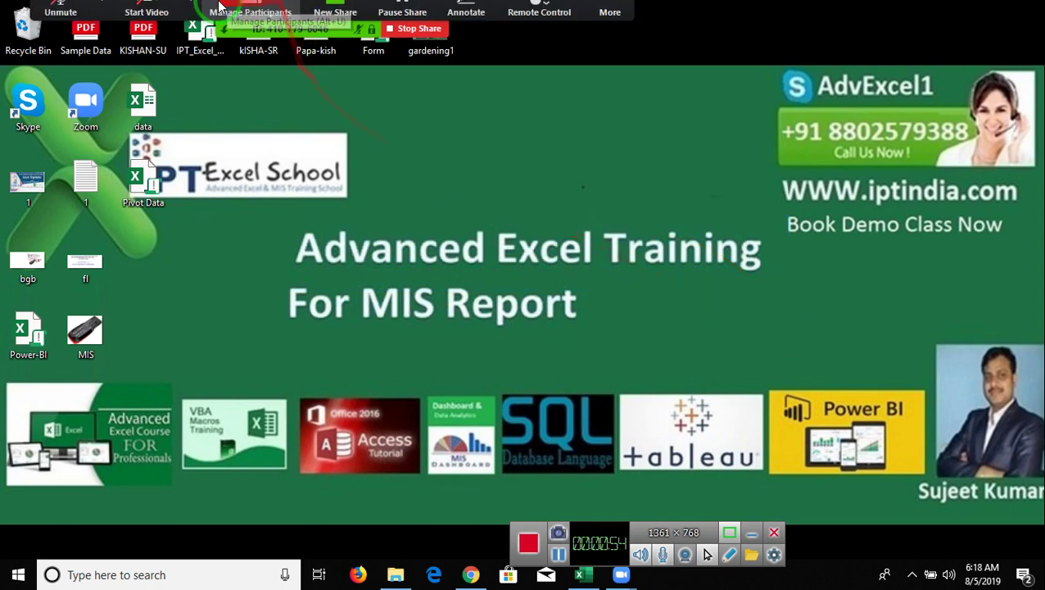
# Step: Review the camera choices and each participant's options in the participants list
pyautogui.click(102, 18)
pyautogui.click(190, 18)
pyautogui.click(609, 18)
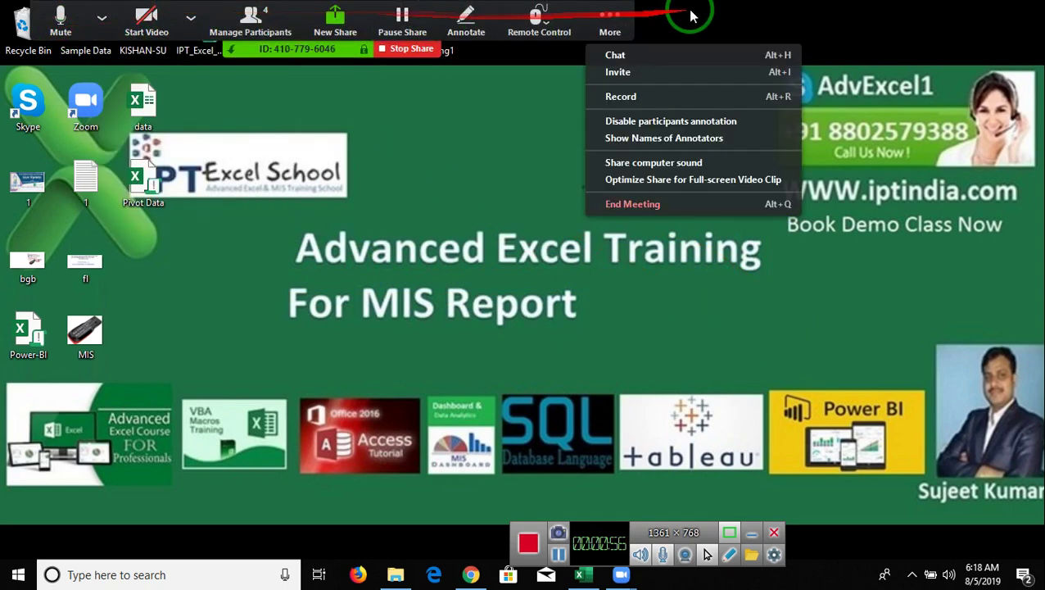
pyautogui.click(639, 123)
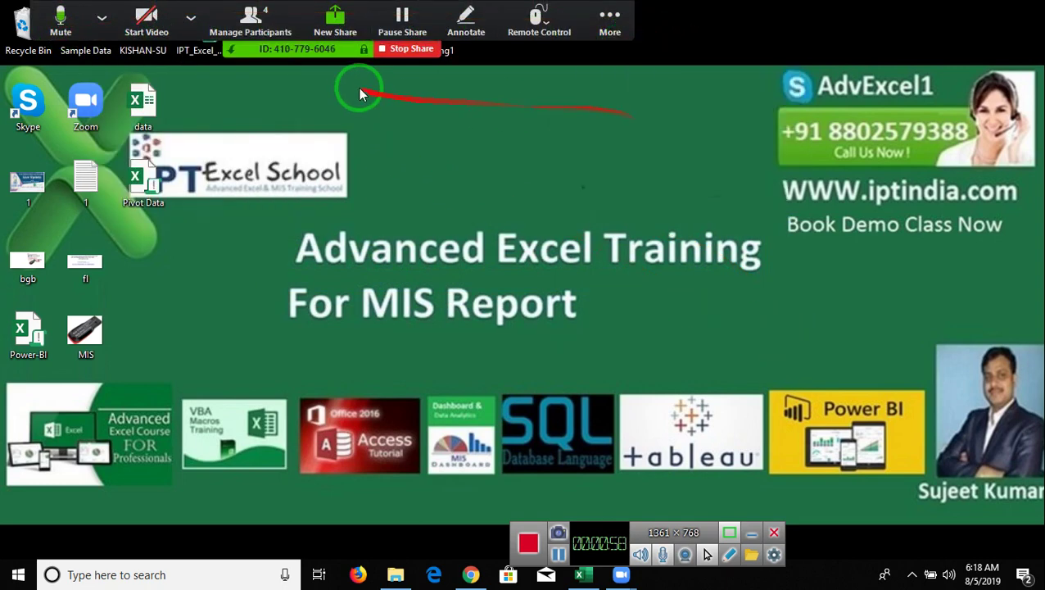
pyautogui.click(251, 20)
pyautogui.click(660, 178)
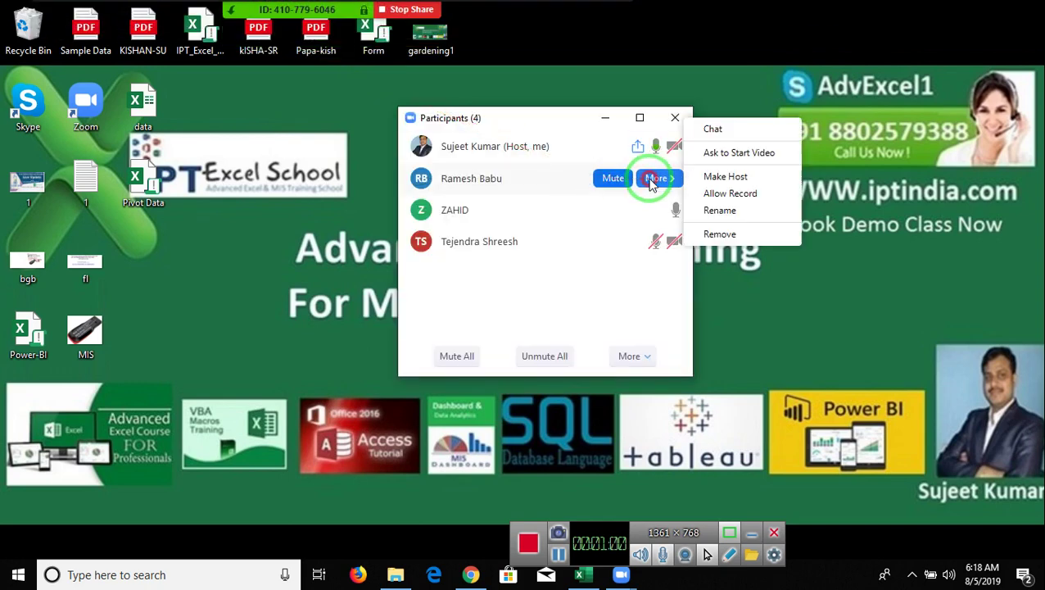
pyautogui.click(674, 210)
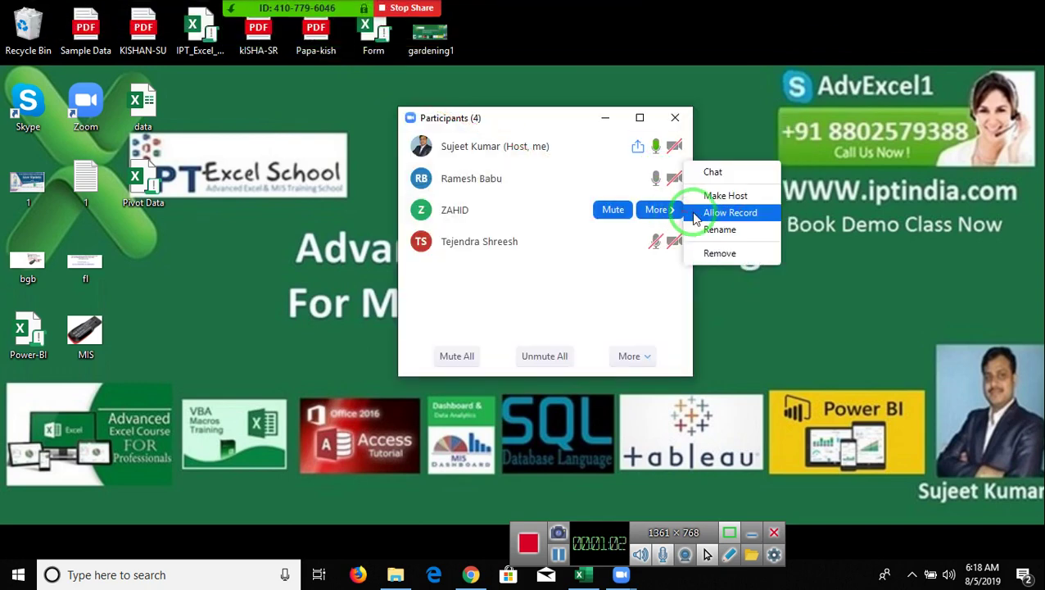
pyautogui.click(667, 239)
pyautogui.click(670, 241)
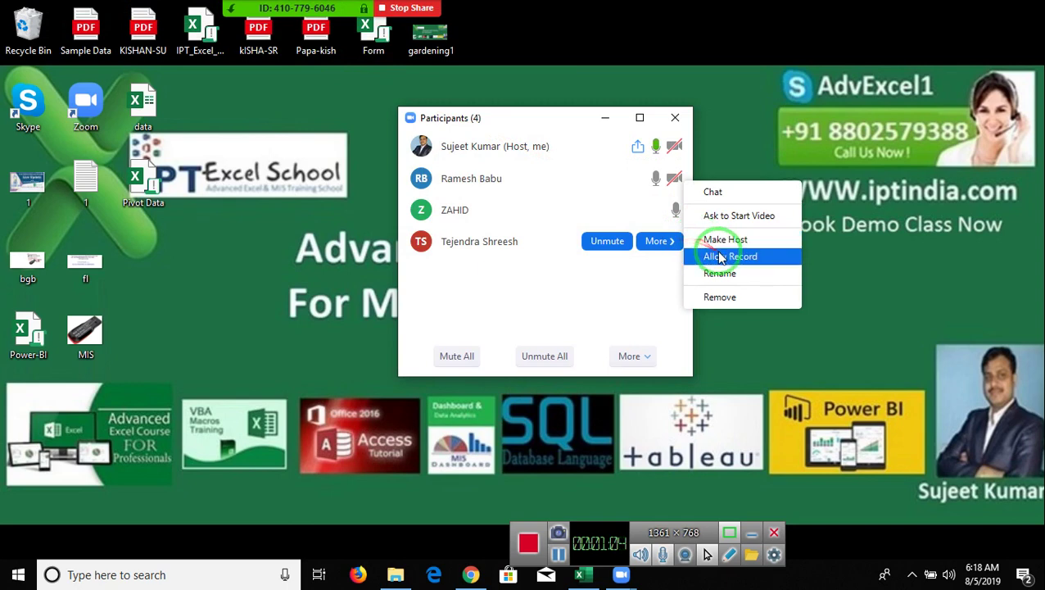
pyautogui.click(720, 256)
pyautogui.click(675, 117)
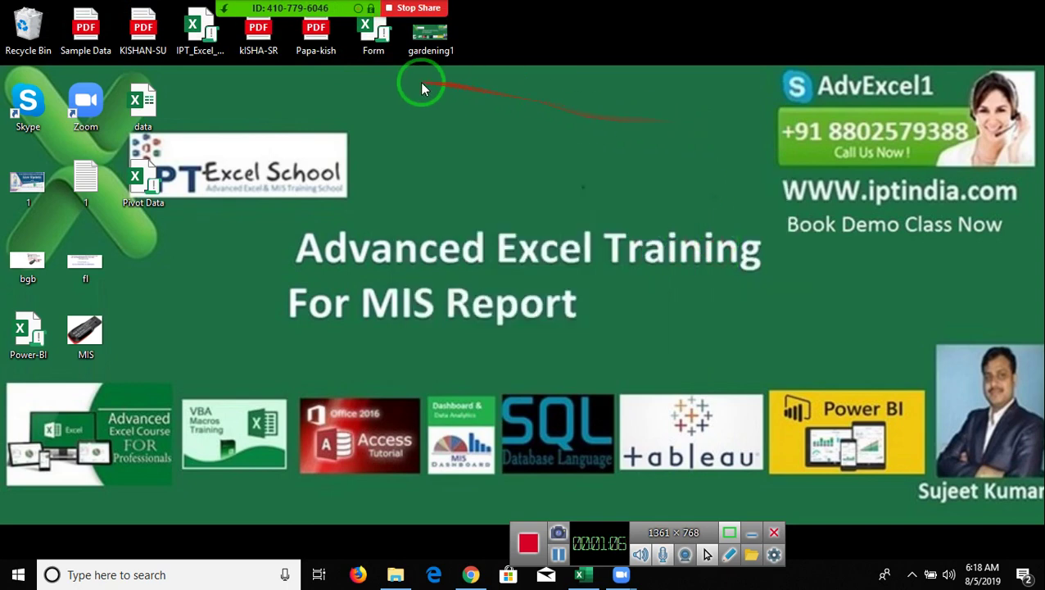
pyautogui.moveTo(353, 21)
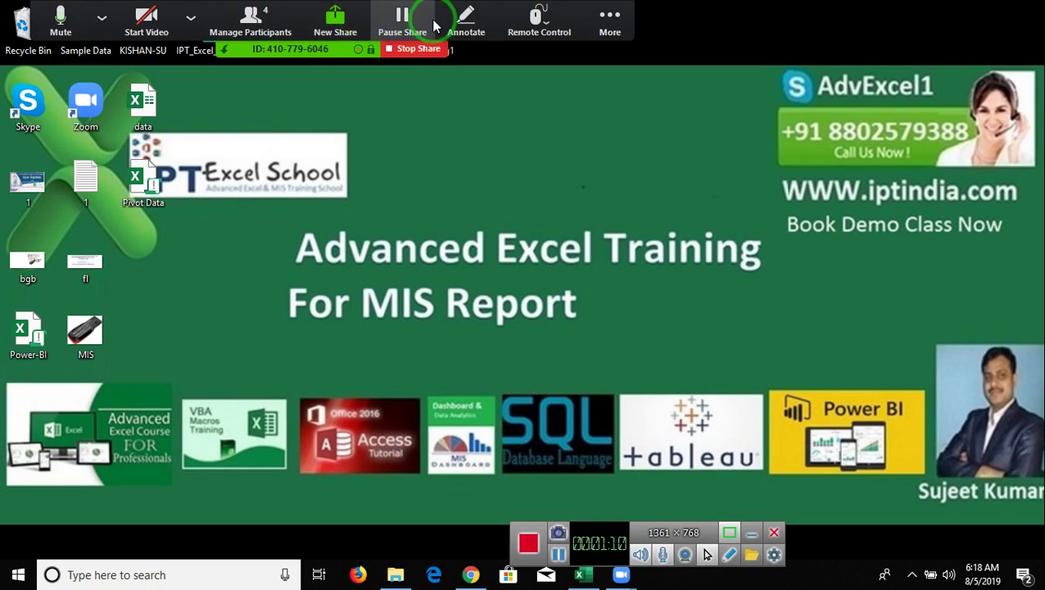
# Step: Start recording, mute all participants with confirmation, and bring up the Excel workbook
pyautogui.click(611, 18)
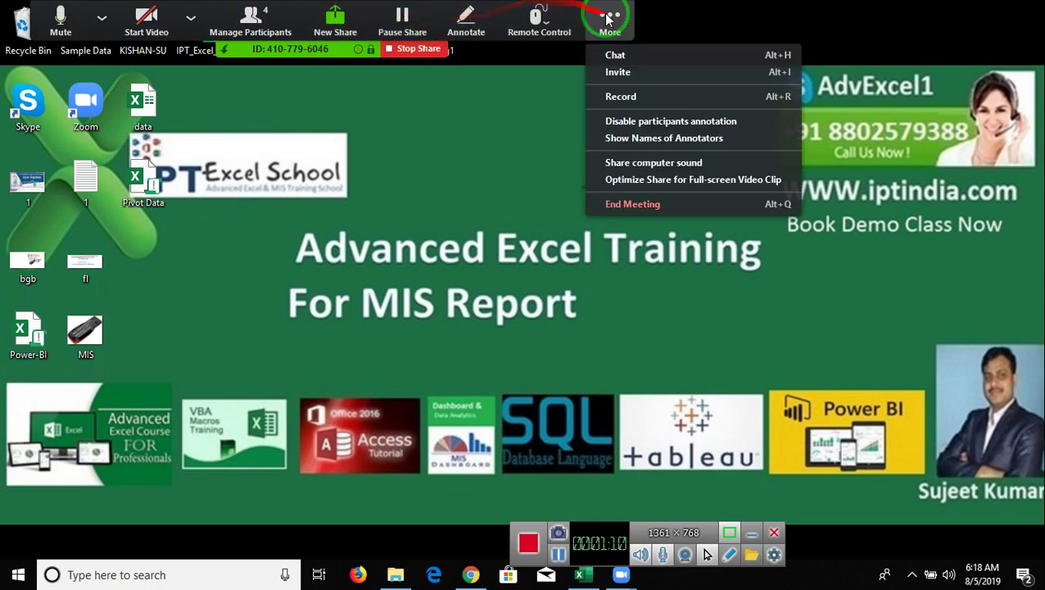
pyautogui.click(631, 100)
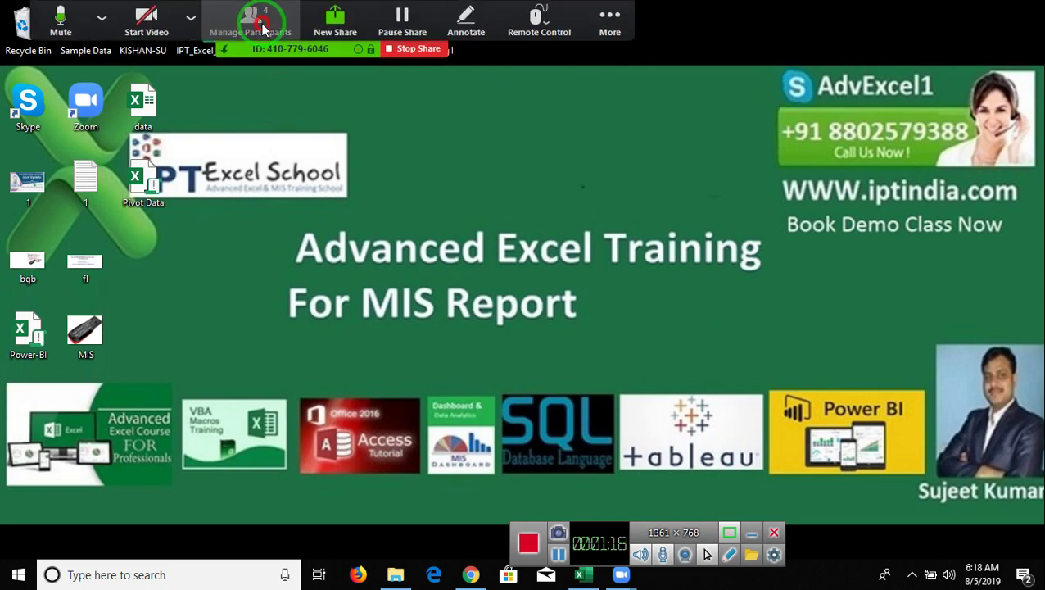
pyautogui.click(262, 27)
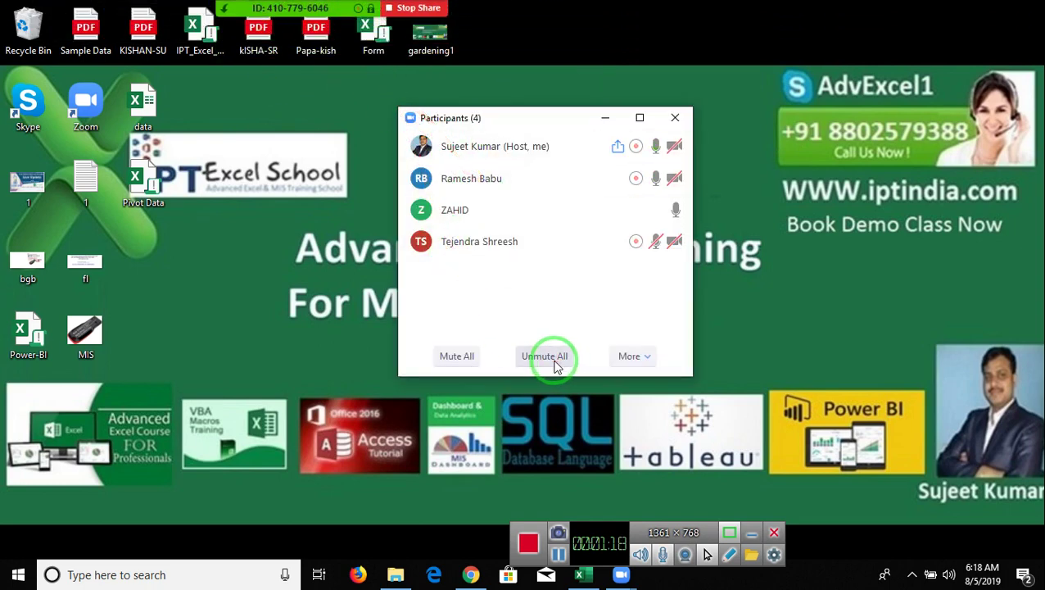
pyautogui.click(453, 358)
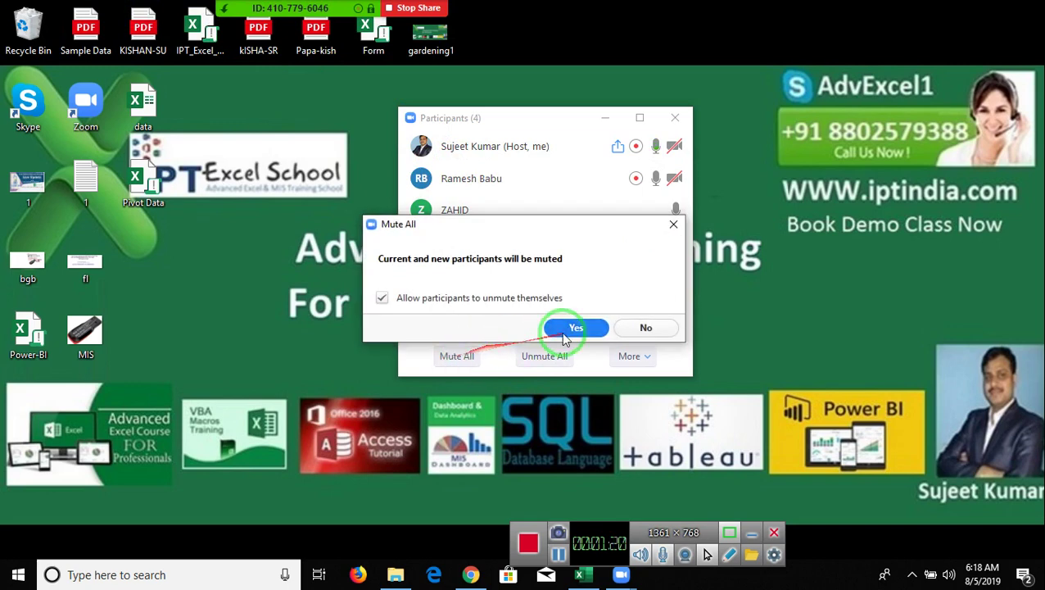
pyautogui.click(562, 336)
pyautogui.click(675, 117)
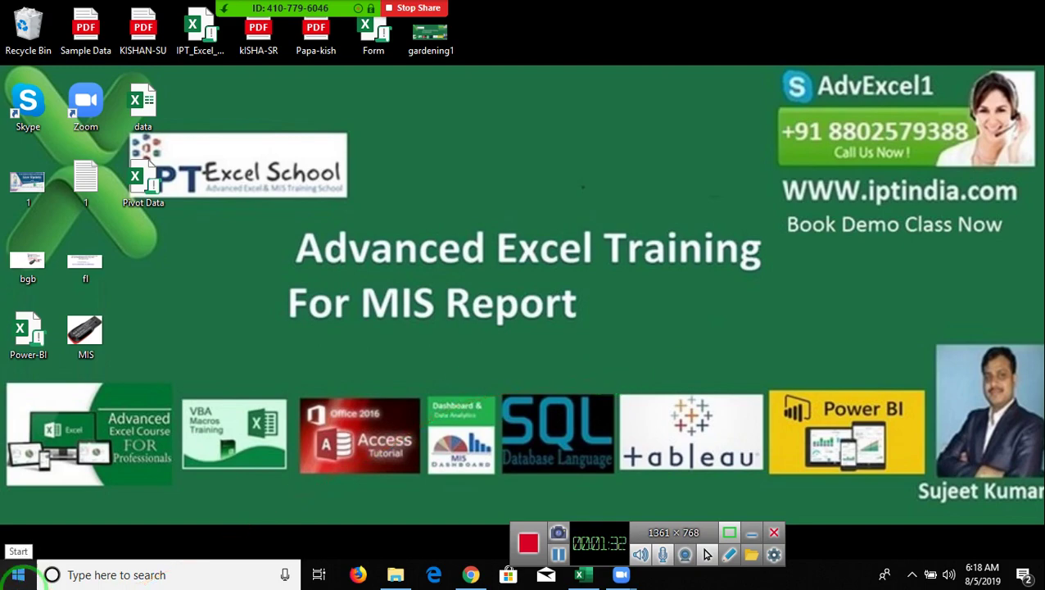
pyautogui.click(580, 578)
# Step: Apply the Desktop picture bgb as Sheet1's background, browsing local files offline
pyautogui.moveTo(106, 208)
pyautogui.mouseDown()
pyautogui.moveTo(99, 253)
pyautogui.moveTo(116, 290)
pyautogui.mouseUp()
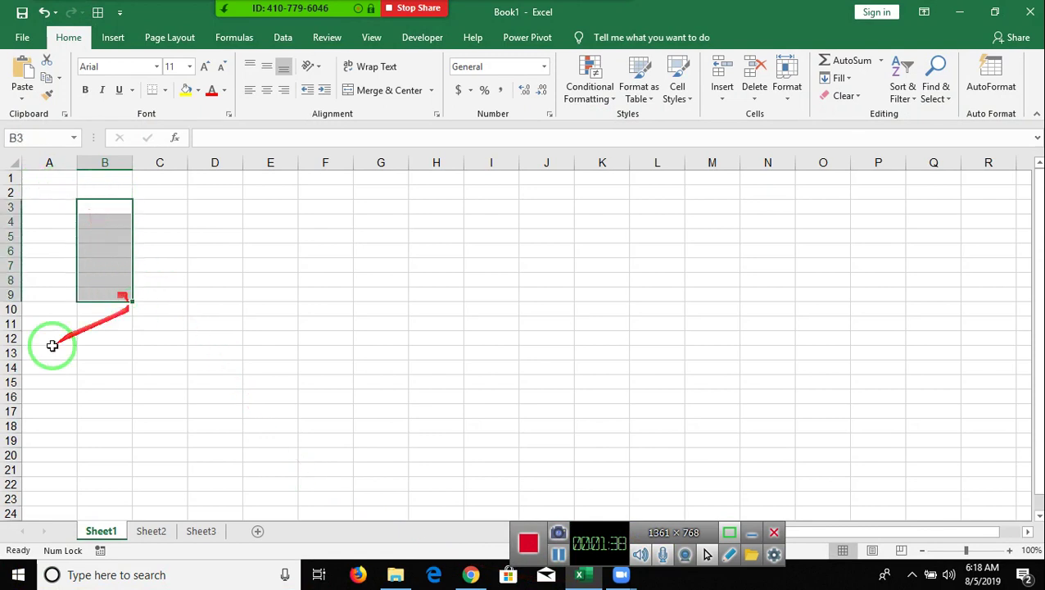
pyautogui.click(188, 40)
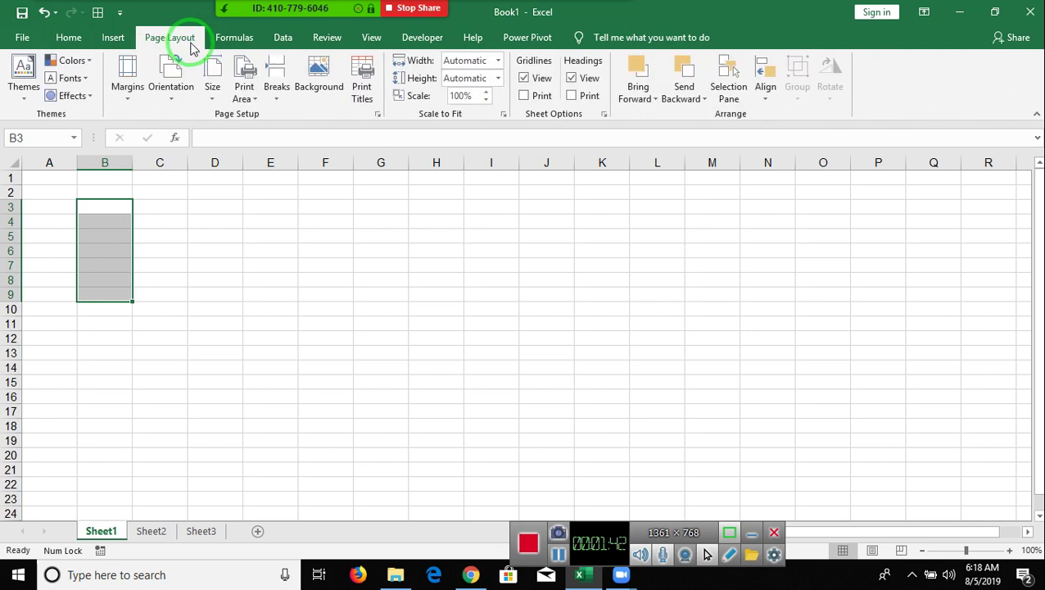
pyautogui.click(325, 99)
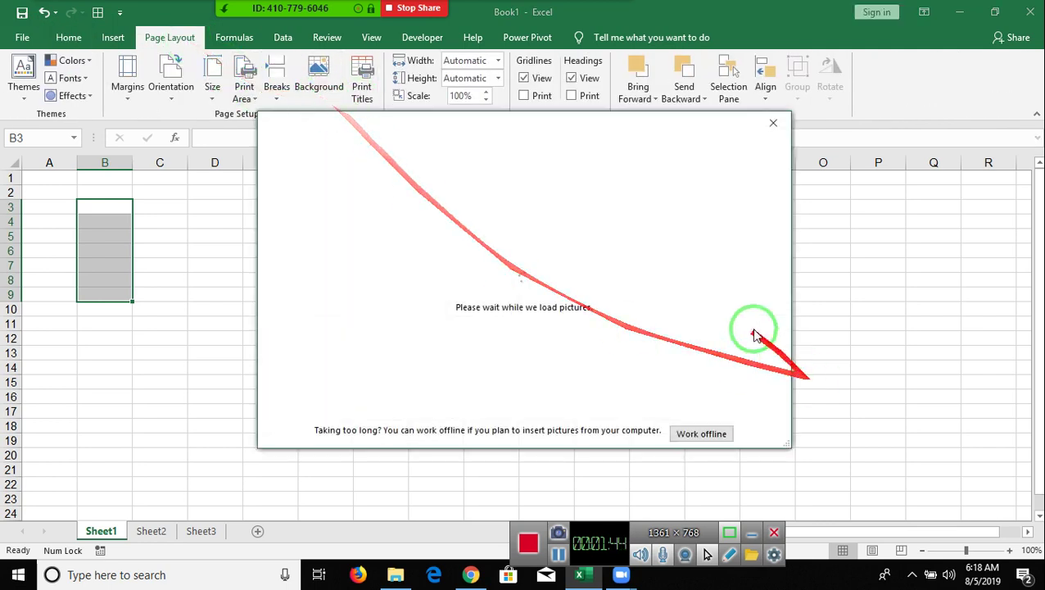
pyautogui.click(723, 434)
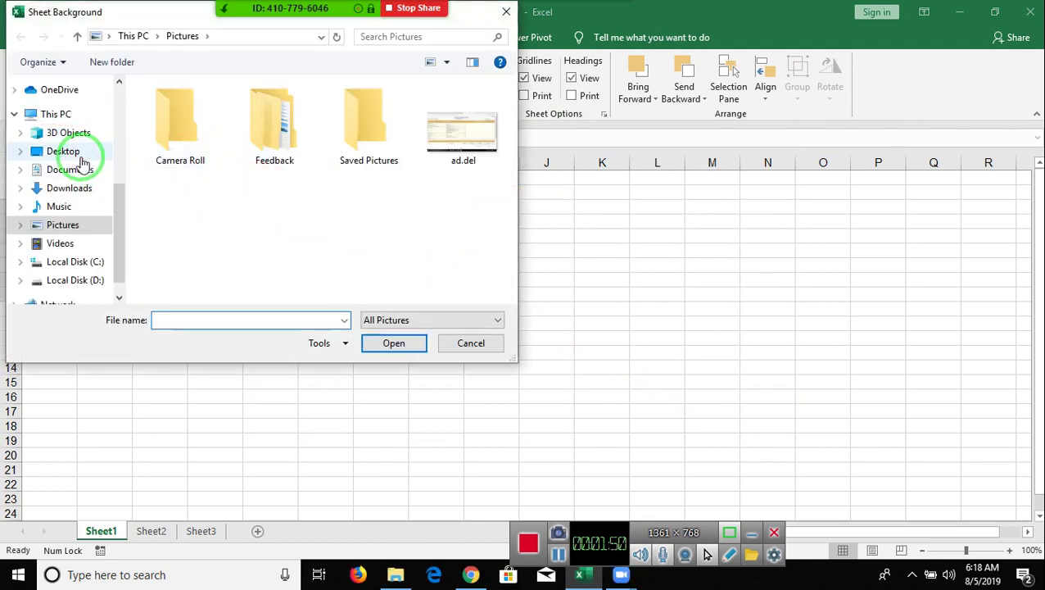
pyautogui.click(74, 151)
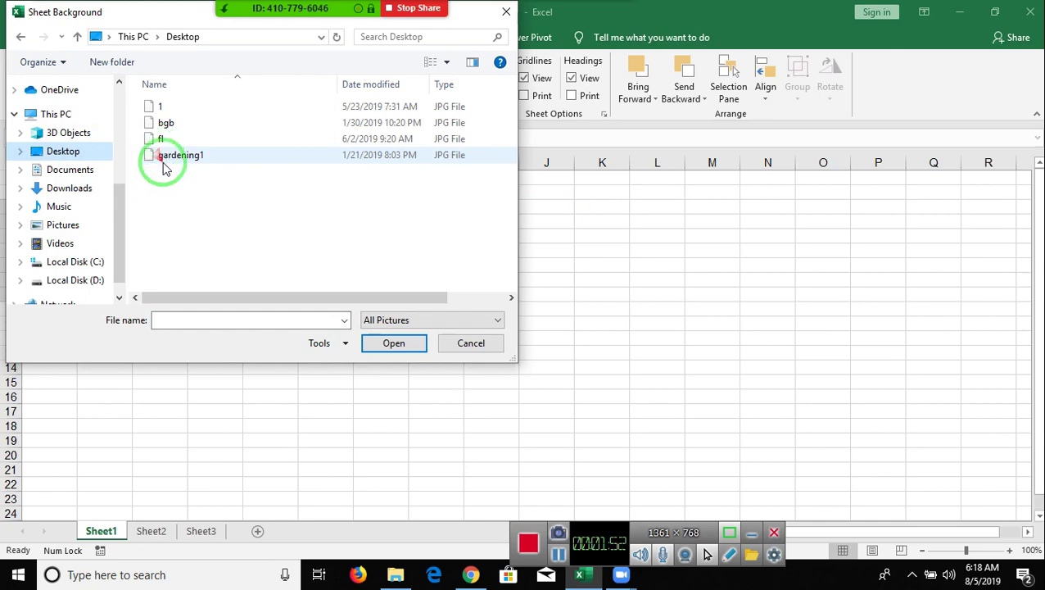
pyautogui.doubleClick(273, 108)
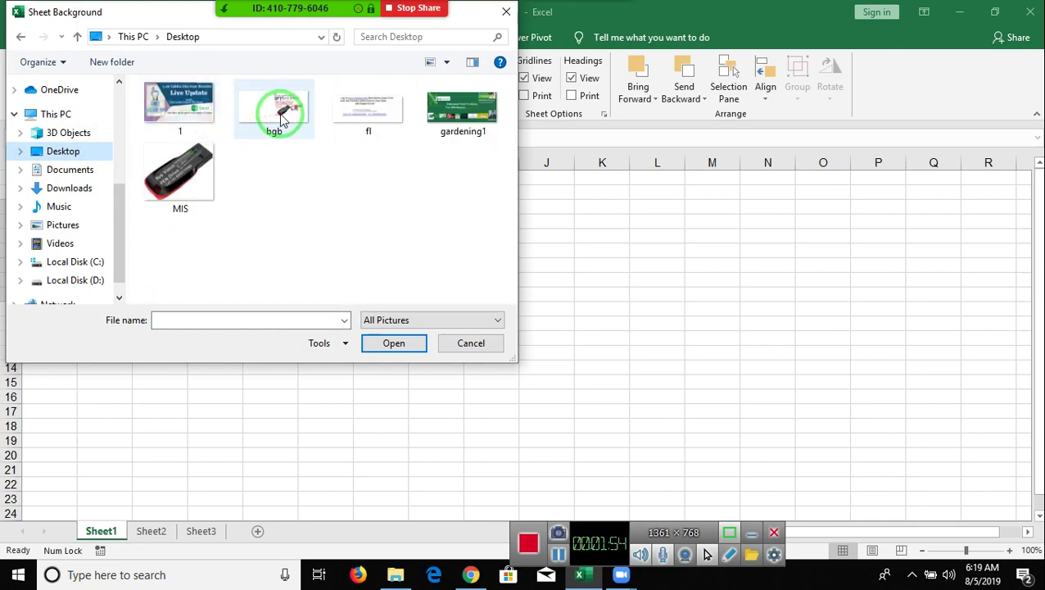
pyautogui.click(246, 205)
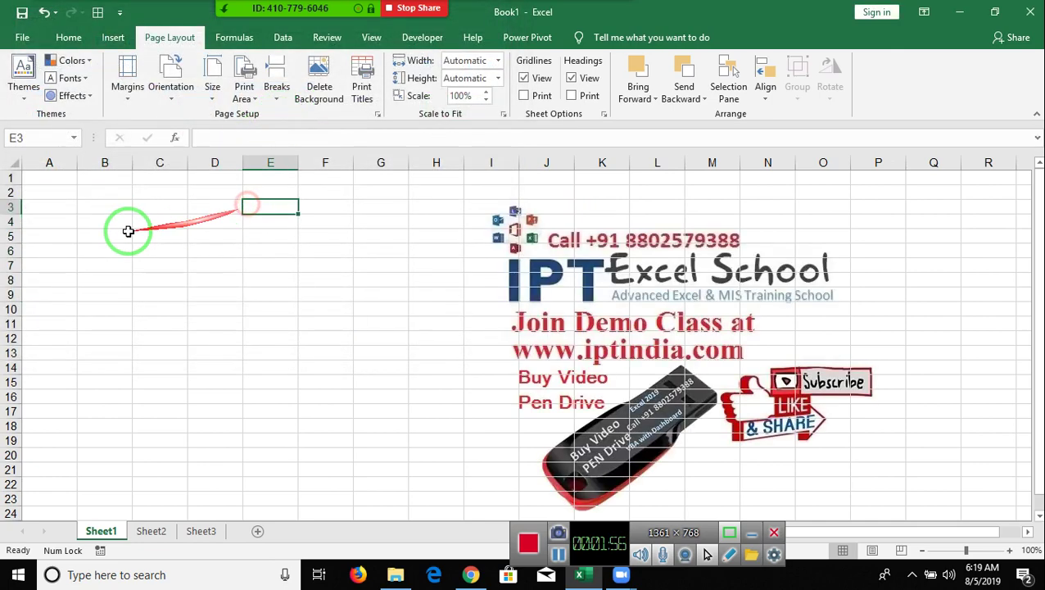
# Step: Enter the heading Sales in cell A1
pyautogui.click(72, 221)
pyautogui.click(67, 190)
pyautogui.click(72, 177)
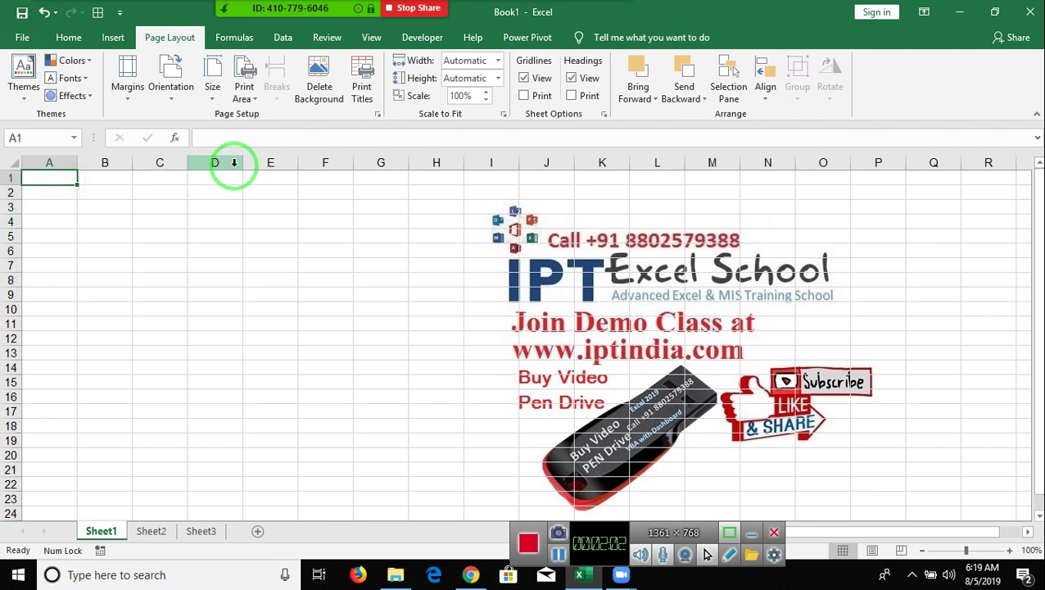
pyautogui.write('S')
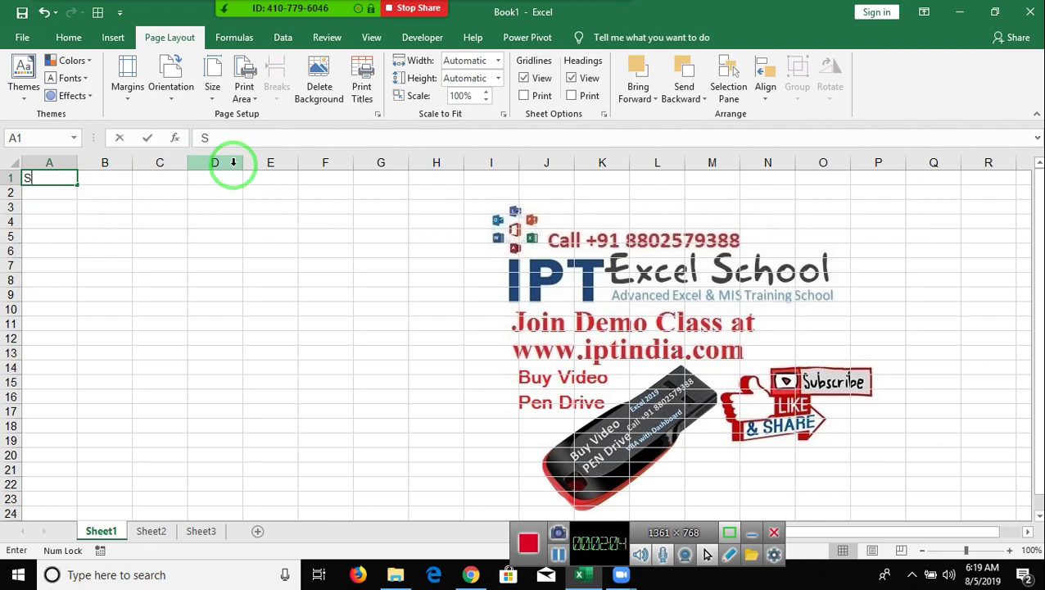
pyautogui.write('ales')
pyautogui.press('Return')
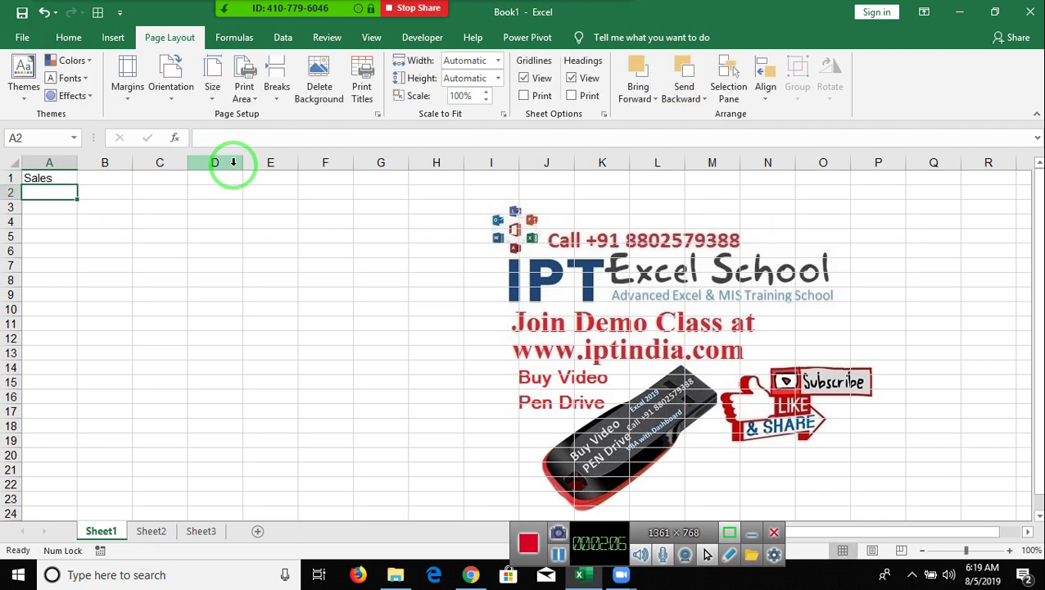
# Step: Put =RANDBETWEEN(10,90) in A2, fill it down to A24, and copy A2:A24
pyautogui.write('=ra')
pyautogui.press('Down')
pyautogui.press('Down')
pyautogui.press('Tab')
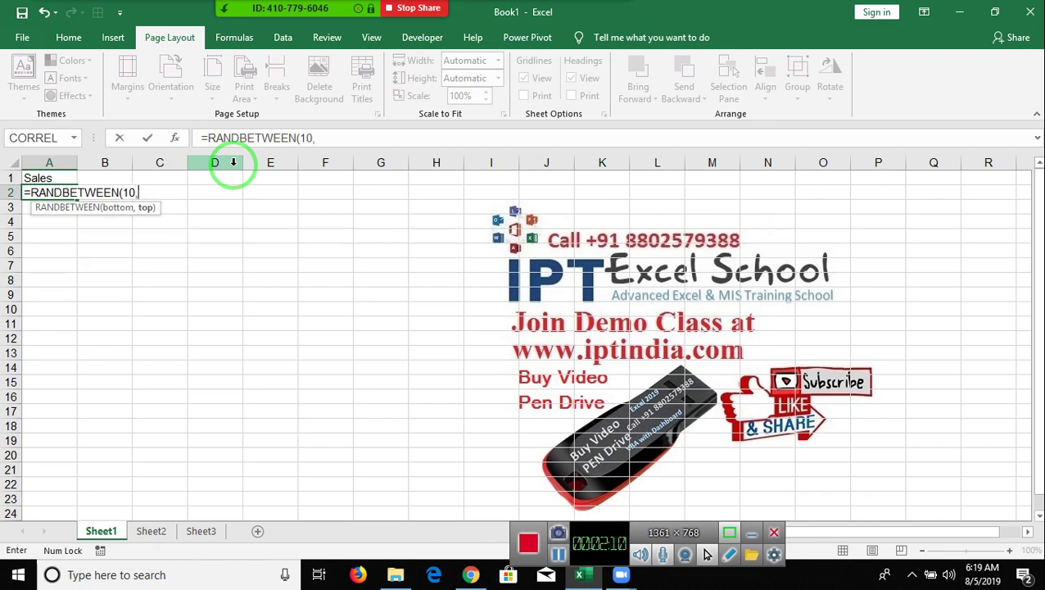
pyautogui.press('Return')
pyautogui.press('Up')
pyautogui.hotkey('shift', 'Down')
pyautogui.hotkey('shift', 'Down')
pyautogui.hotkey('shift', 'Down')
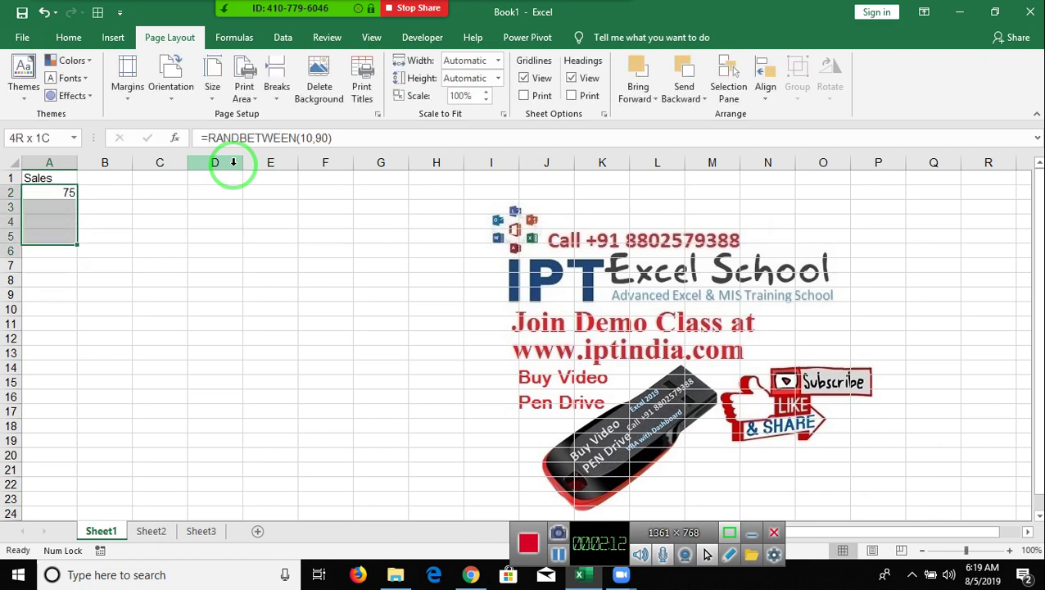
pyautogui.hotkey('shift', 'Down')
pyautogui.hotkey('shift', 'Down')
pyautogui.hotkey('shift', 'Down')
pyautogui.hotkey('shift', 'Down')
pyautogui.hotkey('shift', 'Down')
pyautogui.hotkey('shift', 'Down')
pyautogui.hotkey('shift', 'Down')
pyautogui.hotkey('shift', 'Down')
pyautogui.hotkey('shift', 'Down')
pyautogui.hotkey('shift', 'Down')
pyautogui.hotkey('shift', 'Down')
pyautogui.hotkey('shift', 'Down')
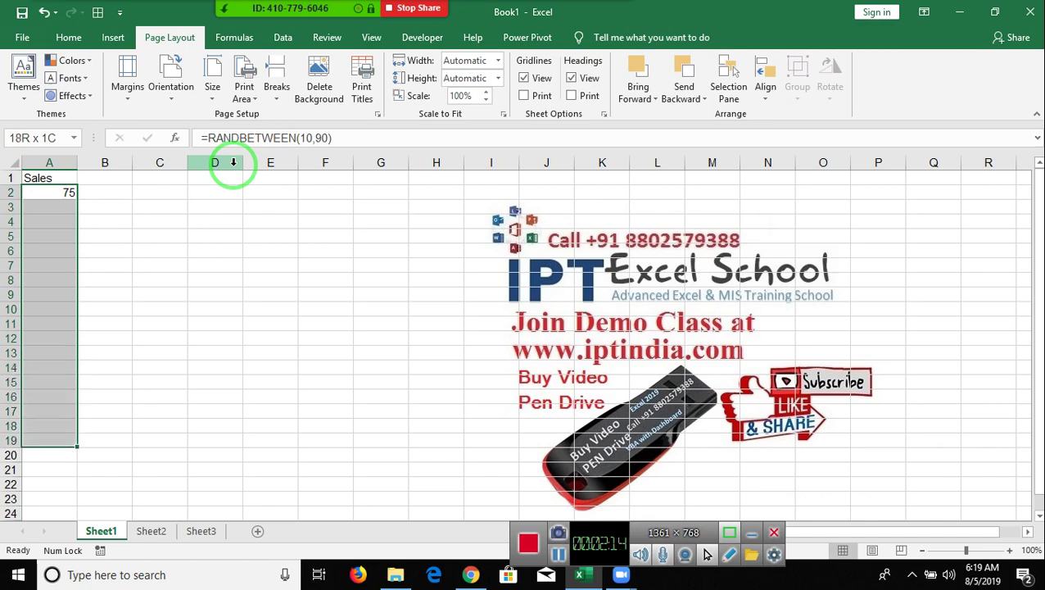
pyautogui.hotkey('shift', 'Down')
pyautogui.hotkey('shift', 'Down')
pyautogui.hotkey('shift', 'Down')
pyautogui.hotkey('shift', 'Down')
pyautogui.hotkey('shift', 'Down')
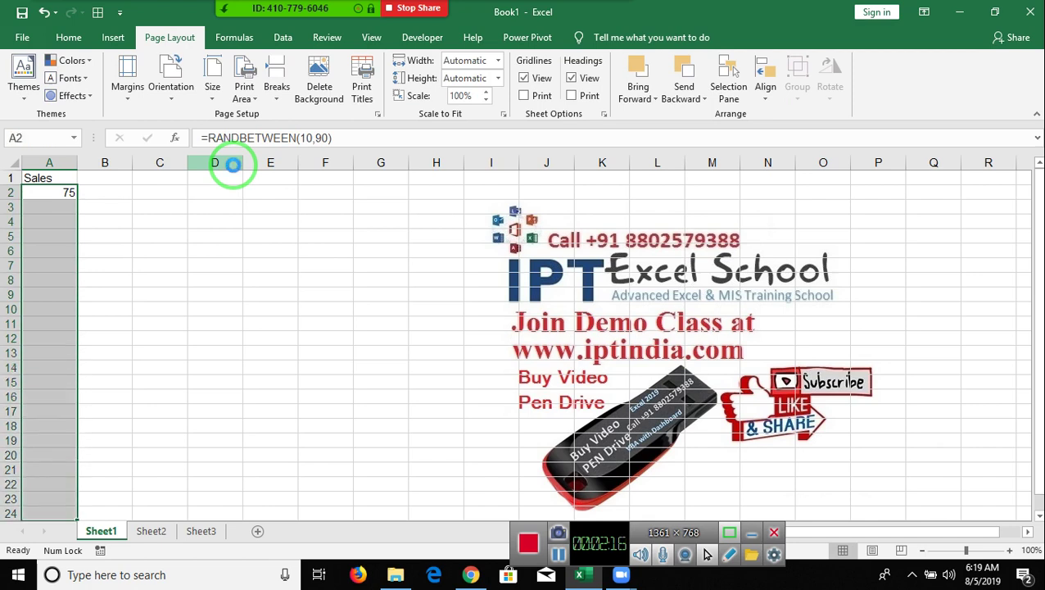
pyautogui.hotkey('ctrl', 'd')
pyautogui.hotkey('ctrl', 'c')
# Step: Paste the copied Sales numbers back as fixed values
pyautogui.click(26, 92)
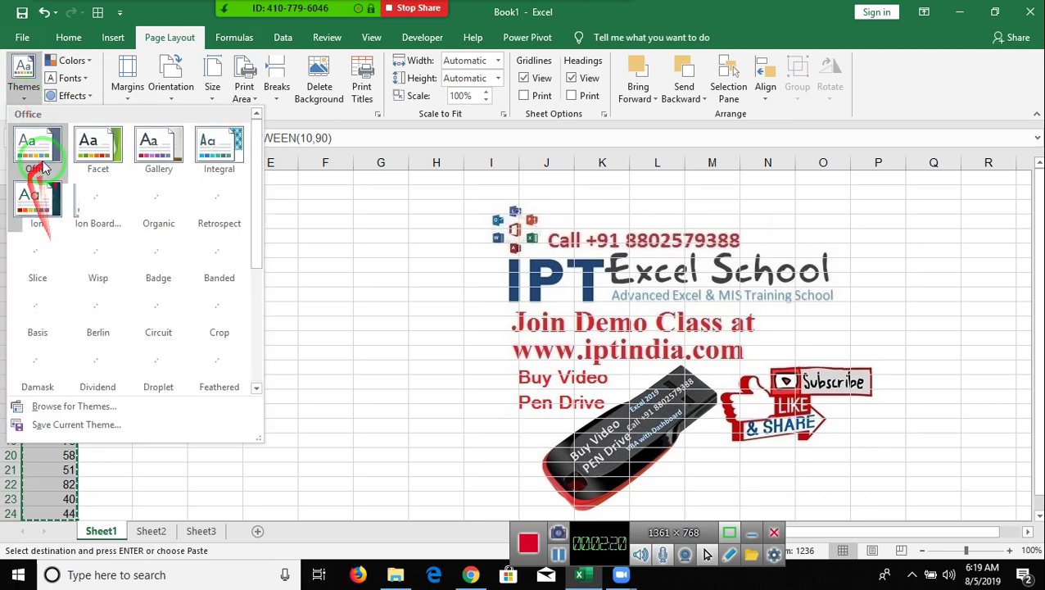
pyautogui.click(68, 37)
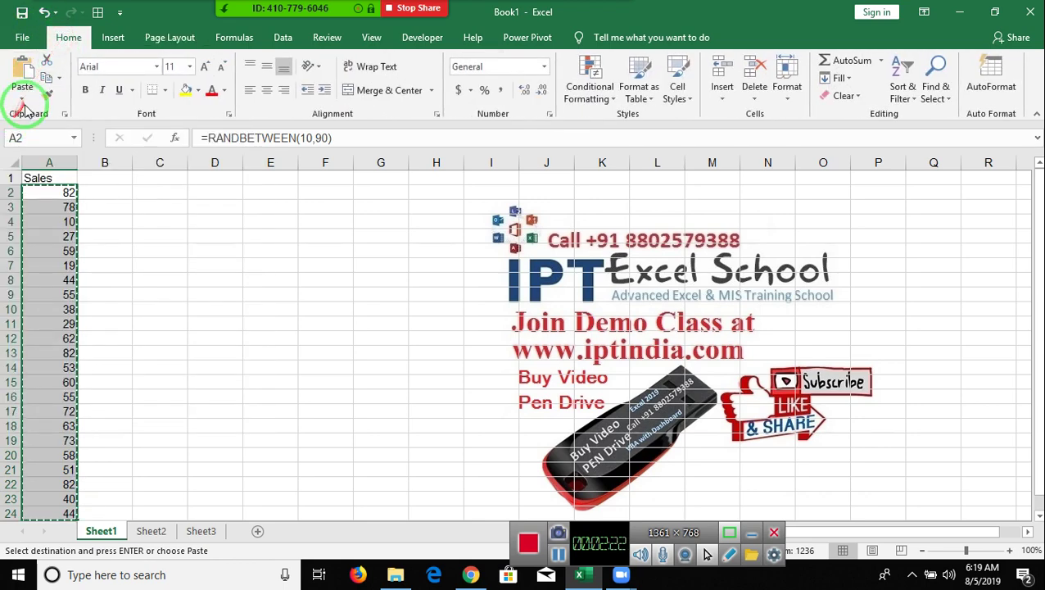
pyautogui.click(22, 96)
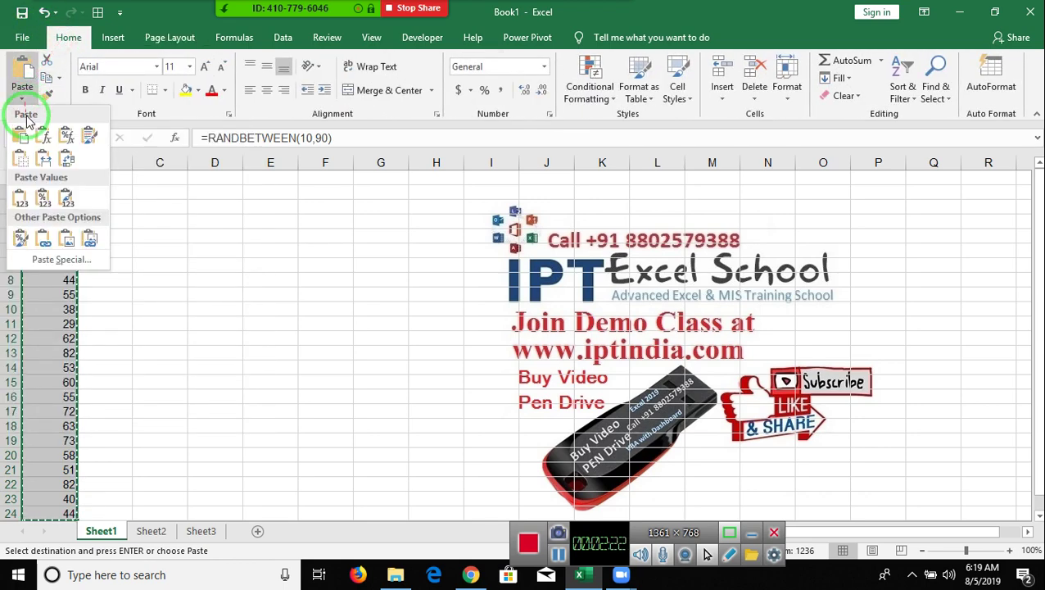
pyautogui.click(20, 199)
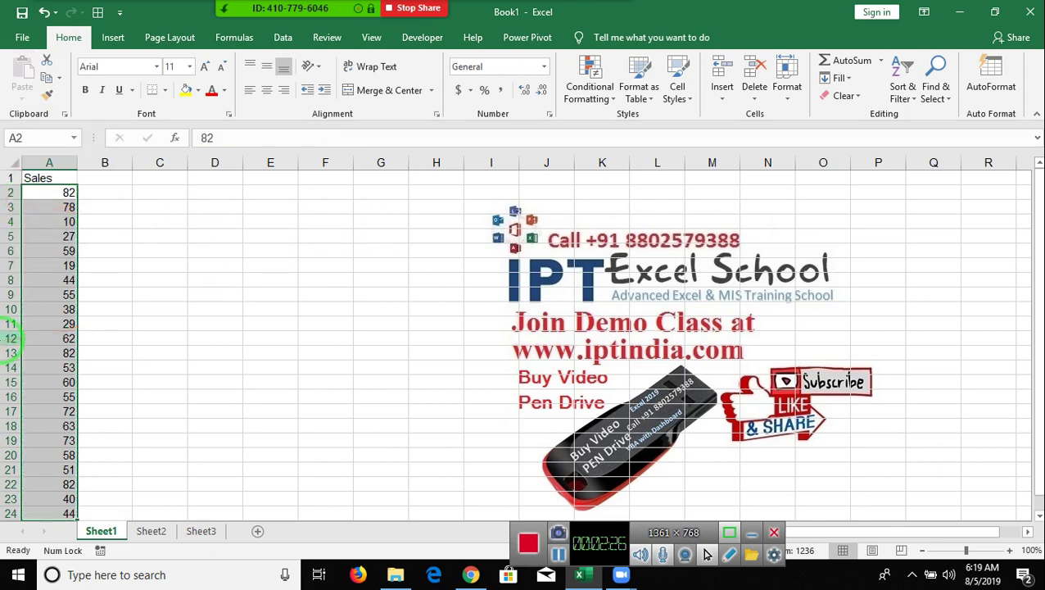
pyautogui.click(159, 191)
# Step: Enter 85-95 in C3, 800 in D3 and heading inc in B1, abandoning the IF(AND formula
pyautogui.click(159, 207)
pyautogui.write('5-95')
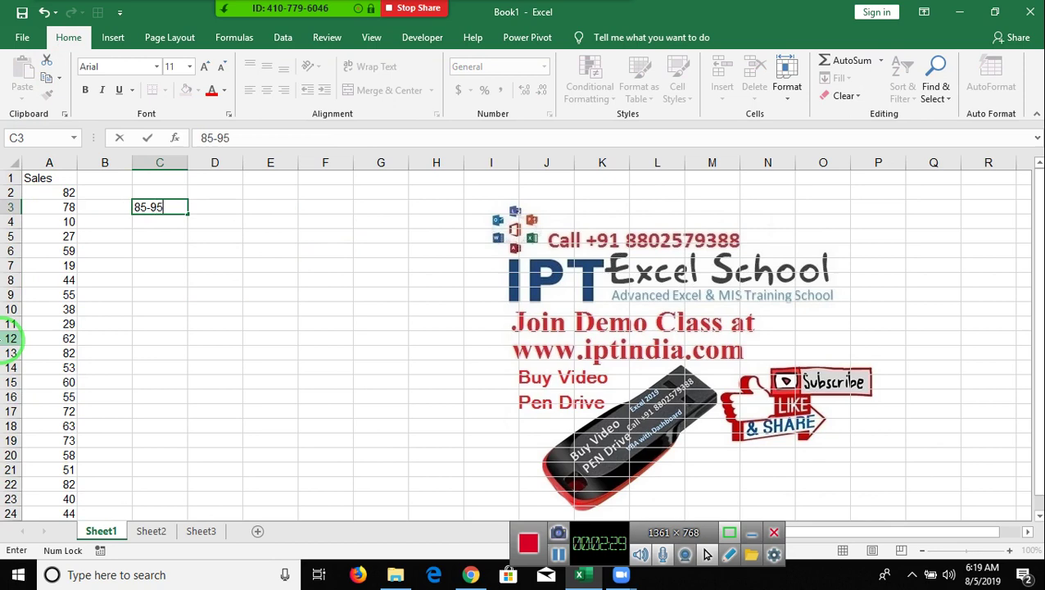
pyautogui.press('Tab')
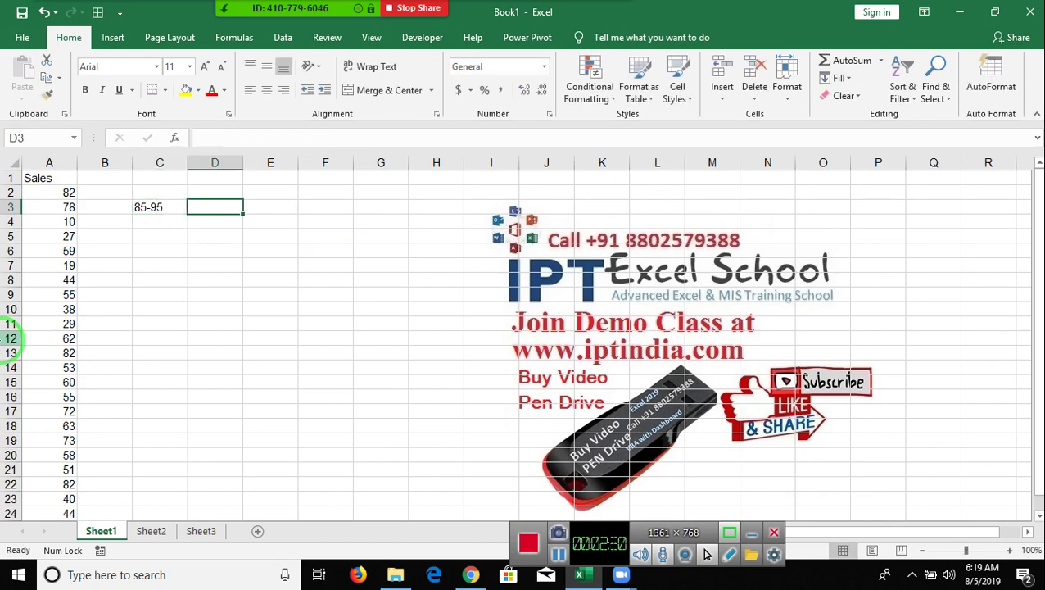
pyautogui.write('800')
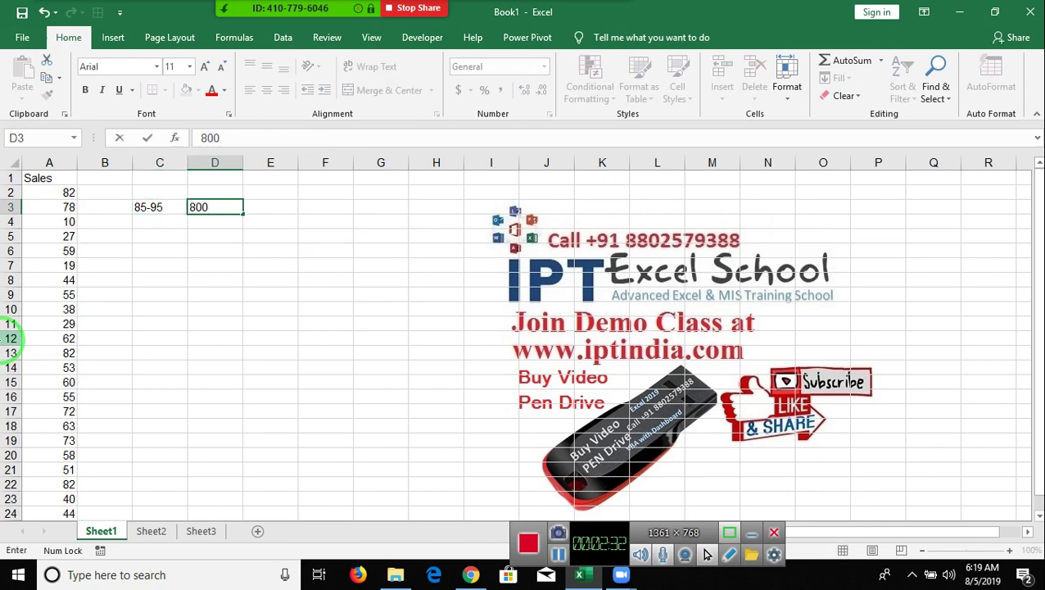
pyautogui.click(160, 207)
pyautogui.click(105, 178)
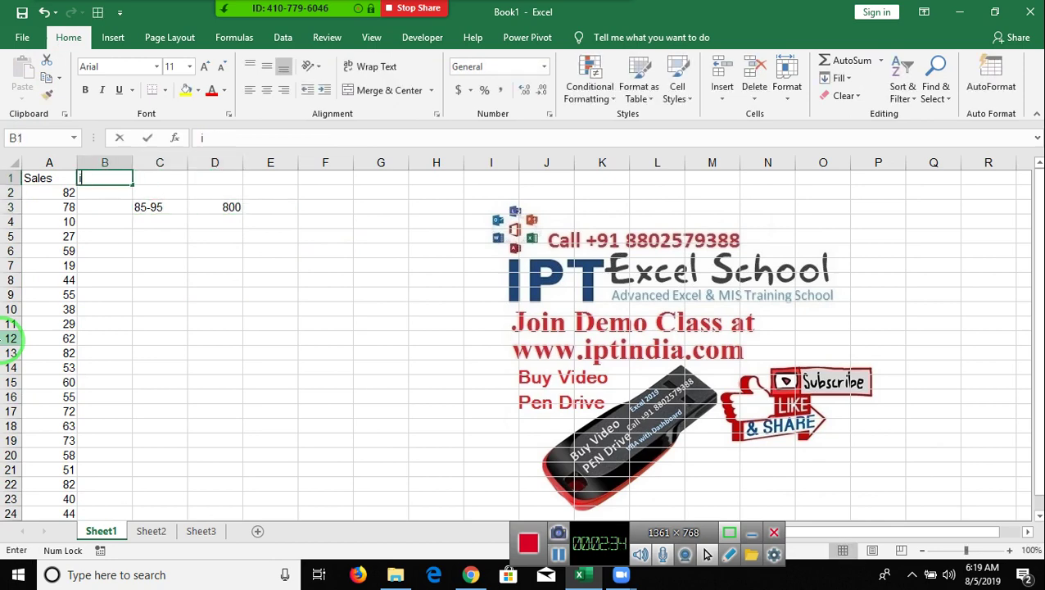
pyautogui.write('nc')
pyautogui.press('Return')
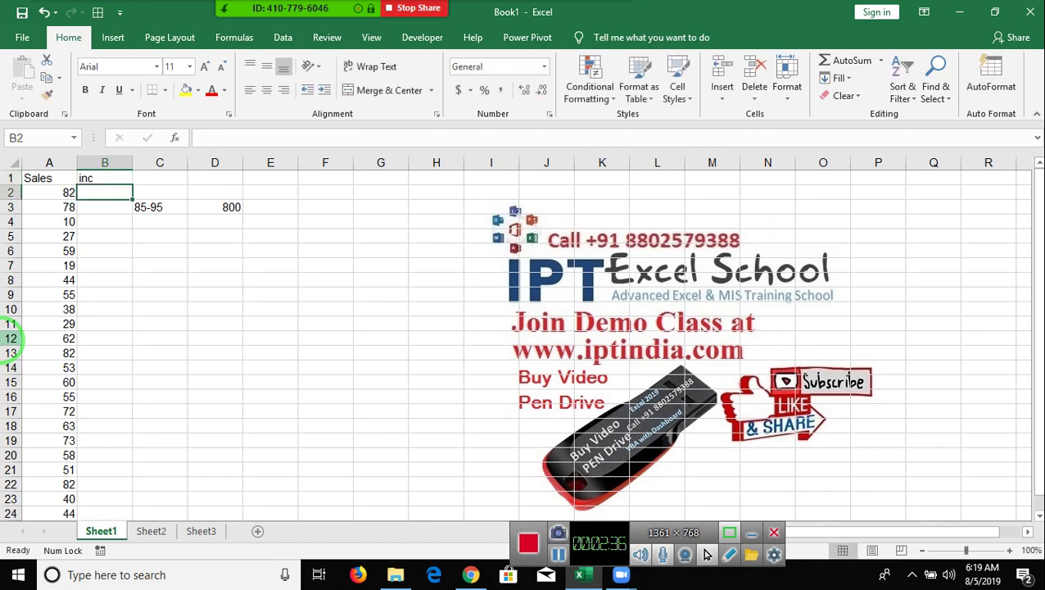
pyautogui.write('=if')
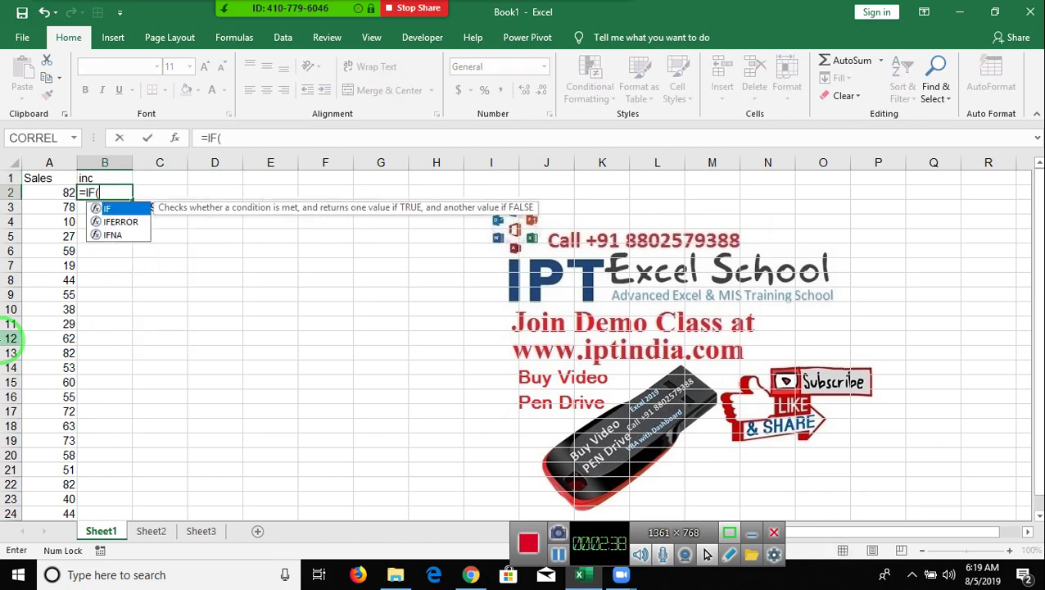
pyautogui.write('and(')
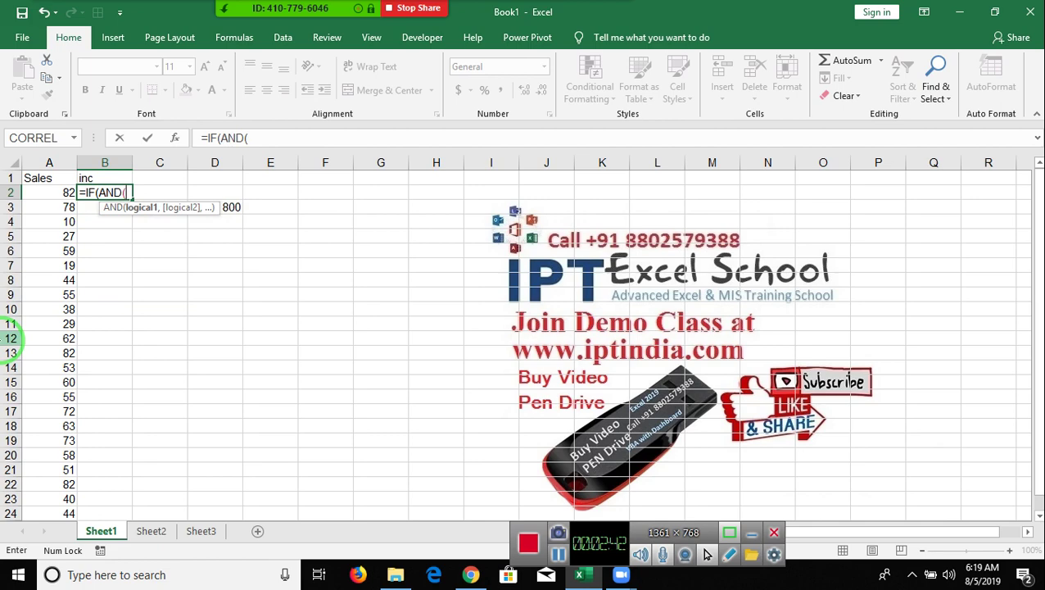
pyautogui.press('Escape')
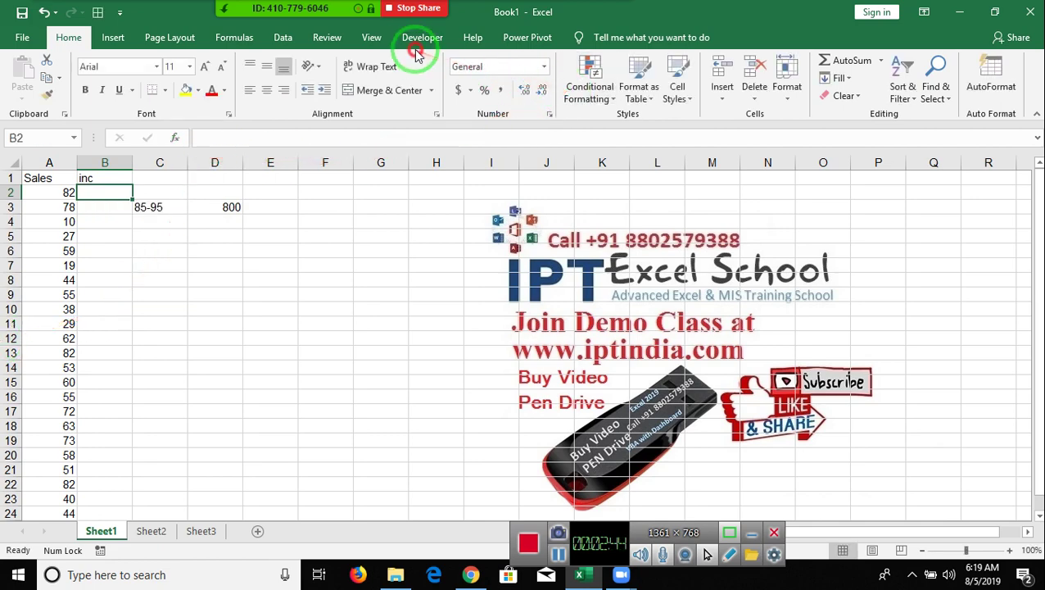
# Step: Open the maximized VBA editor, insert a new module, and declare Sub if_1()
pyautogui.click(416, 50)
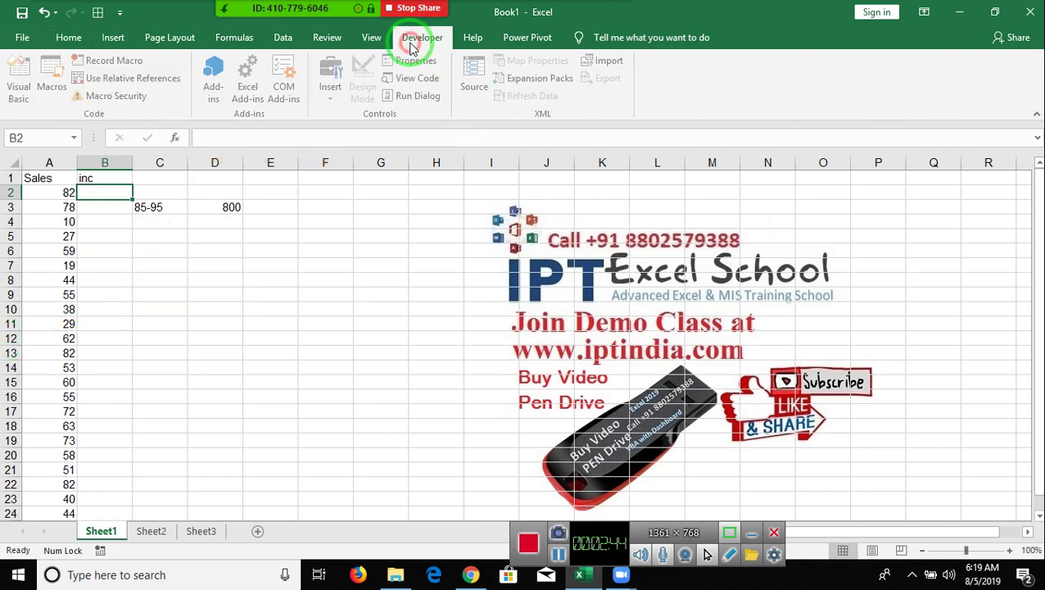
pyautogui.click(17, 84)
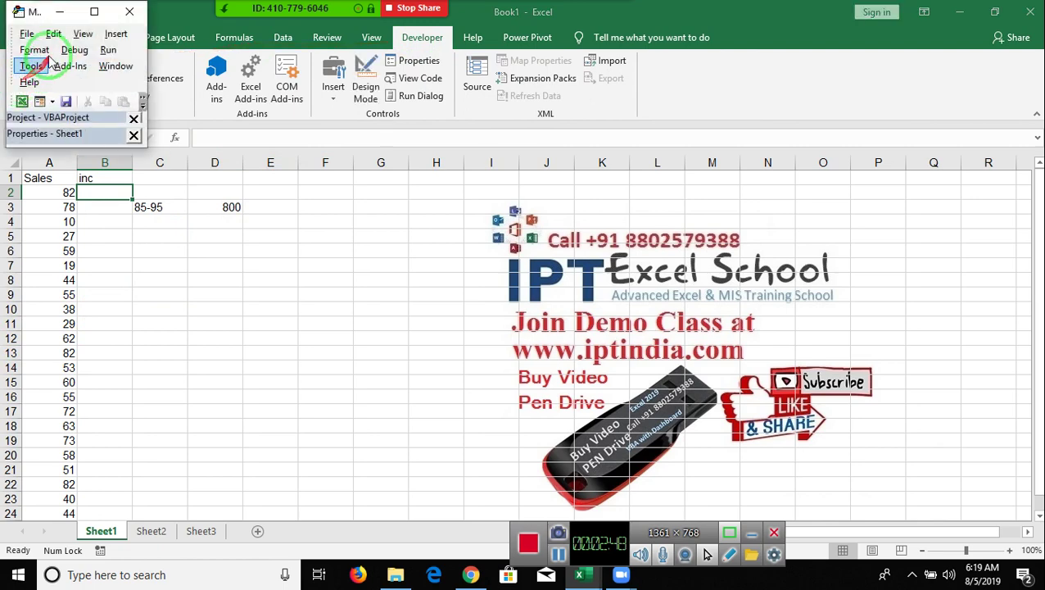
pyautogui.click(93, 13)
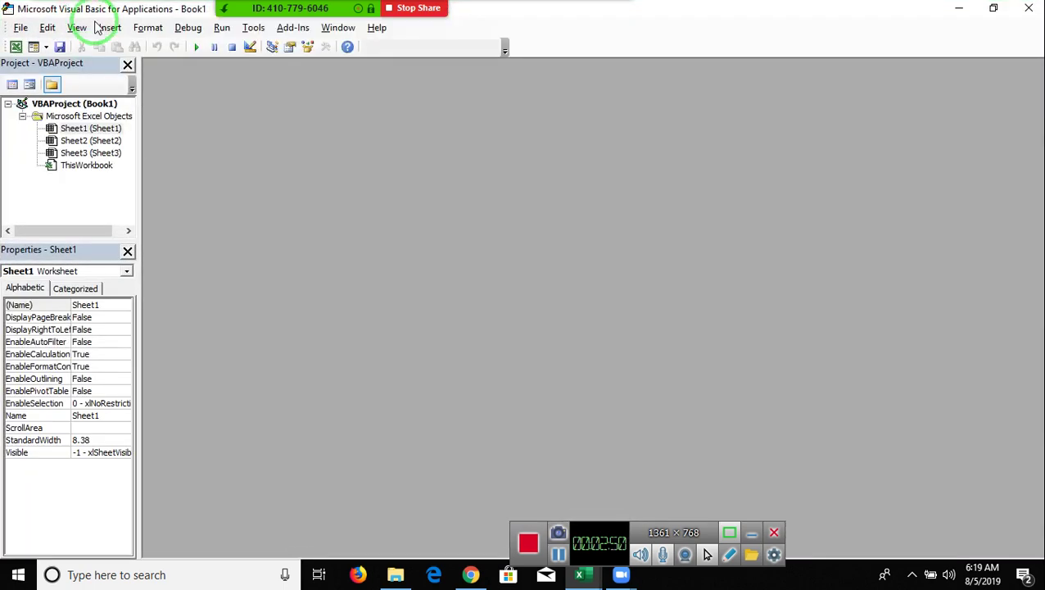
pyautogui.click(111, 27)
pyautogui.click(133, 80)
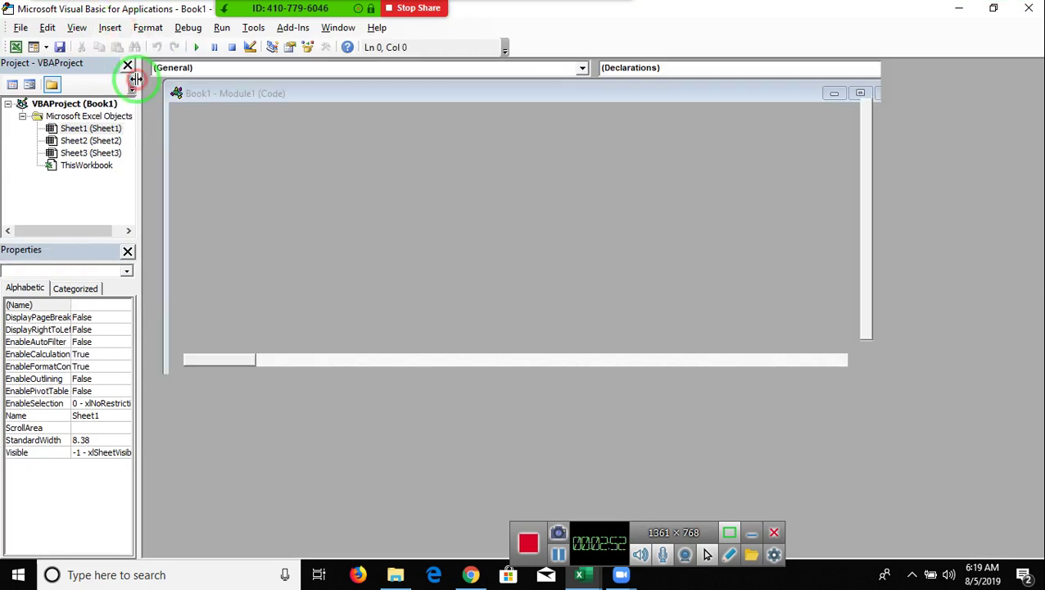
pyautogui.hotkey('alt', 'F11')
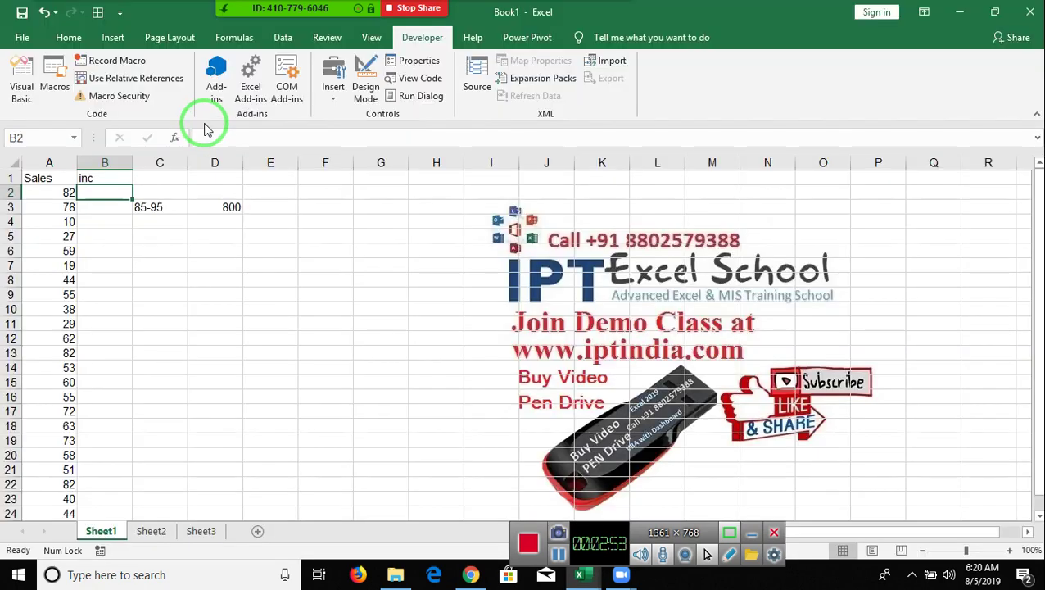
pyautogui.hotkey('alt', 'F11')
pyautogui.write('sub if_1()')
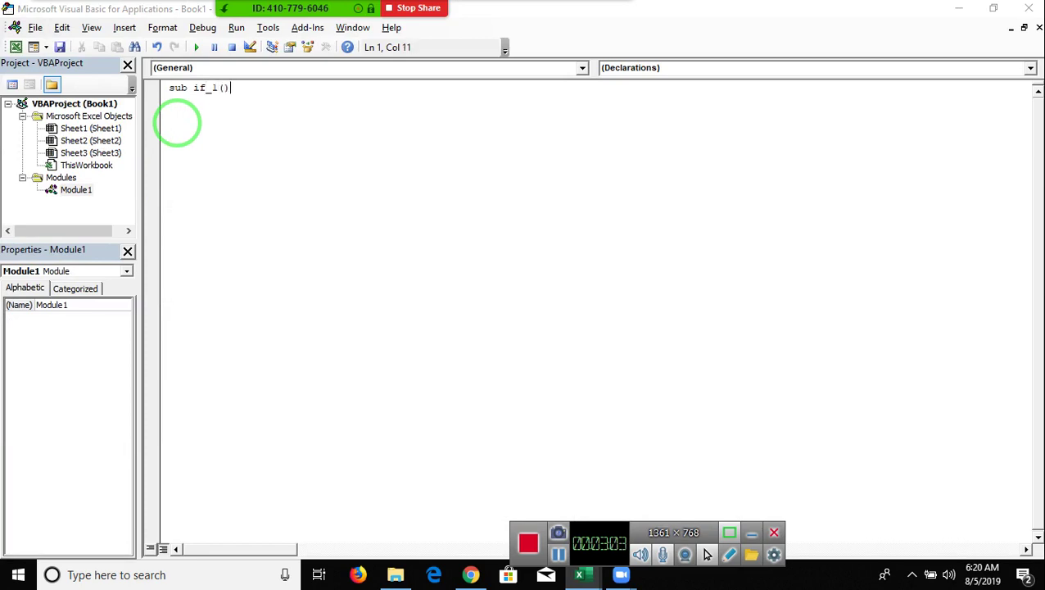
pyautogui.press('Return')
pyautogui.press('Return')
pyautogui.press('Return')
pyautogui.press('Return')
pyautogui.press('Return')
pyautogui.press('Return')
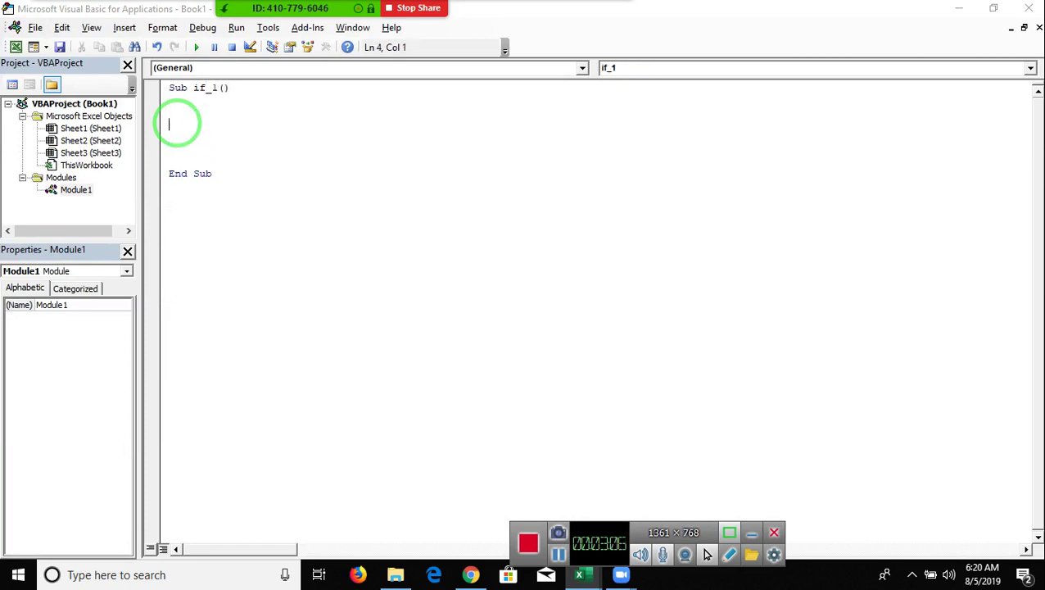
# Step: Check the Sales data down to A24 in the worksheet, then return to the editor
pyautogui.hotkey('alt', 'F11')
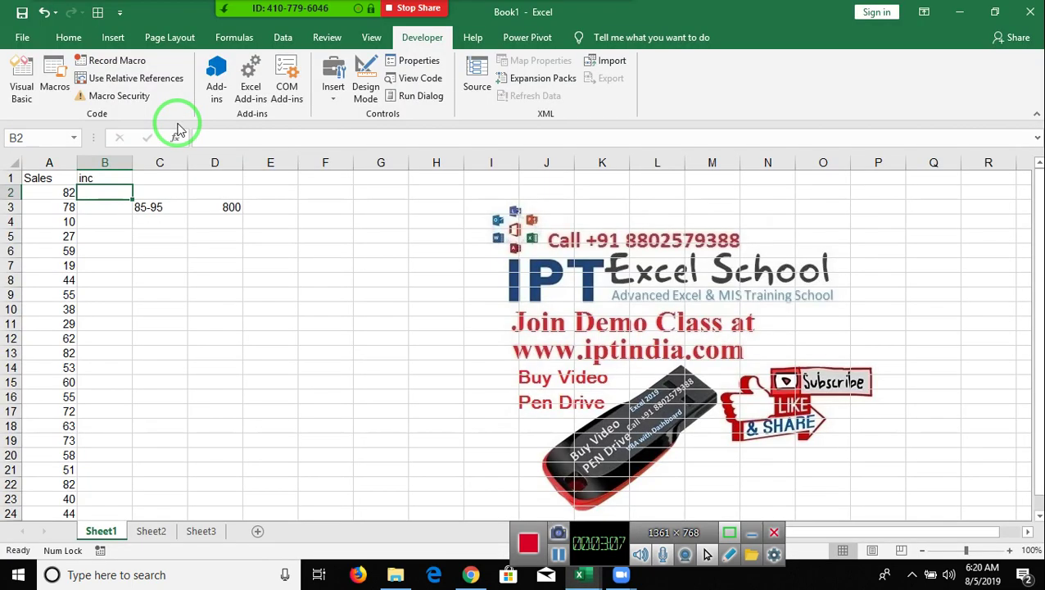
pyautogui.press('Left')
pyautogui.hotkey('ctrl', 'Down')
pyautogui.hotkey('ctrl', 'Up')
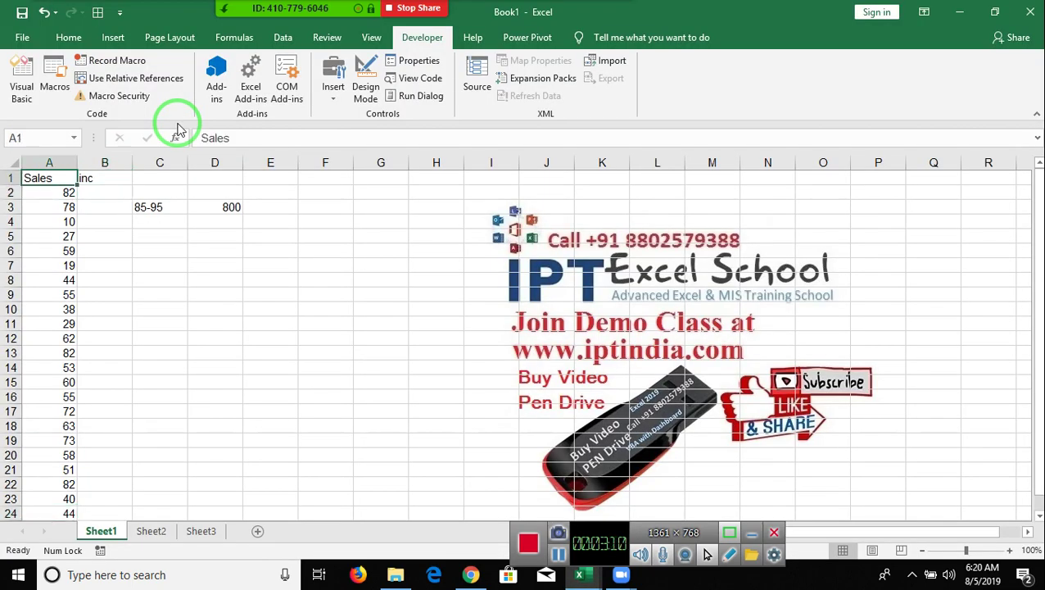
pyautogui.hotkey('alt', 'Tab')
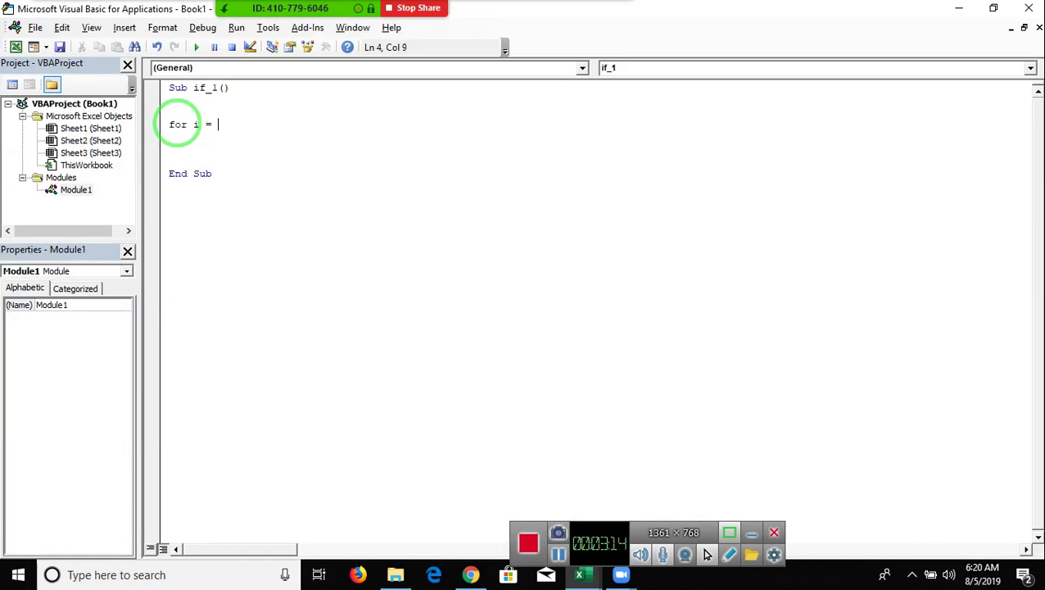
# Step: Close the For i = 2 To 24 loop with Next i and open a blank line inside it
pyautogui.press('Return')
pyautogui.press('Return')
pyautogui.press('Return')
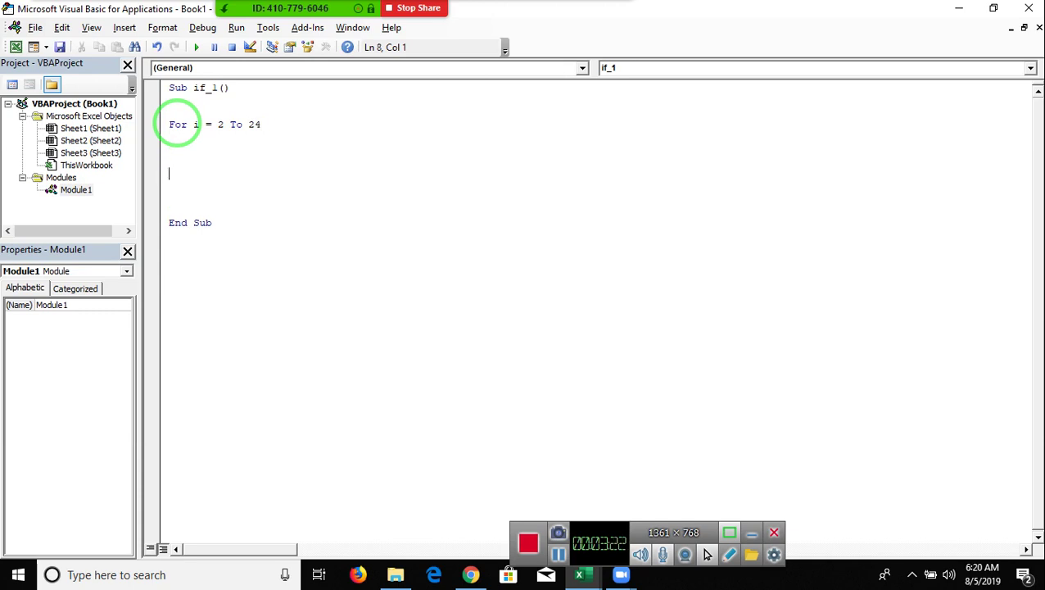
pyautogui.write('next')
pyautogui.write('i')
pyautogui.press('Return')
pyautogui.write('1')
pyautogui.press('Up')
pyautogui.press('Up')
pyautogui.press('Up')
pyautogui.press('Down')
pyautogui.press('Down')
pyautogui.press('Down')
pyautogui.press('End')
pyautogui.press('BackSpace')
pyautogui.press('Return')
pyautogui.press('Up')
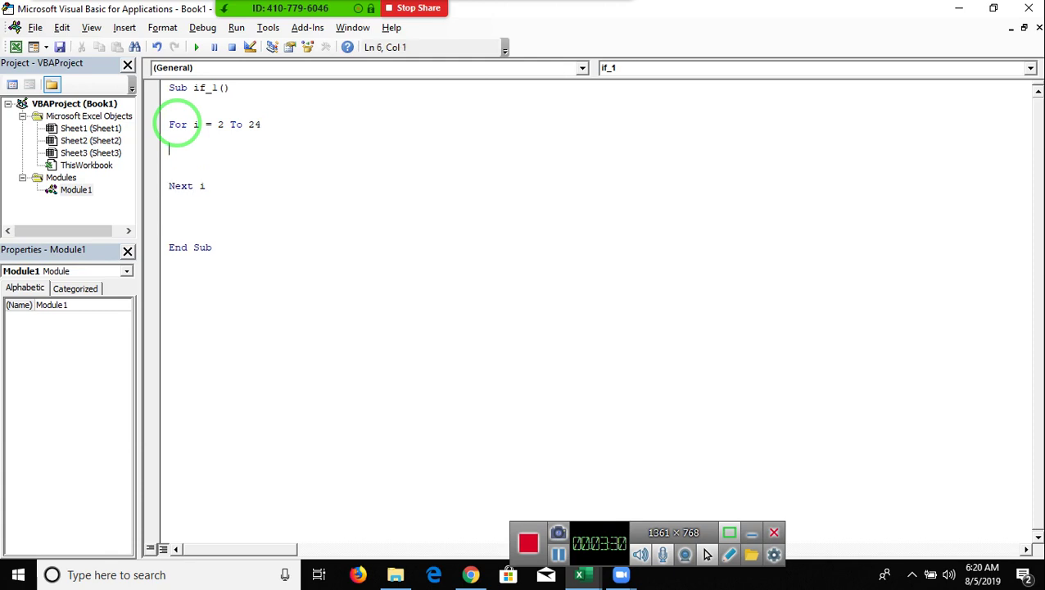
# Step: Write If Range("A" & i).Value >= 85 And Range("A" & i).Value <= 95 Then
pyautogui.write('if ')
pyautogui.write('range("A"')
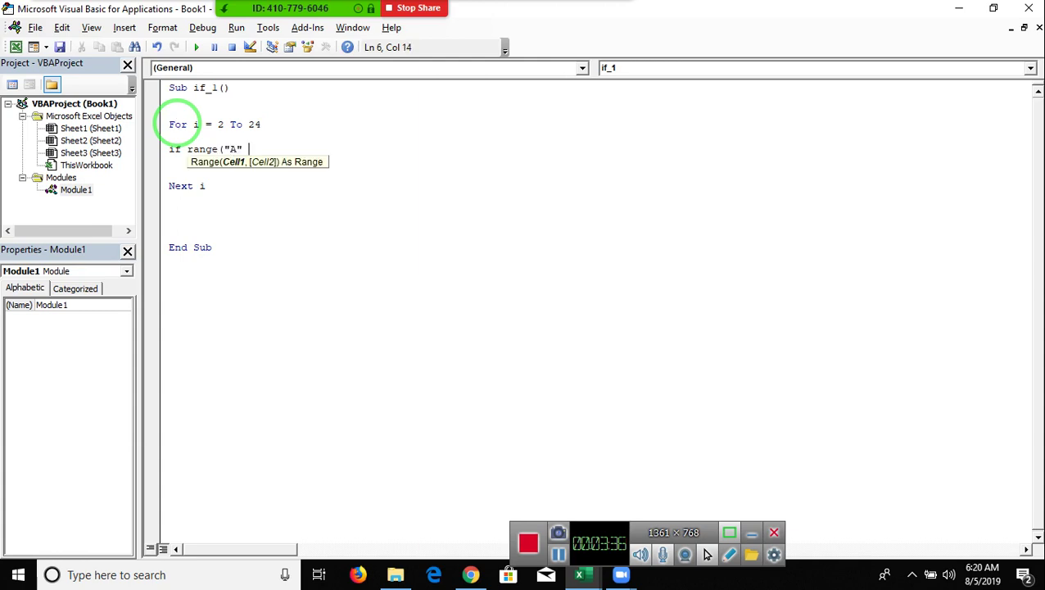
pyautogui.write('& i')
pyautogui.write(').v')
pyautogui.press('Down')
pyautogui.press('Tab')
pyautogui.write('>=')
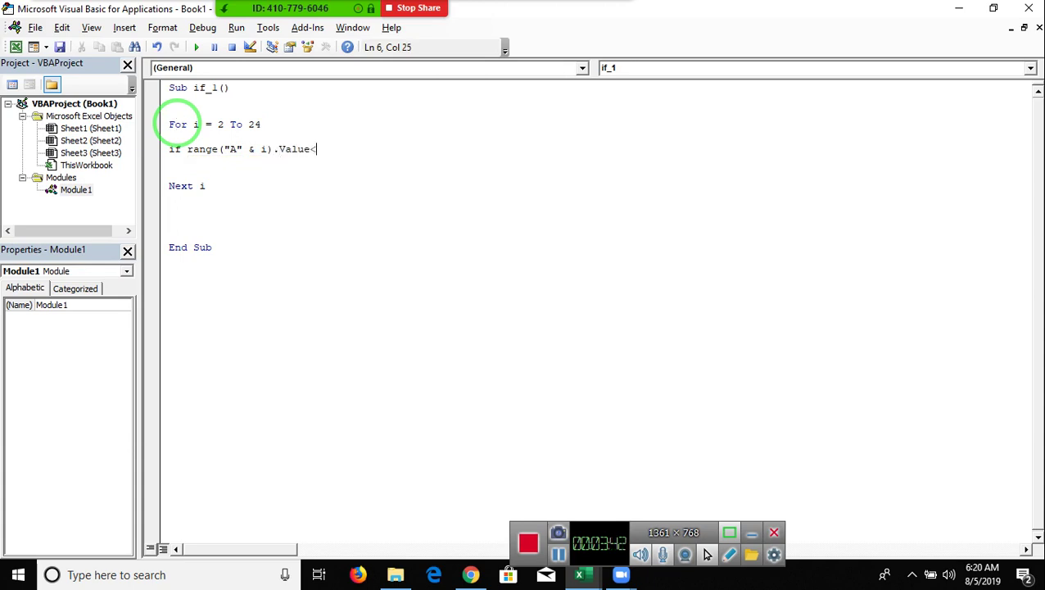
pyautogui.write('85 and ')
pyautogui.write('range')
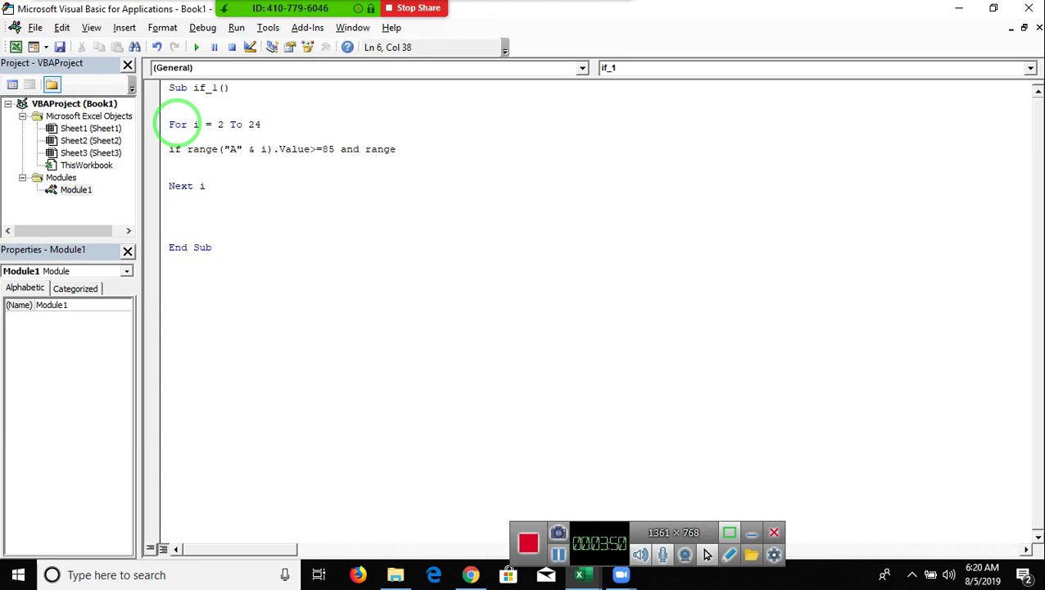
pyautogui.write('("A')
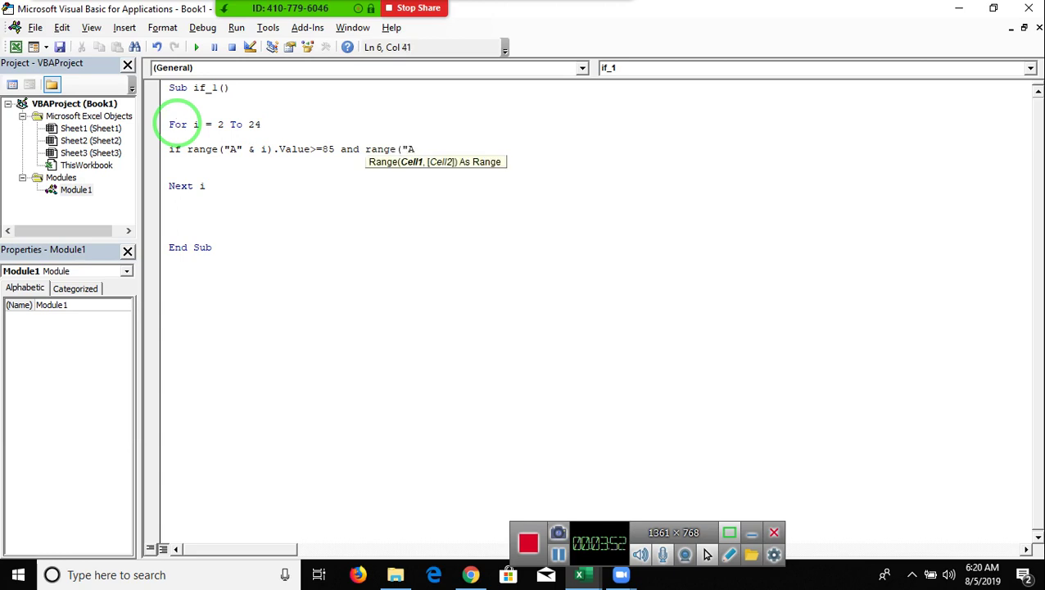
pyautogui.write('" & ')
pyautogui.write('i')
pyautogui.write(').v')
pyautogui.press('Down')
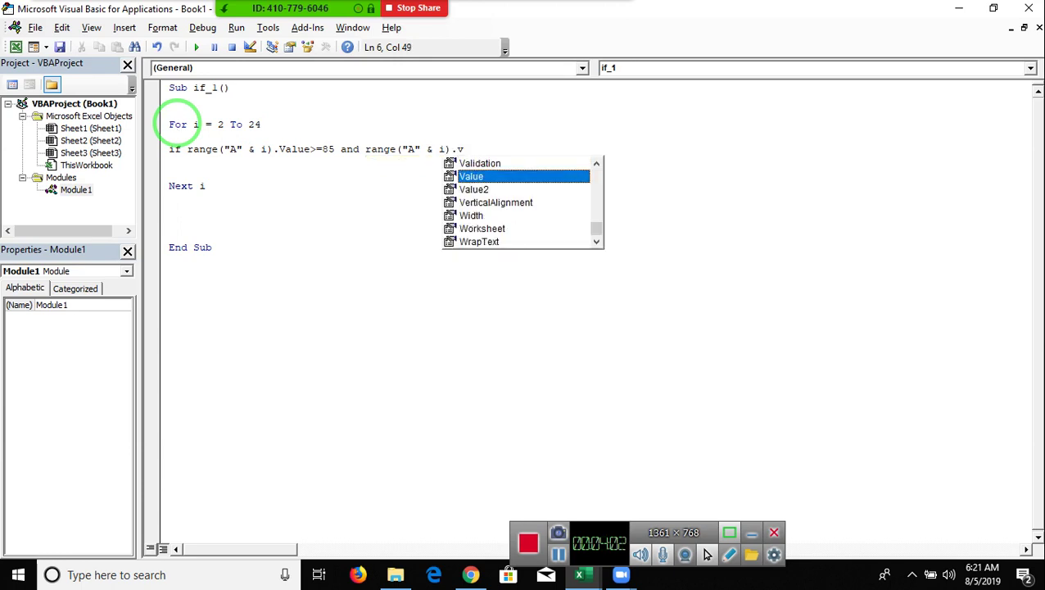
pyautogui.press('Tab')
pyautogui.write('<=')
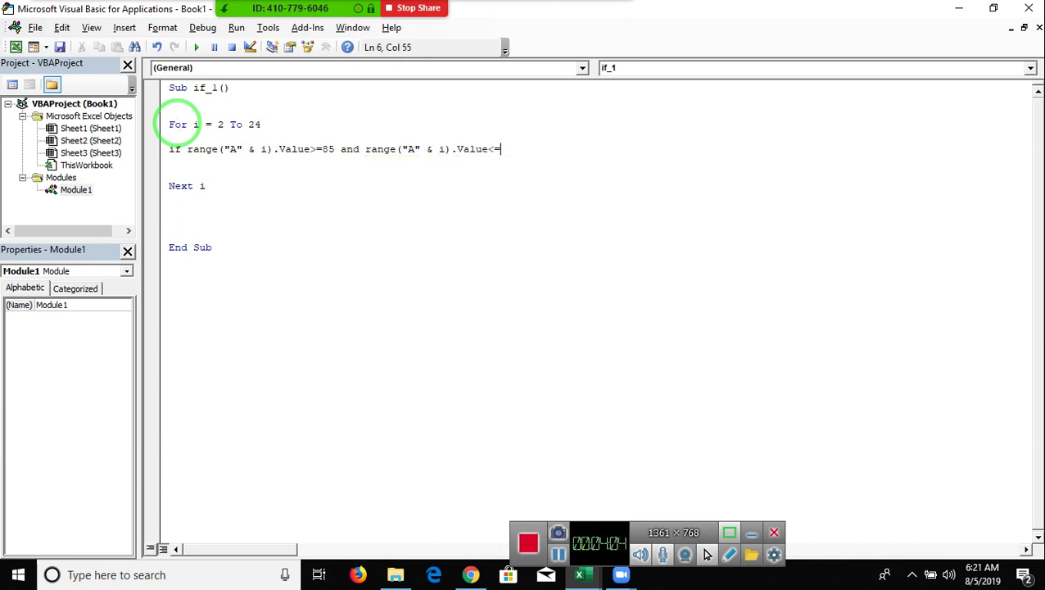
pyautogui.write('9*')
pyautogui.press('BackSpace')
pyautogui.write('5 ')
pyautogui.write('then')
pyautogui.press('Return')
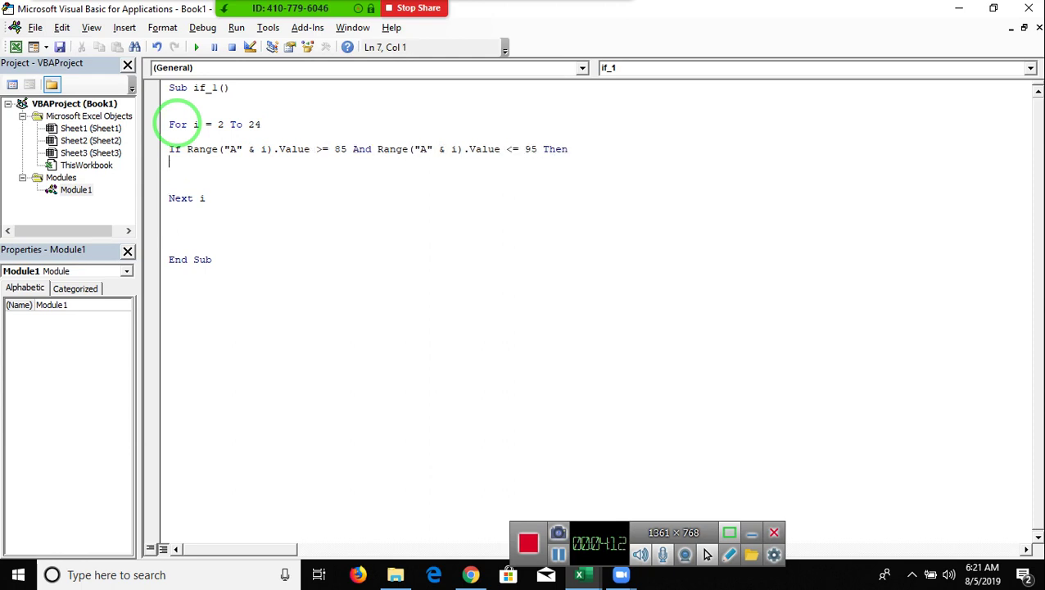
# Step: Add Range("b" & i).Value = 800 under the If line and close it with End If
pyautogui.write('range')
pyautogui.write('("A')
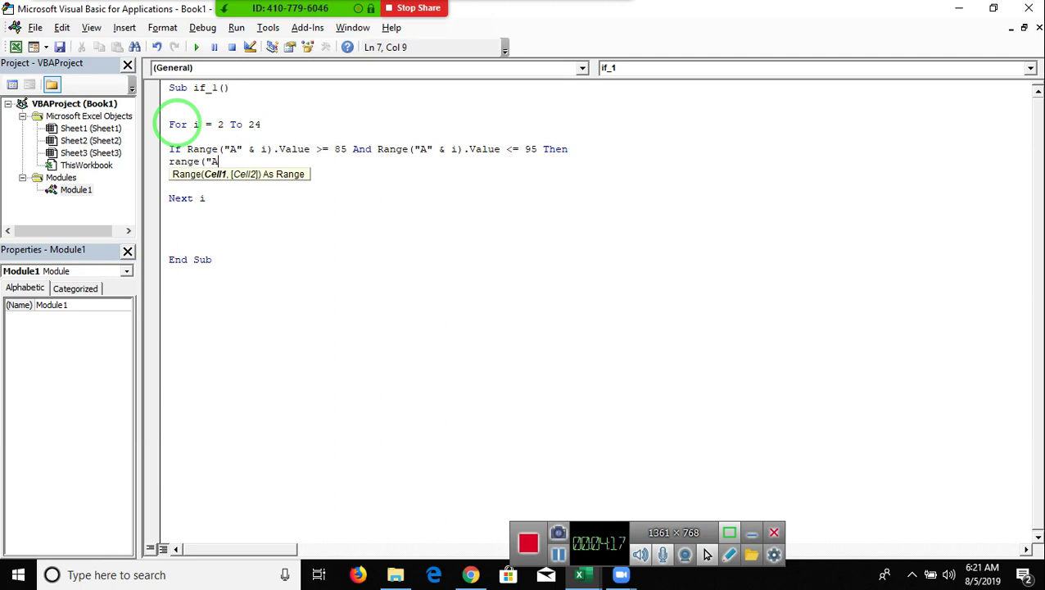
pyautogui.press('BackSpace')
pyautogui.write('b" & i')
pyautogui.write(').V')
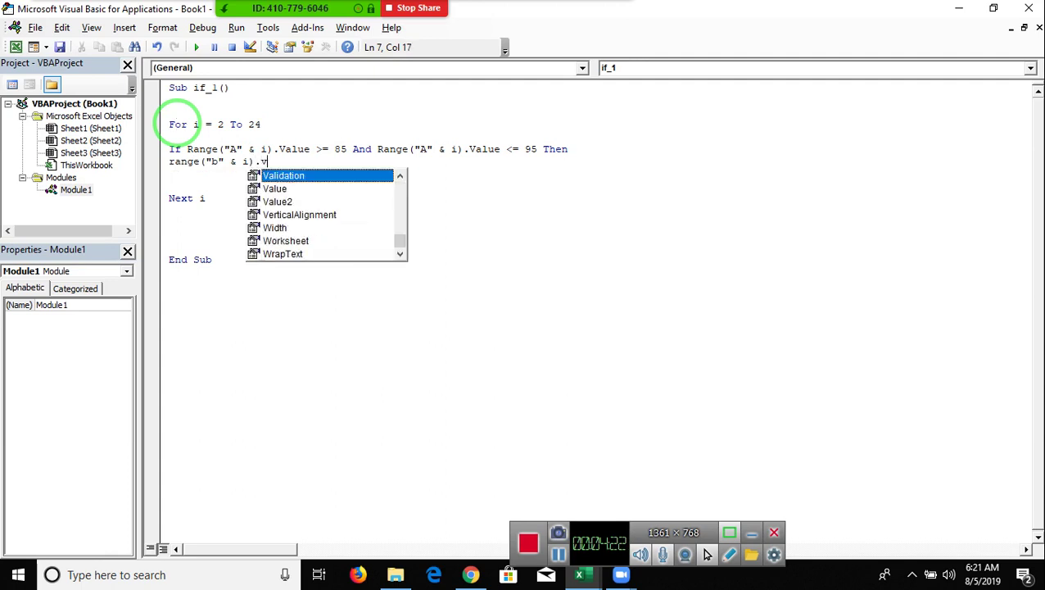
pyautogui.write('alue = 8')
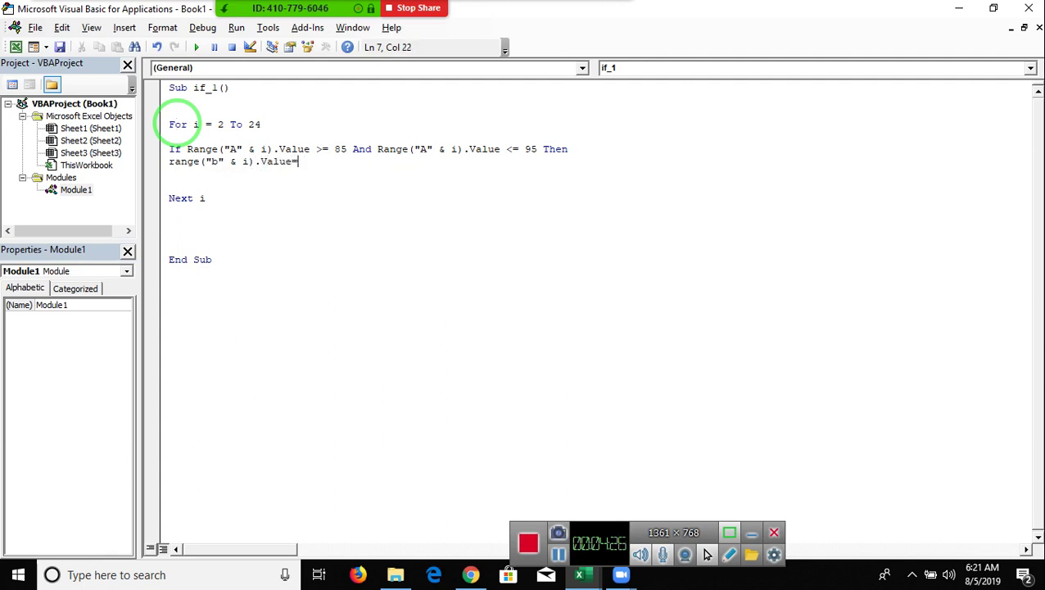
pyautogui.write('00')
pyautogui.press('Return')
pyautogui.write('rnf')
pyautogui.press('BackSpace')
pyautogui.press('BackSpace')
pyautogui.press('BackSpace')
pyautogui.write('end if')
pyautogui.press('Return')
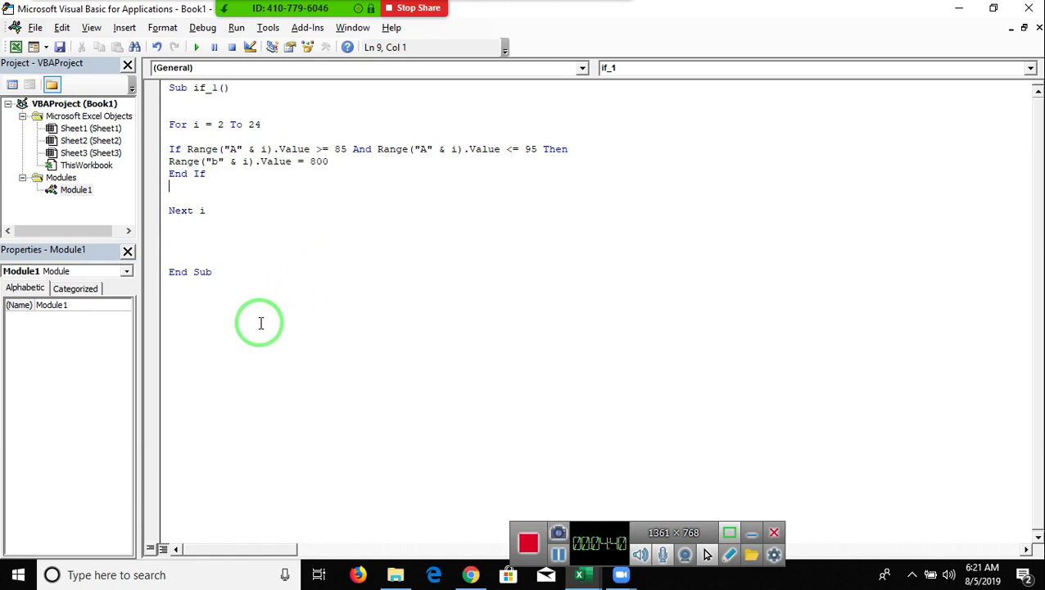
# Step: Place the caret in the if_1 macro and run it
pyautogui.click(279, 251)
pyautogui.click(252, 223)
pyautogui.click(194, 48)
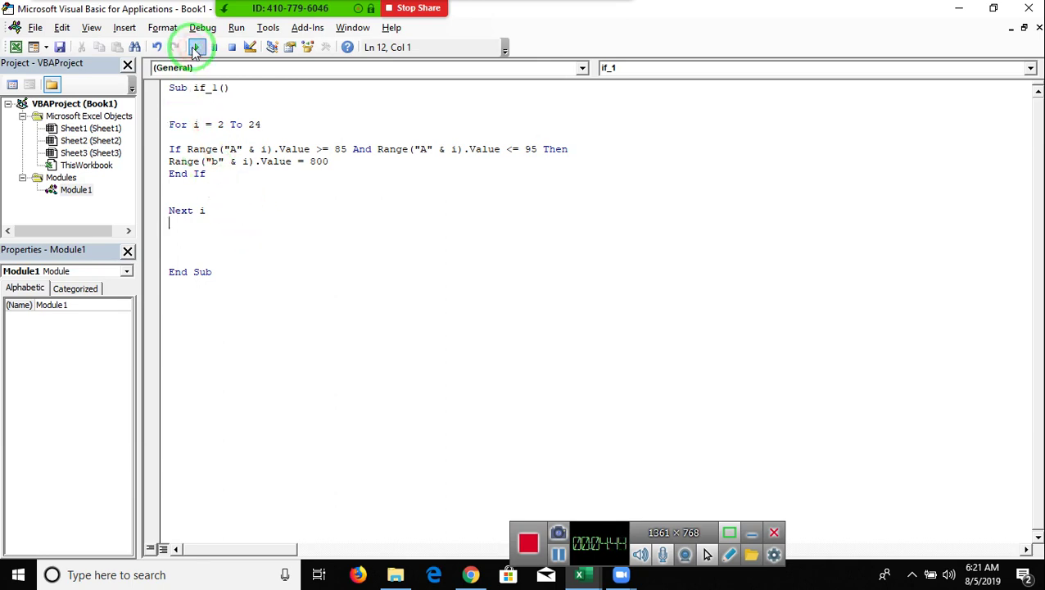
# Step: Change the Sales values to 87 in A15, 88 in A10 and 92 in A7
pyautogui.hotkey('alt', 'F11')
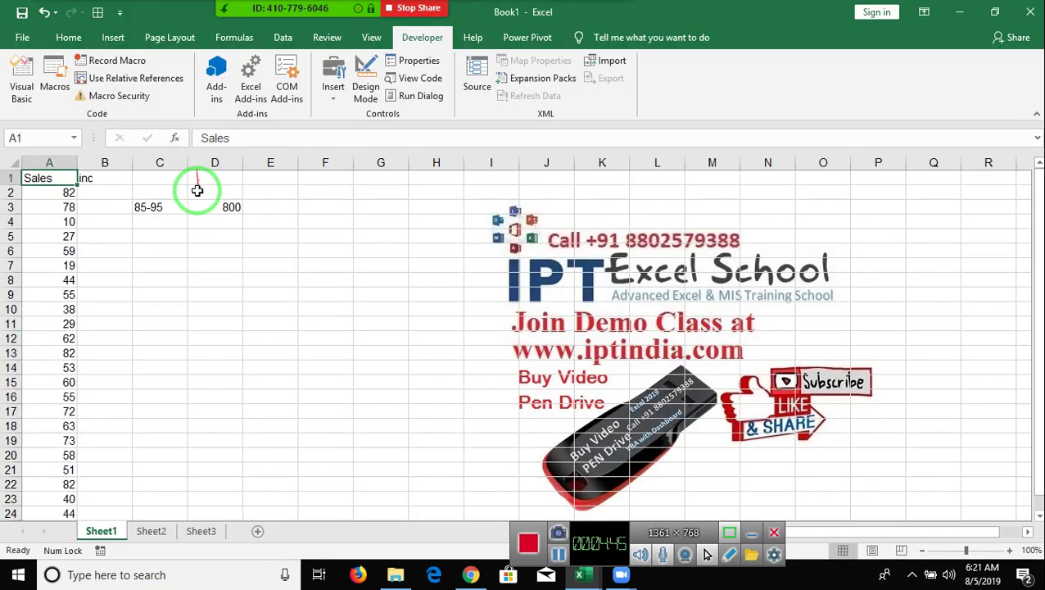
pyautogui.scroll(-4, 116, 221)
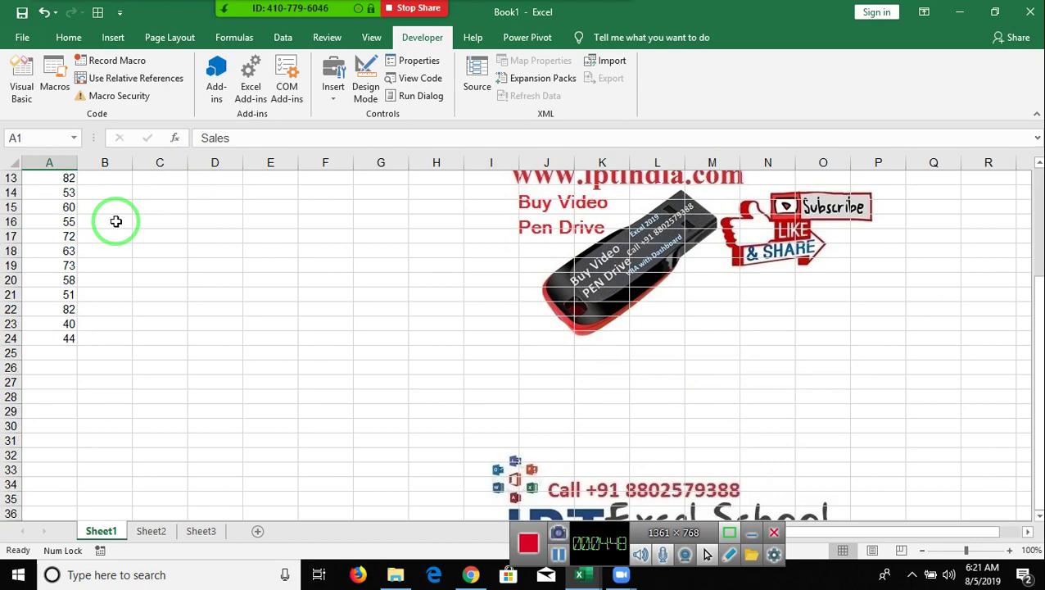
pyautogui.scroll(4, 115, 221)
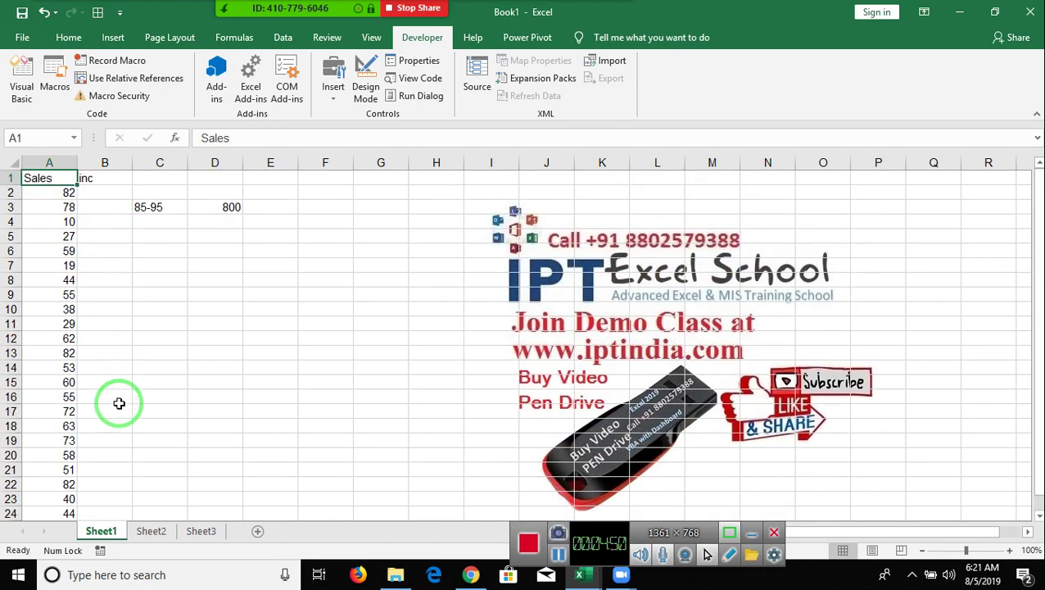
pyautogui.scroll(-1, 119, 417)
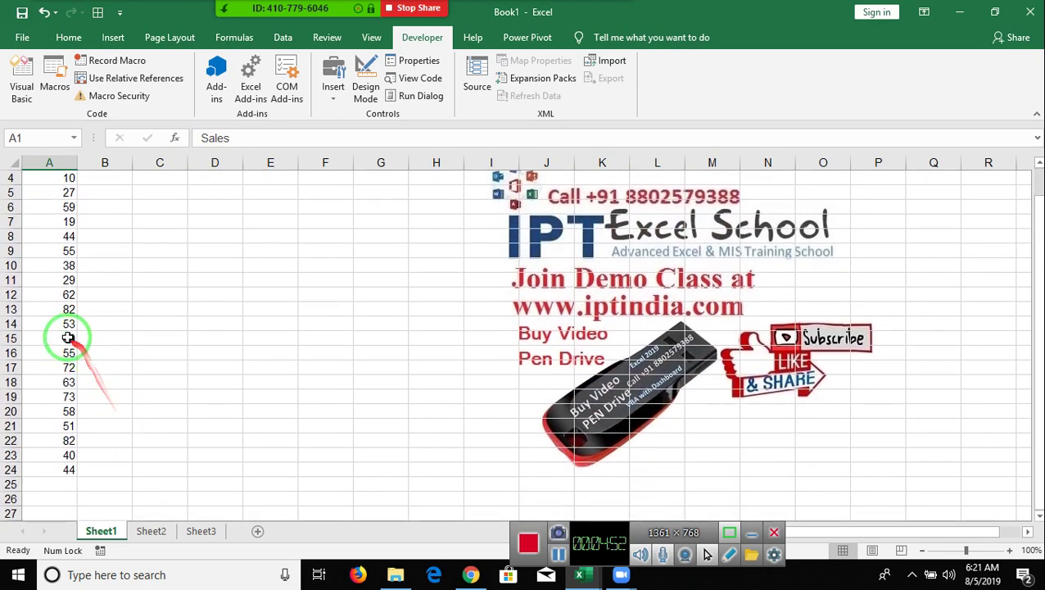
pyautogui.click(72, 337)
pyautogui.write('87')
pyautogui.press('Up')
pyautogui.press('Up')
pyautogui.press('Up')
pyautogui.press('Up')
pyautogui.press('Up')
pyautogui.write('88')
pyautogui.press('Up')
pyautogui.press('Up')
pyautogui.press('Up')
pyautogui.write('92')
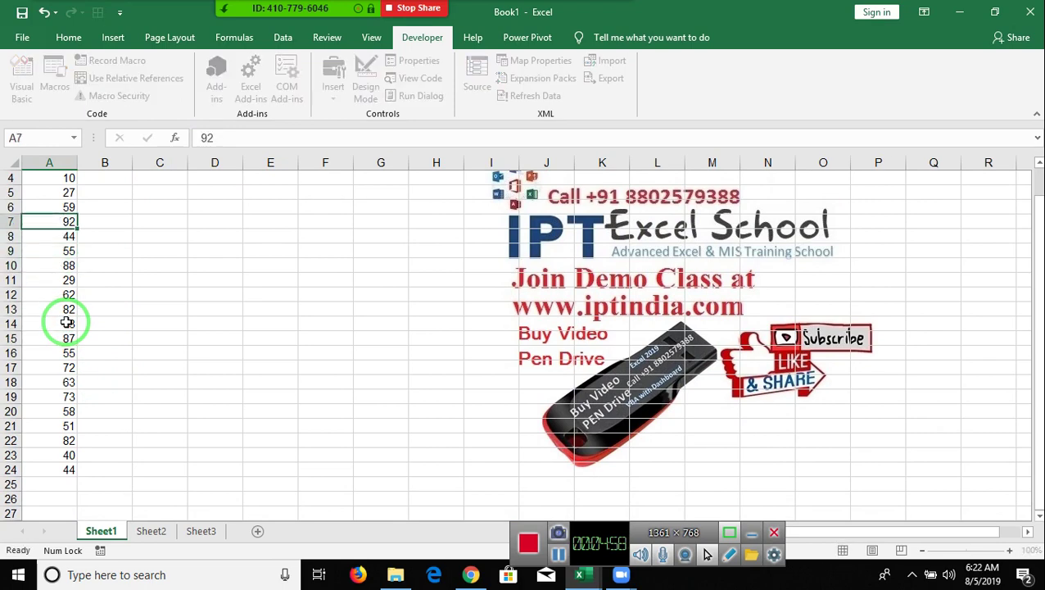
pyautogui.press('Up')
pyautogui.press('Up')
# Step: Run if_1 on the sheet, check 800 appears in column B, then return to the code
pyautogui.scroll(1, 246, 230)
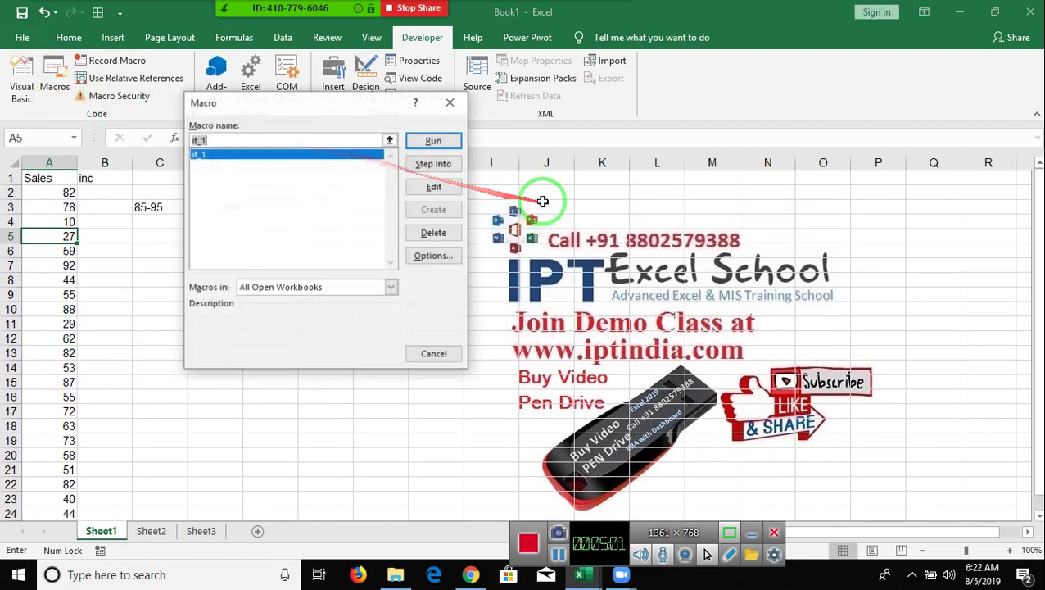
pyautogui.click(435, 141)
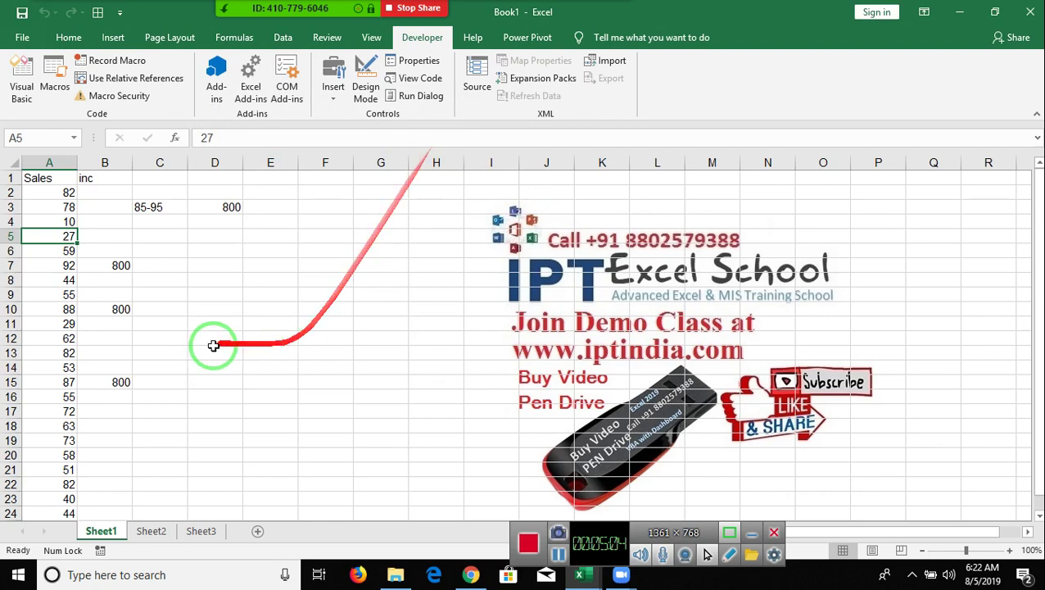
pyautogui.moveTo(105, 251); pyautogui.dragTo(120, 438)
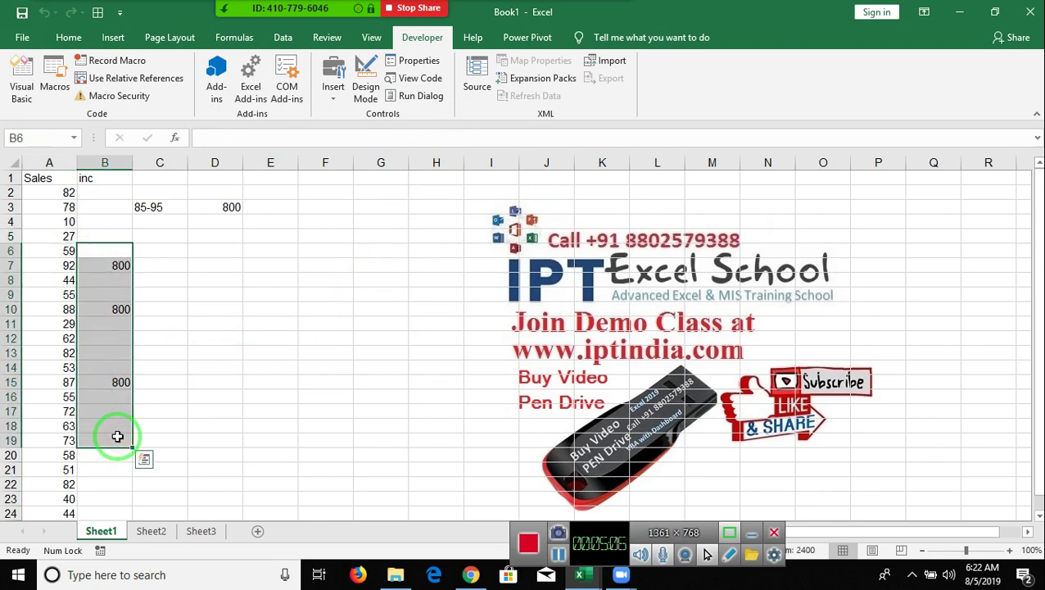
pyautogui.scroll(-2, 116, 435)
pyautogui.scroll(2, 116, 436)
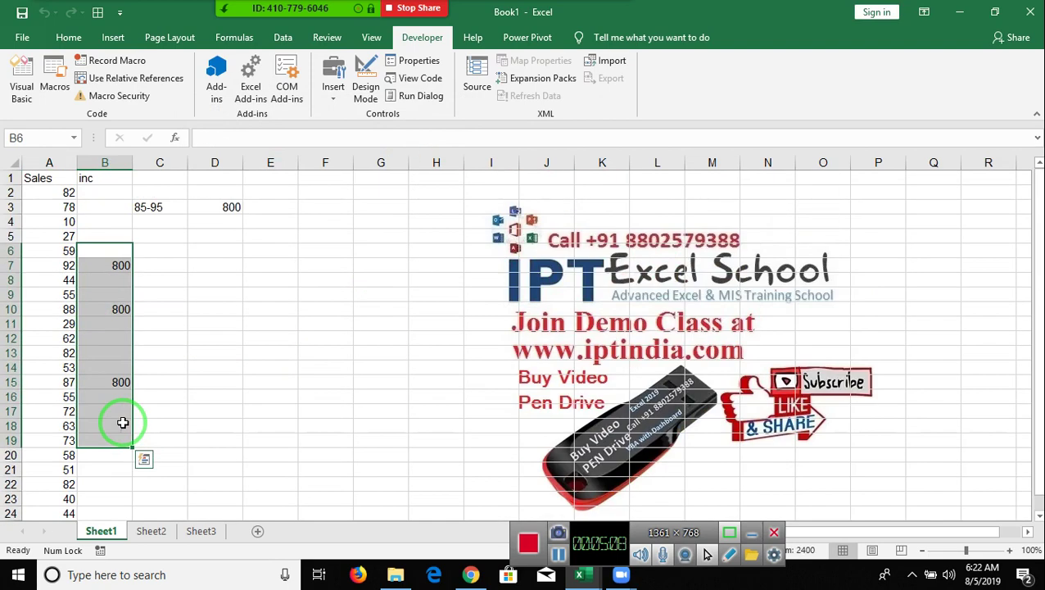
pyautogui.hotkey('alt', 'Tab')
pyautogui.click(202, 317)
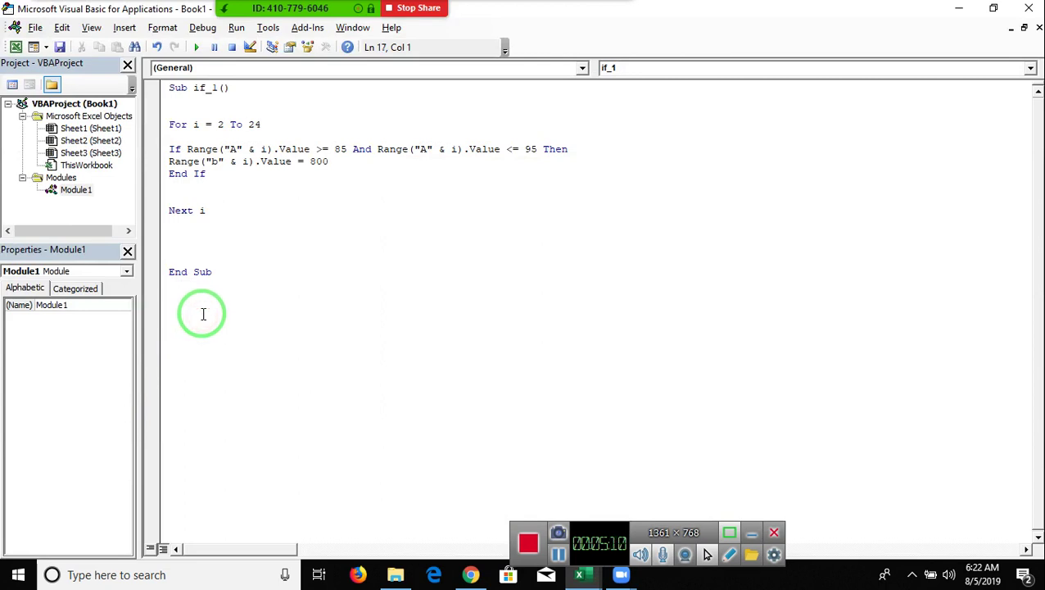
# Step: Discard the stray 'sub' text and insert a blank line above End If
pyautogui.write('sub')
pyautogui.press('BackSpace')
pyautogui.press('BackSpace')
pyautogui.press('BackSpace')
pyautogui.doubleClick(315, 172)
pyautogui.click(275, 185)
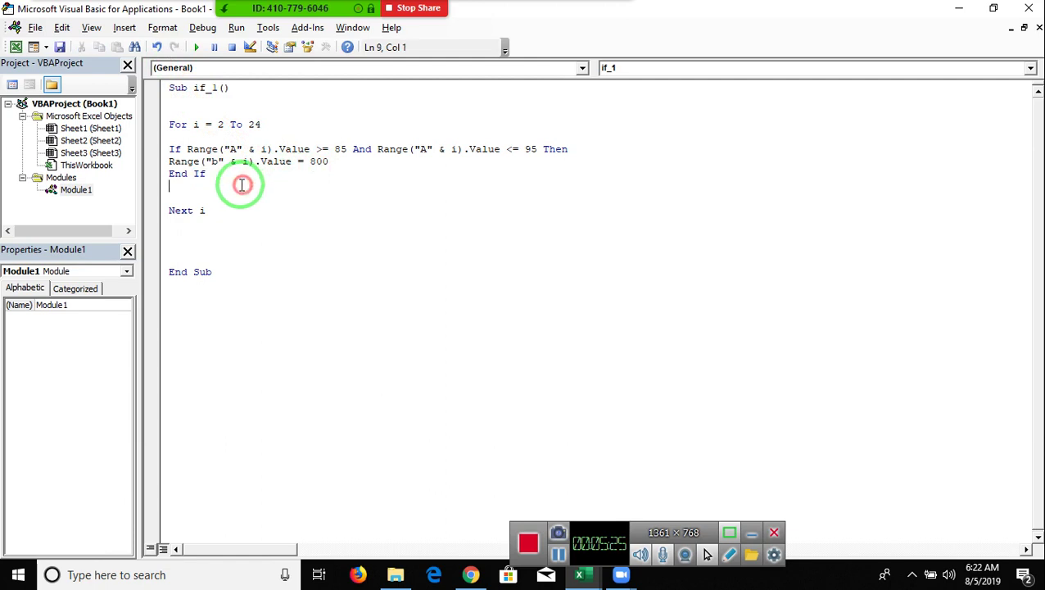
pyautogui.click(172, 168)
pyautogui.press('Return')
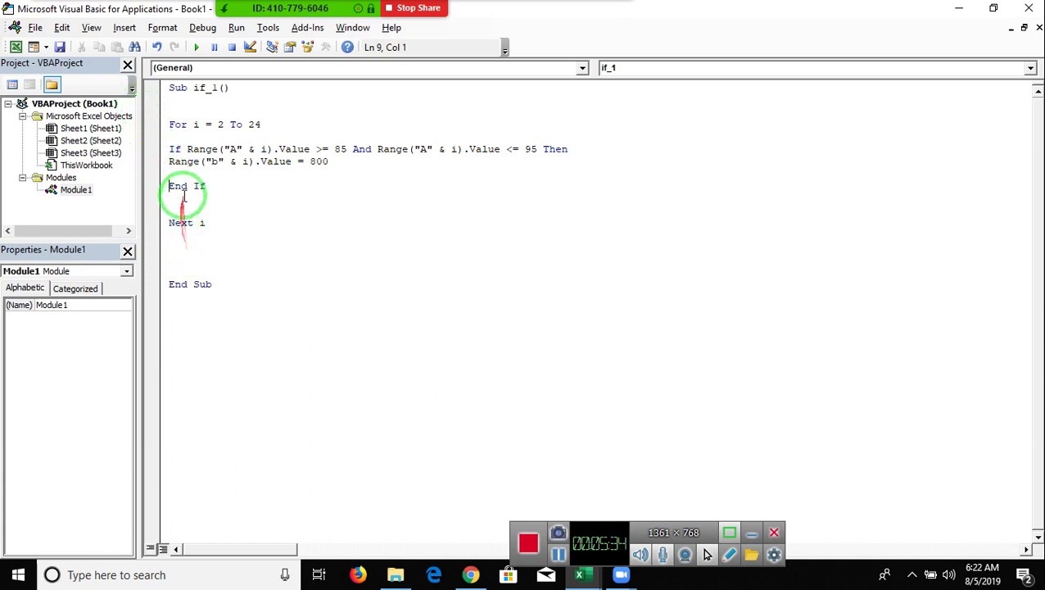
# Step: Select all the code in the module
pyautogui.click(190, 258)
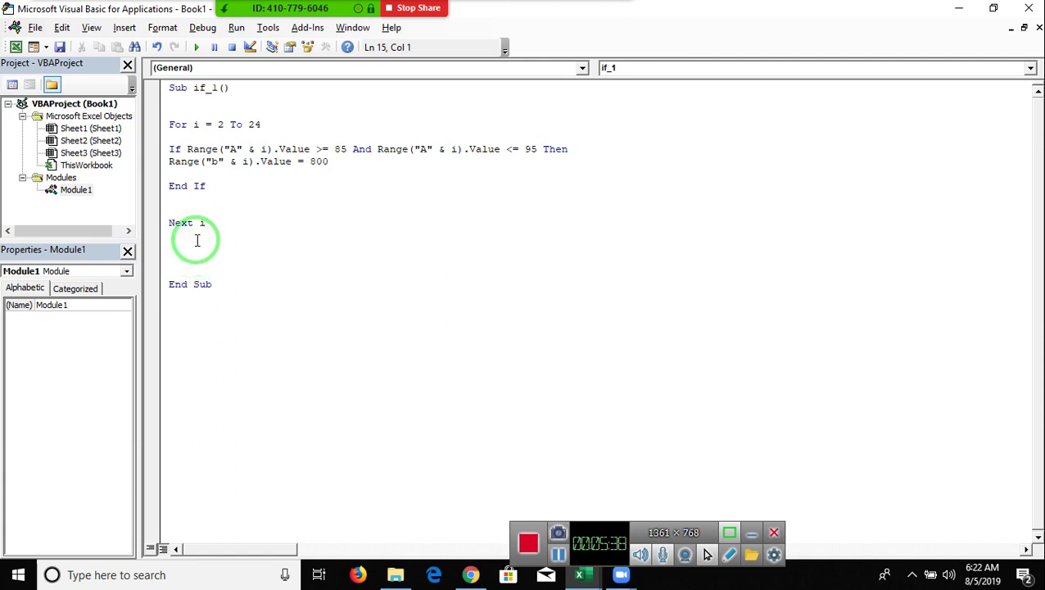
pyautogui.click(215, 340)
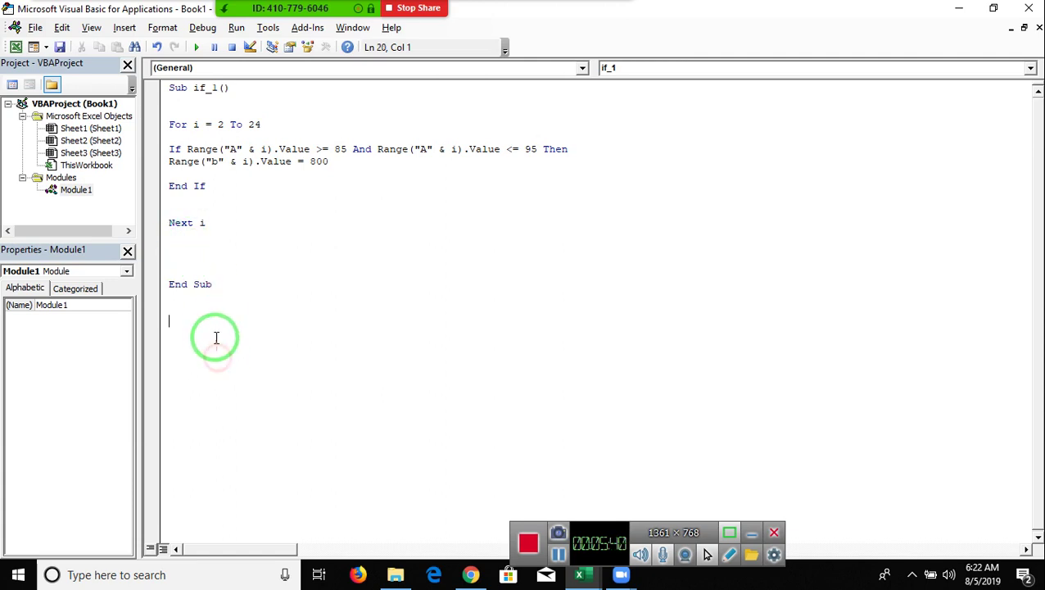
pyautogui.hotkey('ctrl', 'a')
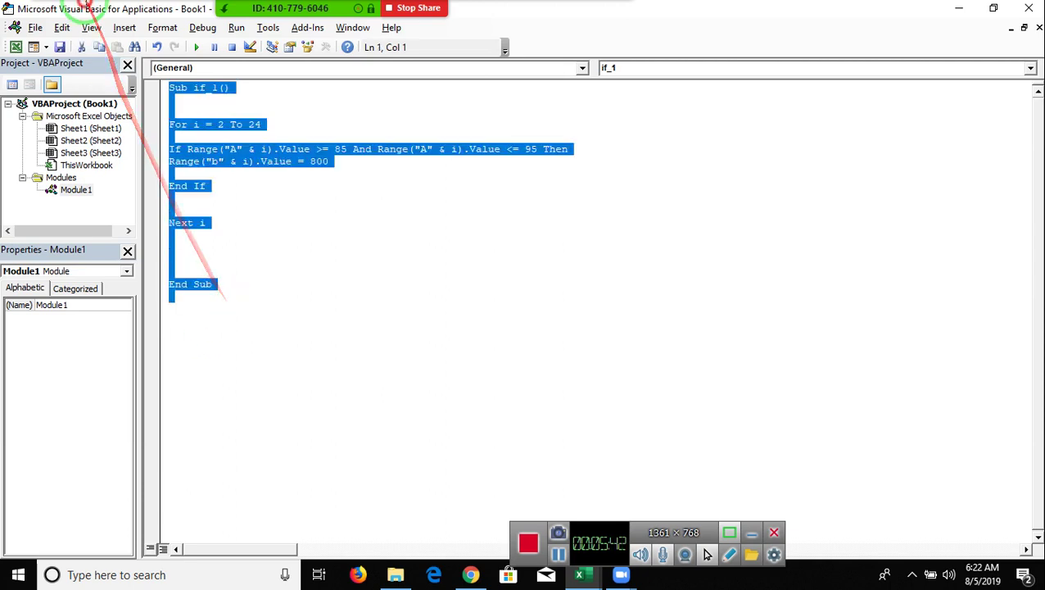
# Step: Duplicate the if_1 macro below itself and rename the copy if_2
pyautogui.hotkey('ctrl', 'c')
pyautogui.click(234, 318)
pyautogui.hotkey('ctrl', 'v')
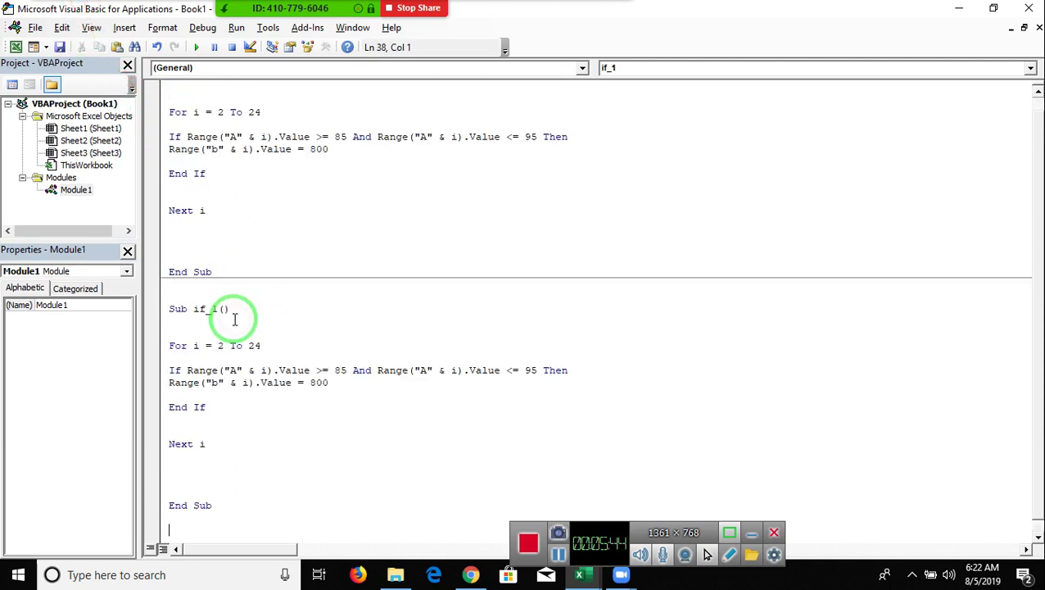
pyautogui.click(220, 309)
pyautogui.press('BackSpace')
pyautogui.write('2')
# Step: Replace the copied If block with If Range("a" & i).Value >= 85 Then and add blank lines
pyautogui.scroll(-1, 230, 318)
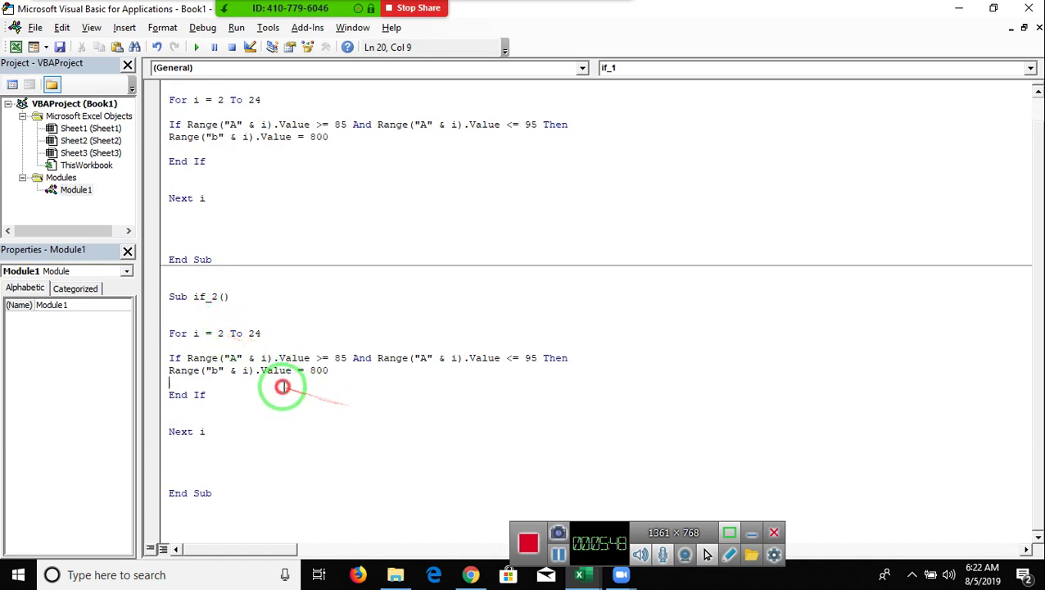
pyautogui.moveTo(280, 383); pyautogui.dragTo(165, 354)
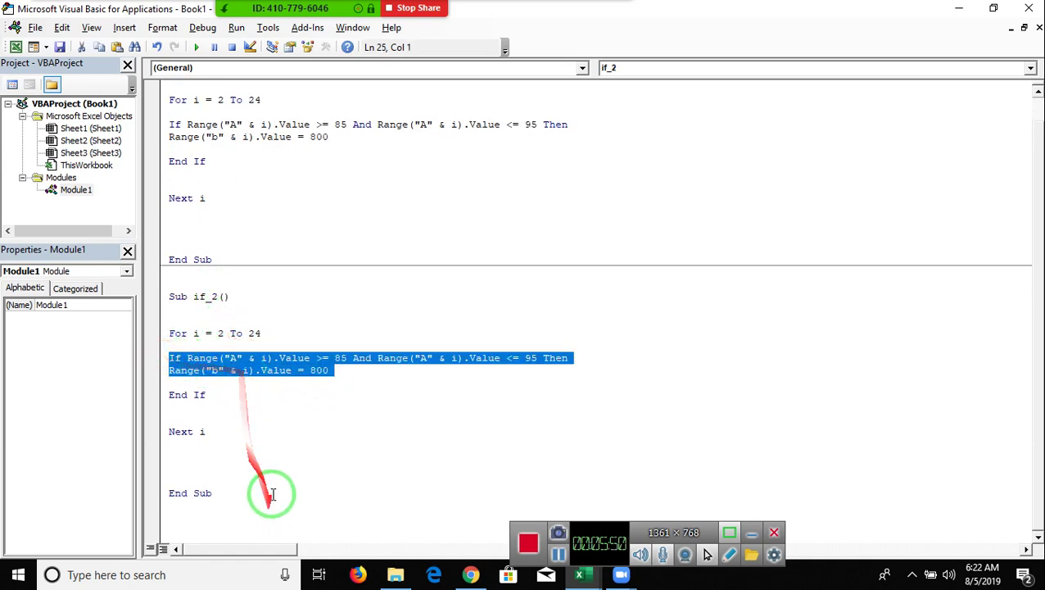
pyautogui.moveTo(200, 393); pyautogui.dragTo(164, 357)
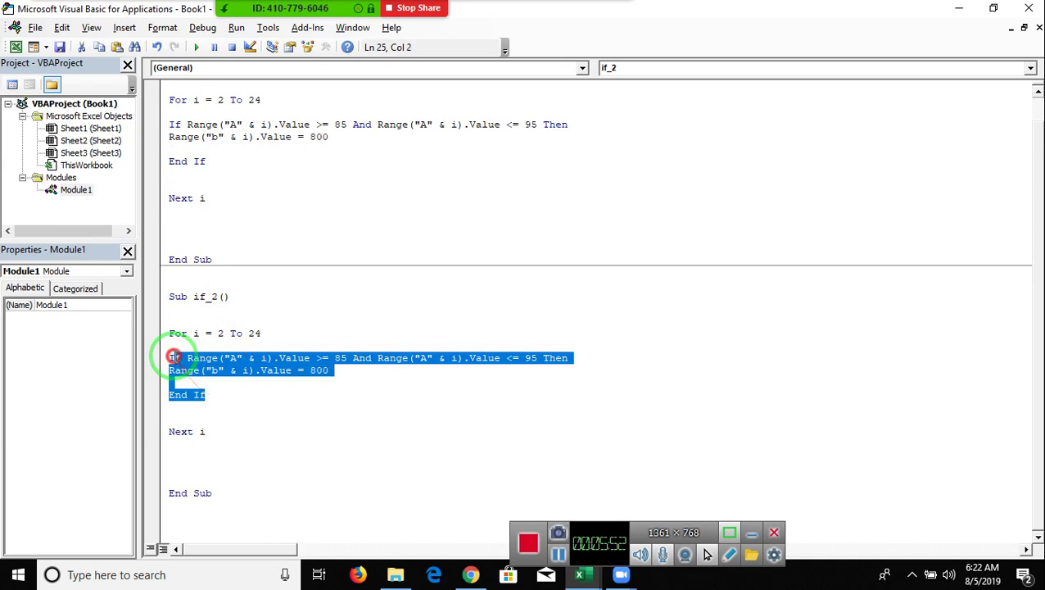
pyautogui.press('Delete')
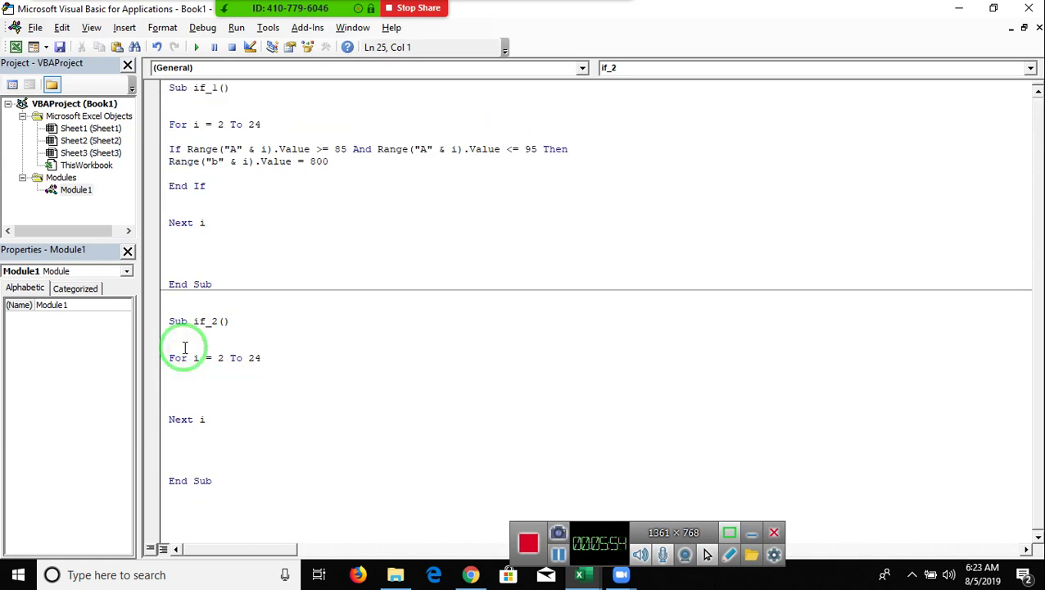
pyautogui.write('if ')
pyautogui.write('ra')
pyautogui.write('nge(')
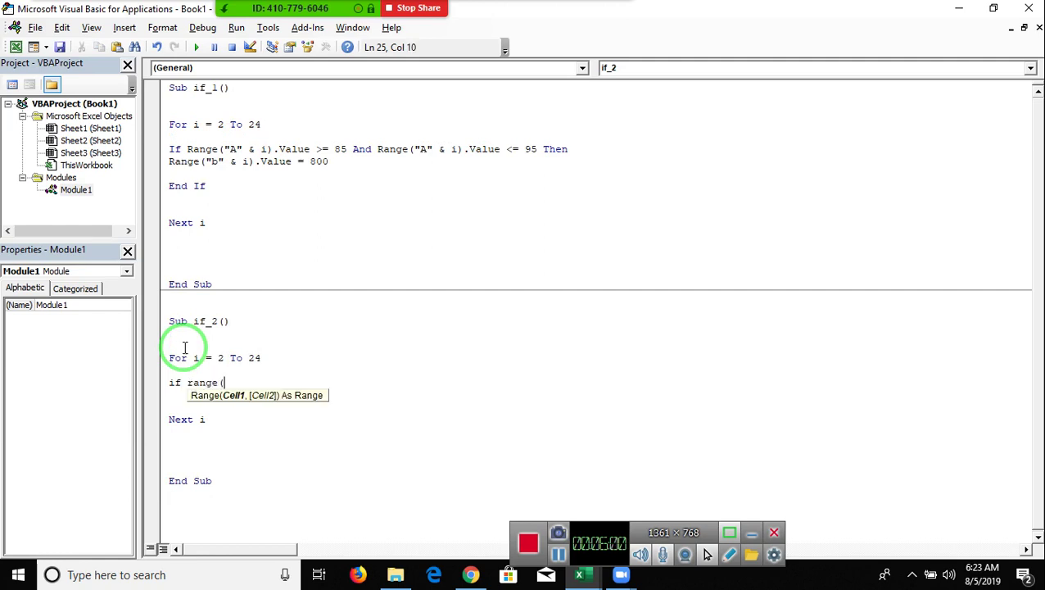
pyautogui.write('"a" & ')
pyautogui.write('i')
pyautogui.write(').V')
pyautogui.press('Tab')
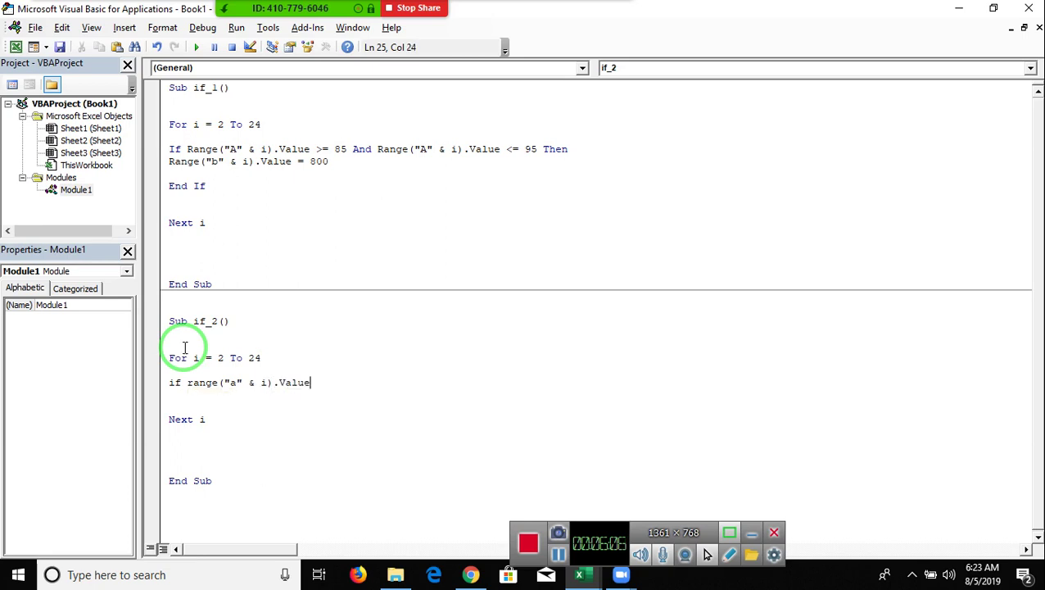
pyautogui.write('>=85')
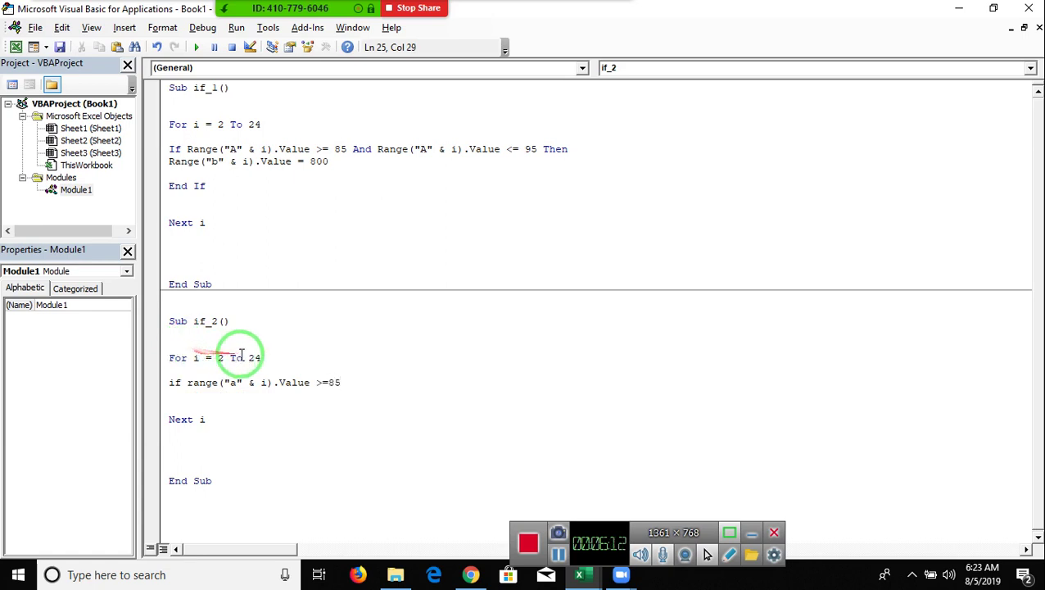
pyautogui.write(' then')
pyautogui.press('Return')
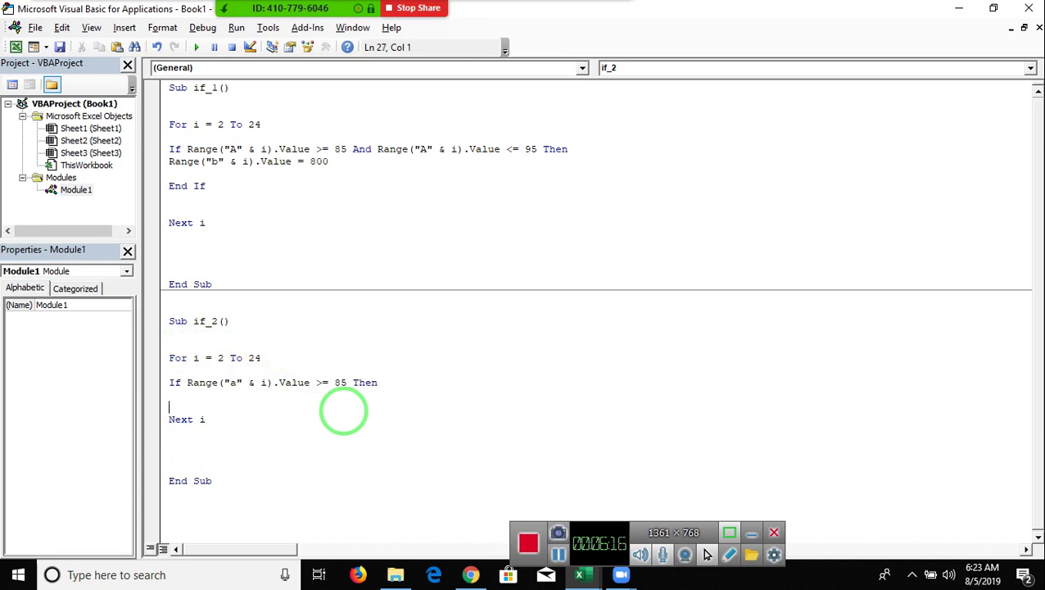
pyautogui.press('Return')
pyautogui.press('Return')
pyautogui.press('Return')
pyautogui.press('Return')
pyautogui.press('Up')
pyautogui.press('Up')
pyautogui.press('Up')
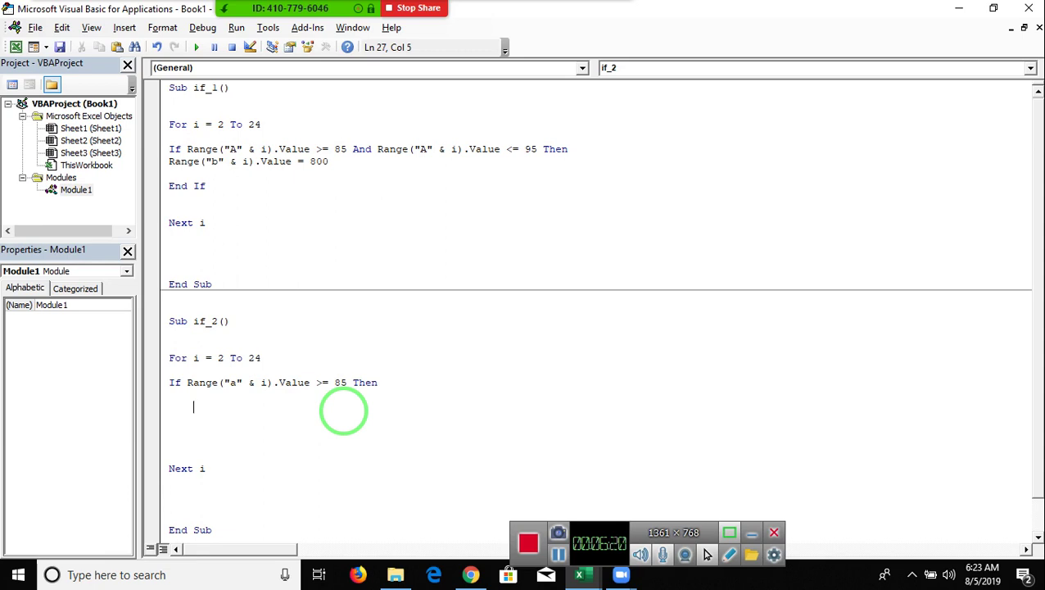
# Step: Add the inner condition If Range("a" & i).Value <= 95 Then inside the outer If
pyautogui.write('f range("a"&i')
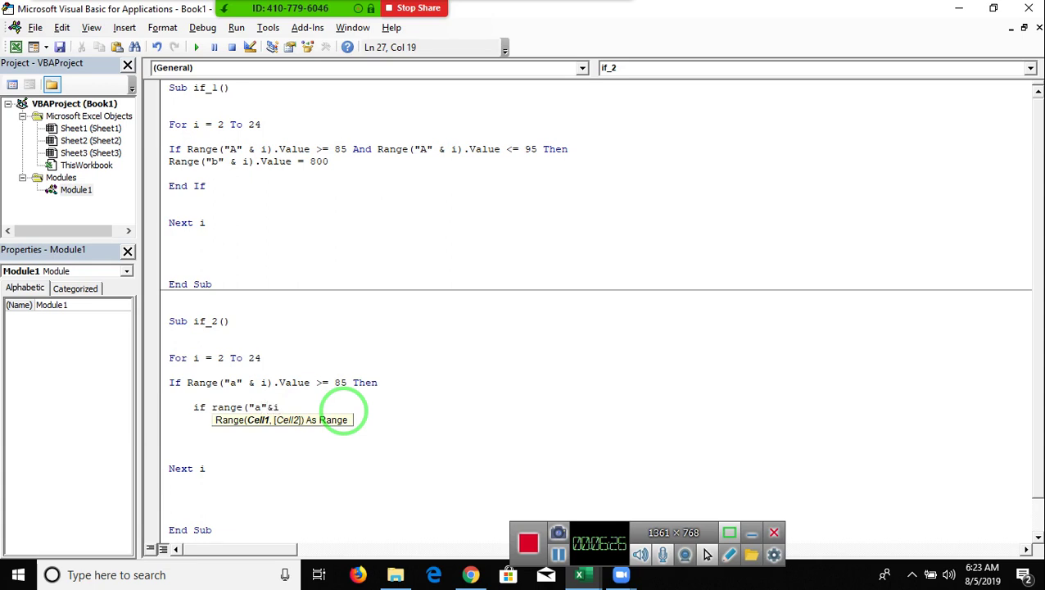
pyautogui.write(').valu')
pyautogui.press('Tab')
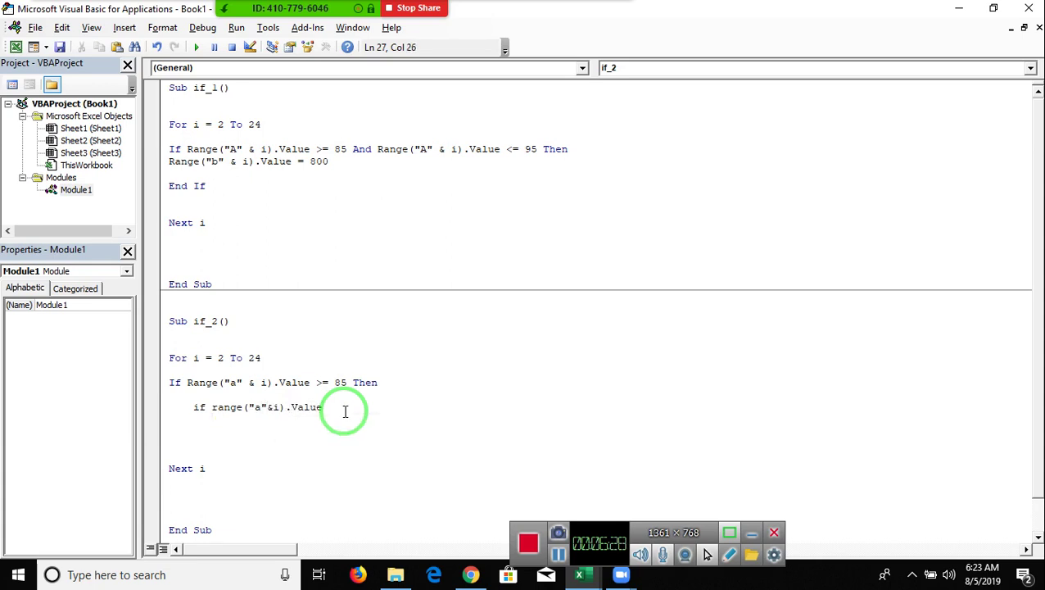
pyautogui.write('<')
pyautogui.write('= 95 T')
pyautogui.write('hen')
pyautogui.press('BackSpace')
pyautogui.press('BackSpace')
pyautogui.write('n')
pyautogui.press('Return')
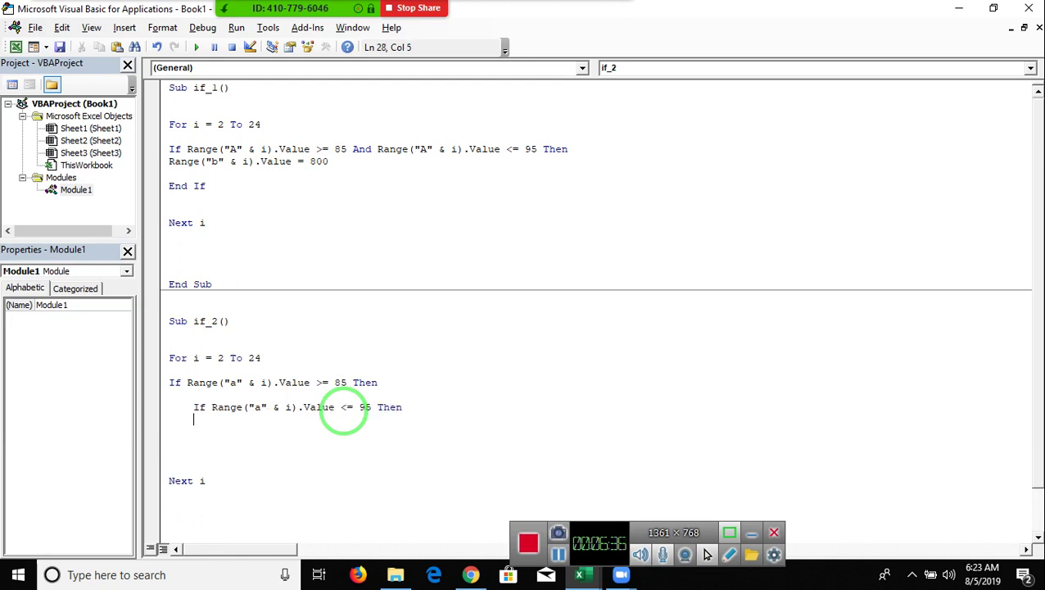
# Step: Put the Range("b" & i).Value = 800 line under the inner If and close both Ifs
pyautogui.moveTo(328, 162); pyautogui.dragTo(163, 163)
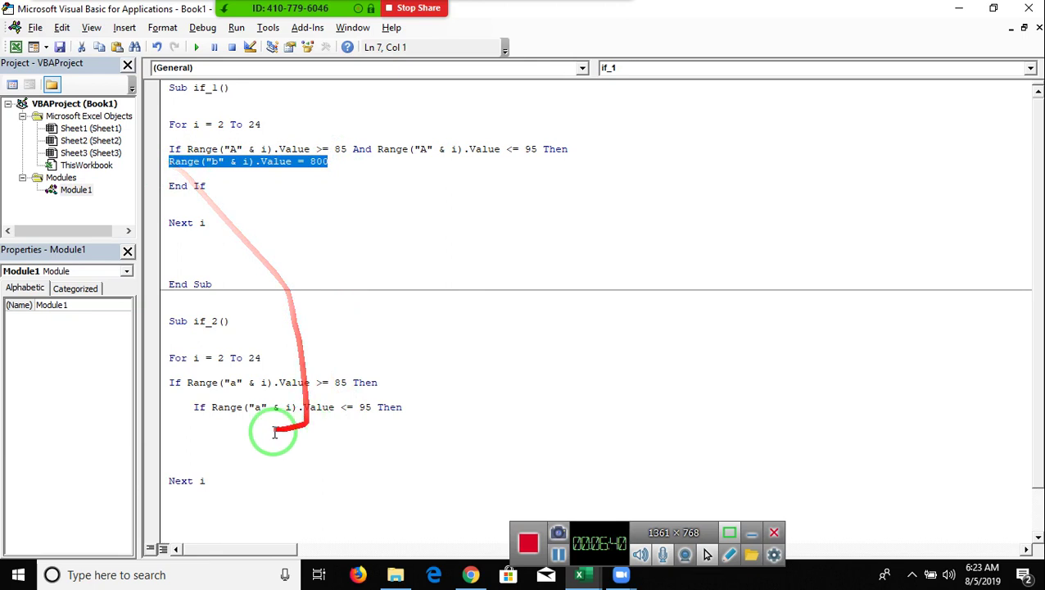
pyautogui.click(195, 418)
pyautogui.hotkey('ctrl', 'v')
pyautogui.press('Return')
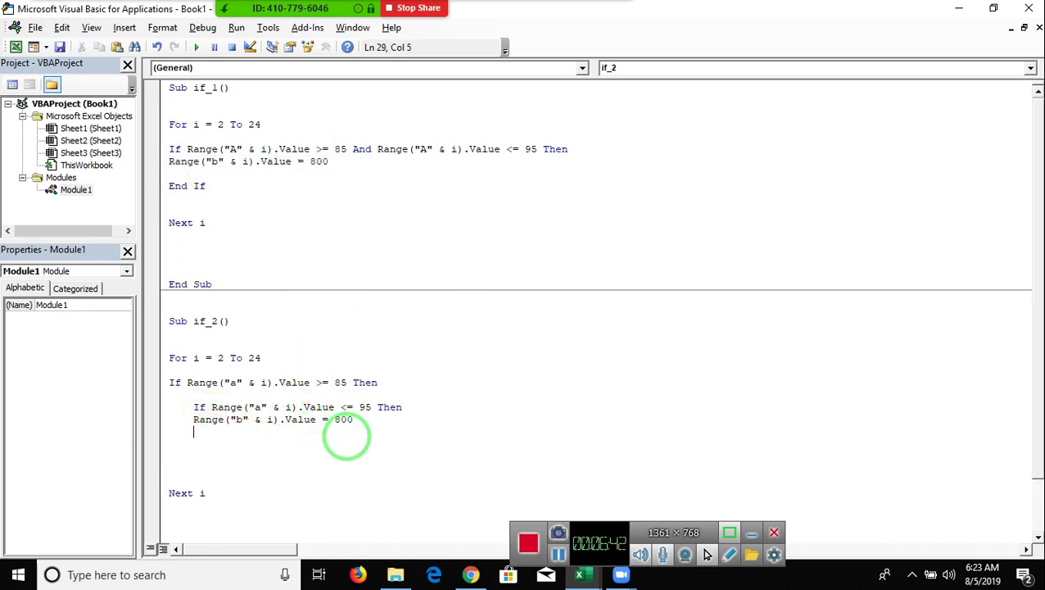
pyautogui.write('if')
pyautogui.press('Return')
pyautogui.press('Return')
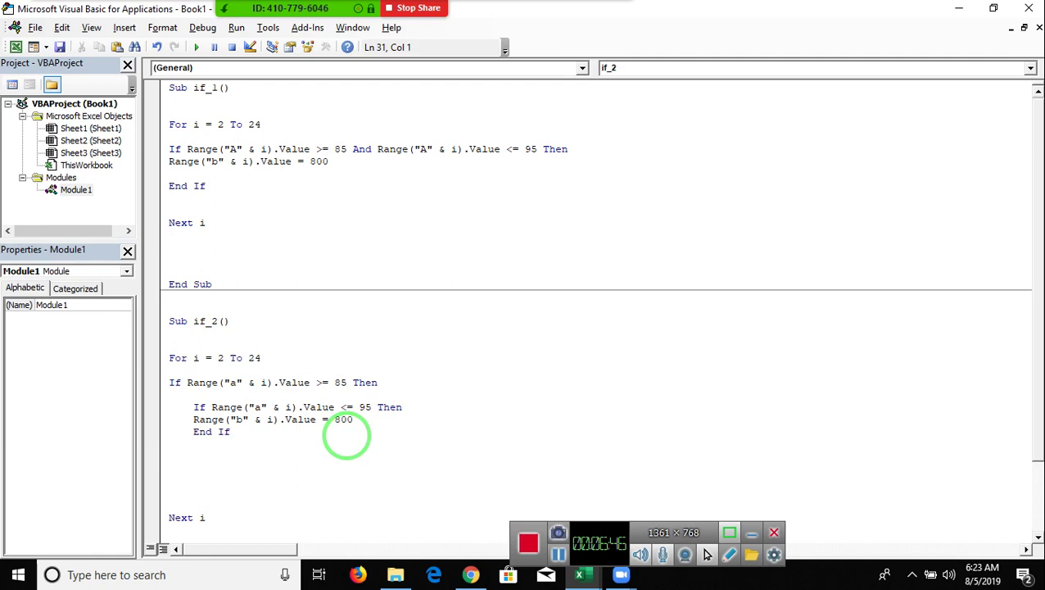
pyautogui.write('end if')
pyautogui.press('Return')
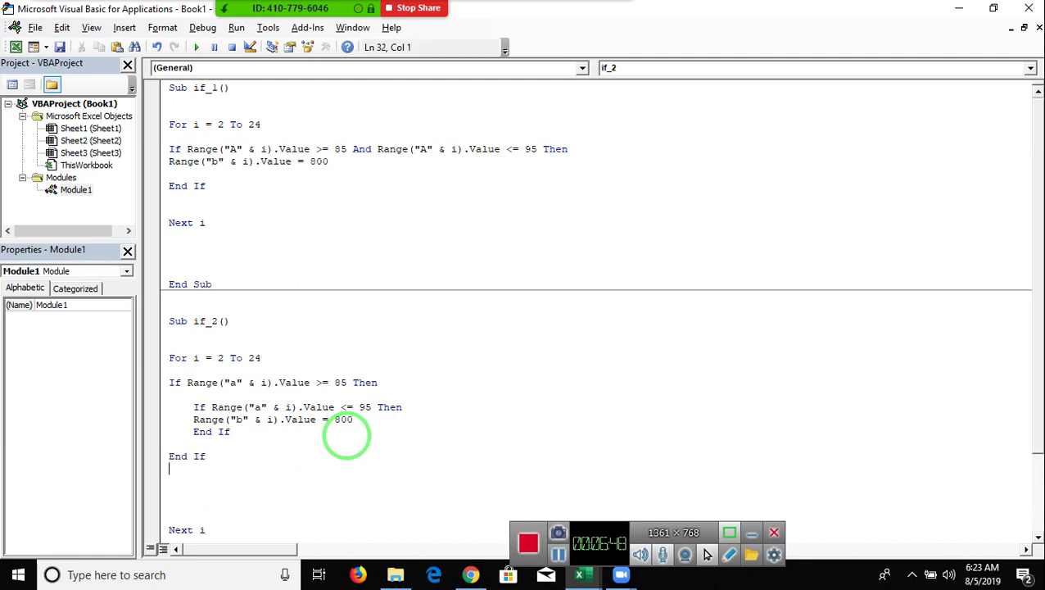
# Step: Review the nested If block, then return to Excel and clear the old column B results
pyautogui.scroll(-1, 168, 357)
pyautogui.doubleClick(174, 345)
pyautogui.moveTo(187, 370); pyautogui.dragTo(234, 395)
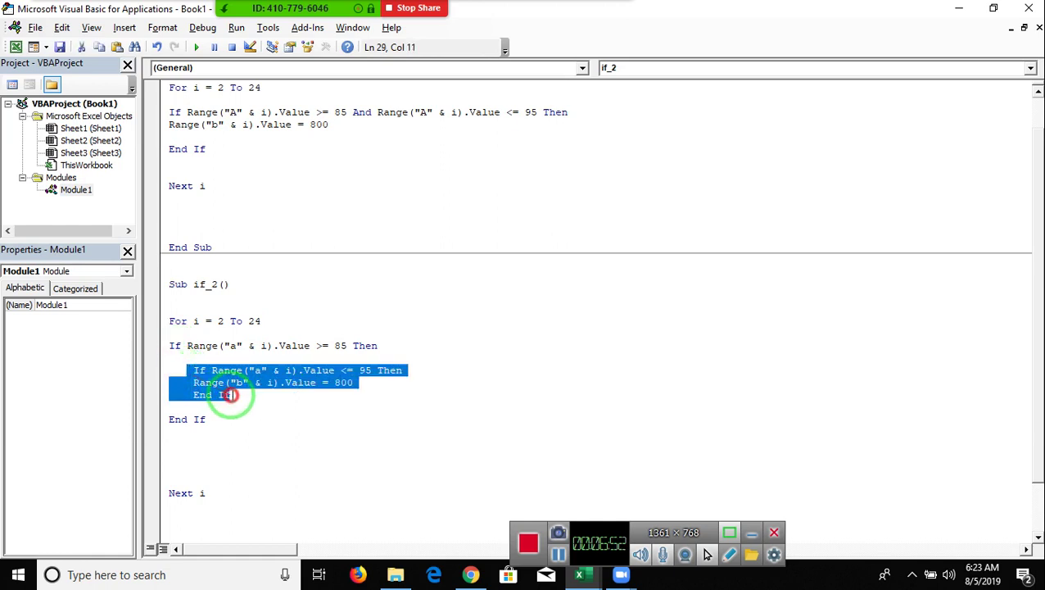
pyautogui.click(232, 395)
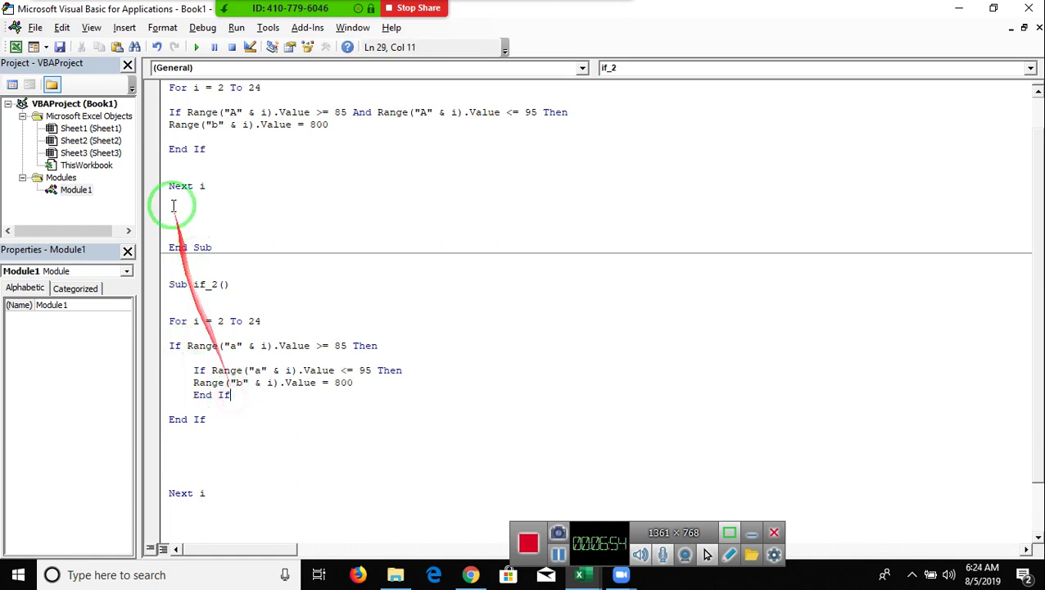
pyautogui.click(195, 47)
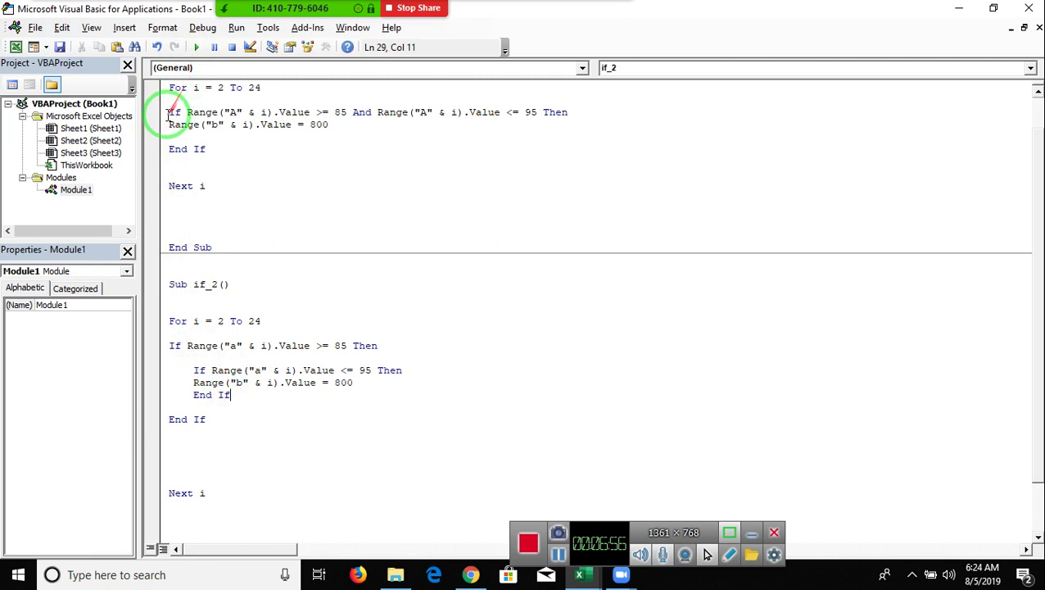
pyautogui.hotkey('alt', 'F11')
pyautogui.press('Delete')
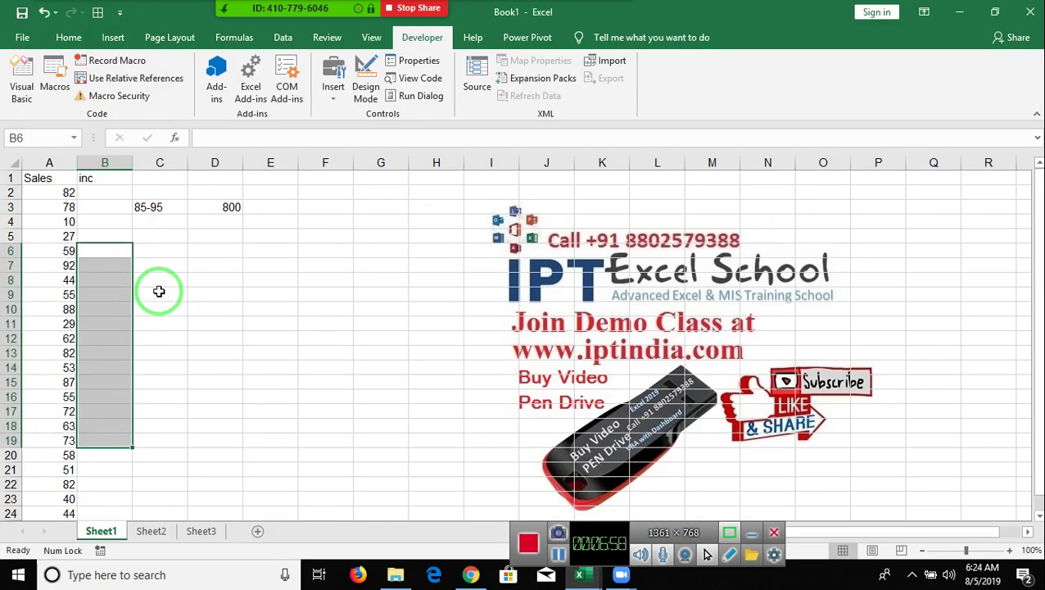
# Step: Run if_2 from the Macros list, confirm 800 appears in B7, B10 and B15, then go back to VBA
pyautogui.click(45, 92)
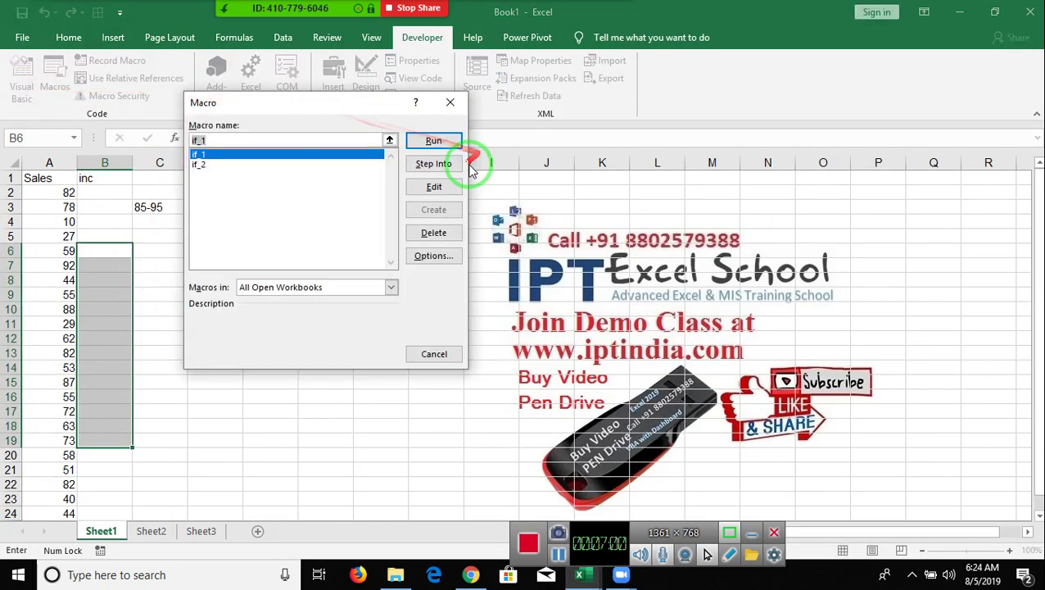
pyautogui.click(231, 165)
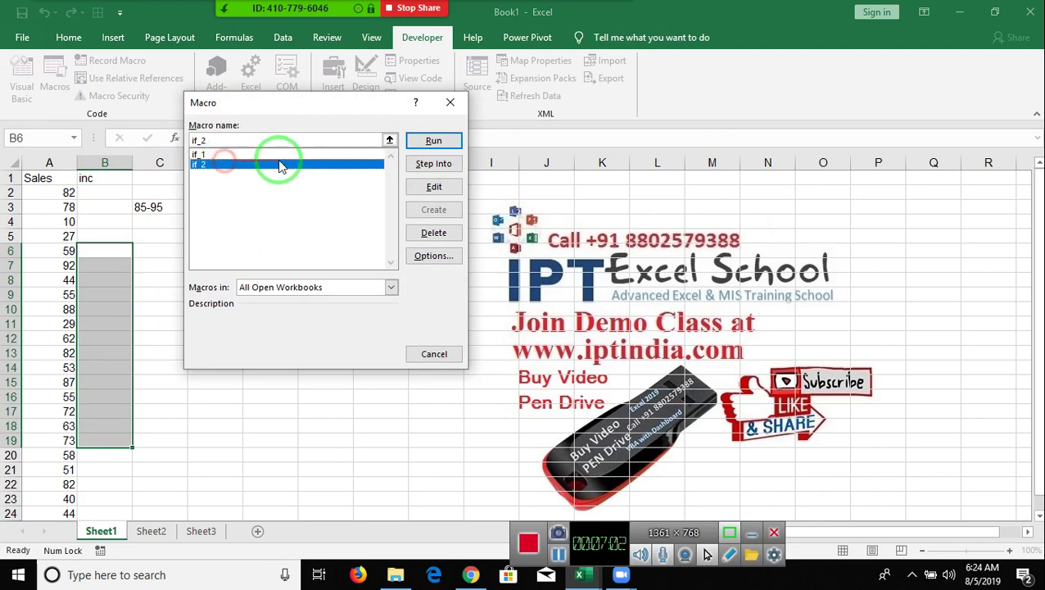
pyautogui.click(442, 141)
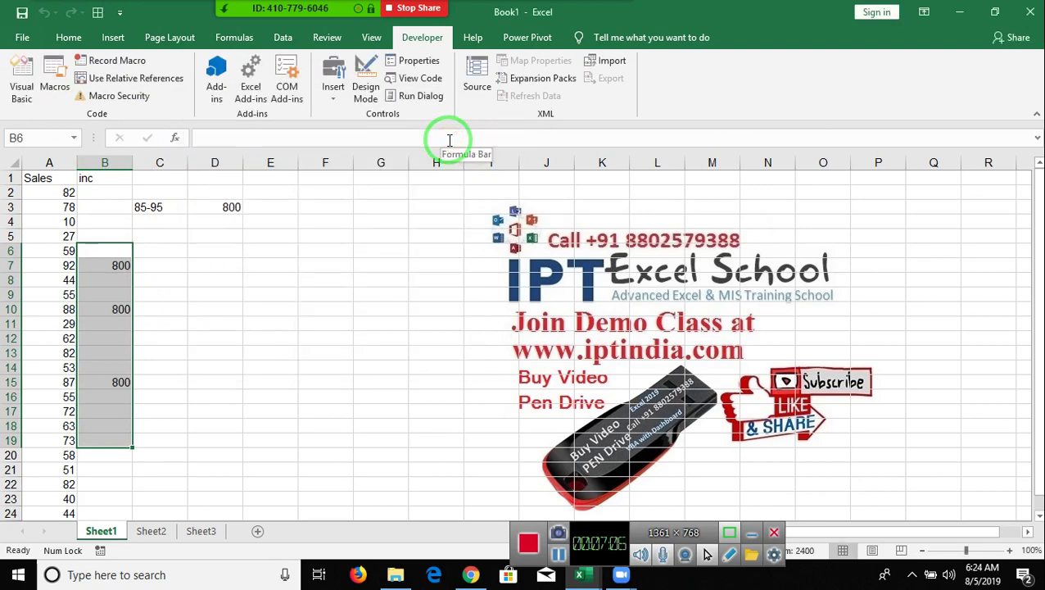
pyautogui.scroll(-3, 321, 251)
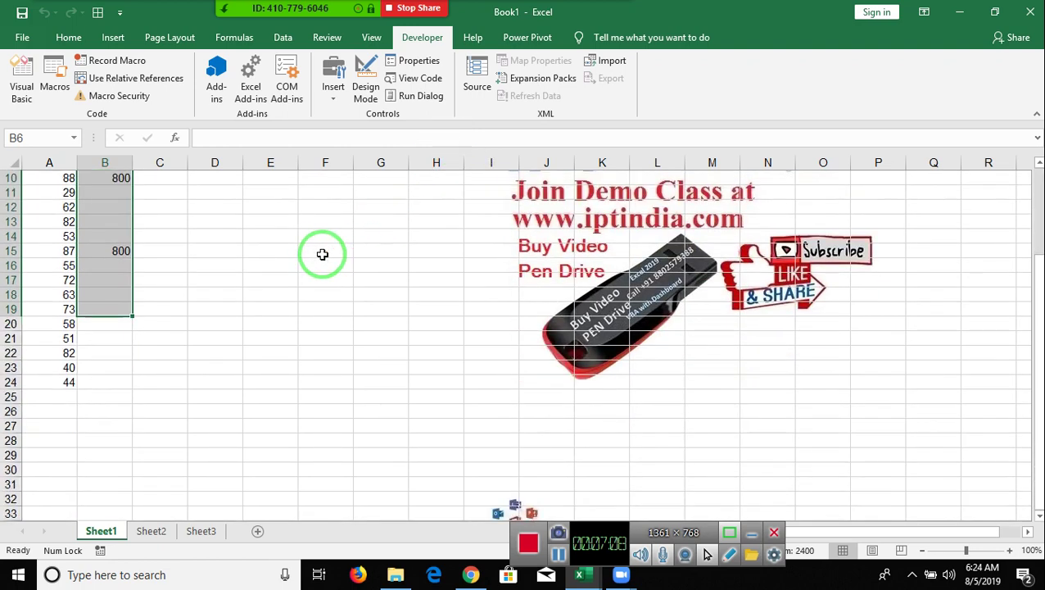
pyautogui.scroll(3, 321, 251)
pyautogui.click(195, 300)
pyautogui.hotkey('alt', 'F11')
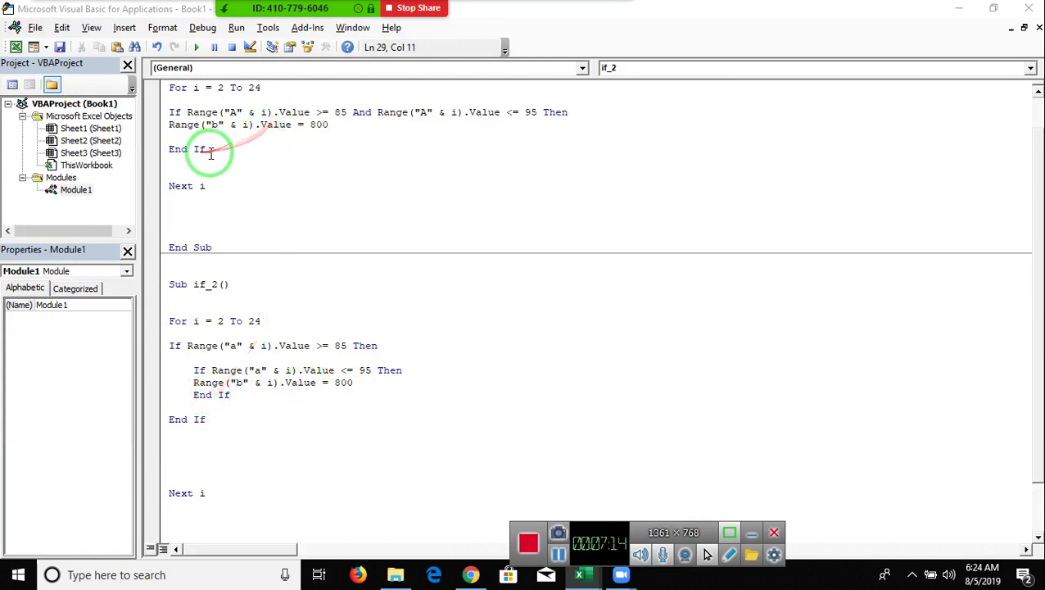
# Step: Add an Else after the 800 line in if_1 that writes "NF" into column B
pyautogui.moveTo(206, 149); pyautogui.dragTo(146, 109)
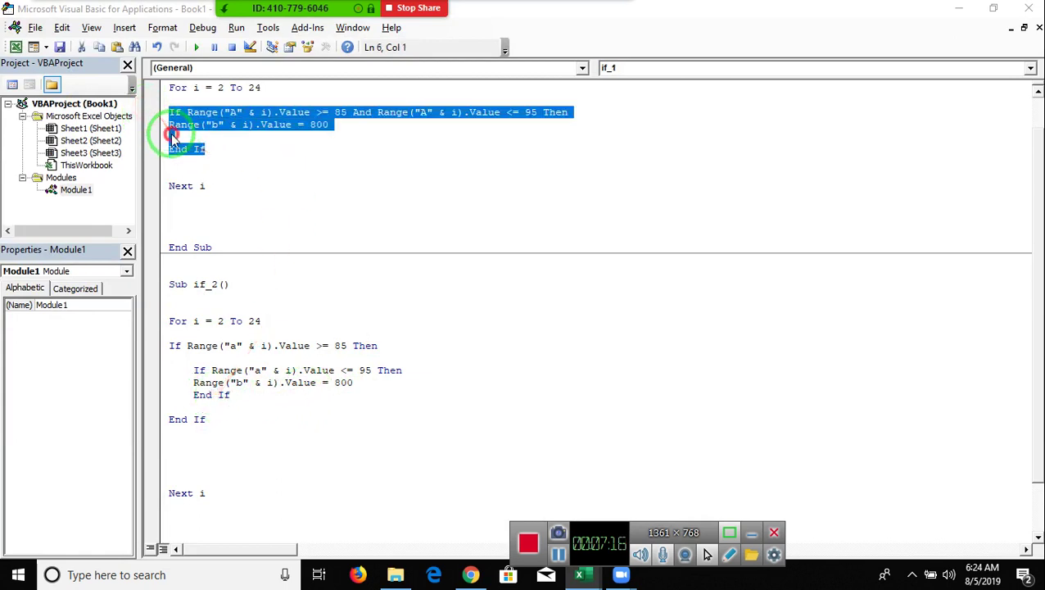
pyautogui.click(249, 148)
pyautogui.click(196, 136)
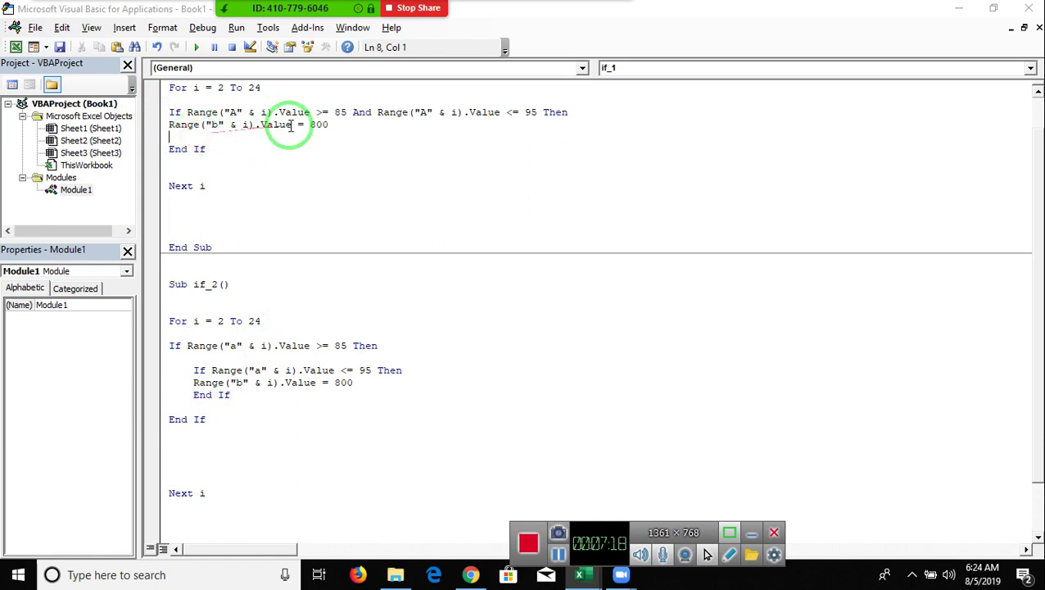
pyautogui.press('Return')
pyautogui.write('else')
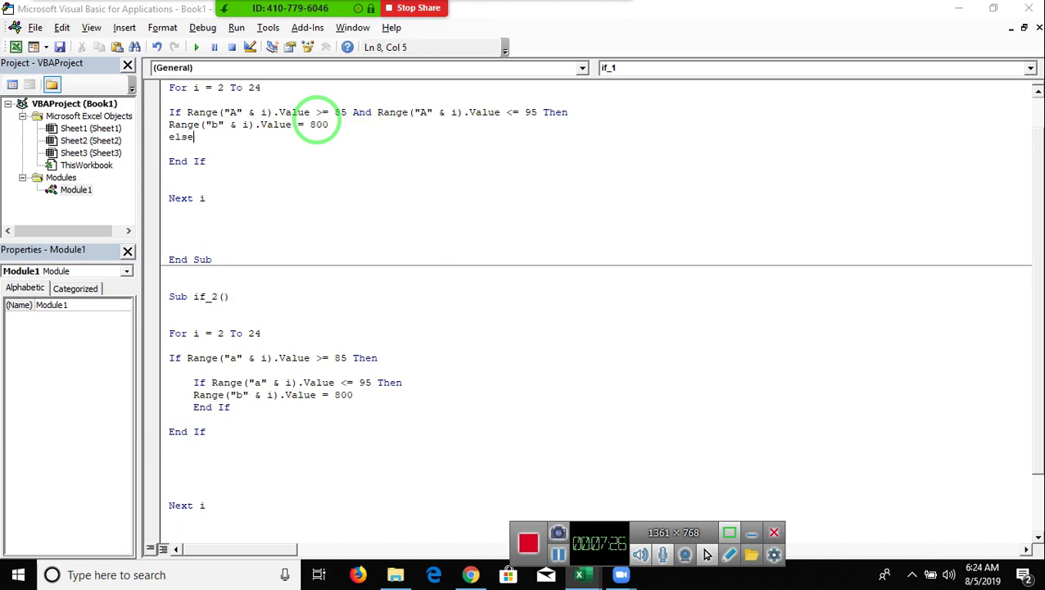
pyautogui.press('Return')
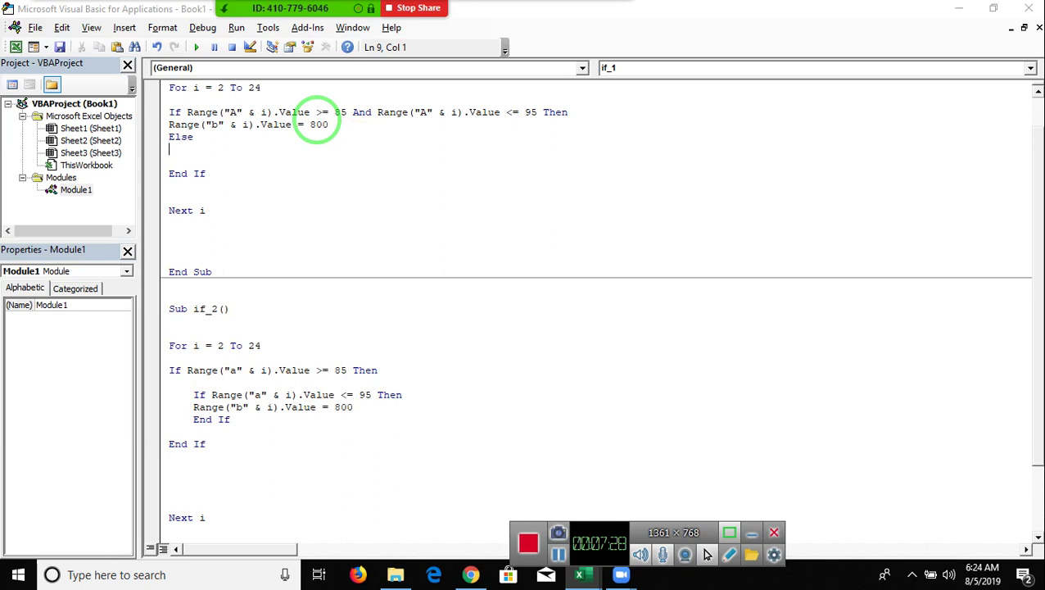
pyautogui.hotkey('shift', 'Down')
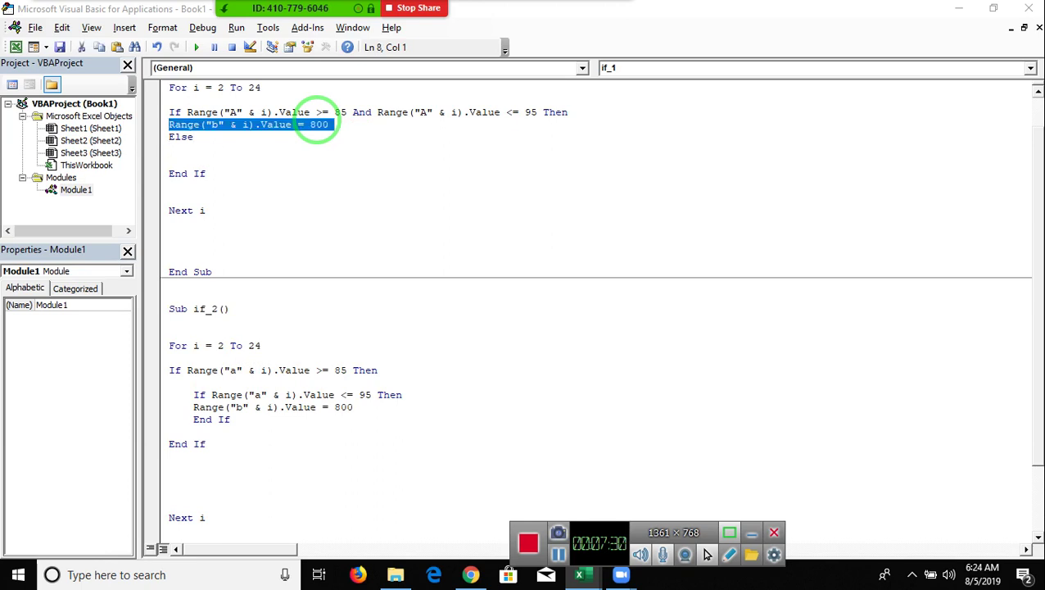
pyautogui.hotkey('ctrl', 'c')
pyautogui.press('Down')
pyautogui.hotkey('ctrl', 'v')
pyautogui.press('BackSpace')
pyautogui.press('BackSpace')
pyautogui.press('BackSpace')
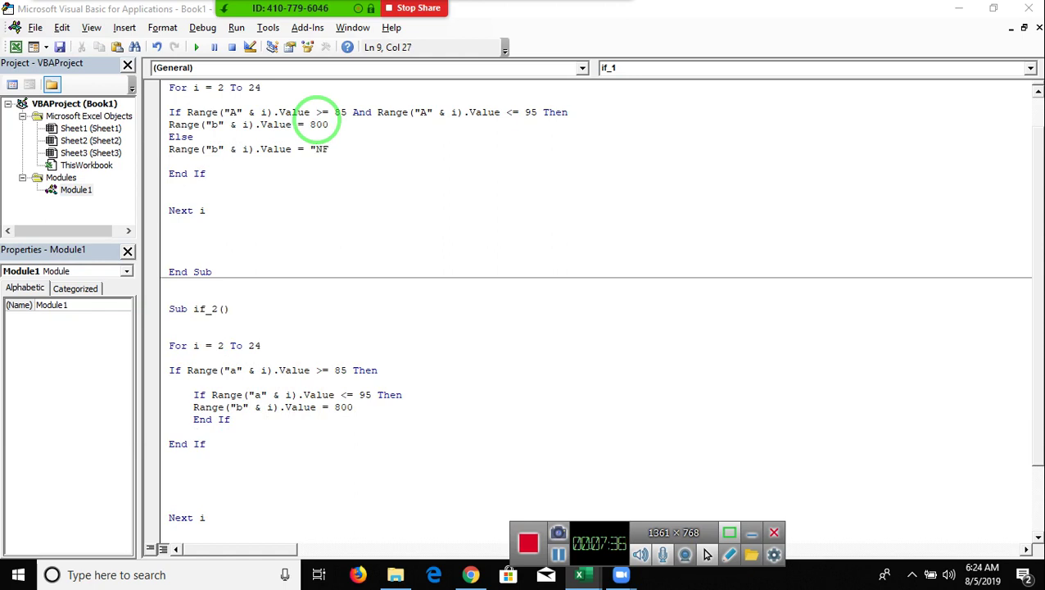
pyautogui.write('"')
pyautogui.press('Return')
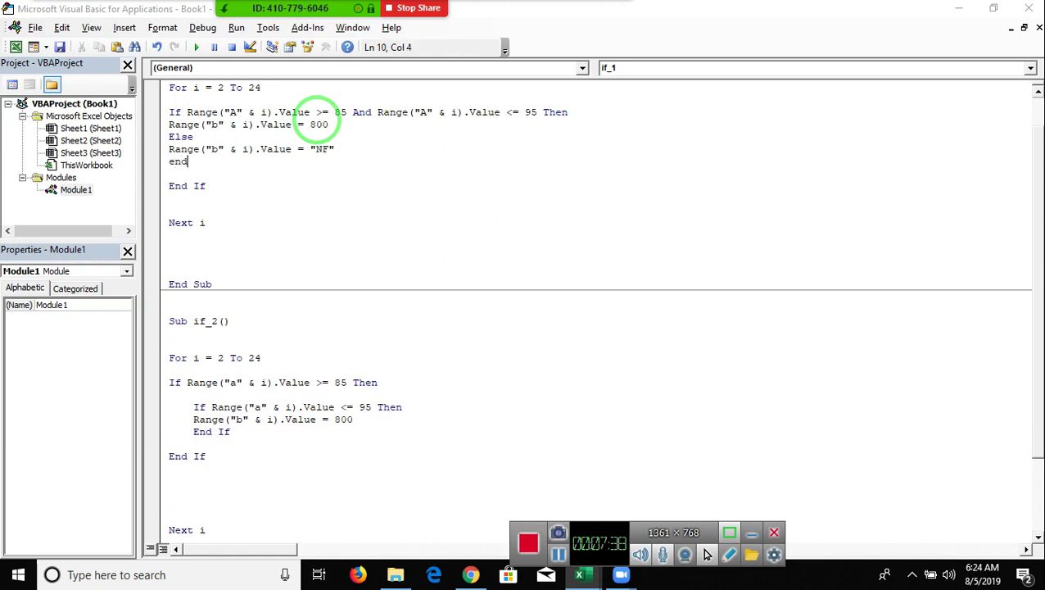
pyautogui.scroll(-3, 275, 393)
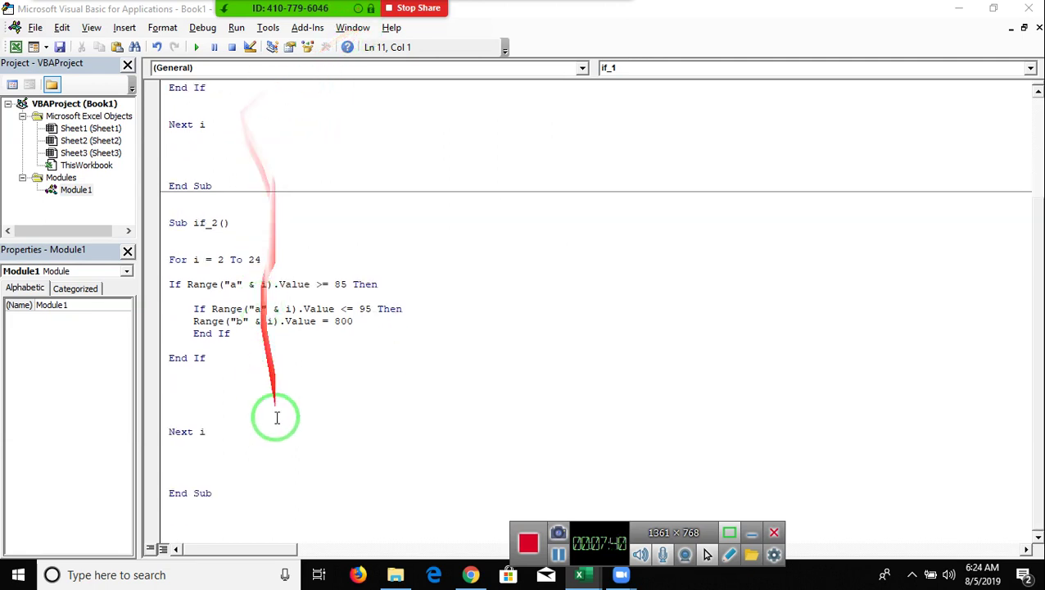
# Step: Add an inner Else under the <= 95 test in if_2 that writes "Over-95" into column B
pyautogui.click(184, 334)
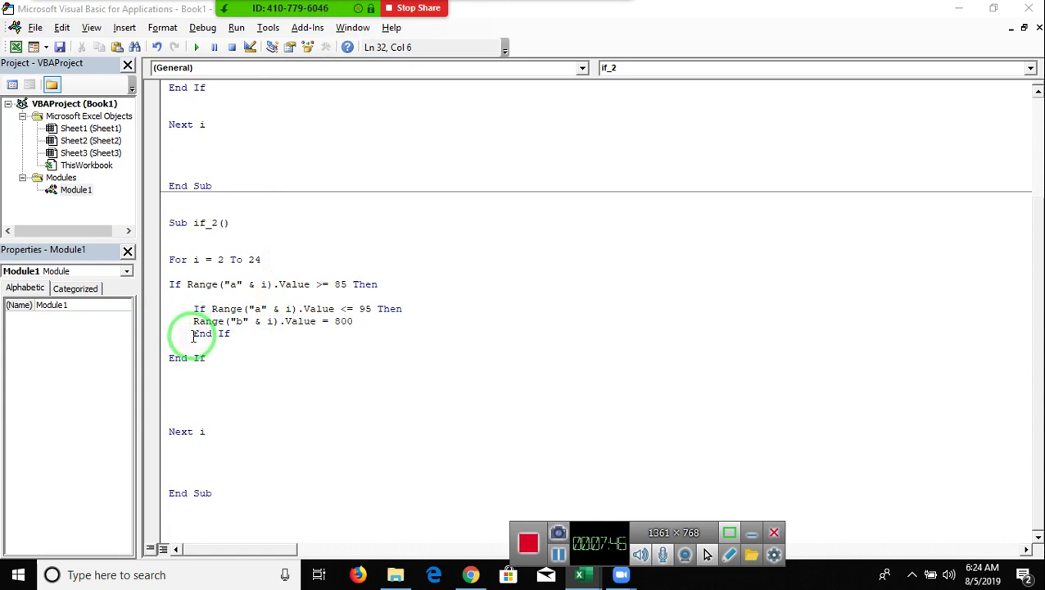
pyautogui.click(193, 334)
pyautogui.press('Return')
pyautogui.press('Return')
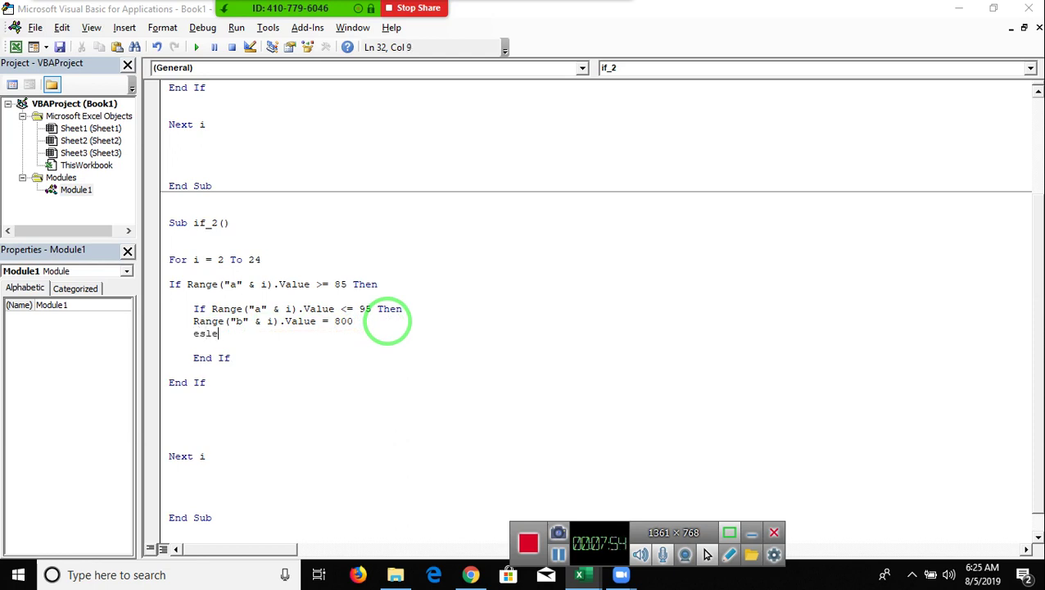
pyautogui.press('Return')
pyautogui.press('BackSpace')
pyautogui.press('BackSpace')
pyautogui.press('BackSpace')
pyautogui.write('lse')
pyautogui.press('Return')
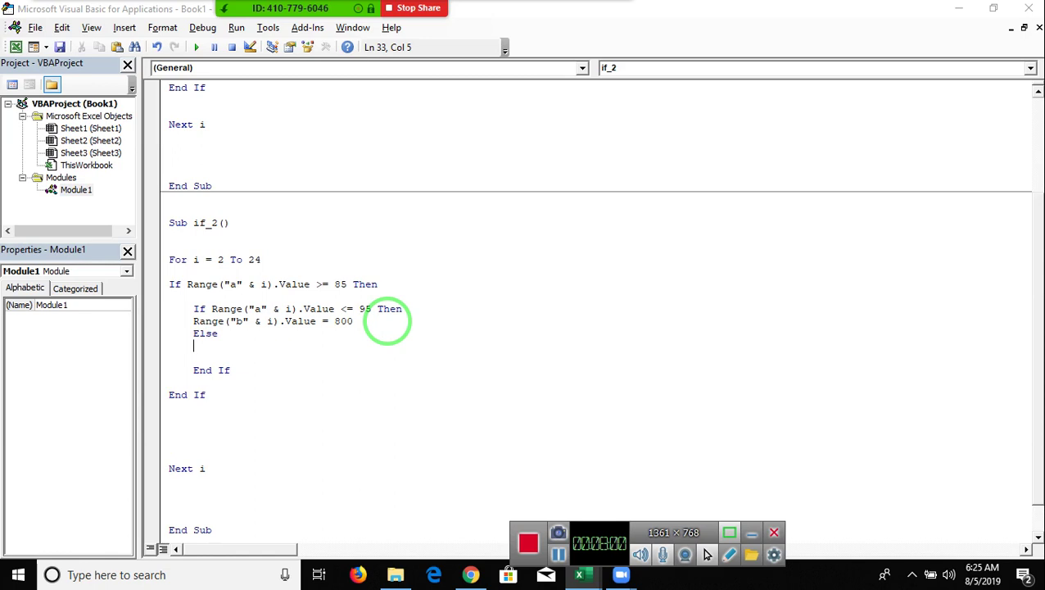
pyautogui.hotkey('ctrl', 'v')
pyautogui.press('BackSpace')
pyautogui.press('BackSpace')
pyautogui.press('BackSpace')
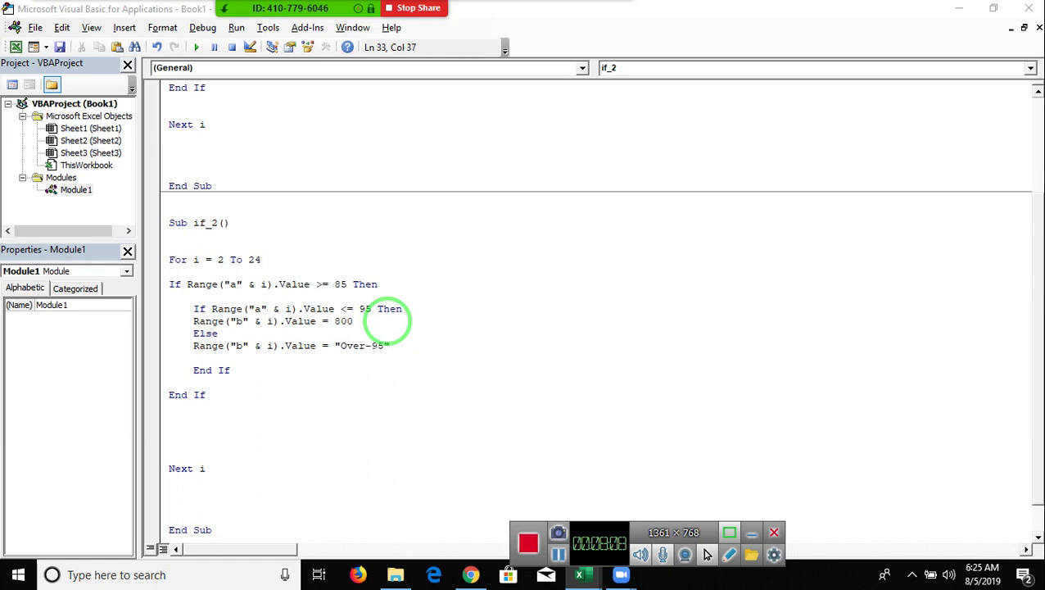
# Step: Add an outer Else after the inner End If that writes "Bellow-85" into column B
pyautogui.press('Return')
pyautogui.press('Return')
pyautogui.press('BackSpace')
pyautogui.write('else')
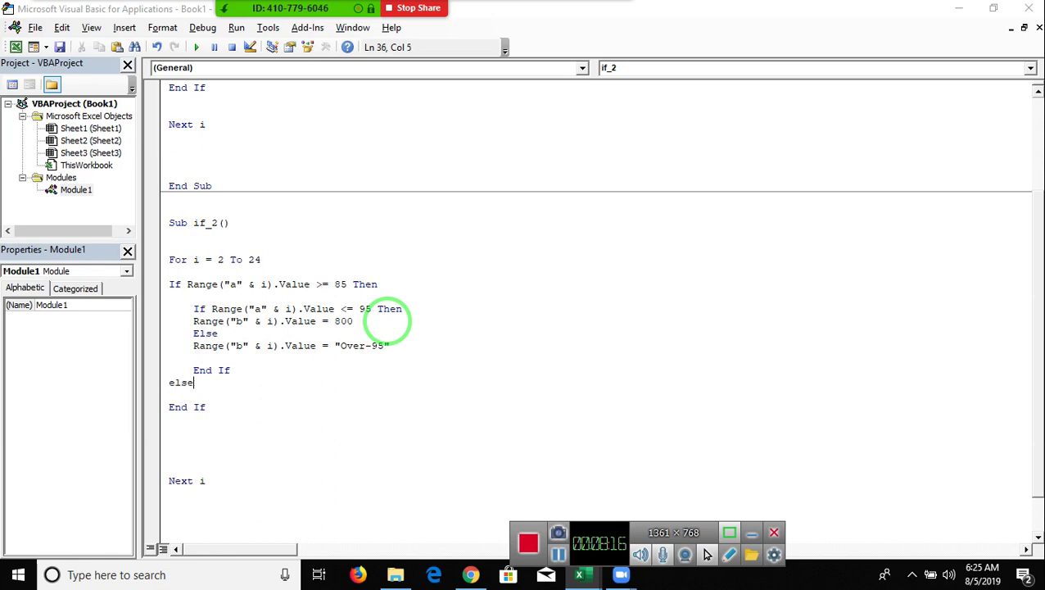
pyautogui.press('Return')
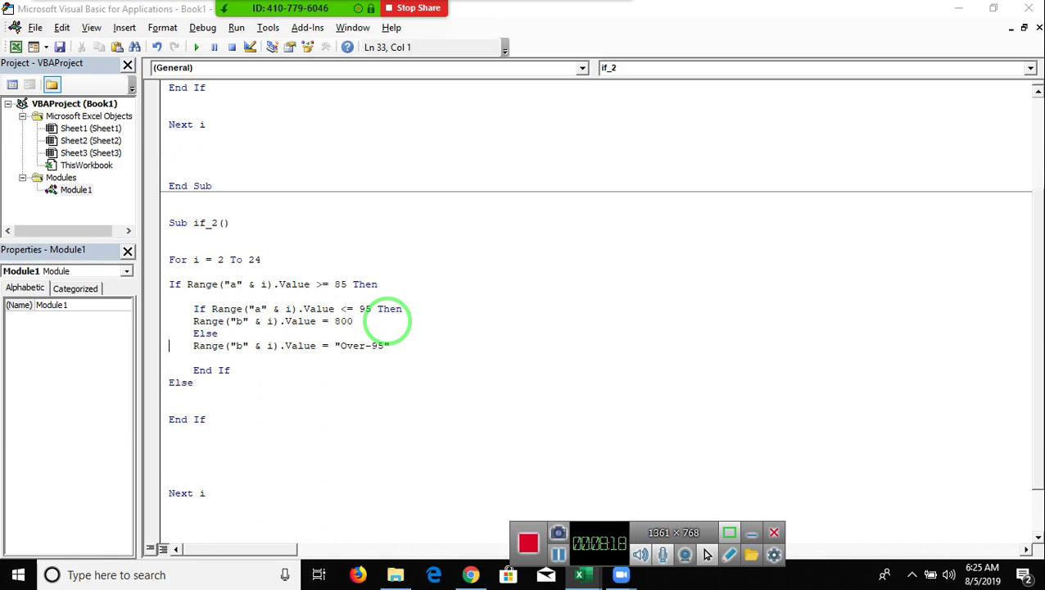
pyautogui.hotkey('shift', 'Down')
pyautogui.press('Right')
pyautogui.hotkey('ctrl', 'v')
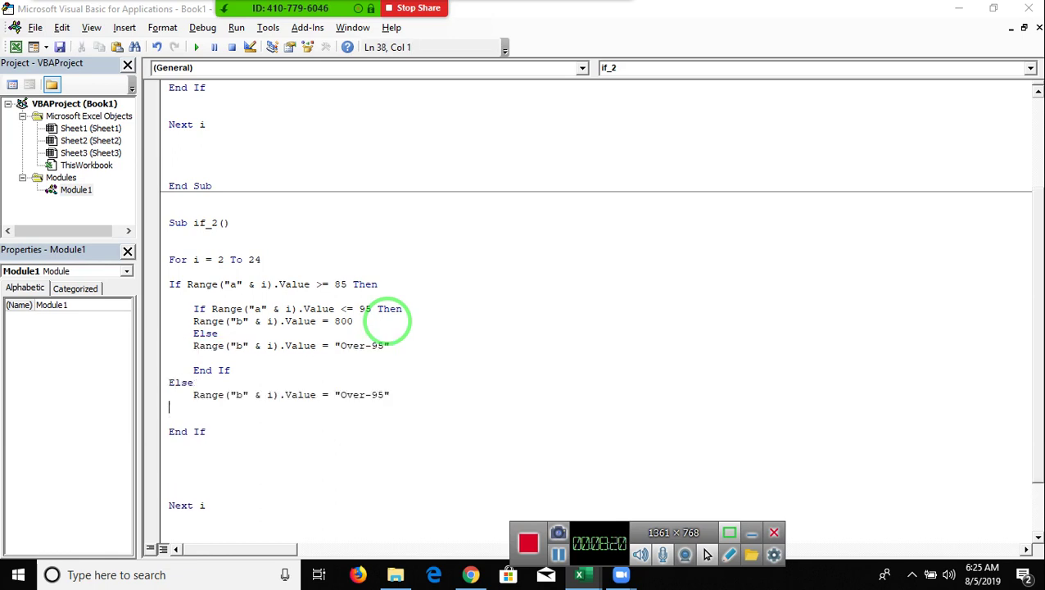
pyautogui.moveTo(197, 383); pyautogui.dragTo(353, 394)
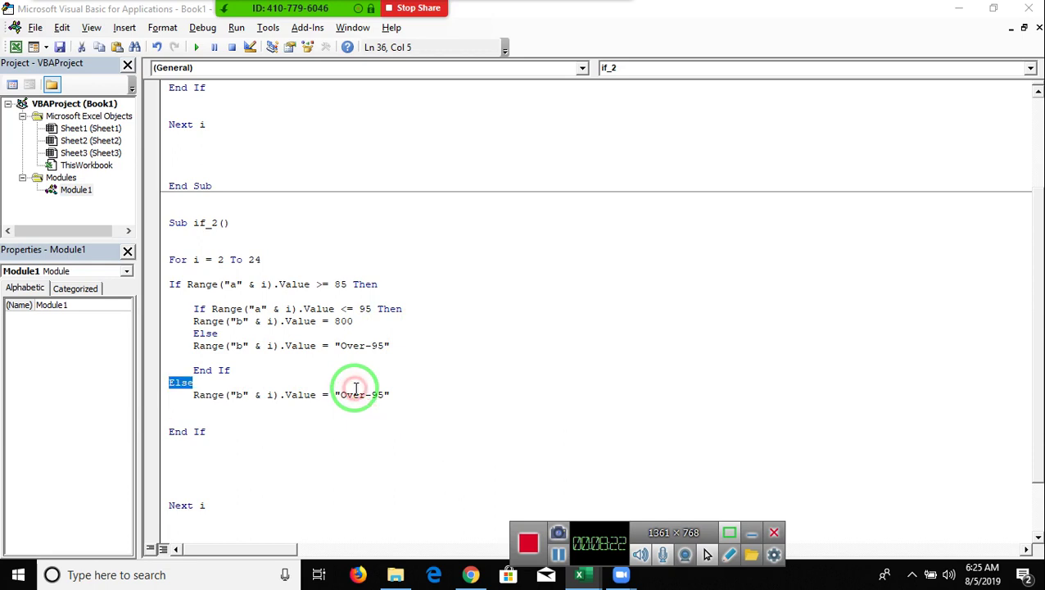
pyautogui.doubleClick(356, 393)
pyautogui.write('Bellow')
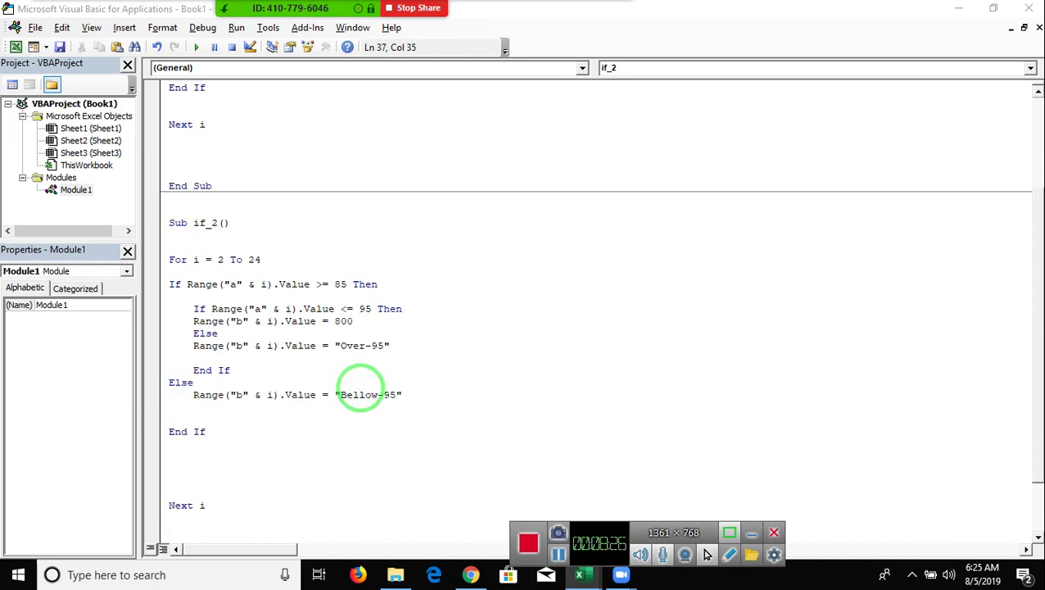
pyautogui.press('BackSpace')
pyautogui.press('BackSpace')
pyautogui.write('5')
# Step: Review the finished if_2 code and switch to the Excel workbook
pyautogui.click(530, 414)
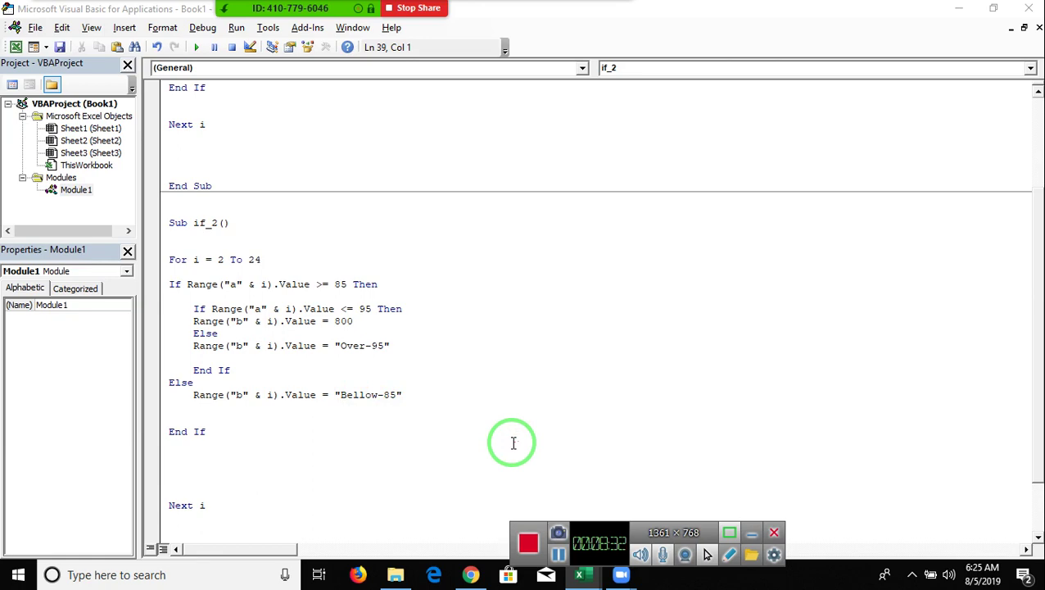
pyautogui.moveTo(483, 428); pyautogui.dragTo(267, 196)
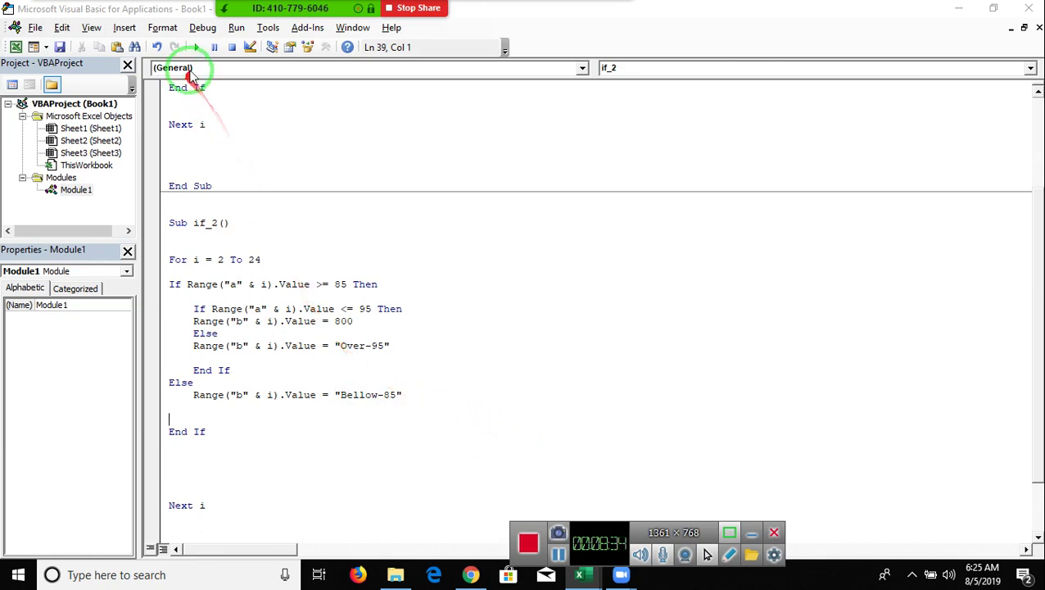
pyautogui.moveTo(198, 51); pyautogui.dragTo(171, 170)
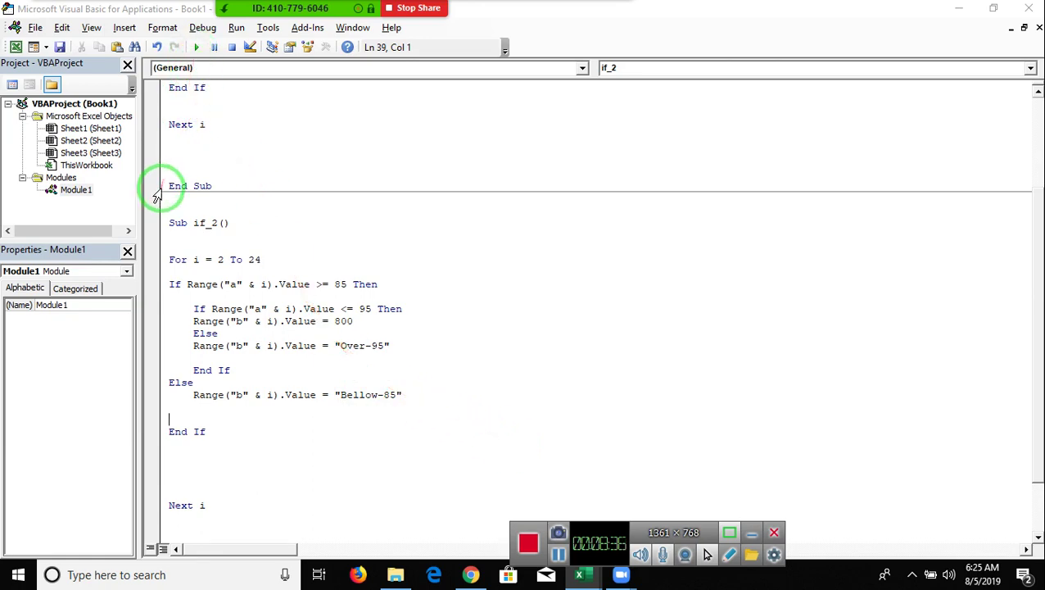
pyautogui.hotkey('alt', 'Tab')
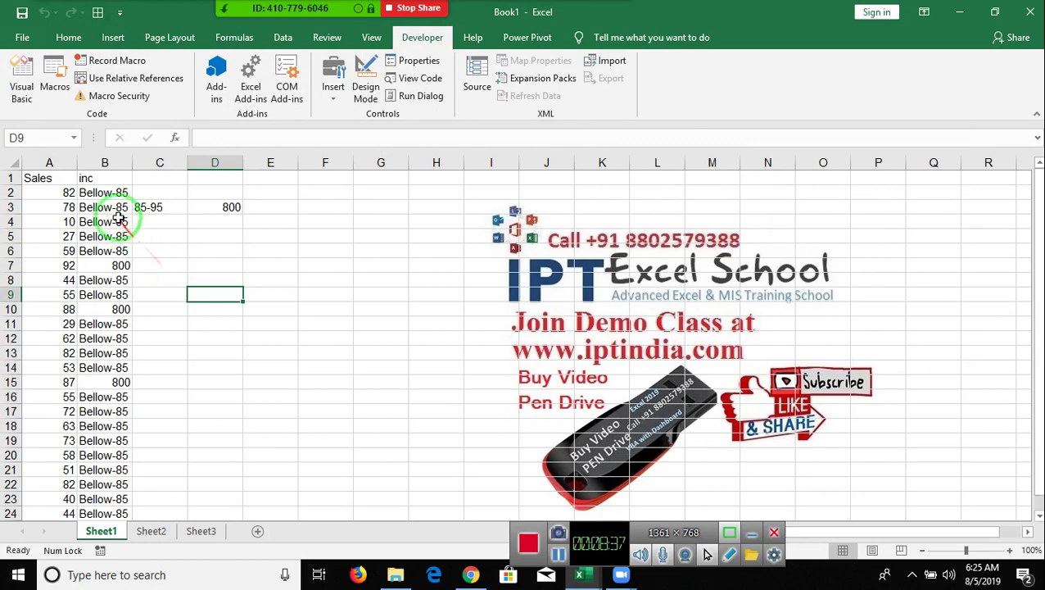
# Step: Inspect column B for Bellow-85 results and the 800 in B7, then return to the code
pyautogui.click(93, 233)
pyautogui.click(94, 265)
pyautogui.scroll(-3, 121, 382)
pyautogui.scroll(-1, 120, 382)
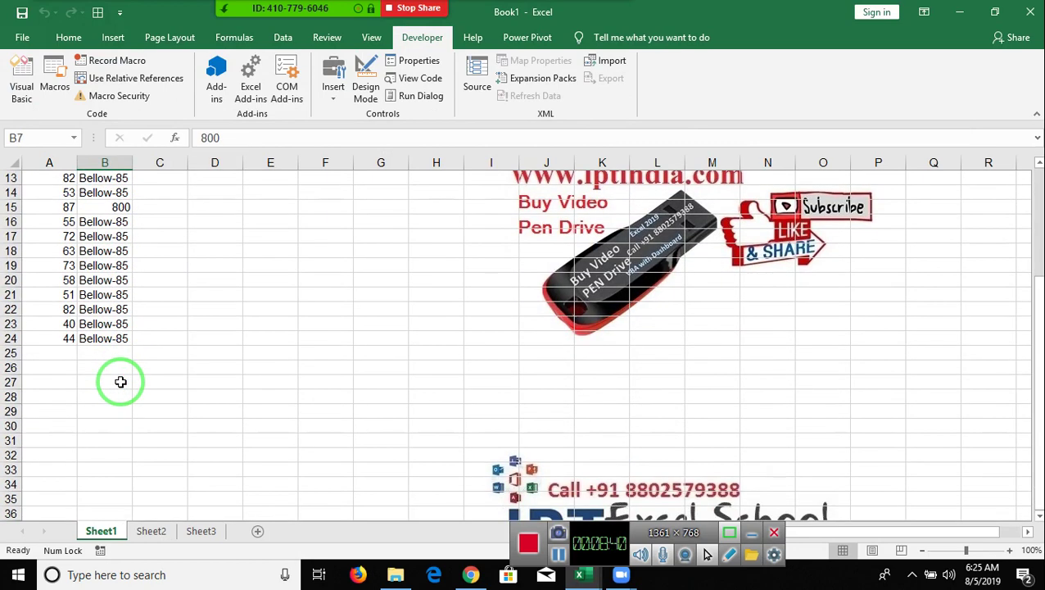
pyautogui.scroll(3, 120, 382)
pyautogui.scroll(1, 120, 381)
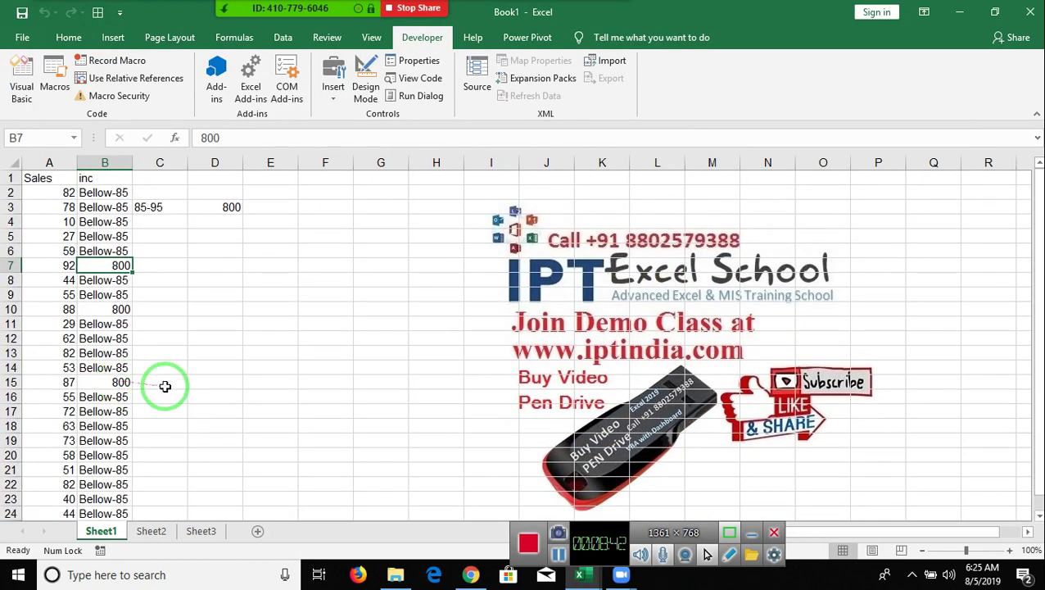
pyautogui.hotkey('alt', 'F11')
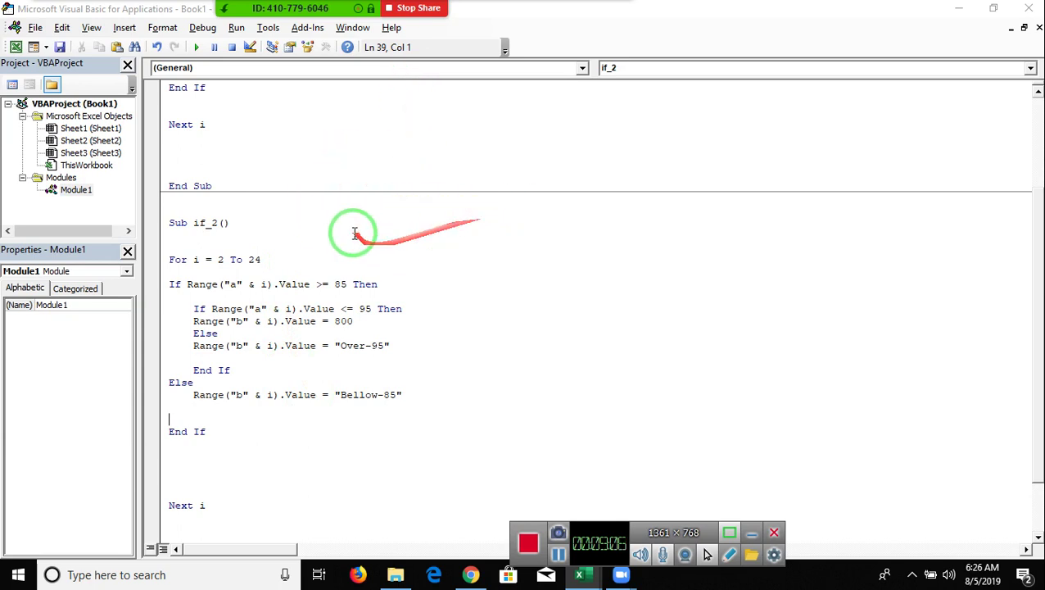
# Step: Unindent the Bellow-85 line and walk through the if_2 indentation levels
pyautogui.click(194, 396)
pyautogui.hotkey('shift', 'Tab')
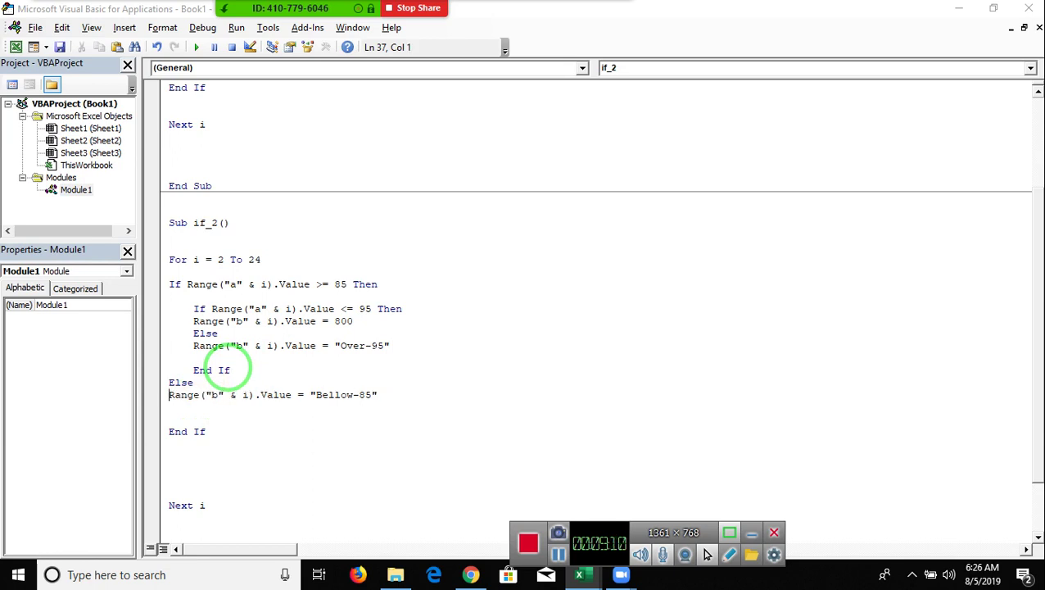
pyautogui.click(156, 284)
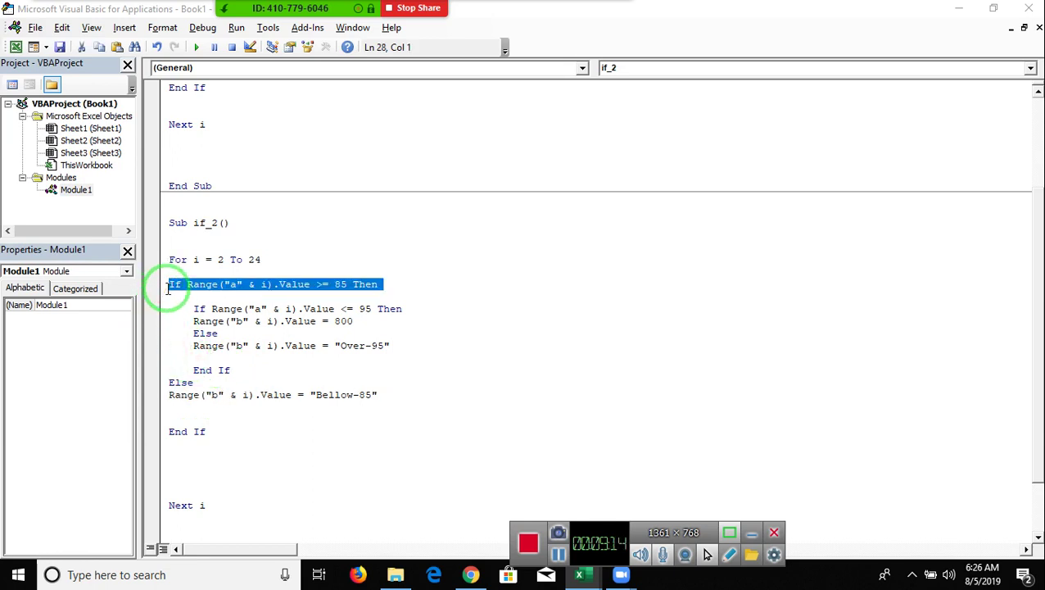
pyautogui.moveTo(169, 310); pyautogui.dragTo(193, 310)
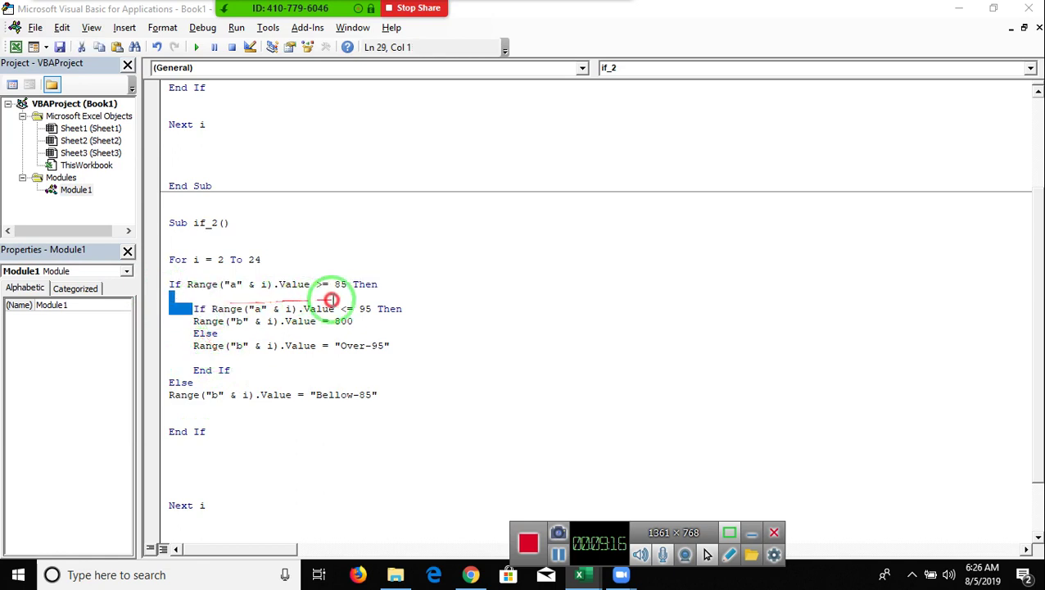
pyautogui.click(164, 397)
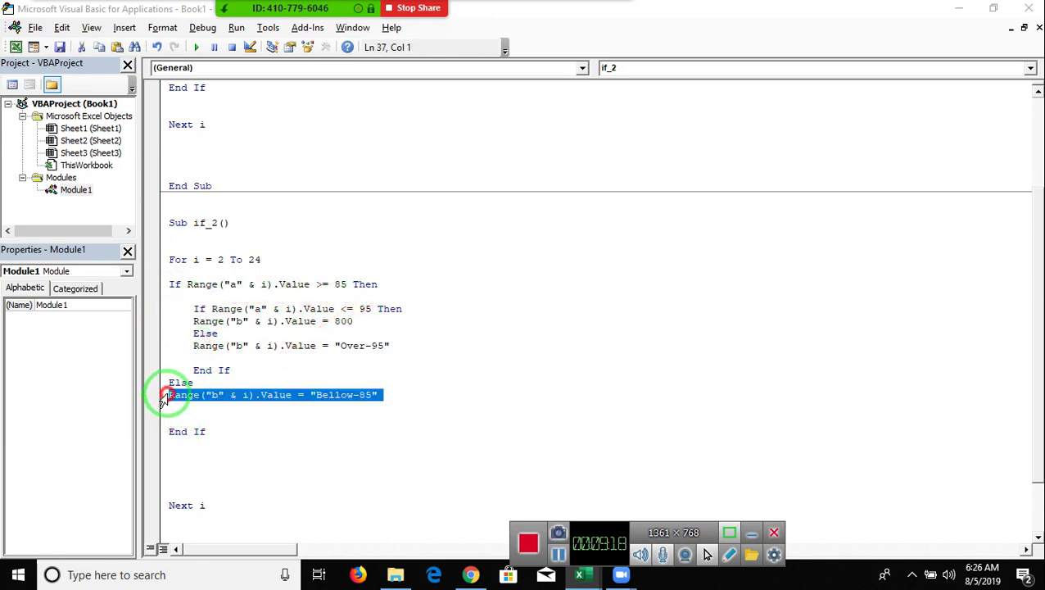
pyautogui.moveTo(168, 310); pyautogui.dragTo(416, 309)
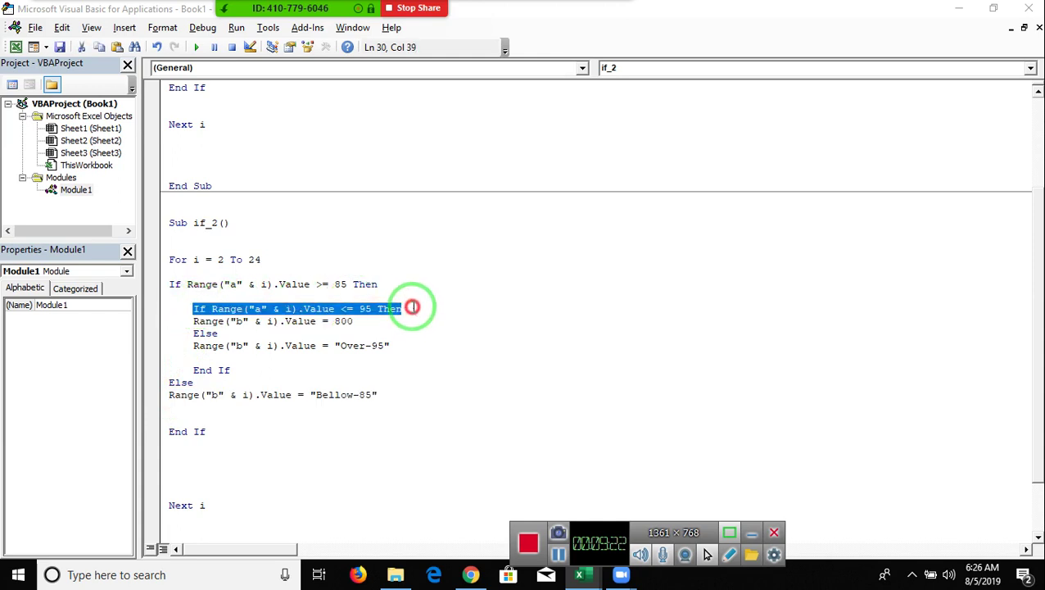
pyautogui.moveTo(180, 322); pyautogui.dragTo(459, 322)
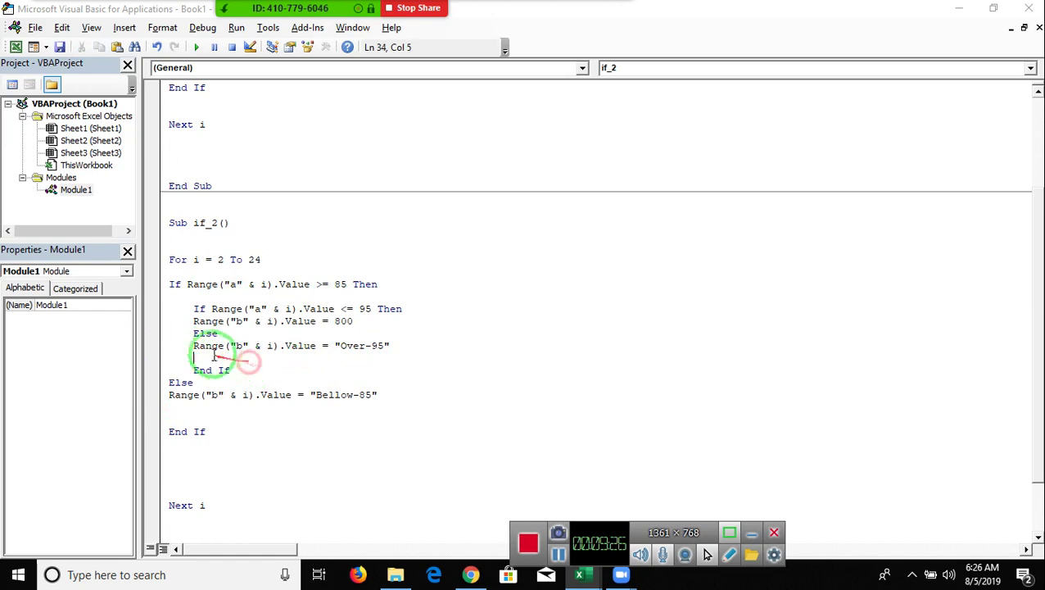
pyautogui.moveTo(193, 345); pyautogui.dragTo(390, 345)
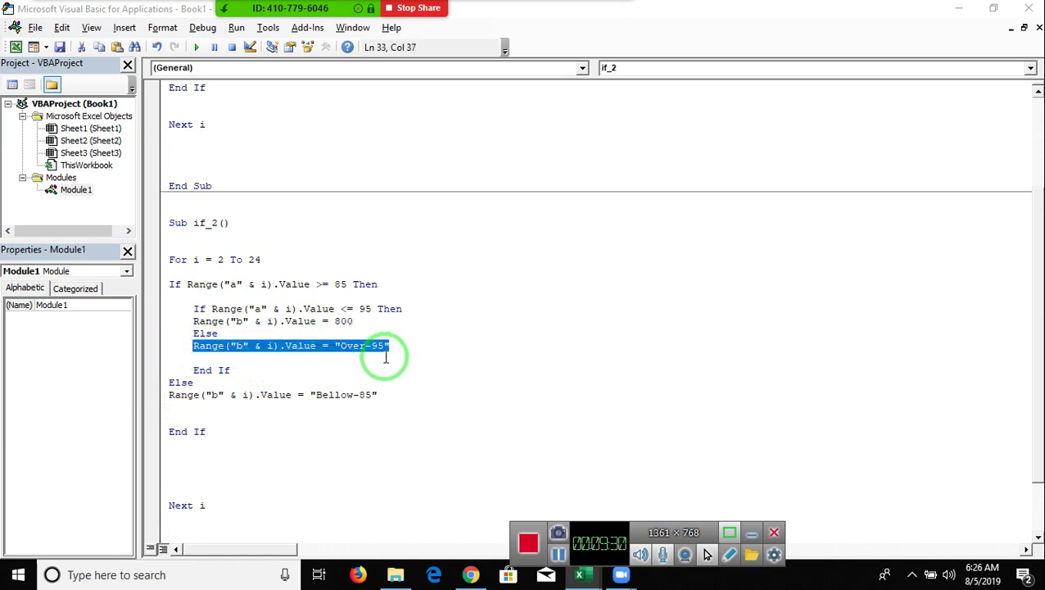
pyautogui.click(161, 287)
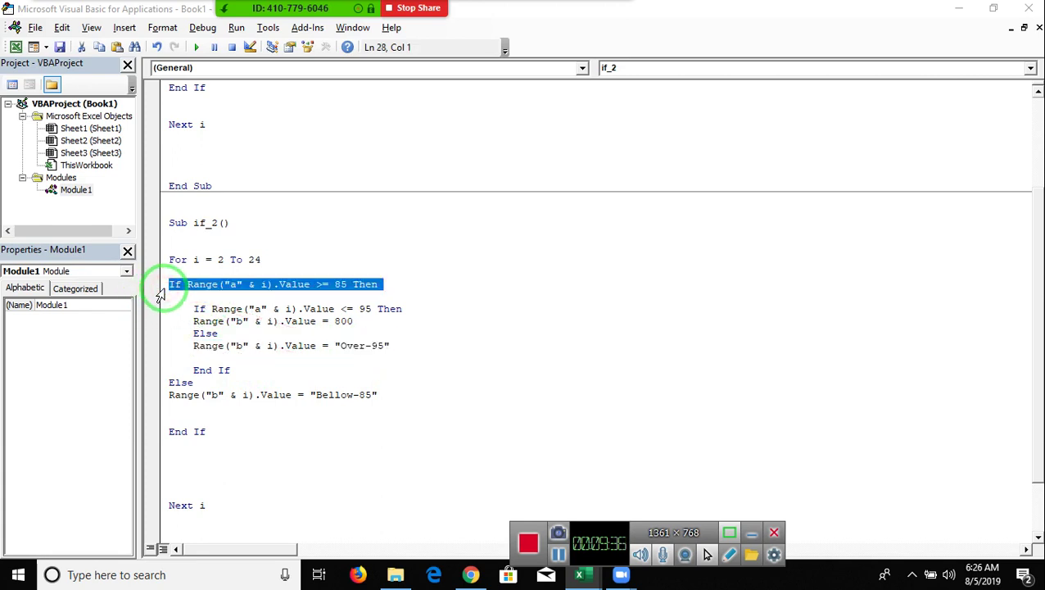
pyautogui.click(194, 310)
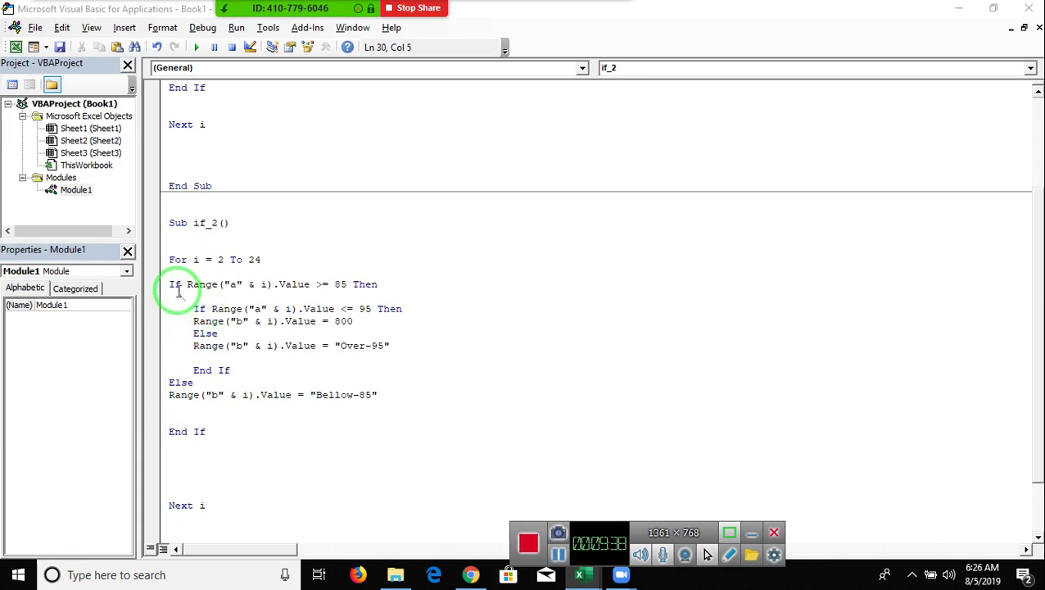
pyautogui.click(169, 394)
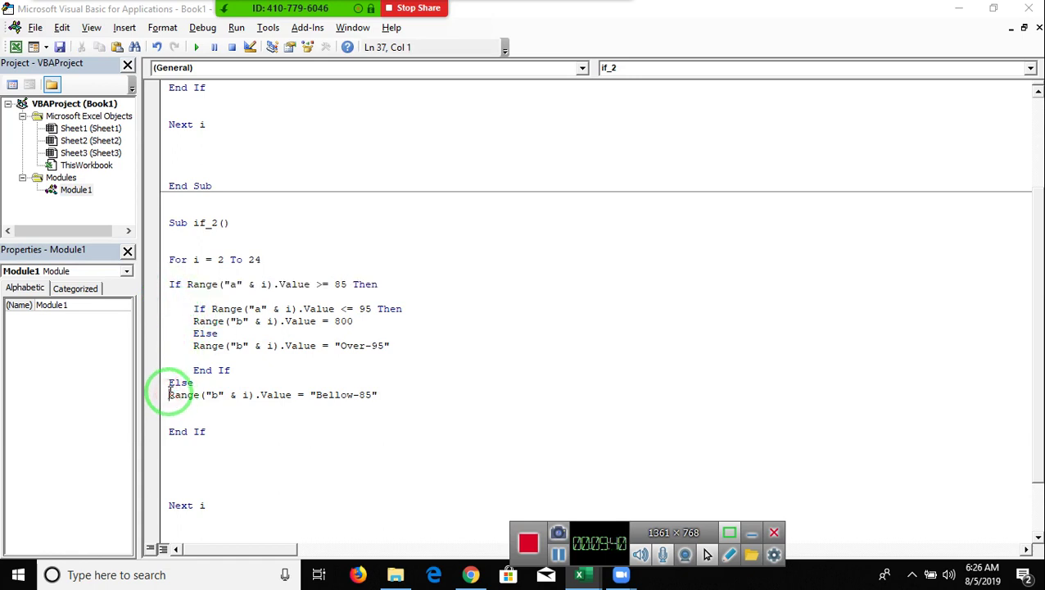
# Step: Delete the blank lines between End If and Next i and before End Sub in if_2
pyautogui.scroll(-2, 170, 392)
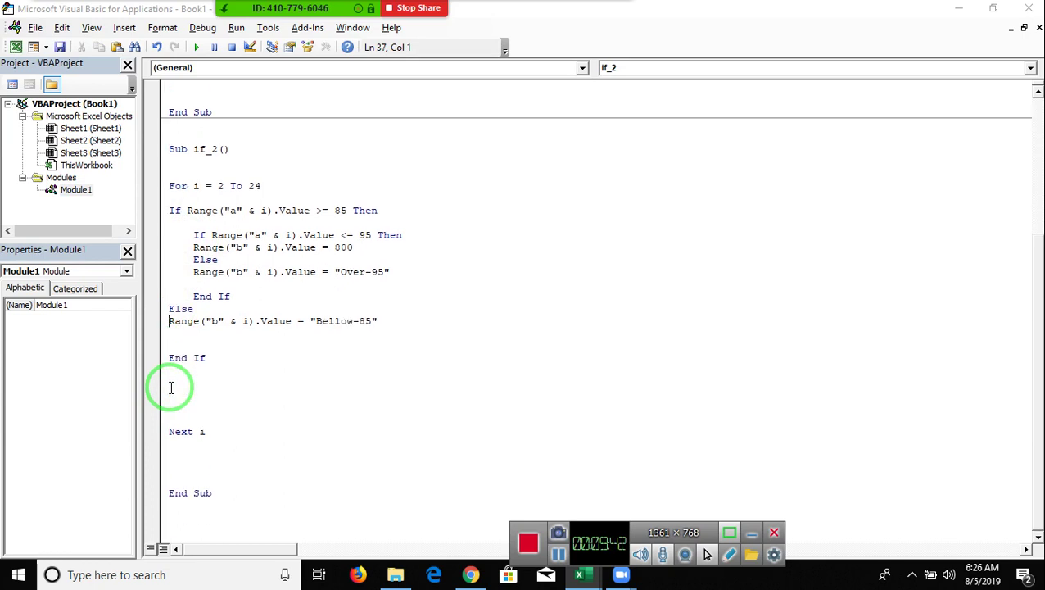
pyautogui.click(171, 369)
pyautogui.scroll(1, 210, 361)
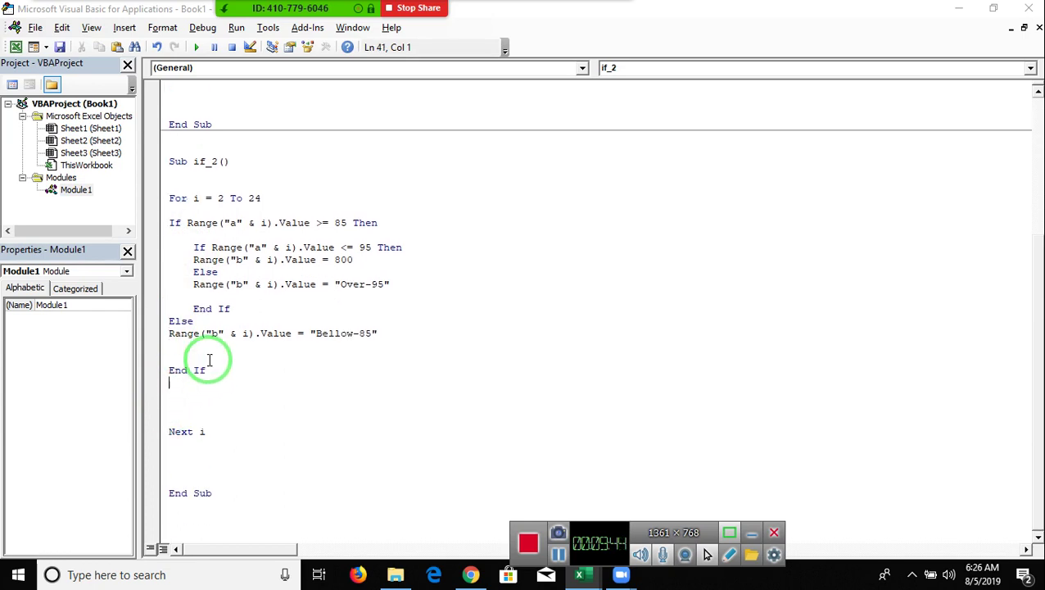
pyautogui.scroll(5, 210, 360)
pyautogui.click(214, 157)
pyautogui.scroll(-5, 188, 262)
pyautogui.click(168, 408)
pyautogui.press('Delete')
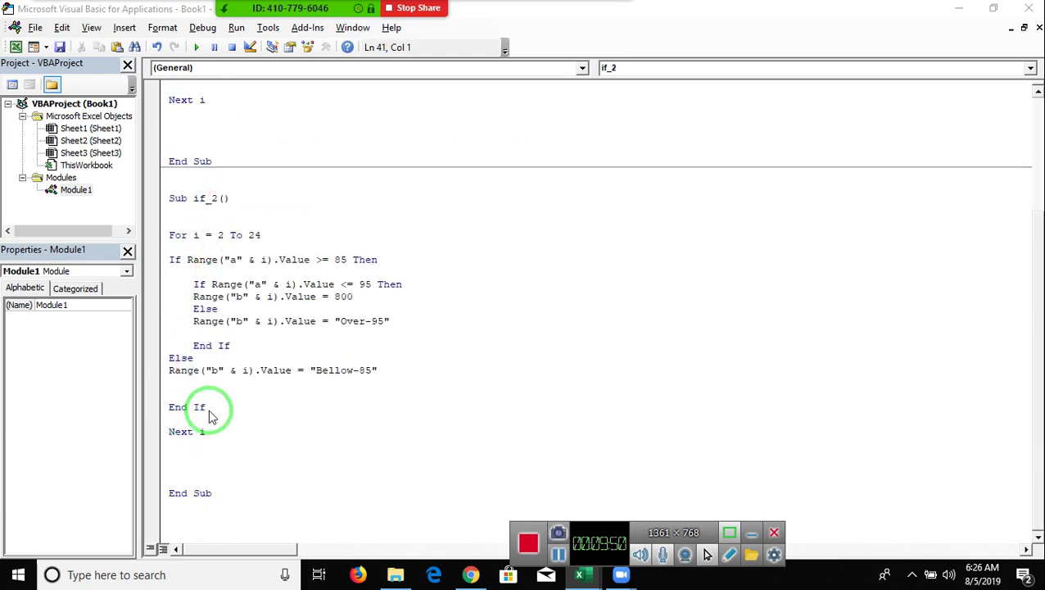
pyautogui.press('Delete')
pyautogui.click(199, 457)
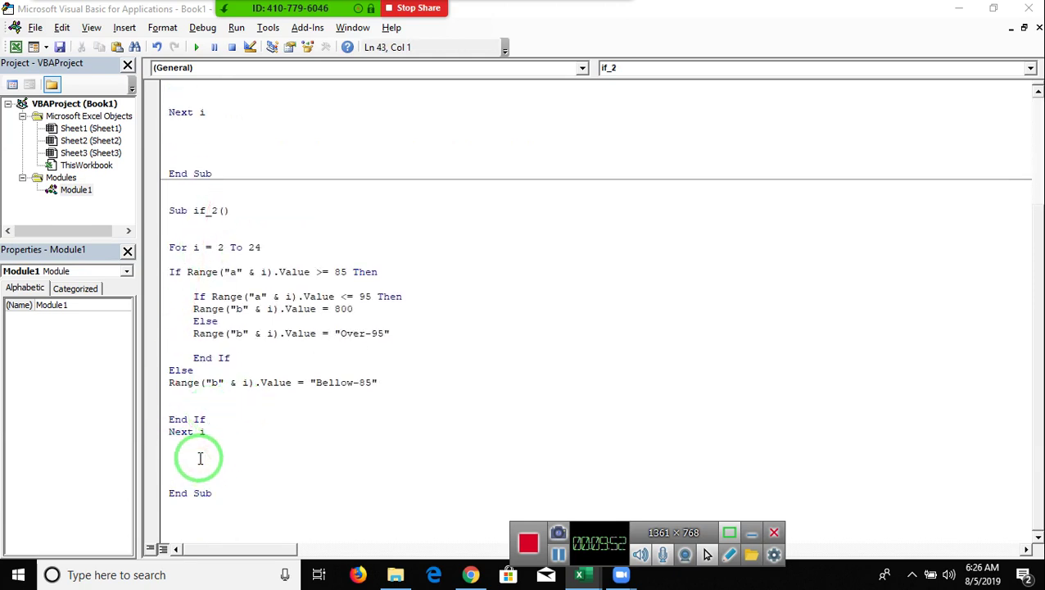
pyautogui.press('Delete')
pyautogui.press('Delete')
pyautogui.press('Return')
pyautogui.press('Return')
pyautogui.press('Return')
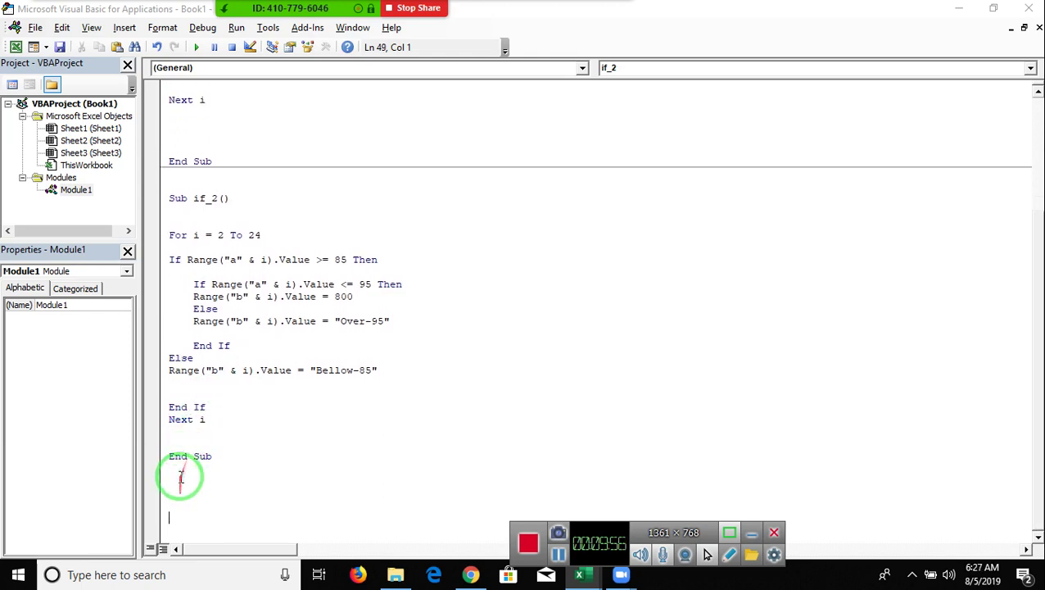
# Step: Paste a copy of the if_2 macro below it and rename it if_3
pyautogui.moveTo(213, 461); pyautogui.dragTo(162, 201)
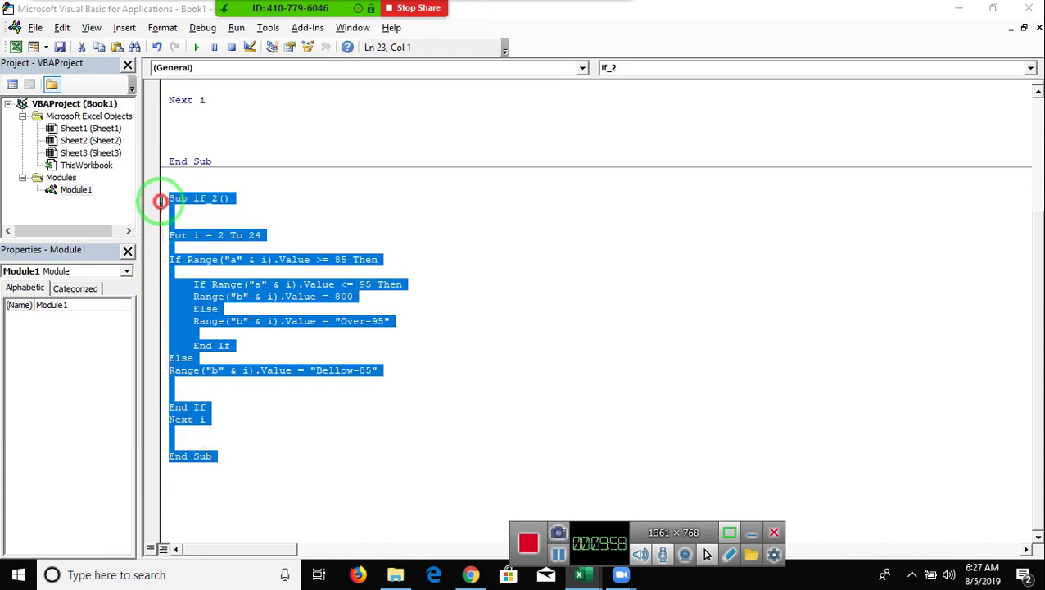
pyautogui.write('Sub if_2()   For i = 2 To 24  If Range("a" & i).Value >= 85 Then      If Range("a" & i).Value <= 95 Then     Range("b" & i).Value = 800     Else     Range("b" & i).Value = "Over-95"      End If Else Range("b" & i).Value = "Bellow-85"   End If Next i   End Sub')
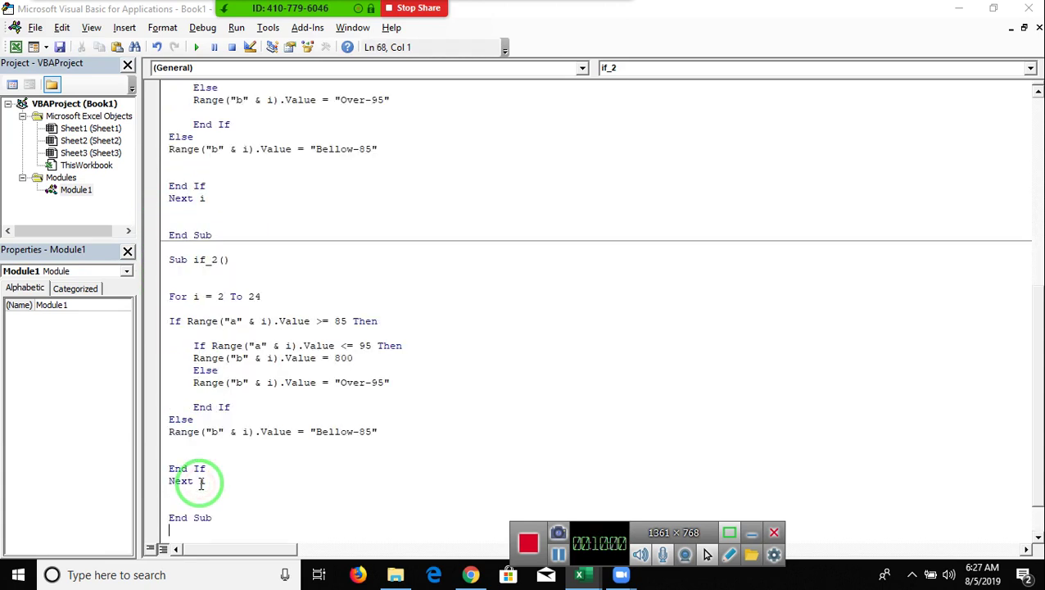
pyautogui.click(218, 209)
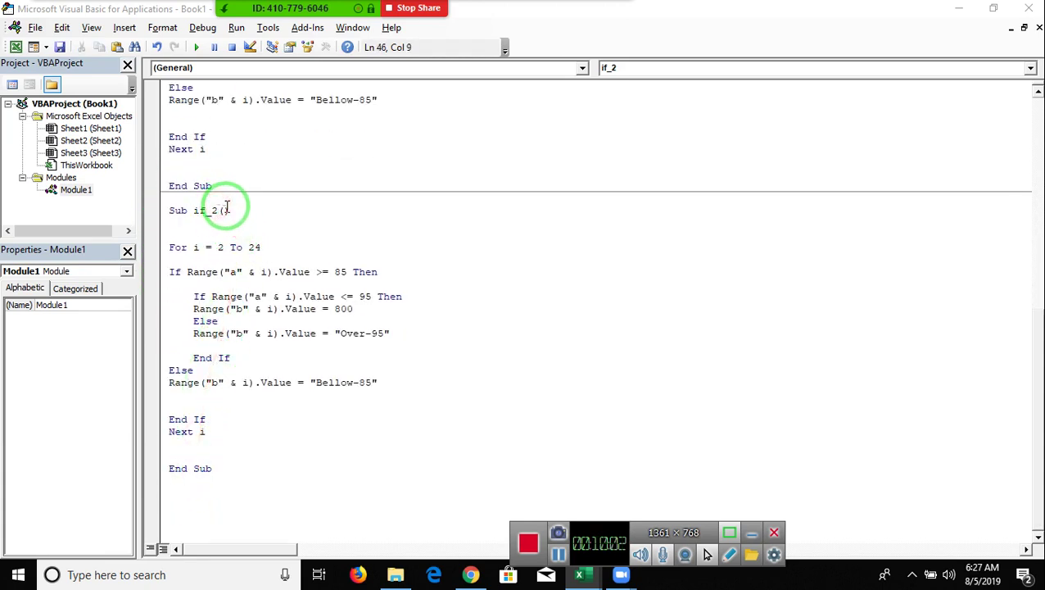
pyautogui.write('3')
# Step: Insert blank lines above the copy's outer If, just under For i = 2 To 24
pyautogui.click(340, 272)
pyautogui.moveTo(170, 271); pyautogui.dragTo(270, 398)
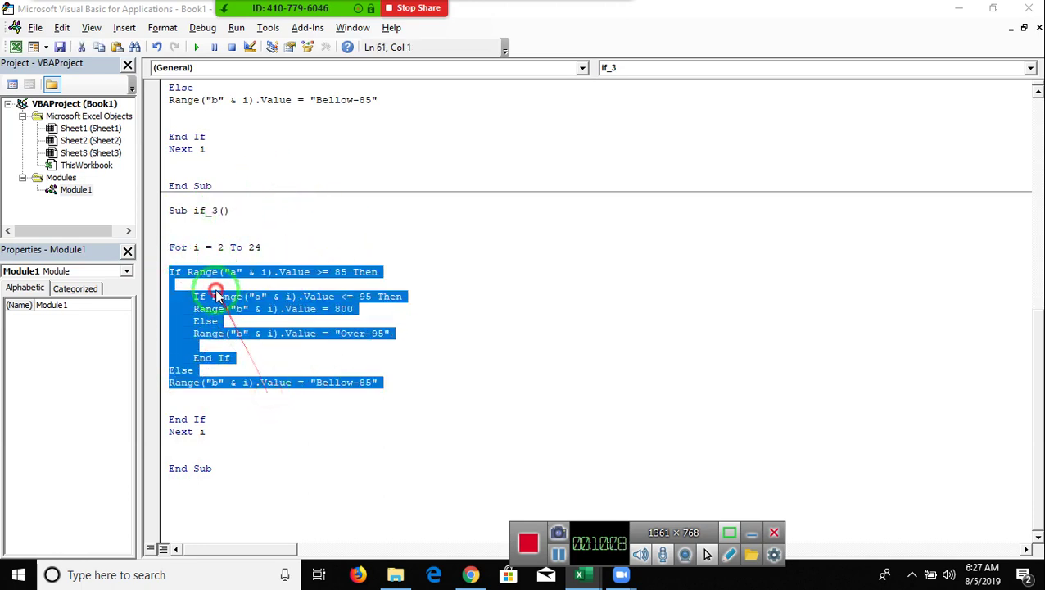
pyautogui.click(169, 271)
pyautogui.press('Return')
pyautogui.press('Return')
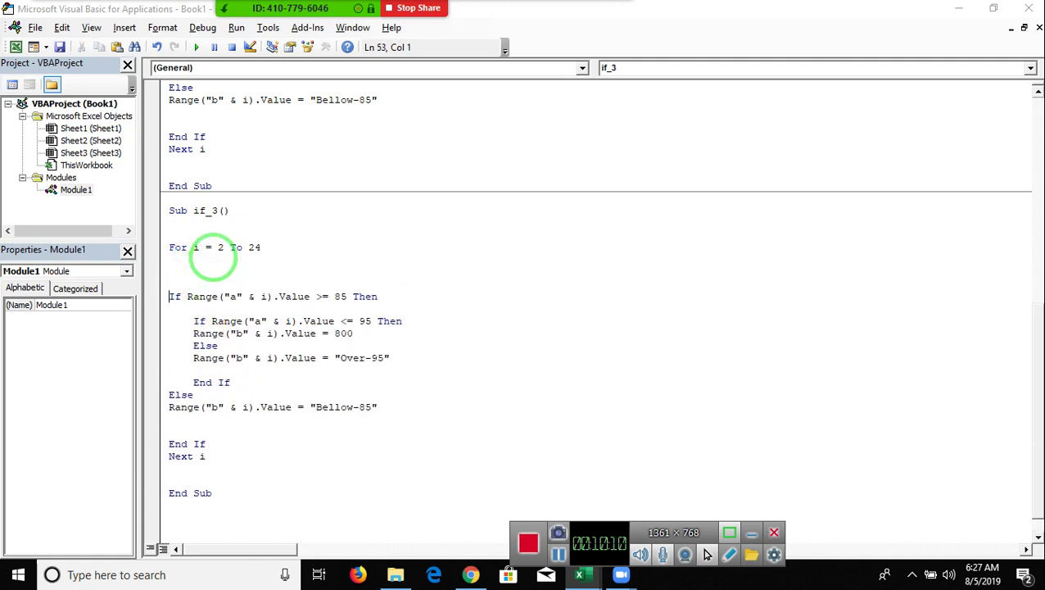
pyautogui.press('Return')
pyautogui.press('Up')
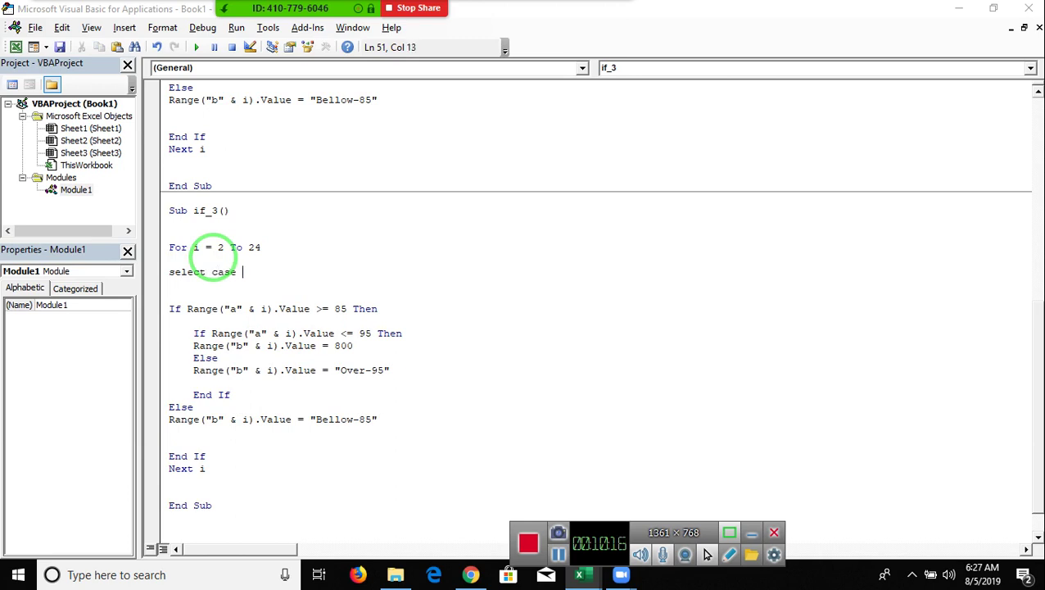
# Step: Dismiss the compile error and complete the line as Select Case Range("a" & i).Value
pyautogui.click(210, 334)
pyautogui.press('Return')
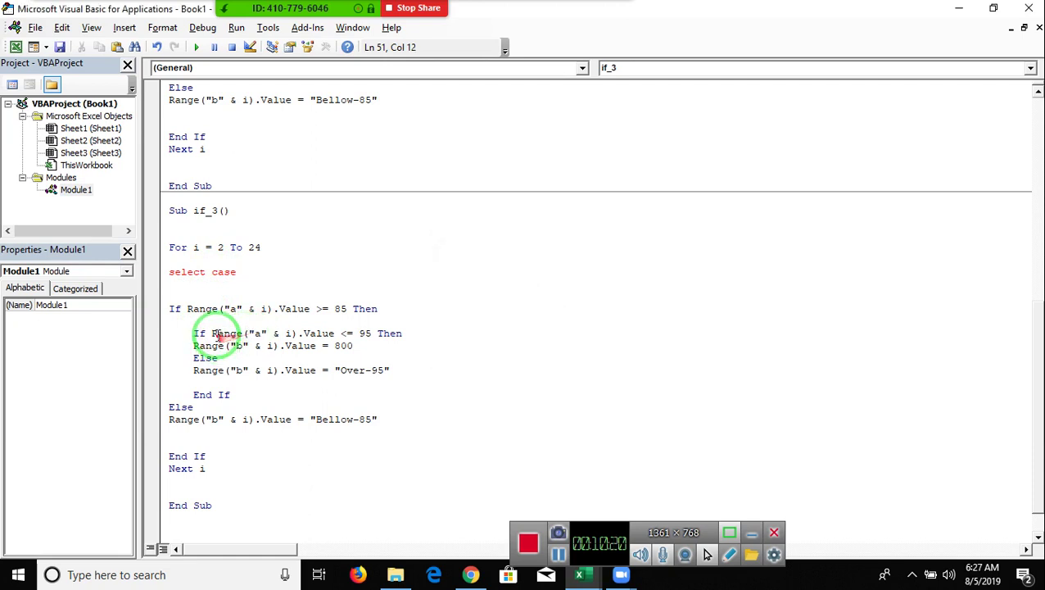
pyautogui.moveTo(211, 333)
pyautogui.mouseDown()
pyautogui.moveTo(350, 331)
pyautogui.moveTo(334, 333)
pyautogui.mouseUp()
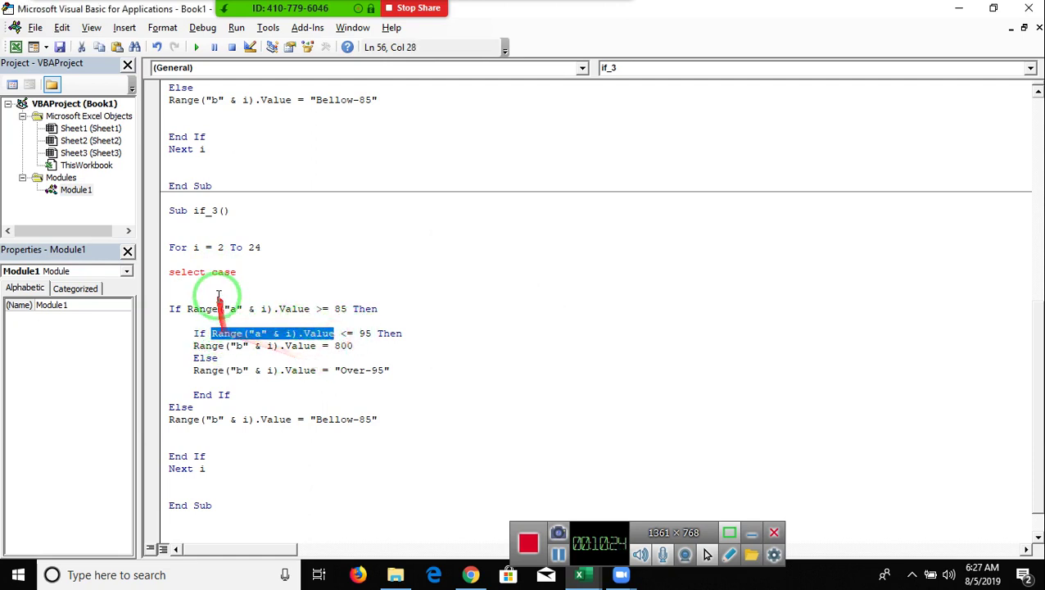
pyautogui.hotkey('ctrl', 'c')
pyautogui.click(256, 271)
pyautogui.hotkey('ctrl', 'v')
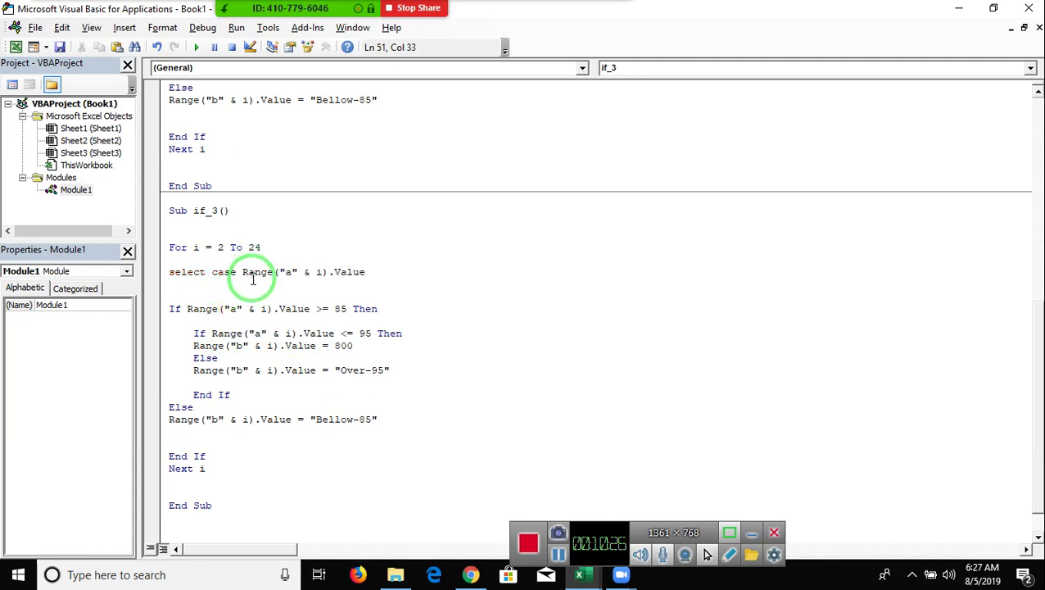
pyautogui.press('Return')
# Step: Add a Case 85 To 95 branch that writes 800 to column B
pyautogui.write('case 85 to 95')
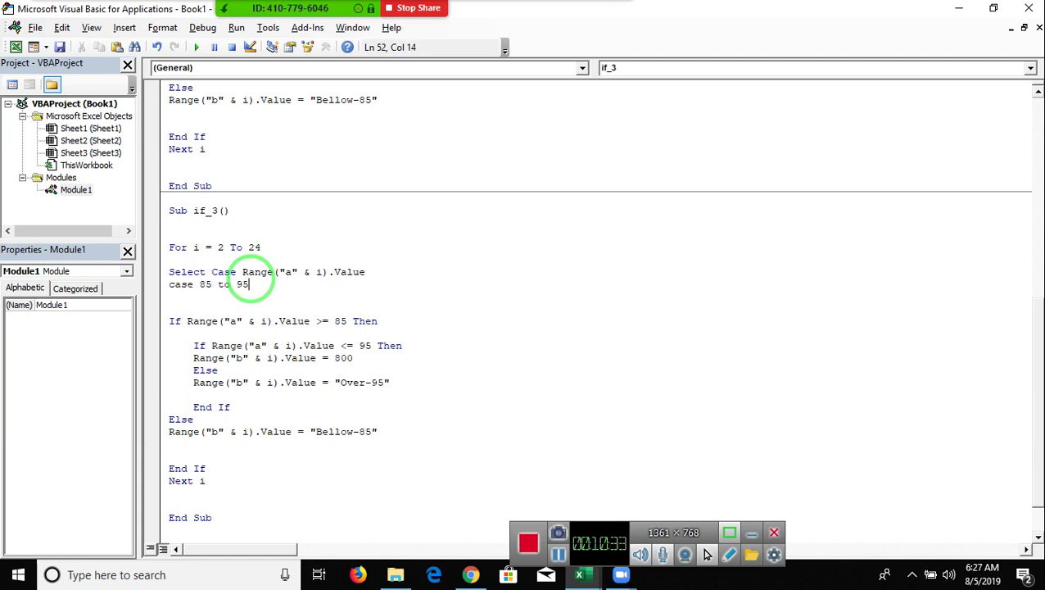
pyautogui.press('Return')
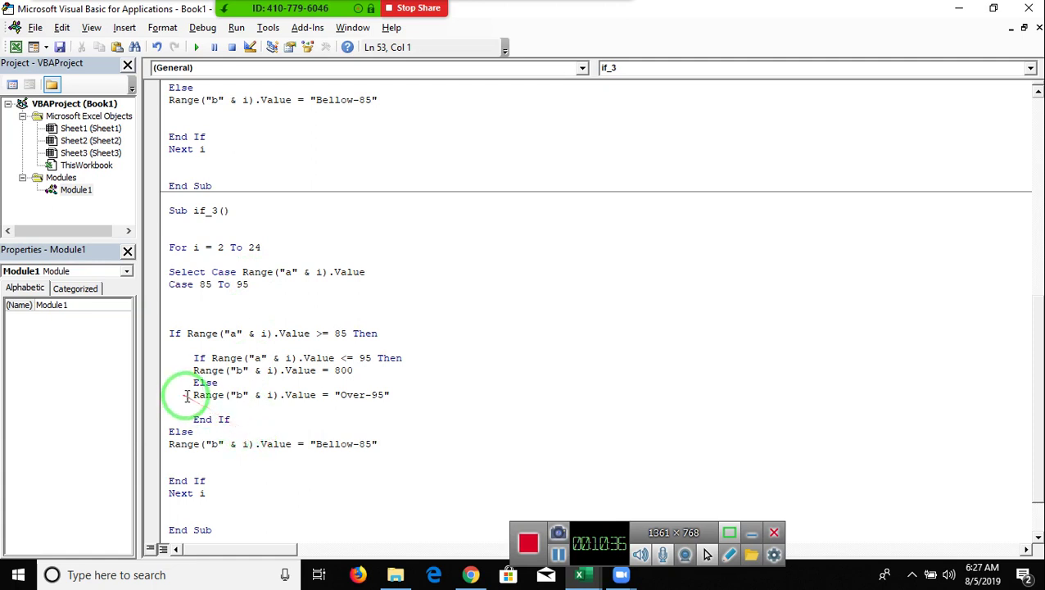
pyautogui.moveTo(186, 370); pyautogui.dragTo(352, 370)
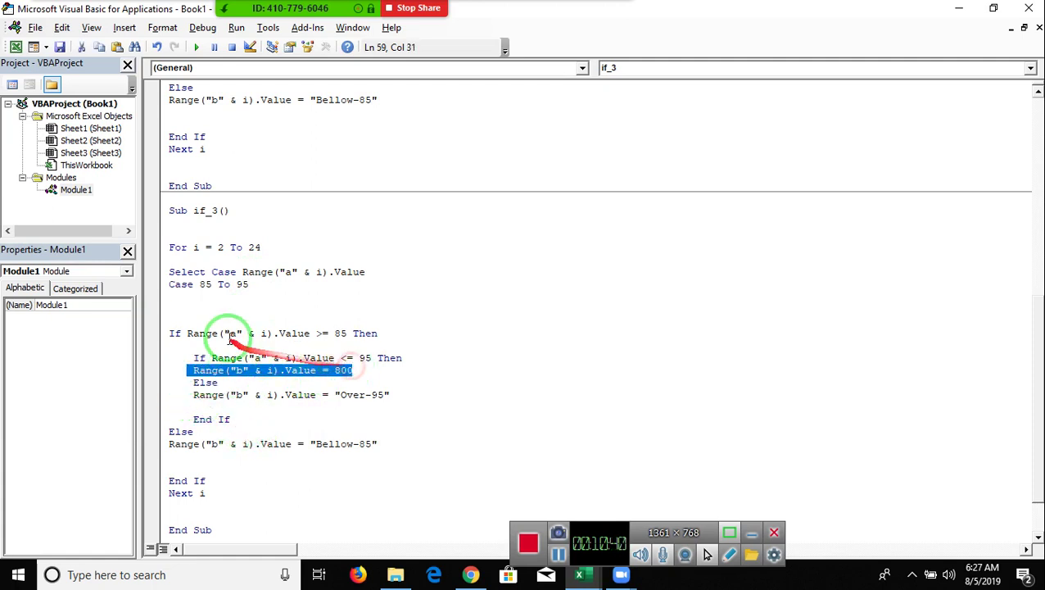
pyautogui.hotkey('ctrl', 'c')
pyautogui.click(200, 303)
pyautogui.hotkey('ctrl', 'v')
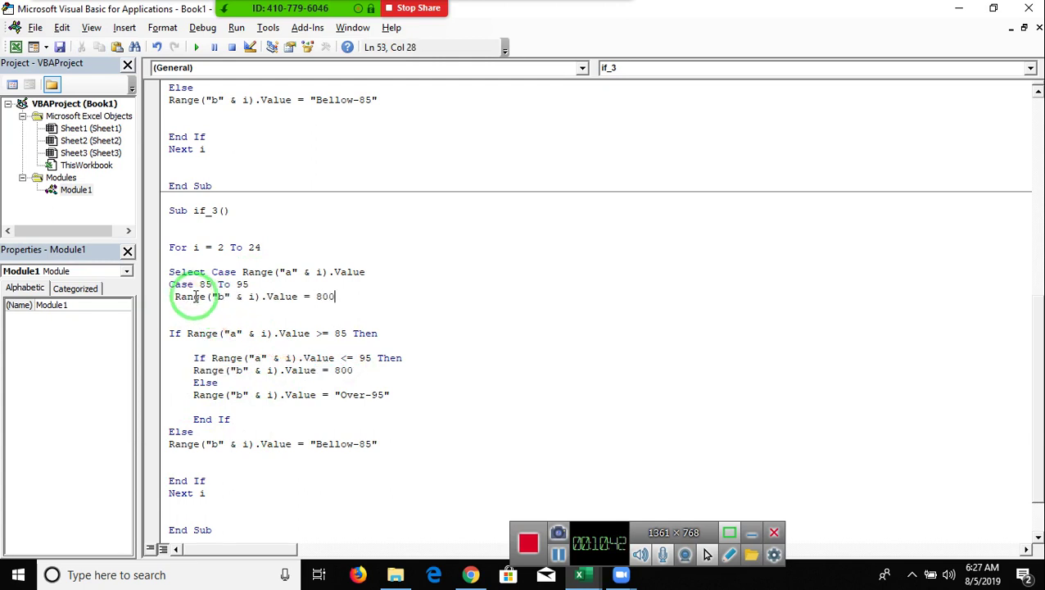
pyautogui.press('Return')
pyautogui.write('els')
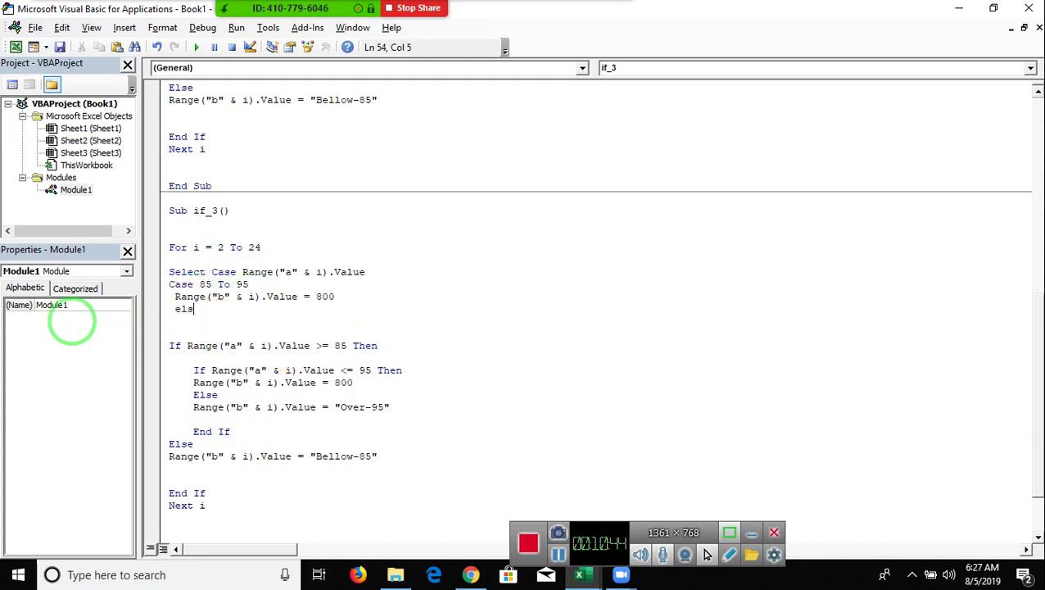
# Step: Add a Case Else branch that writes "NF", then close with End Select
pyautogui.write('e')
pyautogui.press('Return')
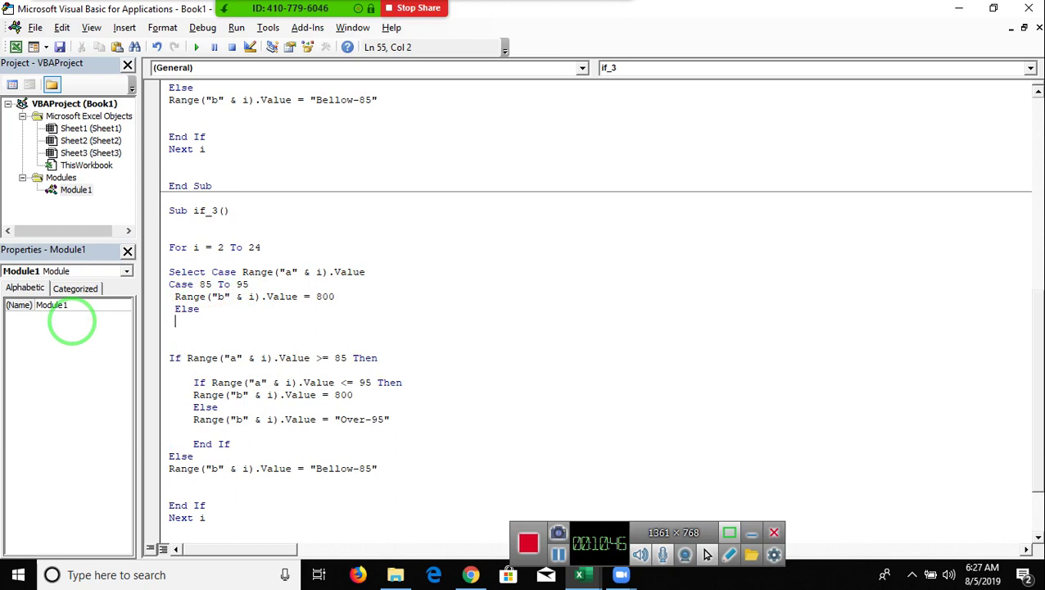
pyautogui.hotkey('ctrl', 'v')
pyautogui.doubleClick(330, 321)
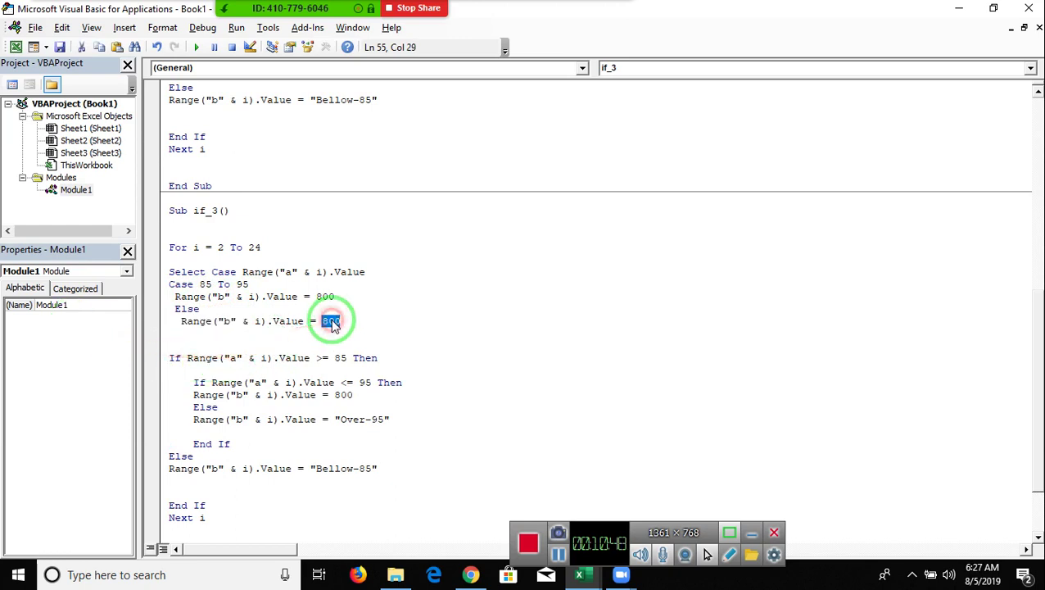
pyautogui.write('"NF')
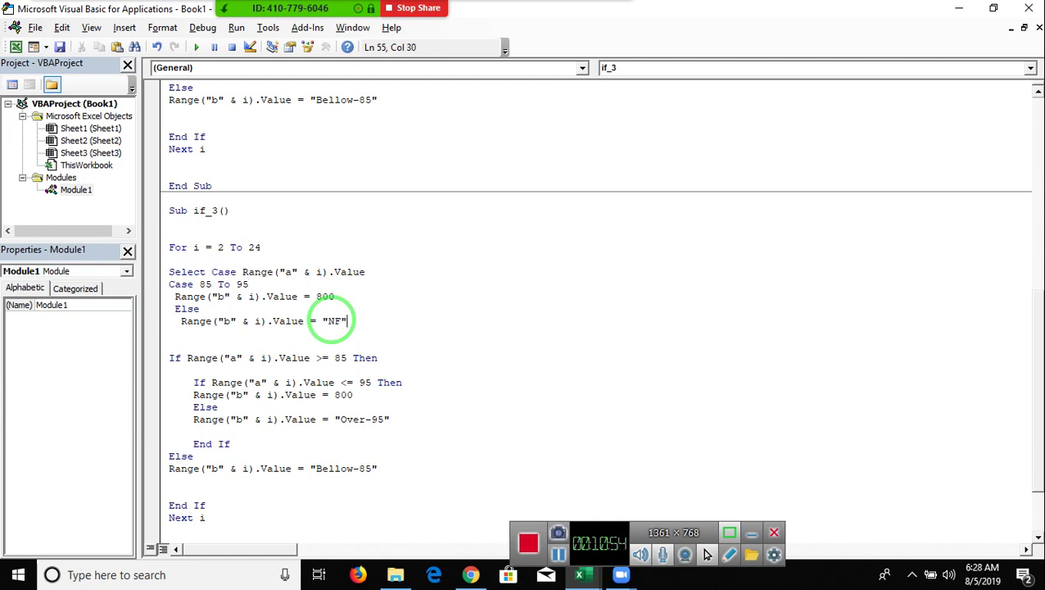
pyautogui.press('Return')
pyautogui.write('d select')
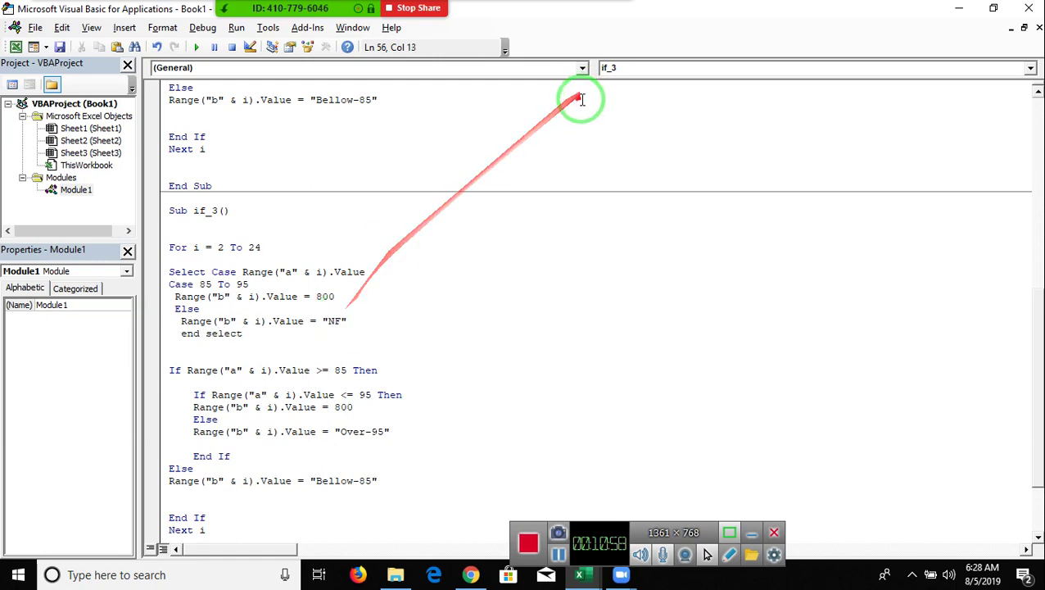
pyautogui.press('Down')
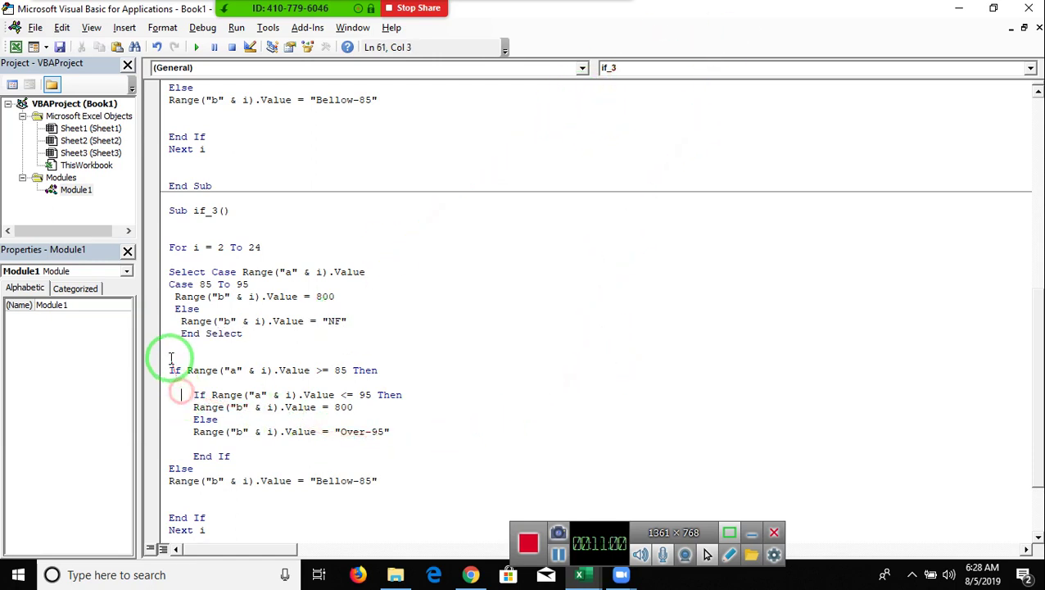
# Step: Delete the old If block below End Select and fix the Case 85 To 95 indentation
pyautogui.moveTo(170, 351); pyautogui.dragTo(250, 524)
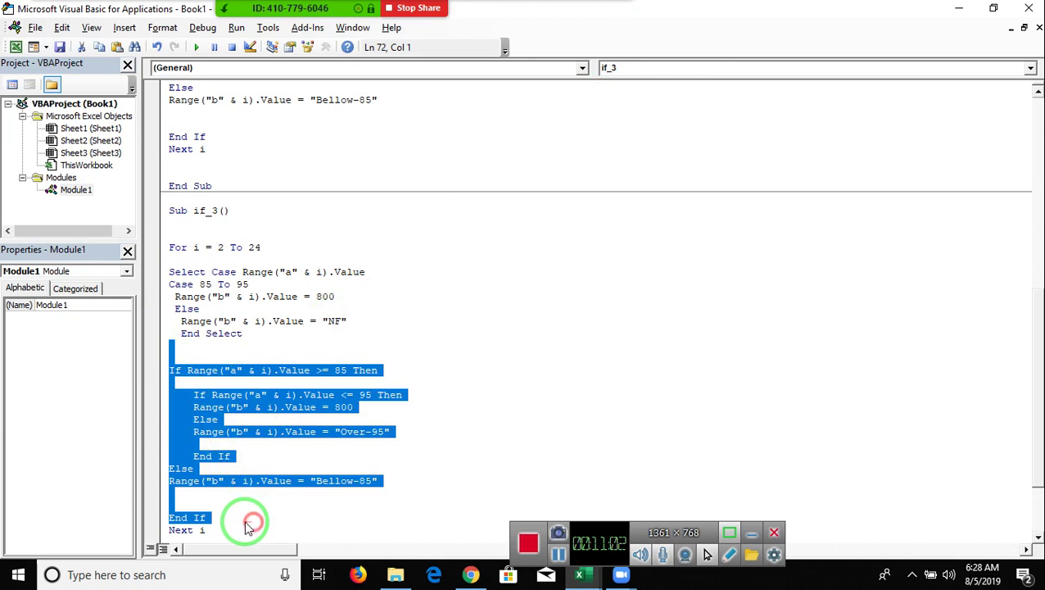
pyautogui.press('Delete')
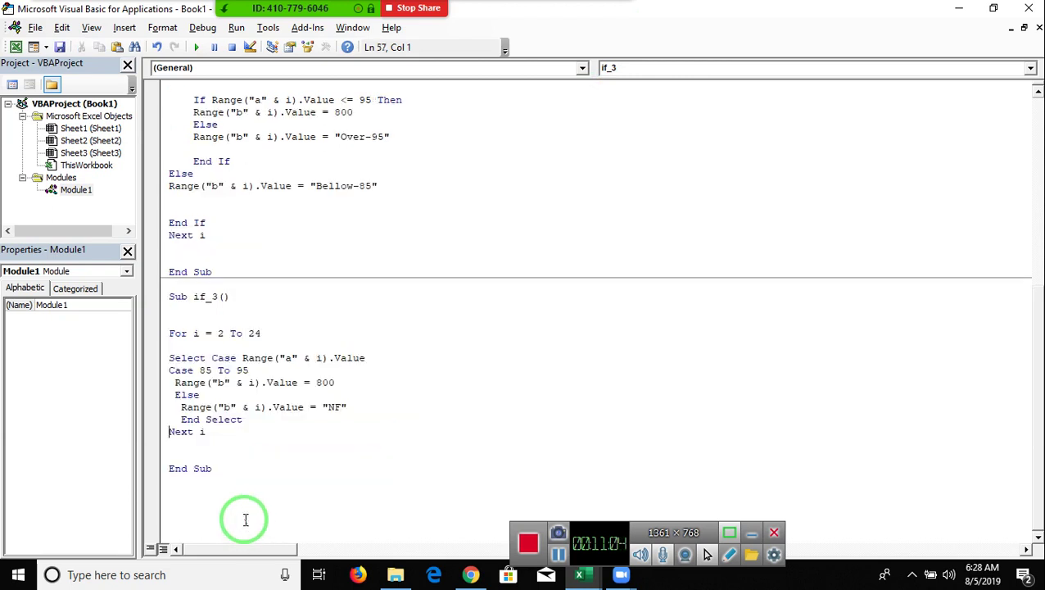
pyautogui.click(250, 512)
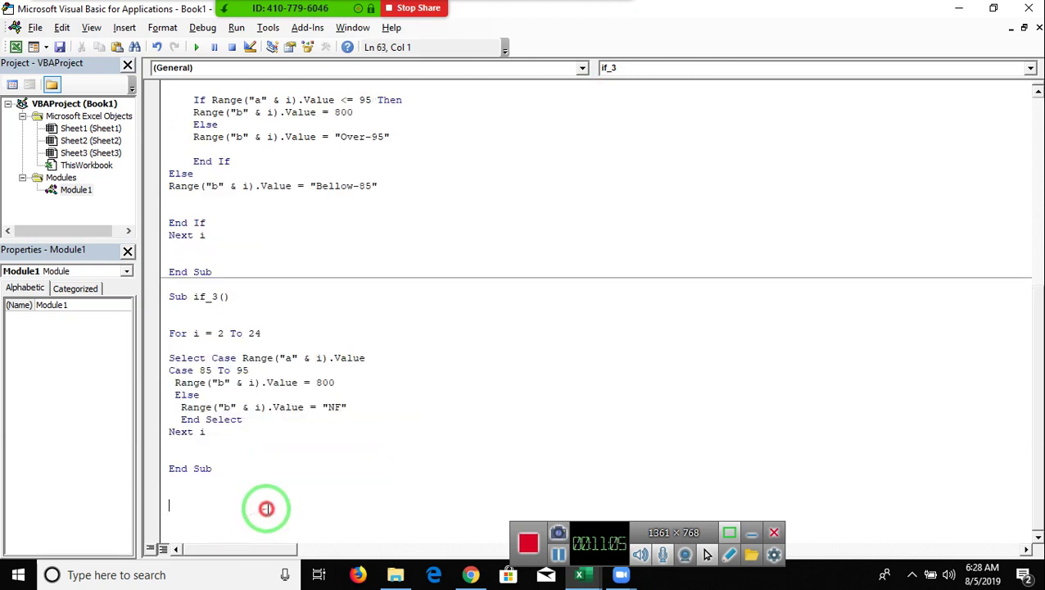
pyautogui.click(172, 370)
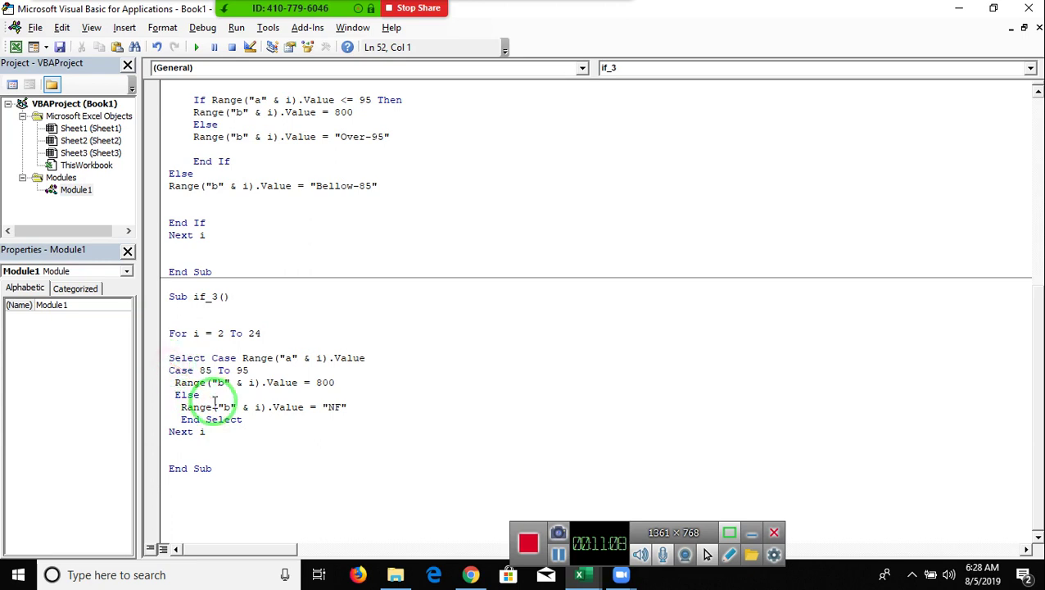
pyautogui.press('Tab')
pyautogui.click(176, 383)
pyautogui.press('BackSpace')
pyautogui.press('BackSpace')
pyautogui.press('BackSpace')
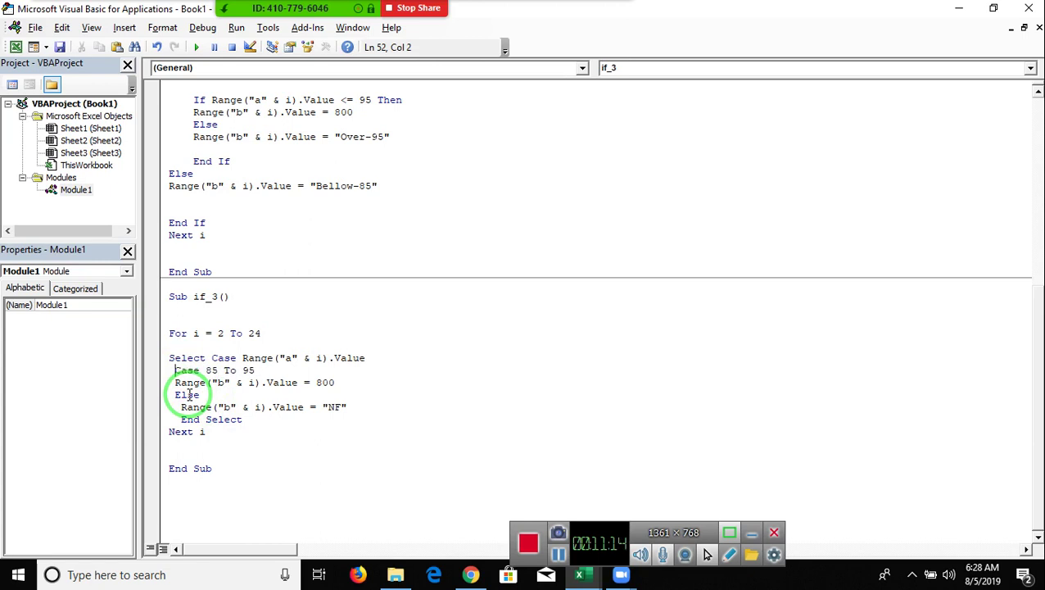
# Step: Delete the Case Else branch, review the remaining Select Case, and return to Excel
pyautogui.moveTo(174, 395)
pyautogui.mouseDown()
pyautogui.moveTo(313, 422)
pyautogui.moveTo(385, 408)
pyautogui.mouseUp()
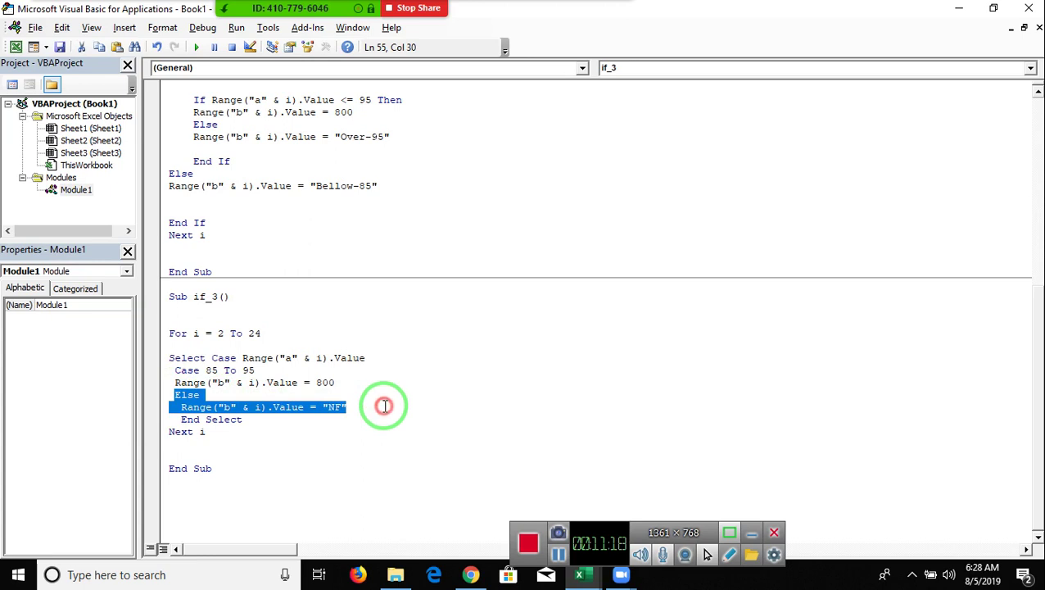
pyautogui.press('Delete')
pyautogui.press('Delete')
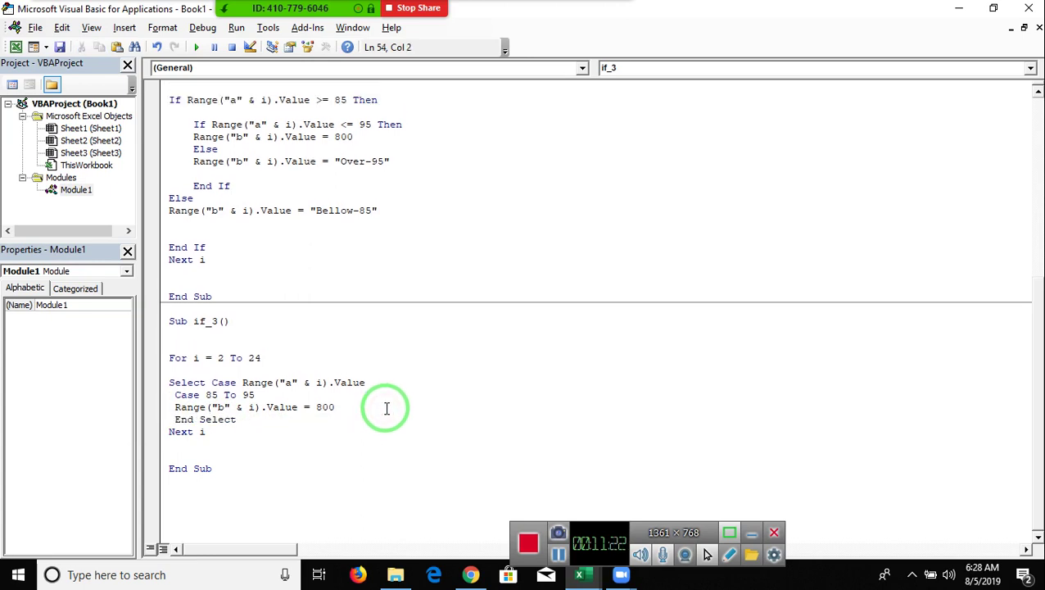
pyautogui.click(362, 433)
pyautogui.click(172, 383)
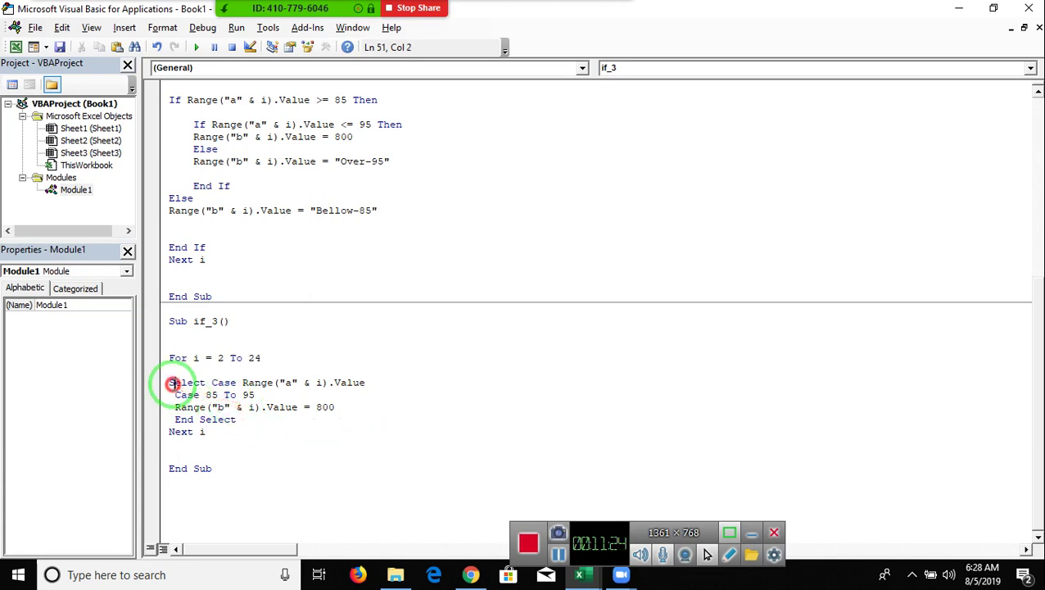
pyautogui.moveTo(171, 395); pyautogui.dragTo(268, 395)
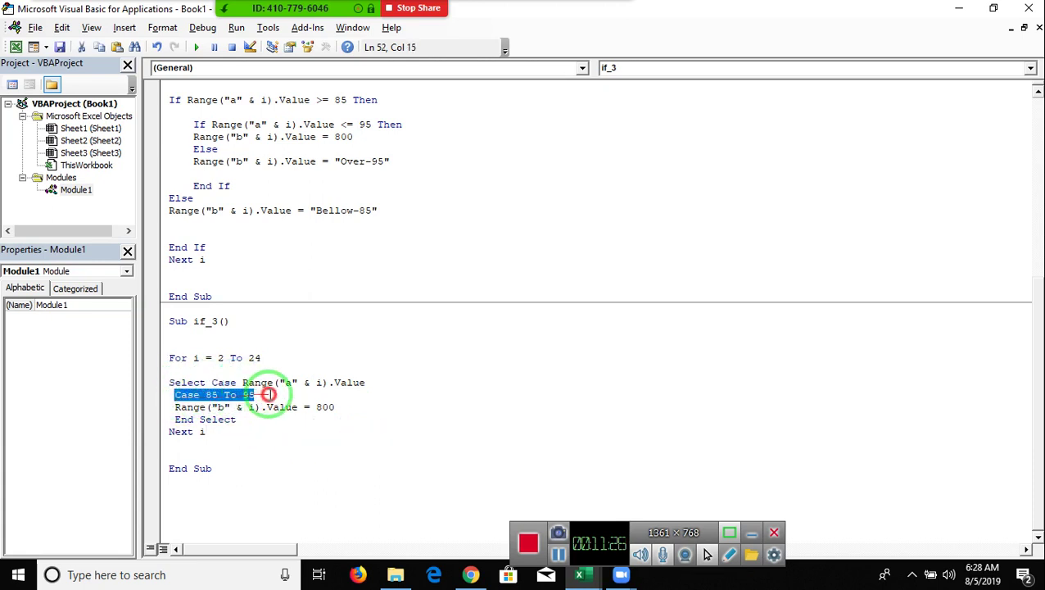
pyautogui.press('Down')
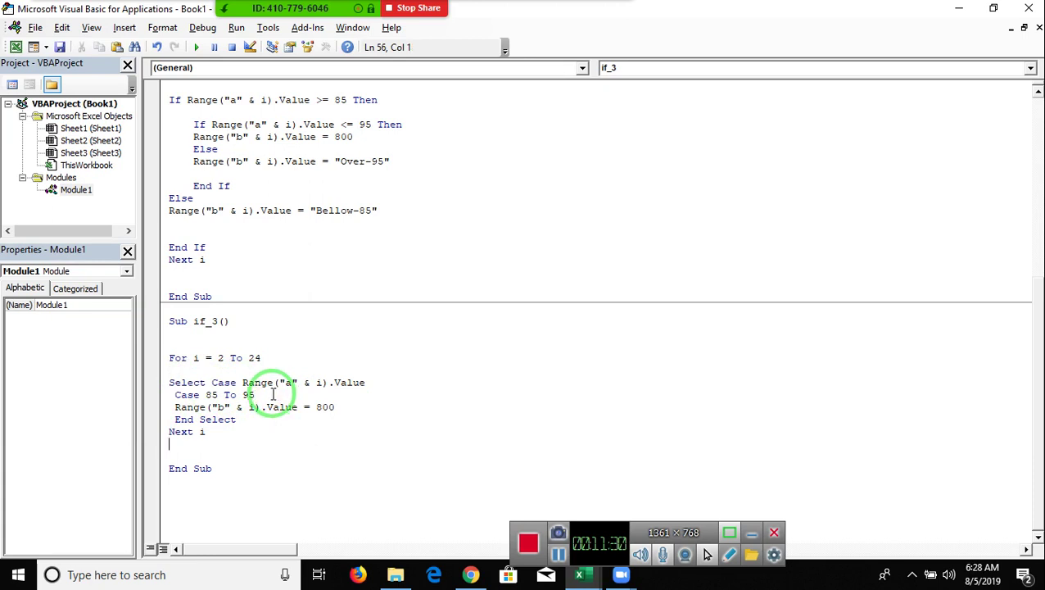
pyautogui.click(199, 487)
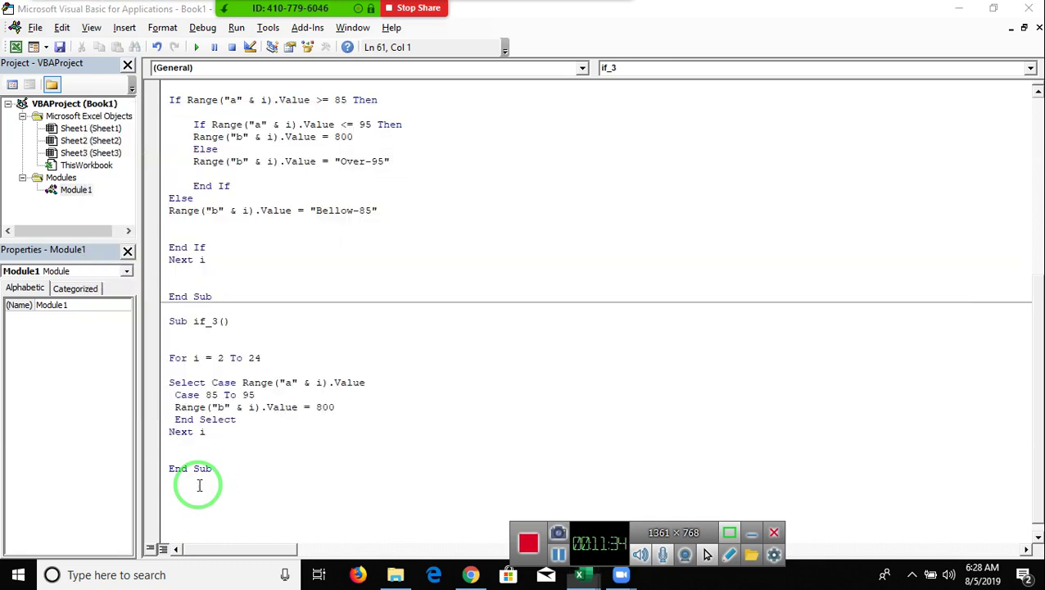
pyautogui.hotkey('alt', 'F11')
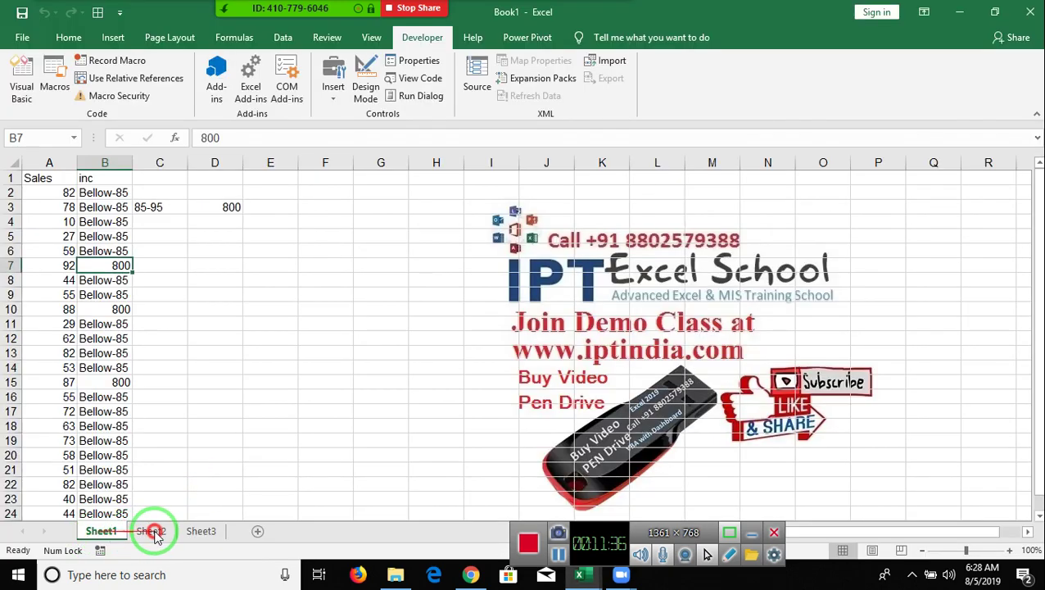
# Step: Create a copy of Sheet1 and clear all its contents
pyautogui.click(160, 531)
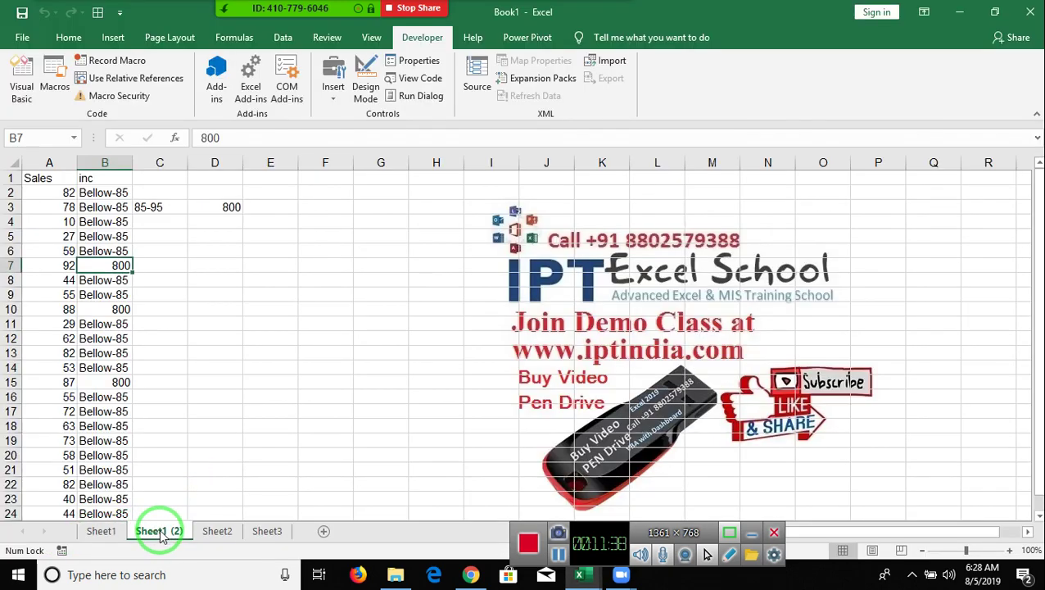
pyautogui.click(15, 160)
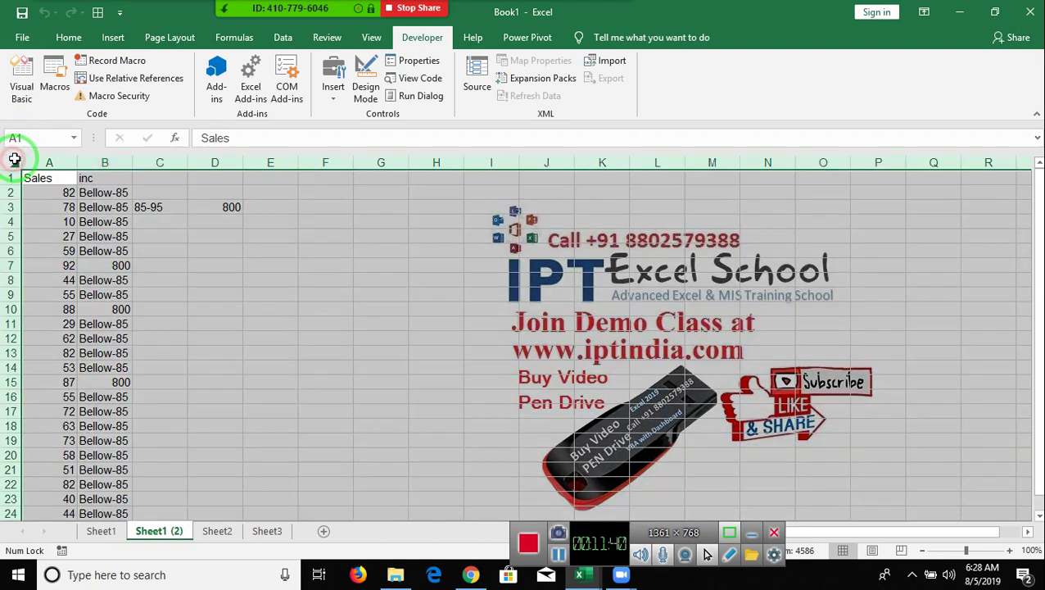
pyautogui.press('Delete')
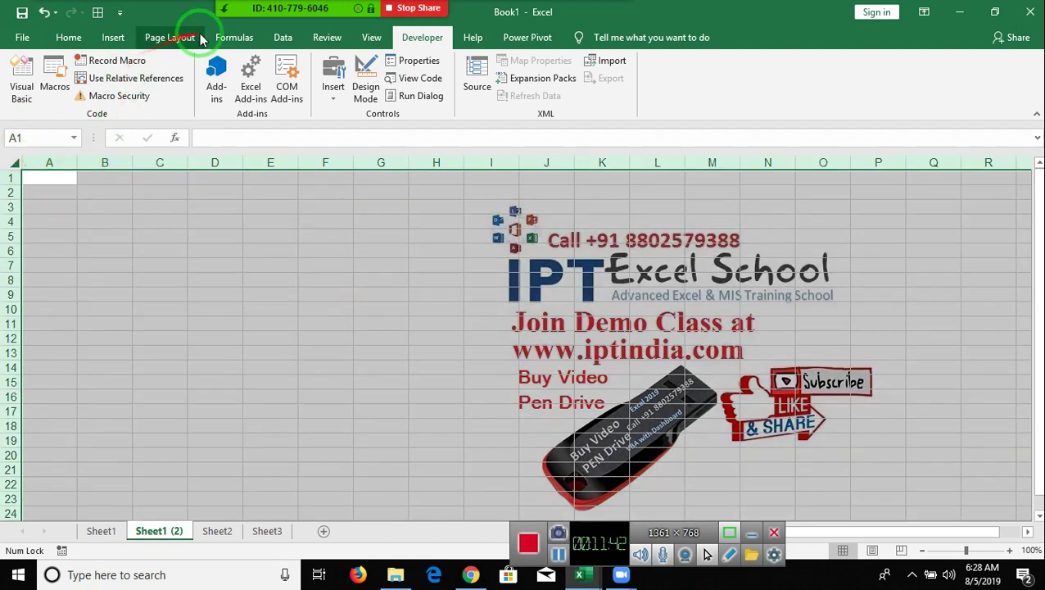
# Step: Turn off the gridlines view on Sheet1 (2) from Page Layout Sheet Options
pyautogui.click(223, 37)
pyautogui.click(194, 43)
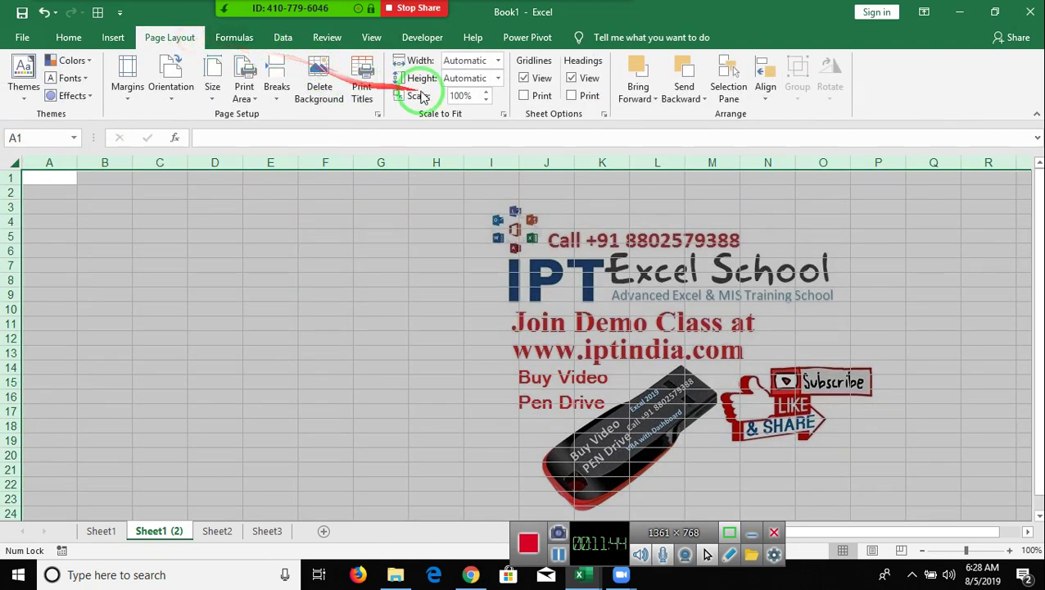
pyautogui.click(524, 78)
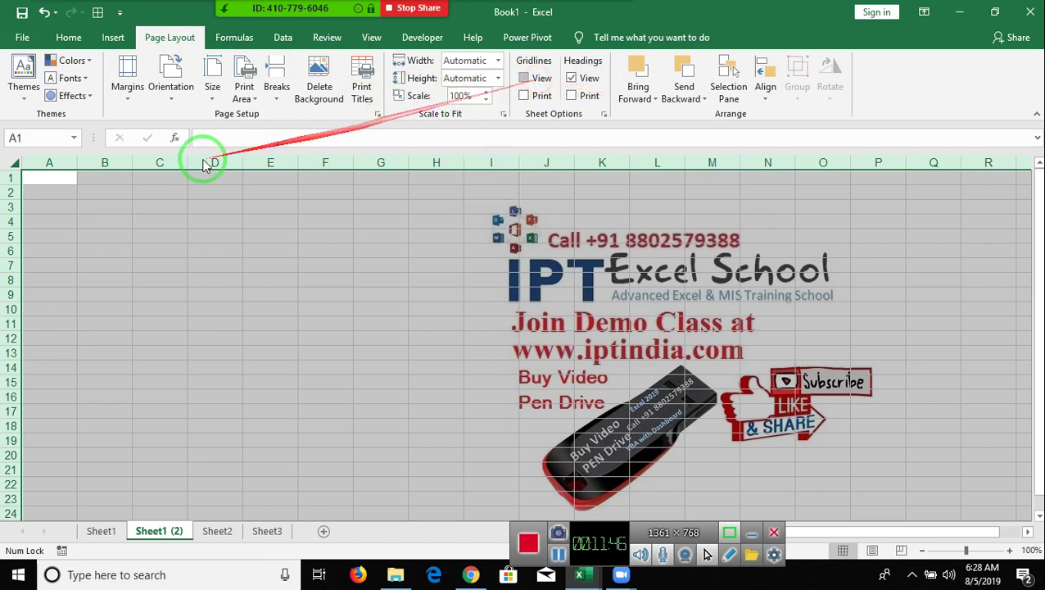
pyautogui.click(102, 211)
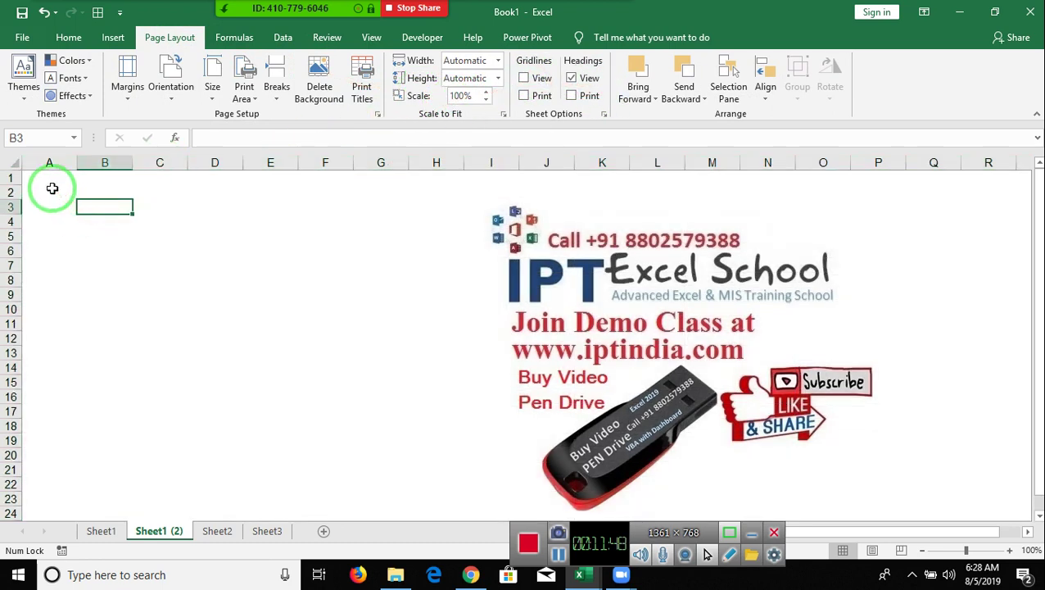
# Step: Enter row 1 headings Name, Sub-1 through Sub-4 (filled across B1:E1), and Result
pyautogui.click(58, 178)
pyautogui.write('Name')
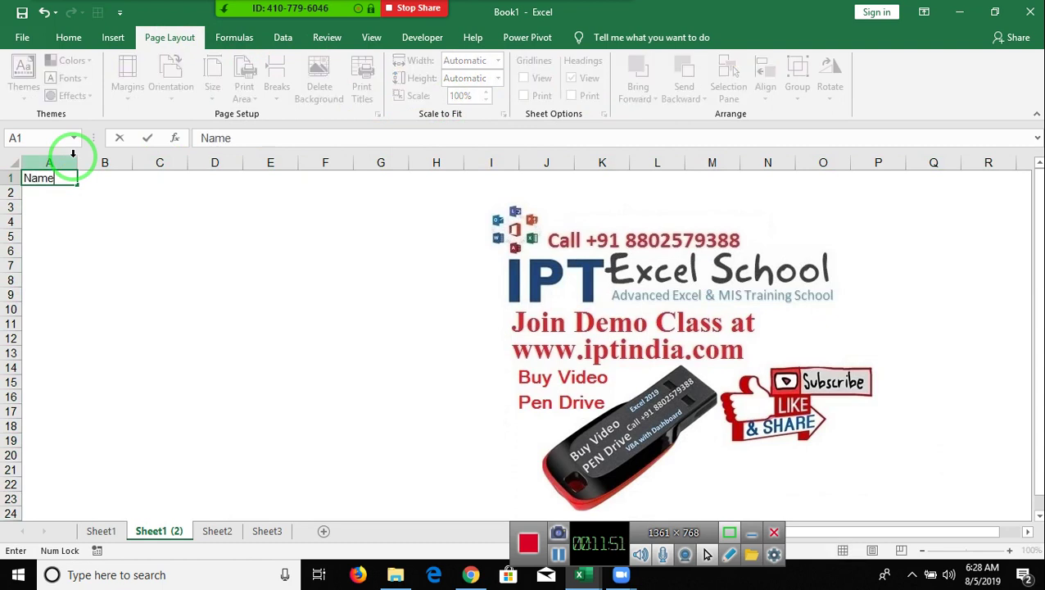
pyautogui.press('Tab')
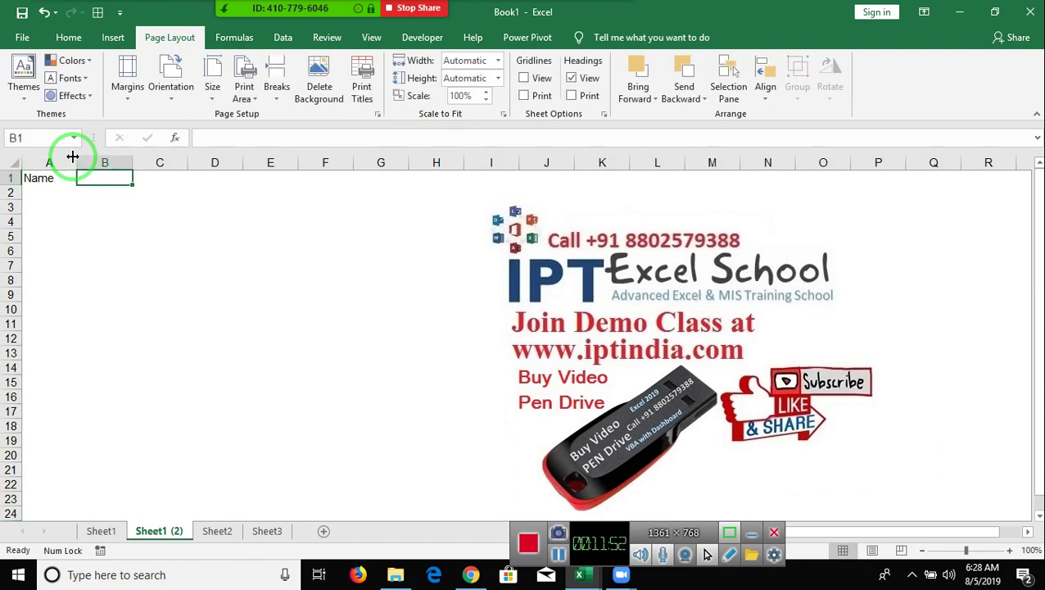
pyautogui.write('Sub')
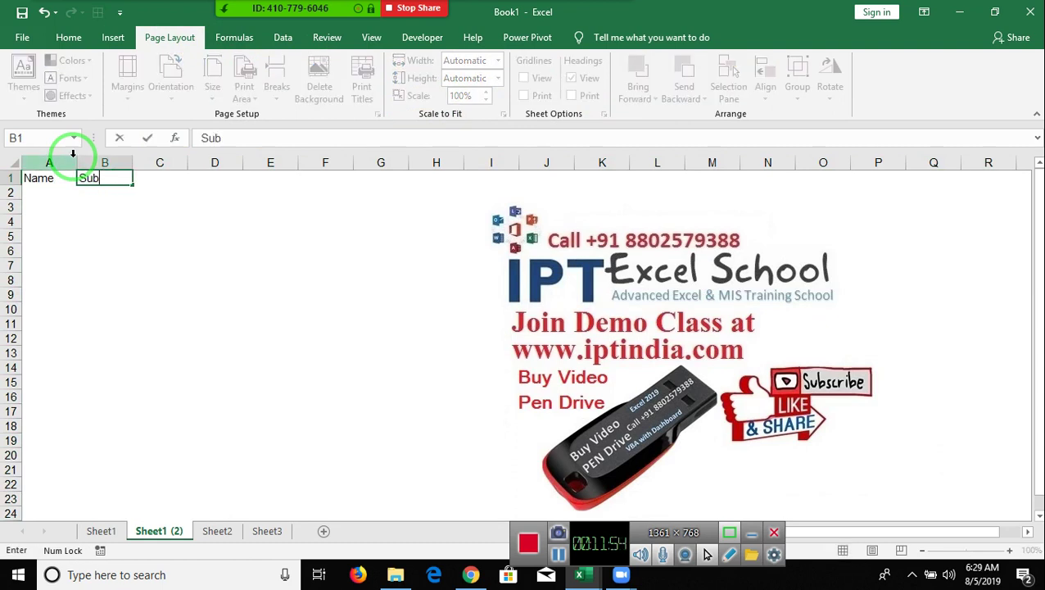
pyautogui.press('Return')
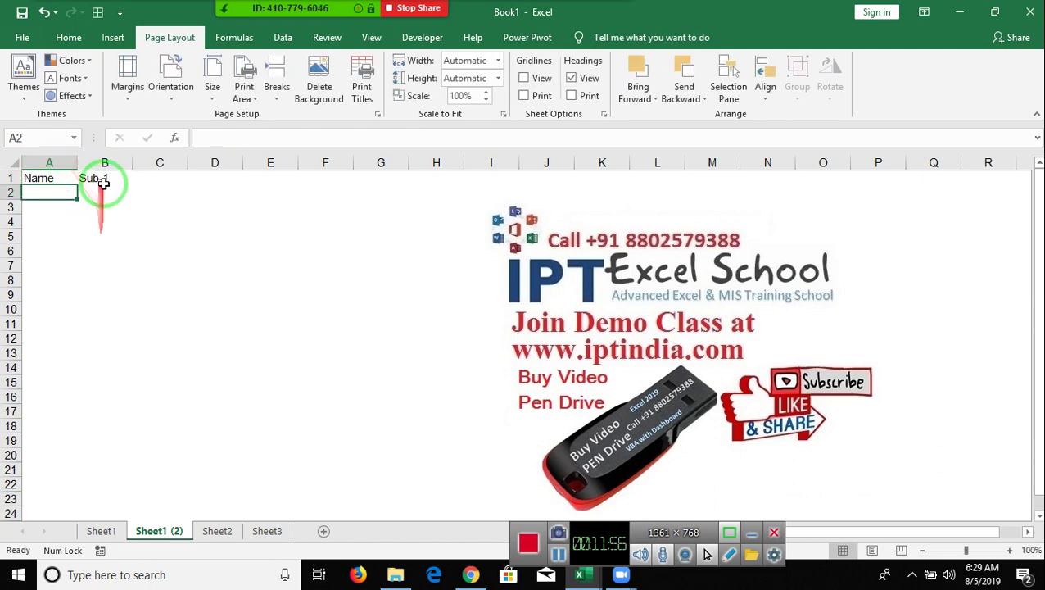
pyautogui.click(103, 178)
pyautogui.moveTo(131, 185); pyautogui.dragTo(278, 205)
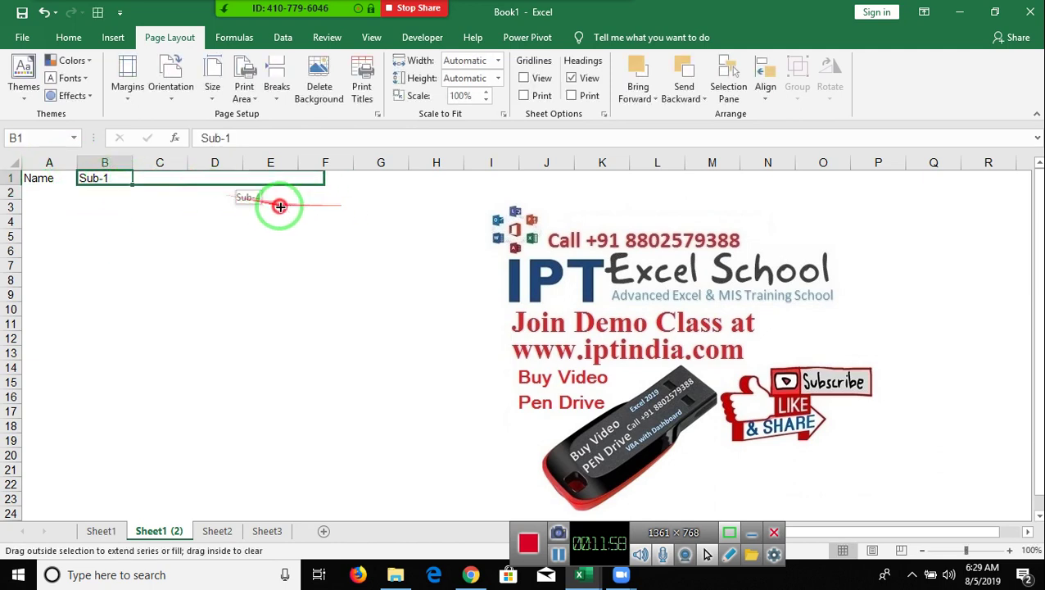
pyautogui.moveTo(279, 205); pyautogui.dragTo(280, 205)
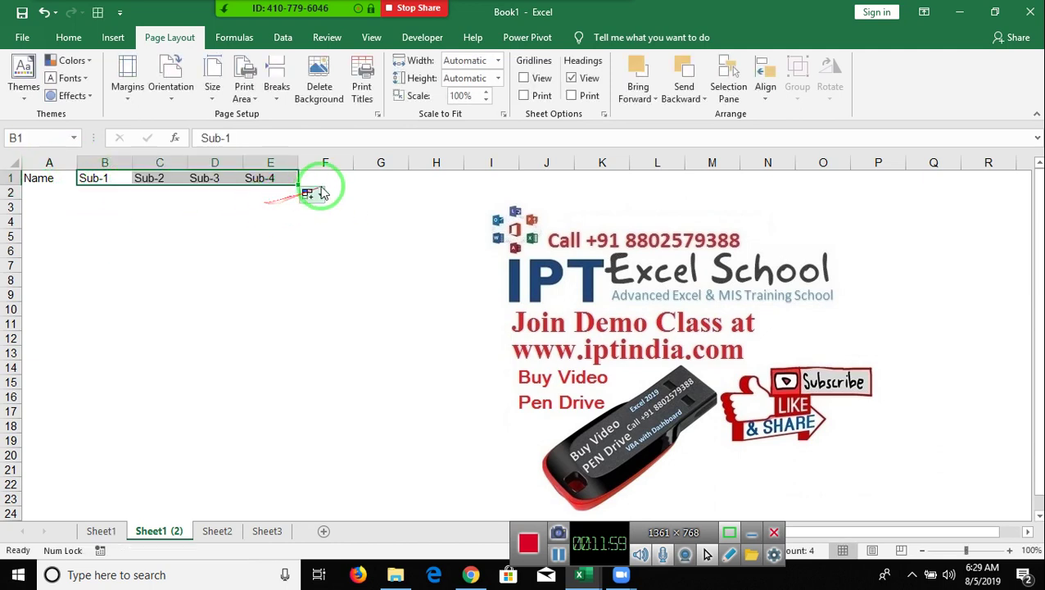
pyautogui.click(326, 179)
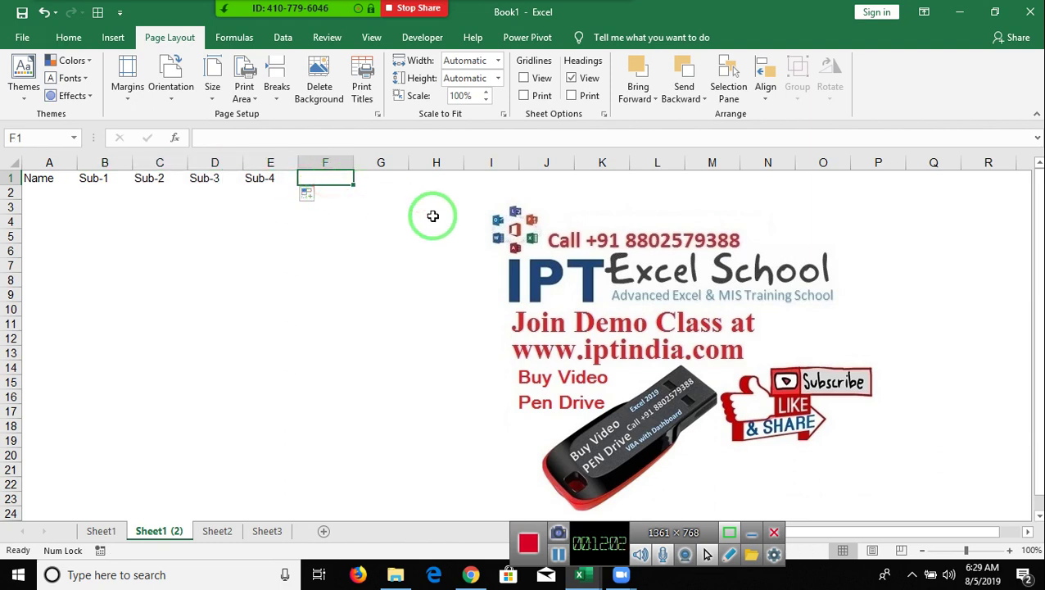
pyautogui.write('Result')
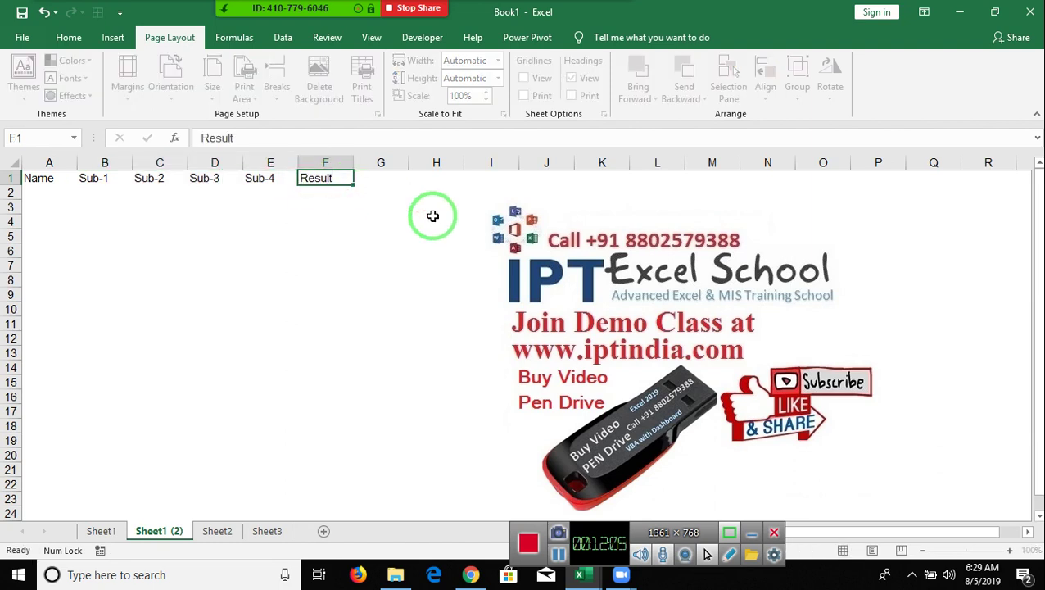
pyautogui.press('Return')
# Step: Enter the first name in A2 and fill names down to A11, then select B2
pyautogui.press('Home')
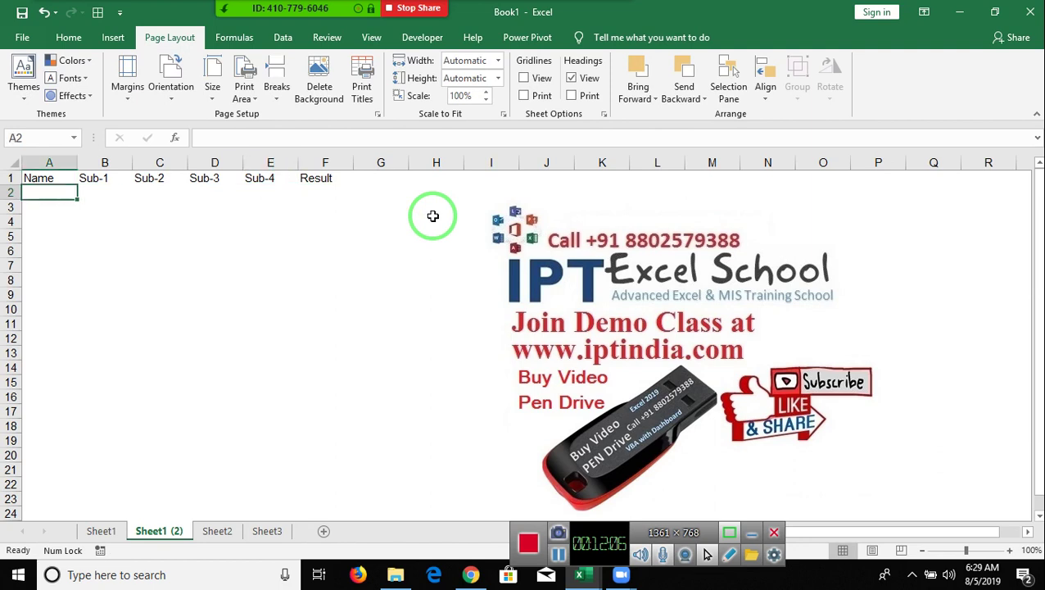
pyautogui.write('Puja')
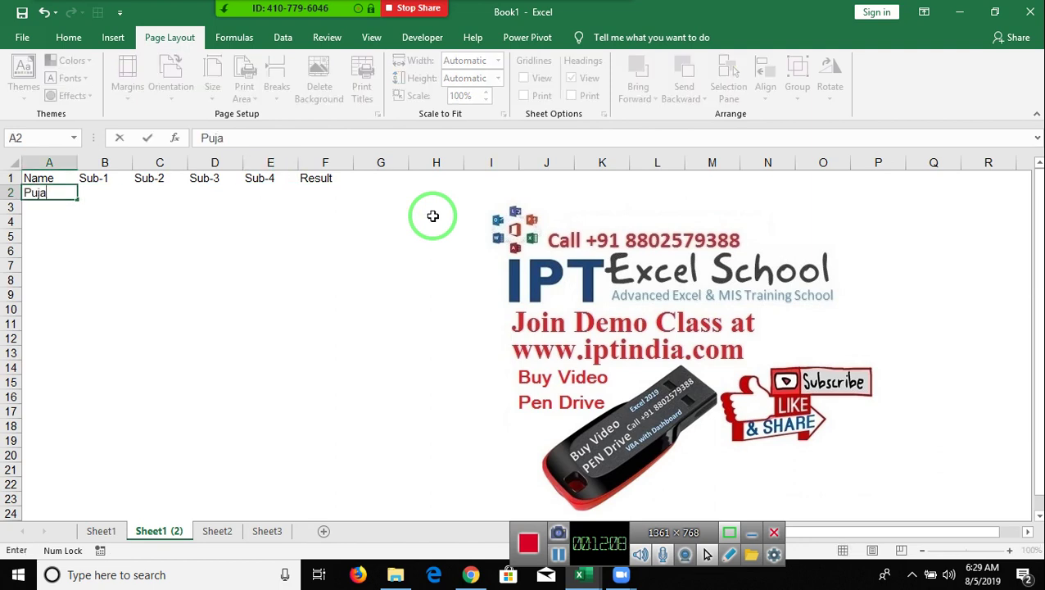
pyautogui.press('Return')
pyautogui.click(48, 193)
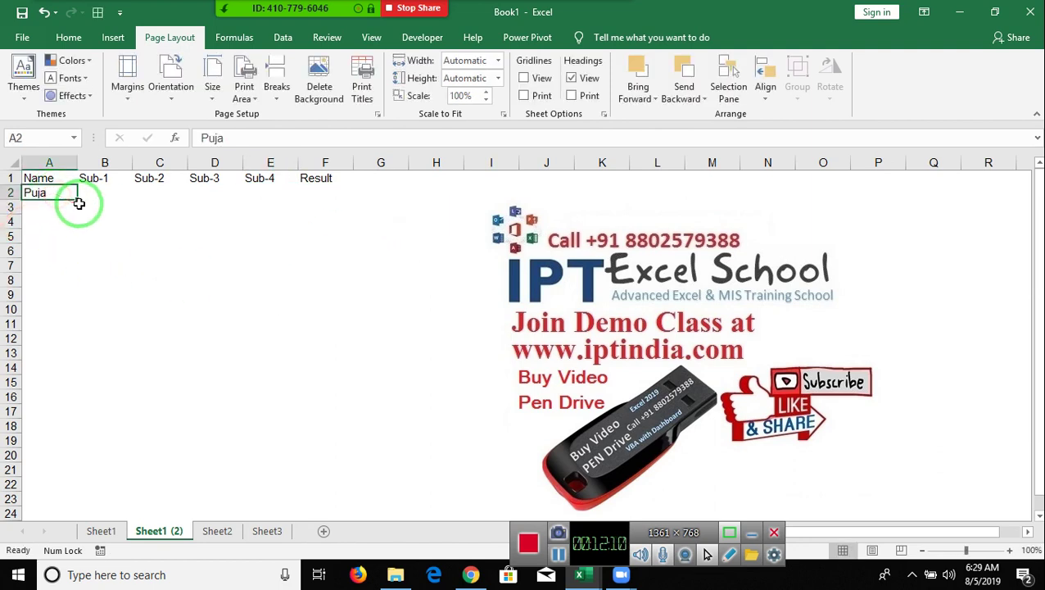
pyautogui.moveTo(79, 202); pyautogui.dragTo(82, 326)
pyautogui.moveTo(105, 225); pyautogui.dragTo(94, 193)
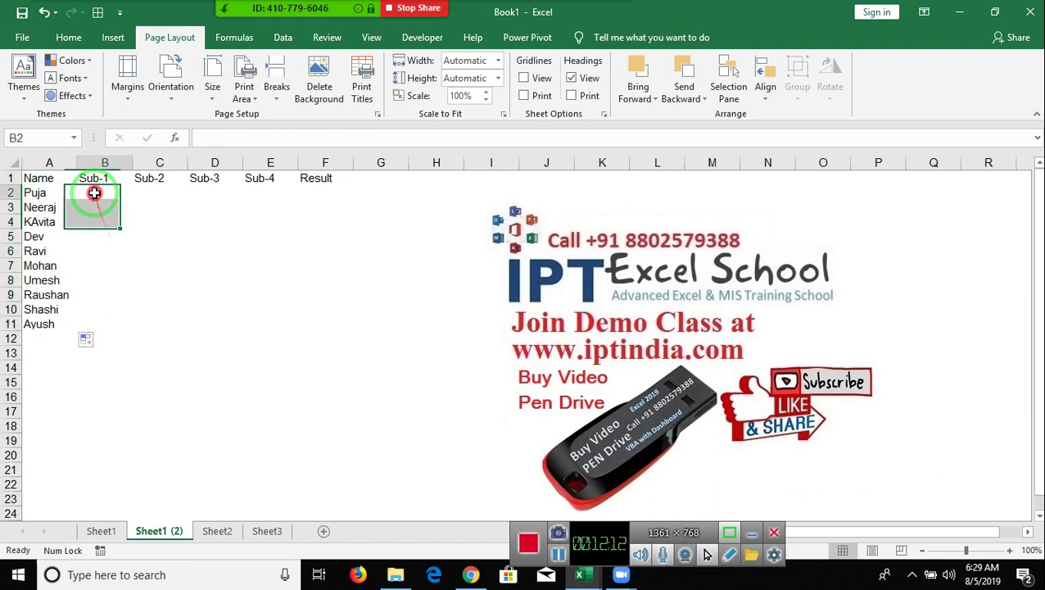
pyautogui.click(94, 192)
# Step: Enter =RANDBETWEEN(10,90) in B2, fill it across B2:E11, and copy that range
pyautogui.write('=ran')
pyautogui.press('Down')
pyautogui.press('Tab')
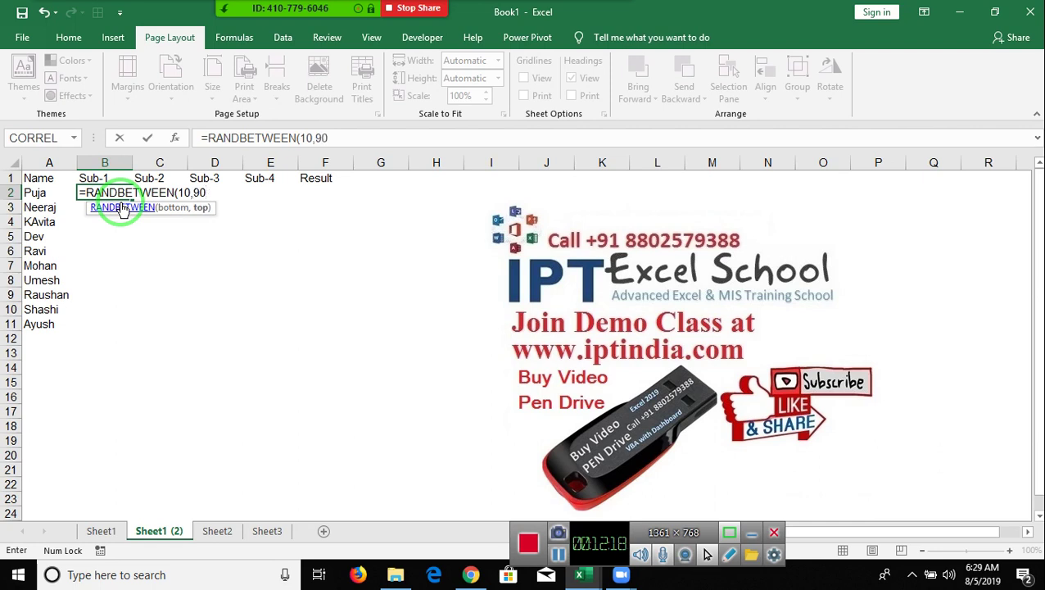
pyautogui.write(')')
pyautogui.hotkey('ctrl', 'Return')
pyautogui.hotkey('shift', 'Right')
pyautogui.hotkey('shift', 'Right')
pyautogui.hotkey('shift', 'Right')
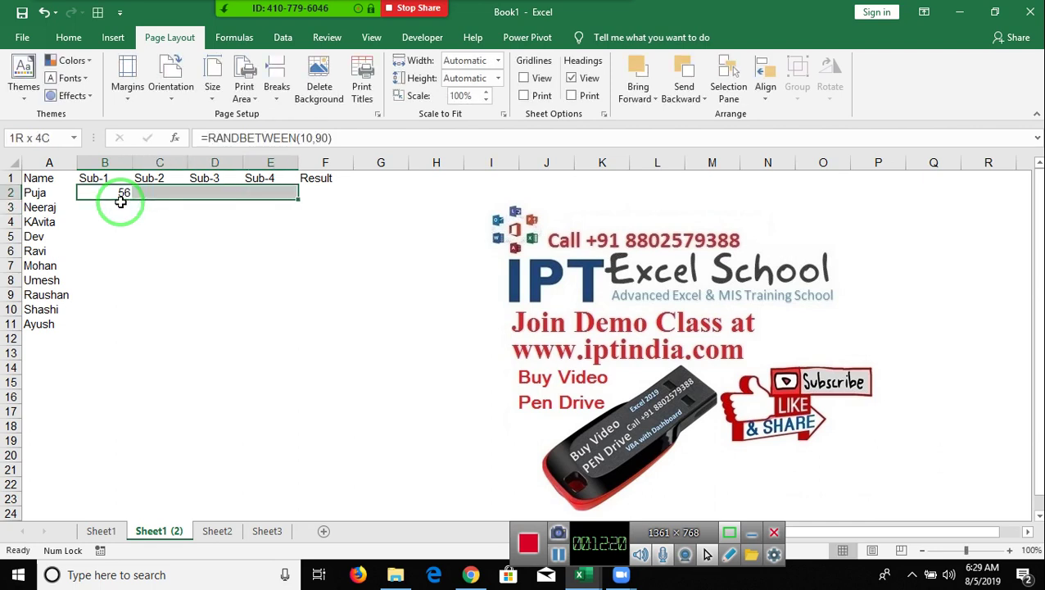
pyautogui.hotkey('shift', 'Down')
pyautogui.hotkey('shift', 'Down')
pyautogui.hotkey('shift', 'Down')
pyautogui.hotkey('shift', 'Down')
pyautogui.hotkey('shift', 'Down')
pyautogui.hotkey('shift', 'Down')
pyautogui.hotkey('shift', 'Down')
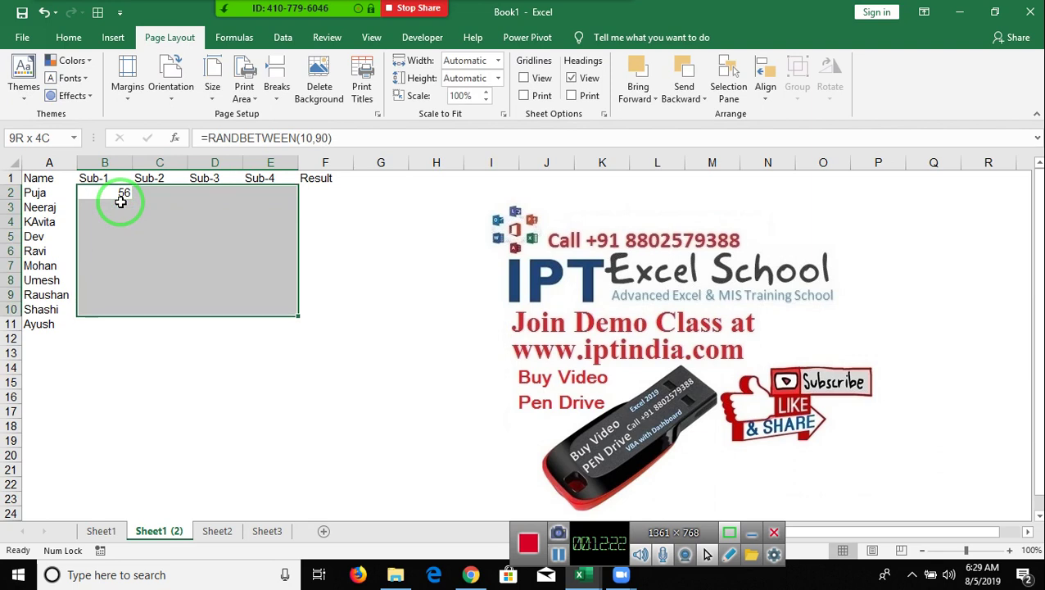
pyautogui.hotkey('shift', 'Down')
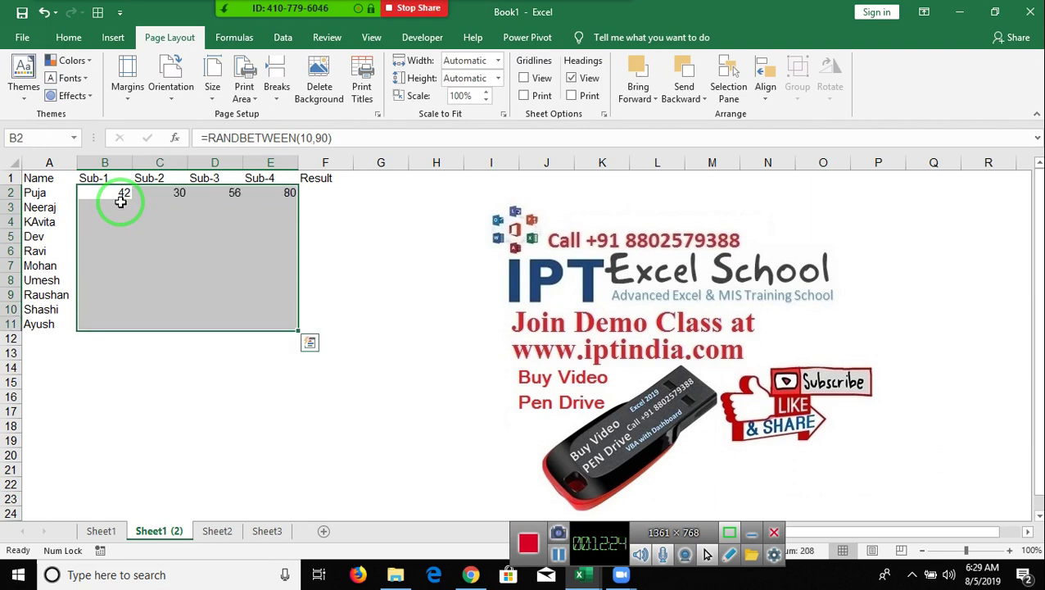
pyautogui.hotkey('ctrl', 'c')
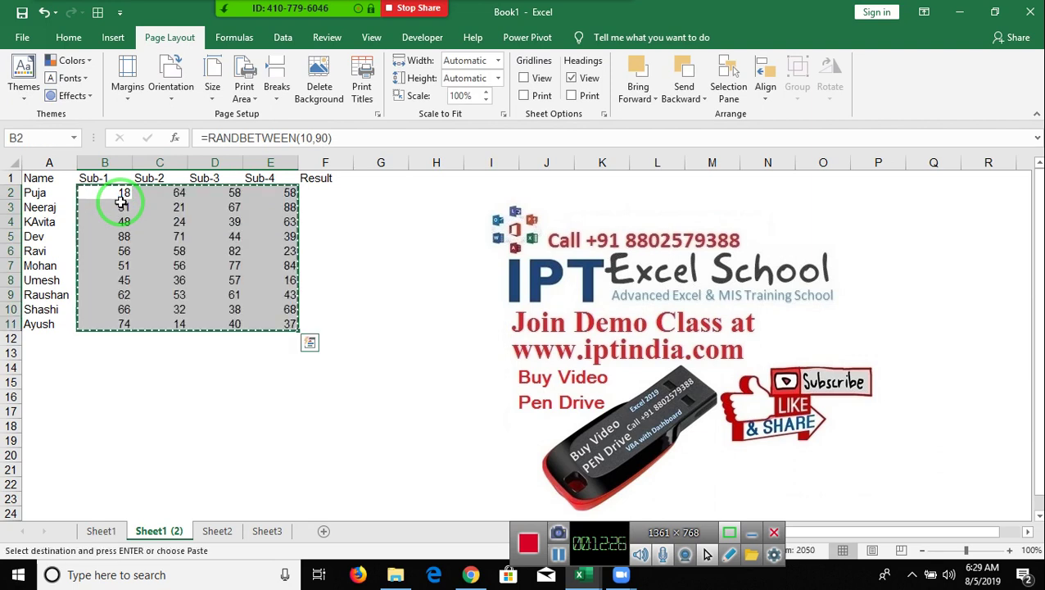
# Step: Paste B2:E11 back as values so the random marks become fixed numbers
pyautogui.click(72, 38)
pyautogui.click(22, 97)
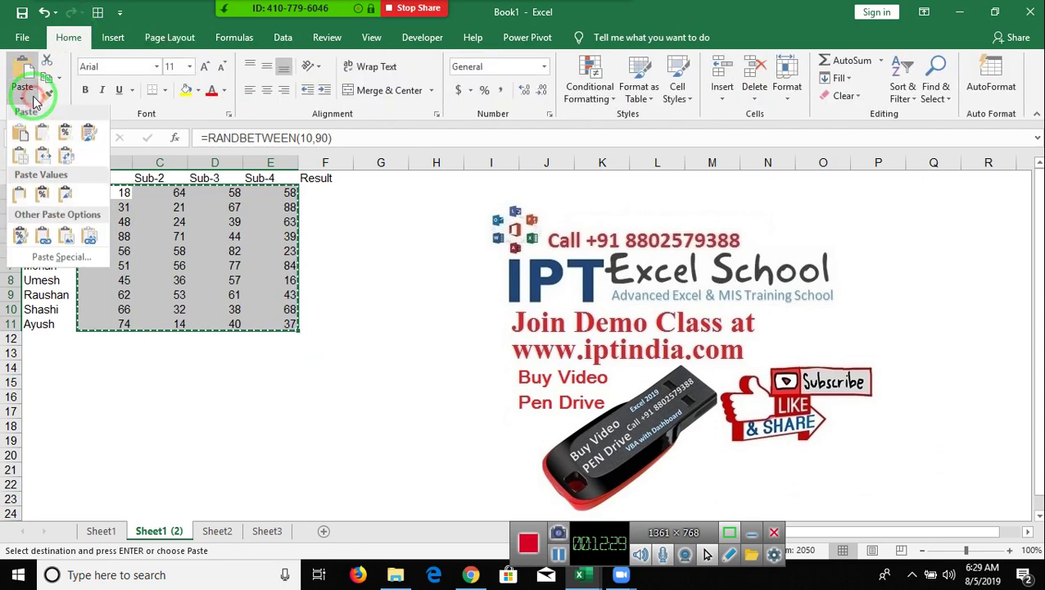
pyautogui.click(20, 196)
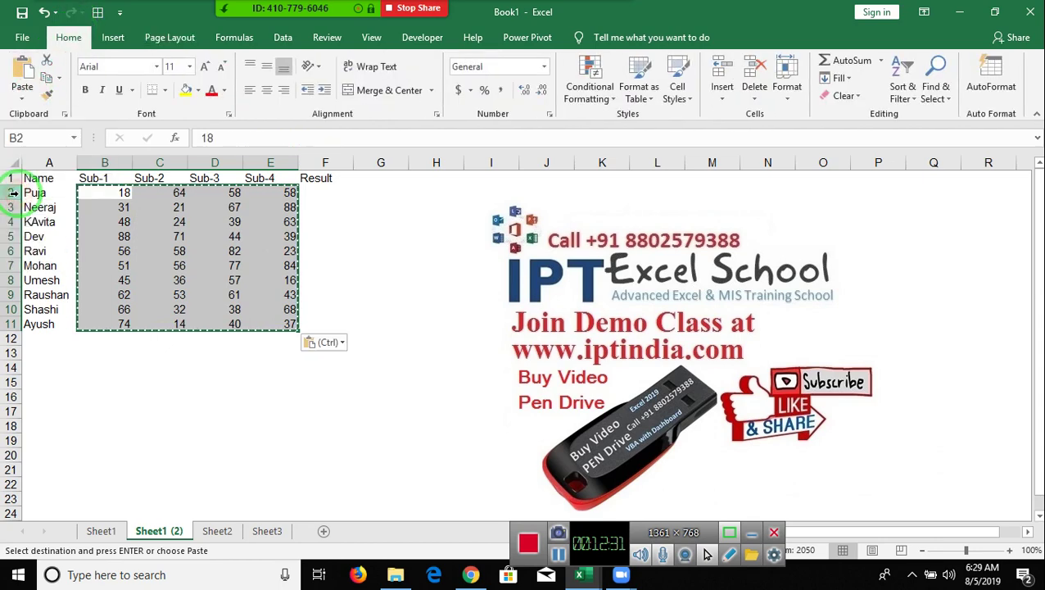
pyautogui.click(319, 190)
pyautogui.press('Escape')
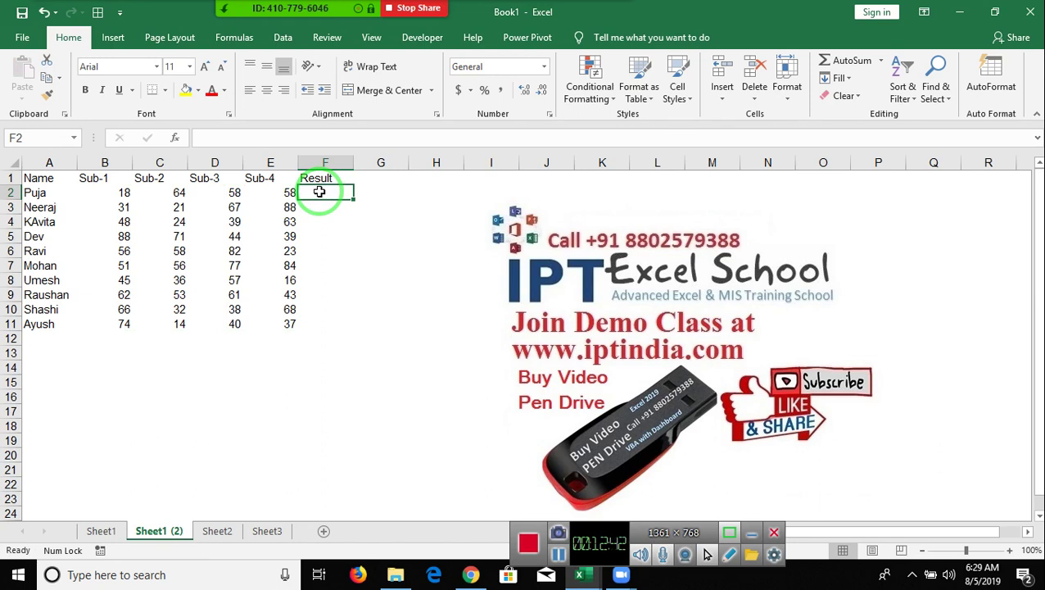
pyautogui.press('Left')
pyautogui.press('Left')
pyautogui.press('Left')
pyautogui.press('Right')
pyautogui.press('Right')
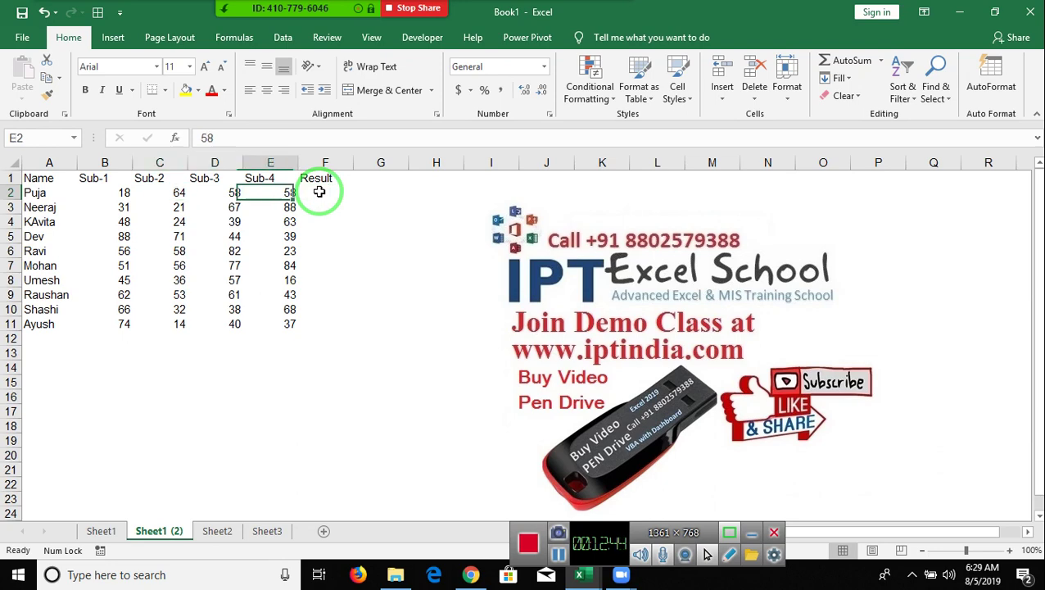
pyautogui.press('Right')
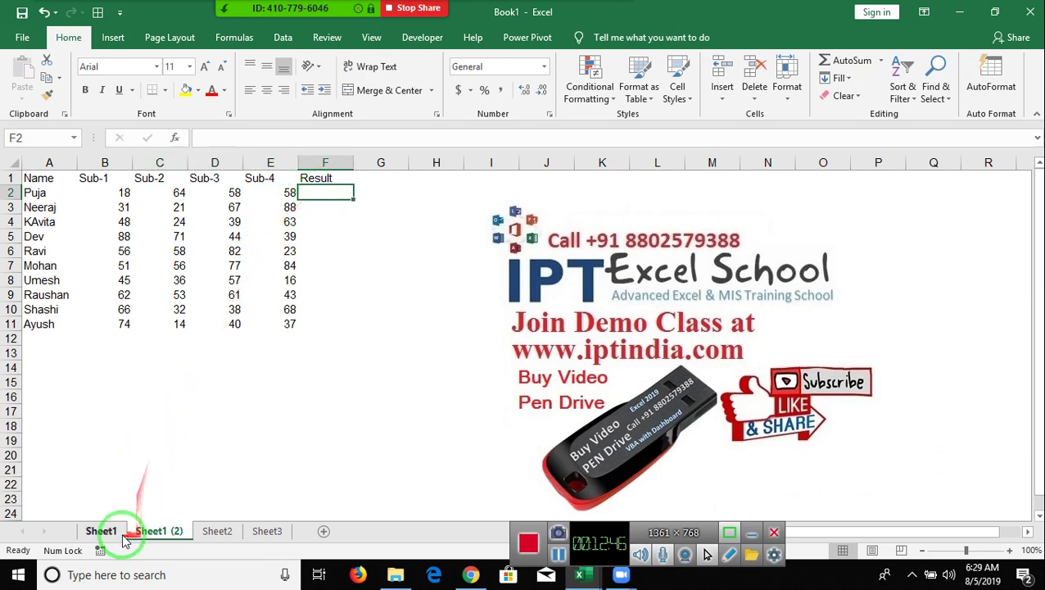
# Step: Rename the Sheet1 (2) tab to If2
pyautogui.click(112, 531)
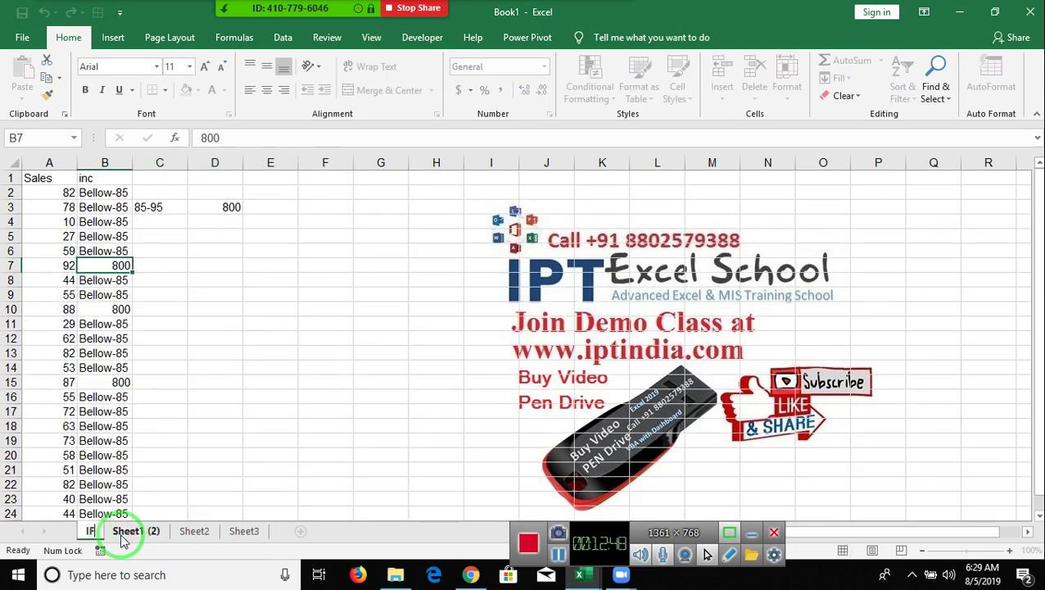
pyautogui.click(121, 533)
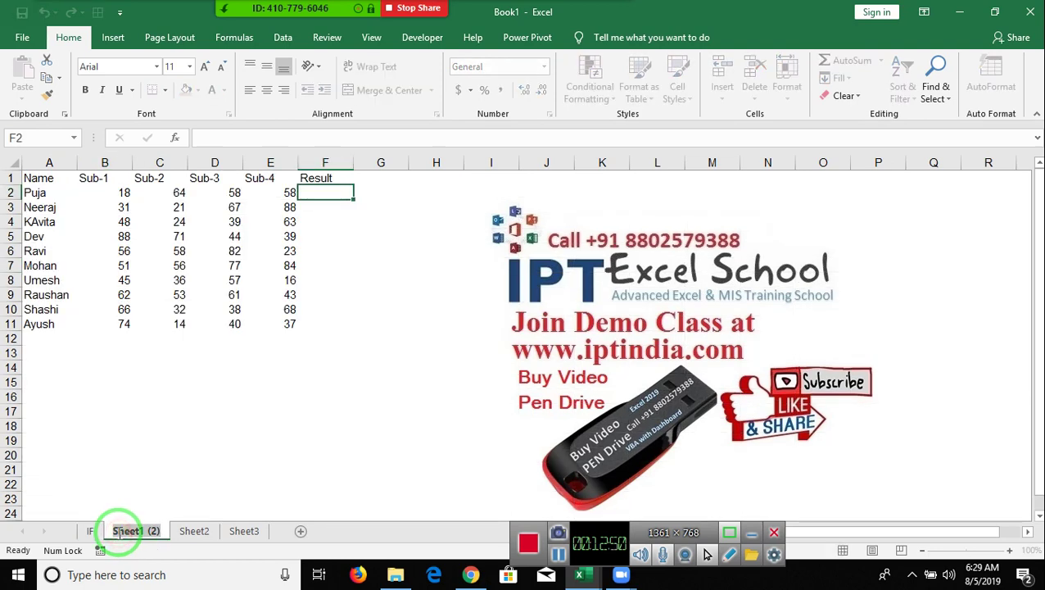
pyautogui.write('If2')
pyautogui.click(215, 441)
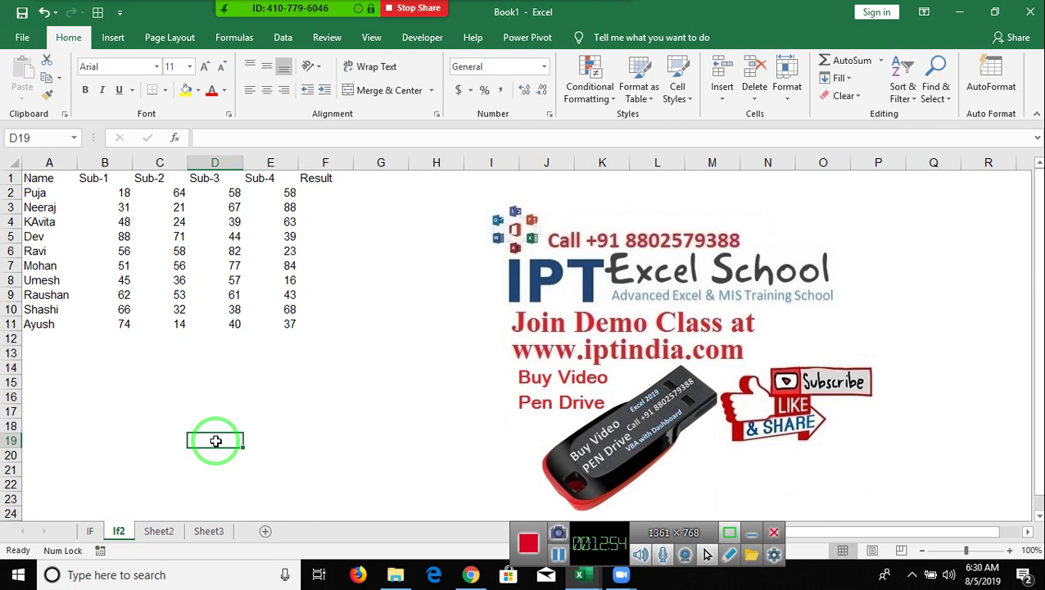
pyautogui.hotkey('alt', 'F11')
# Step: Create an empty if_4 macro below the if_3 macro
pyautogui.scroll(-1, 211, 447)
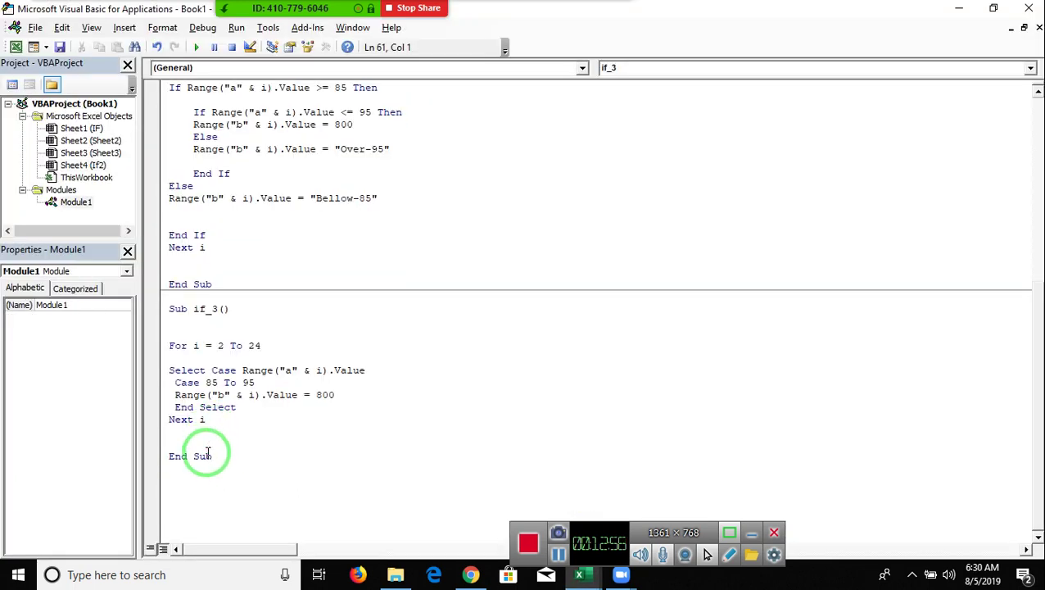
pyautogui.scroll(-4, 203, 451)
pyautogui.scroll(-2, 203, 450)
pyautogui.click(223, 419)
pyautogui.click(175, 403)
pyautogui.write('sub if_4()')
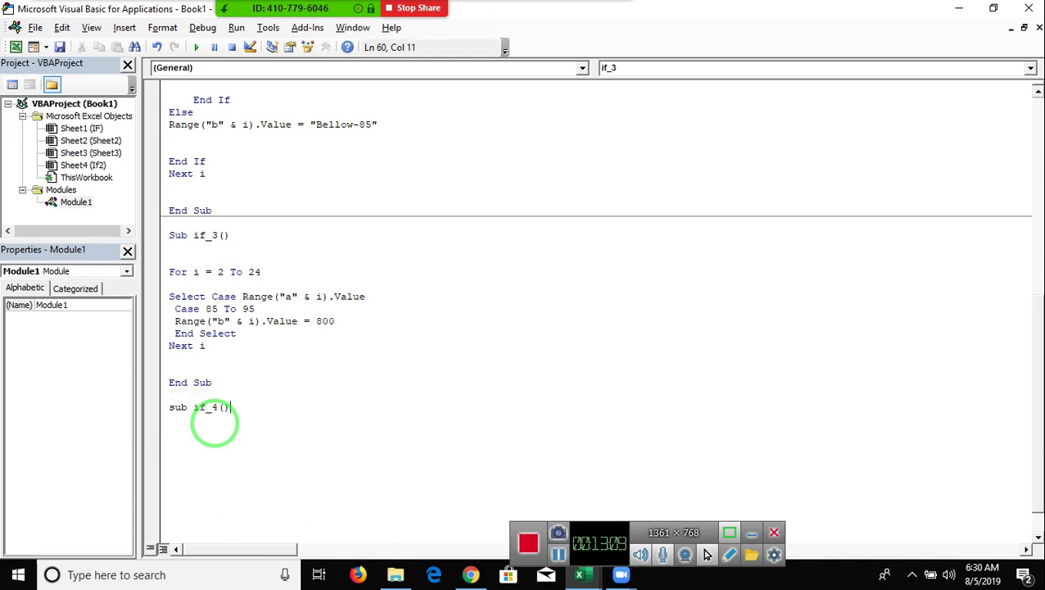
pyautogui.press('Return')
pyautogui.press('Return')
pyautogui.press('Return')
pyautogui.press('Return')
pyautogui.press('Return')
pyautogui.scroll(-2, 260, 423)
pyautogui.scroll(-1, 260, 424)
pyautogui.click(219, 328)
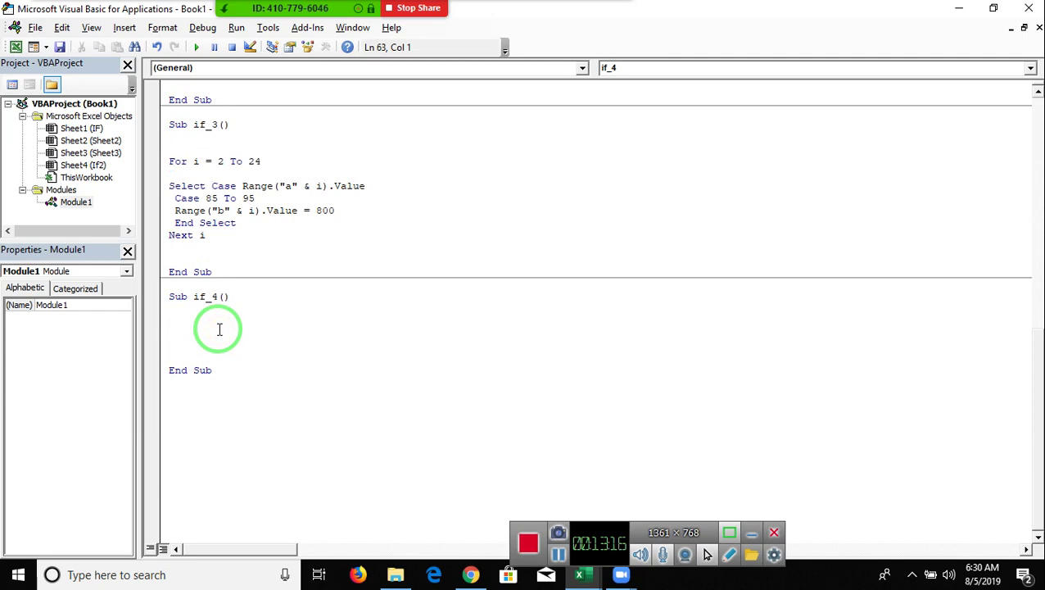
# Step: Write a For i = 2 To 11 loop closed by Next i inside if_4
pyautogui.scroll(4, 219, 329)
pyautogui.scroll(-3, 214, 329)
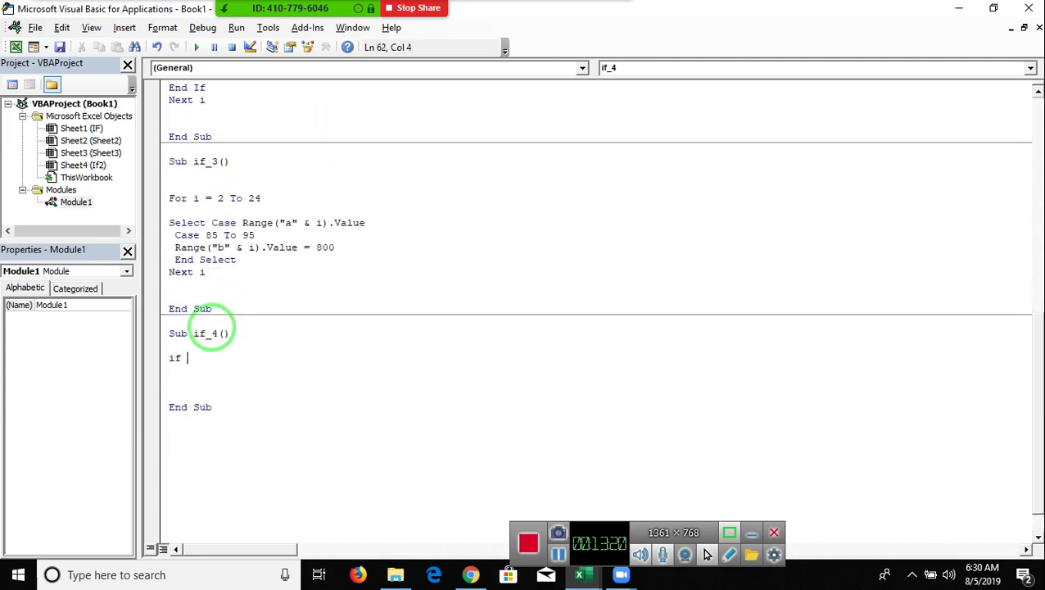
pyautogui.press('BackSpace')
pyautogui.press('BackSpace')
pyautogui.press('BackSpace')
pyautogui.write('for ')
pyautogui.write('i = 2 to')
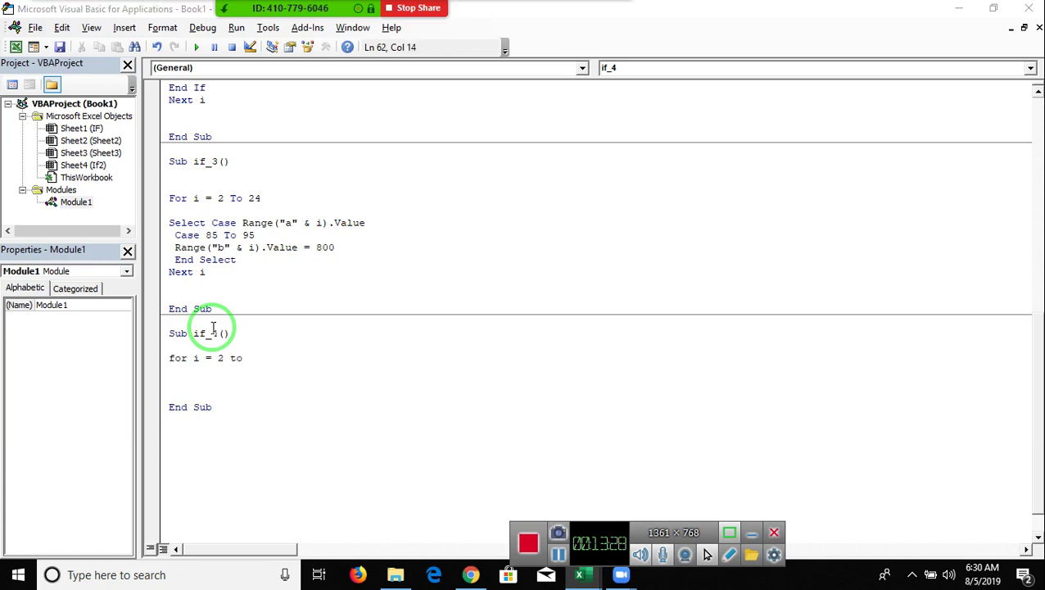
pyautogui.hotkey('alt', 'F11')
pyautogui.hotkey('alt', 'Tab')
pyautogui.write('11')
pyautogui.press('Return')
pyautogui.press('Return')
pyautogui.press('Return')
pyautogui.press('Return')
pyautogui.write('next i')
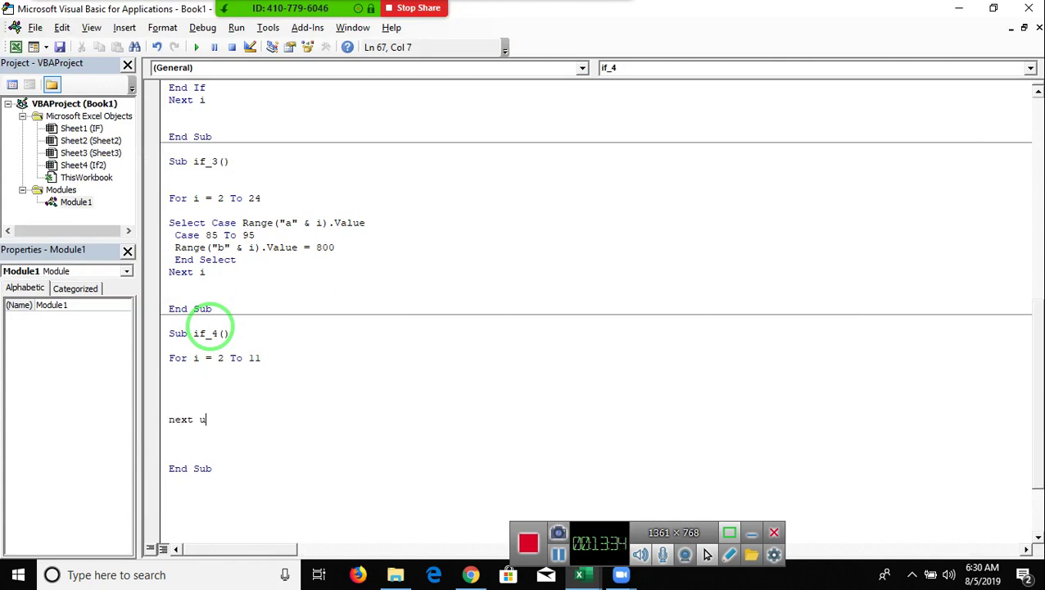
# Step: Add blank lines inside the loop and begin typing If Range("A
pyautogui.press('Up')
pyautogui.press('Up')
pyautogui.press('Return')
pyautogui.press('Return')
pyautogui.press('Return')
pyautogui.press('Up')
pyautogui.press('Up')
pyautogui.press('Up')
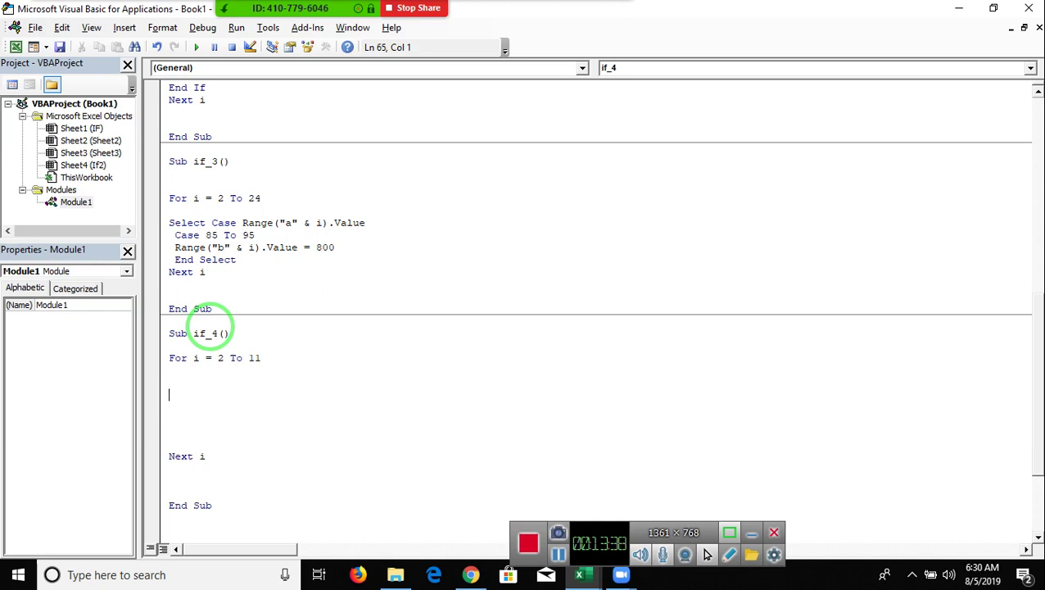
pyautogui.write('if ')
pyautogui.write('range("A')
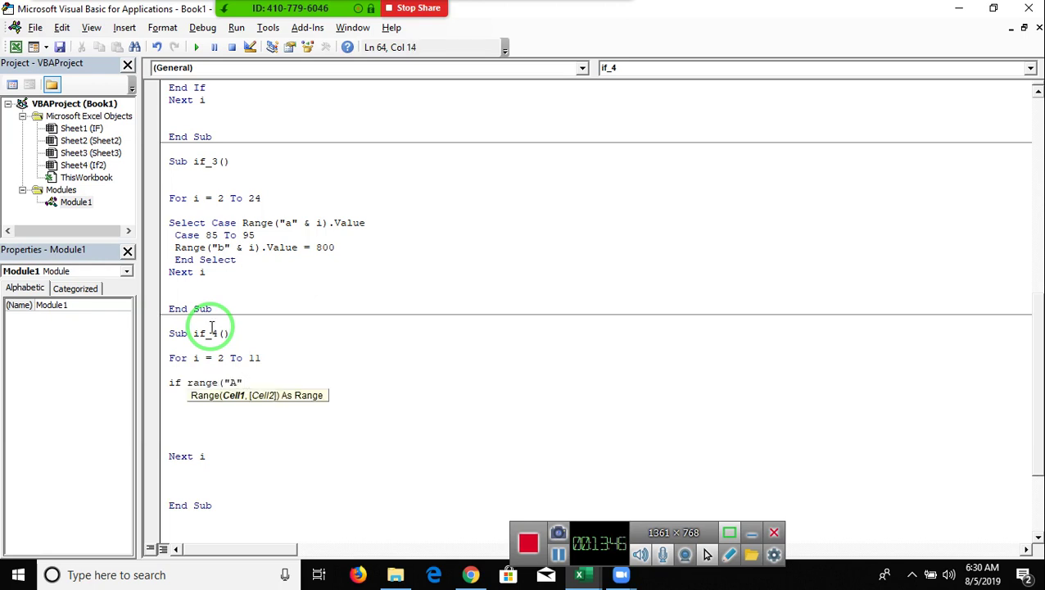
# Step: Write the first condition Range("B" & i).Value >= 30 and copy it
pyautogui.press('BackSpace')
pyautogui.write('B"')
pyautogui.write('& i')
pyautogui.write(').v')
pyautogui.press('Tab')
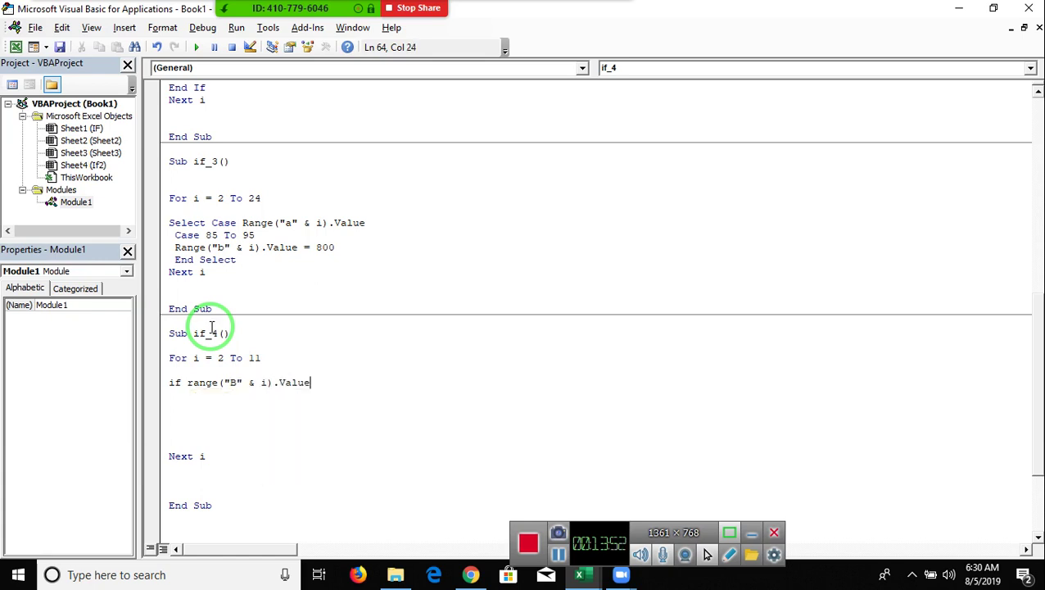
pyautogui.write('>=30')
pyautogui.hotkey('shift', 'Left')
pyautogui.hotkey('shift', 'Left')
pyautogui.hotkey('shift', 'Left')
pyautogui.hotkey('ctrl', 'c')
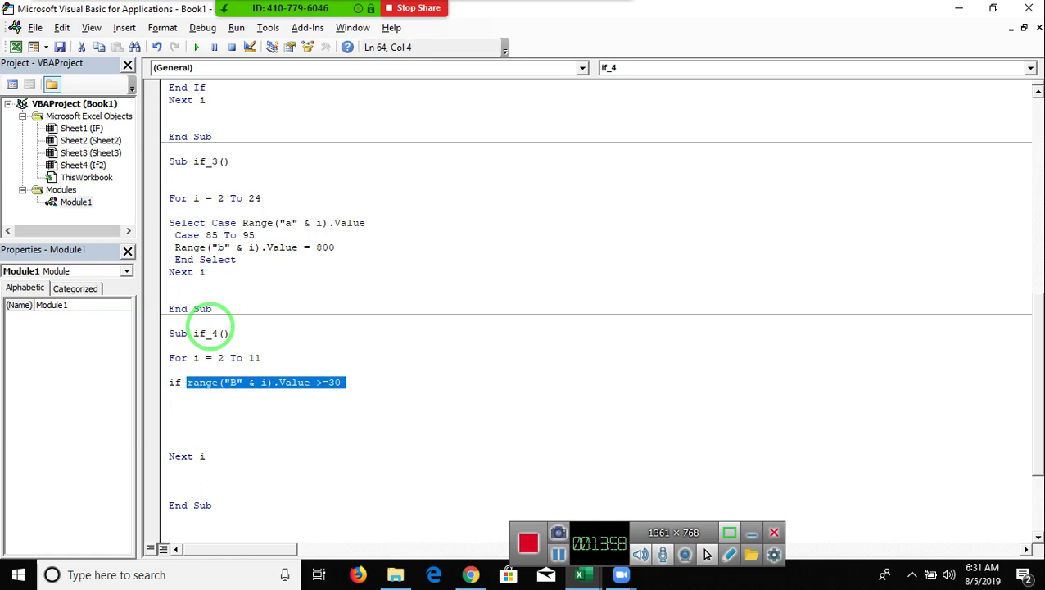
pyautogui.press('End')
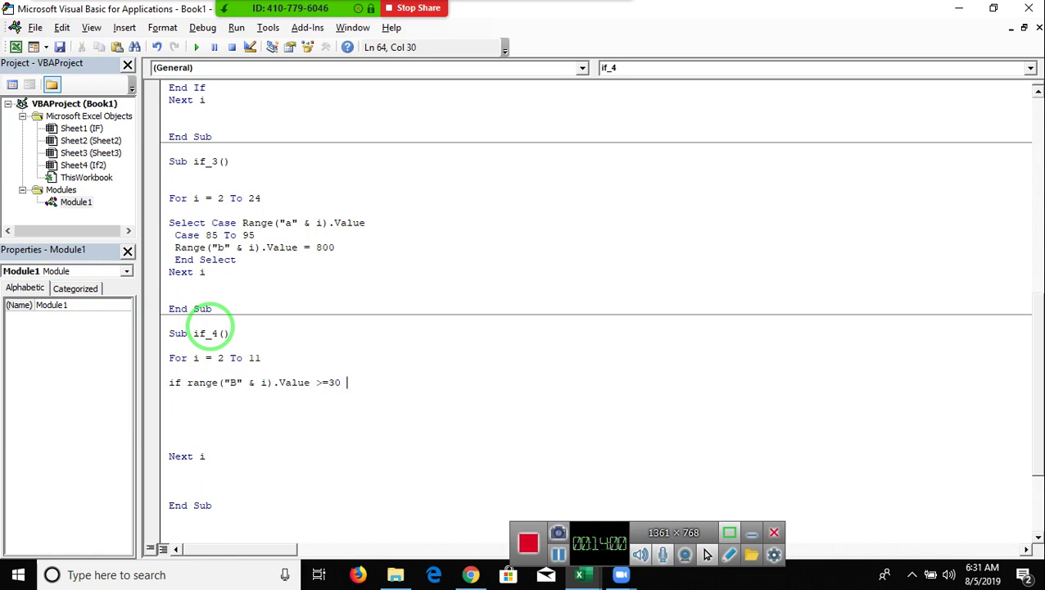
# Step: Add And with the same condition for column C
pyautogui.write('and')
pyautogui.hotkey('ctrl', 'v')
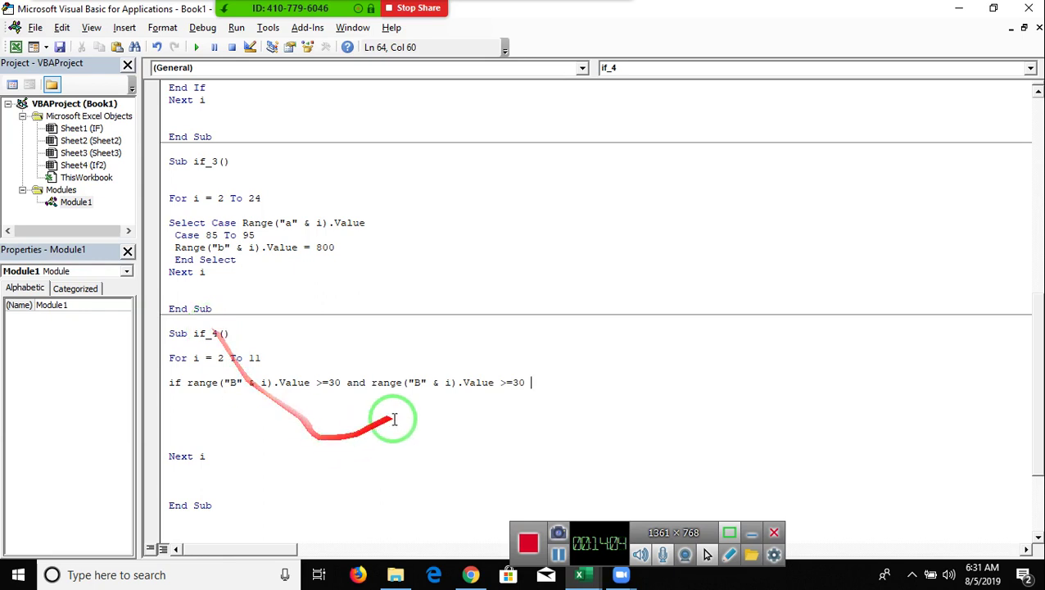
pyautogui.click(417, 381)
pyautogui.press('BackSpace')
pyautogui.write('c')
pyautogui.click(548, 384)
# Step: Add And with the same condition for column D
pyautogui.write('and')
pyautogui.hotkey('ctrl', 'v')
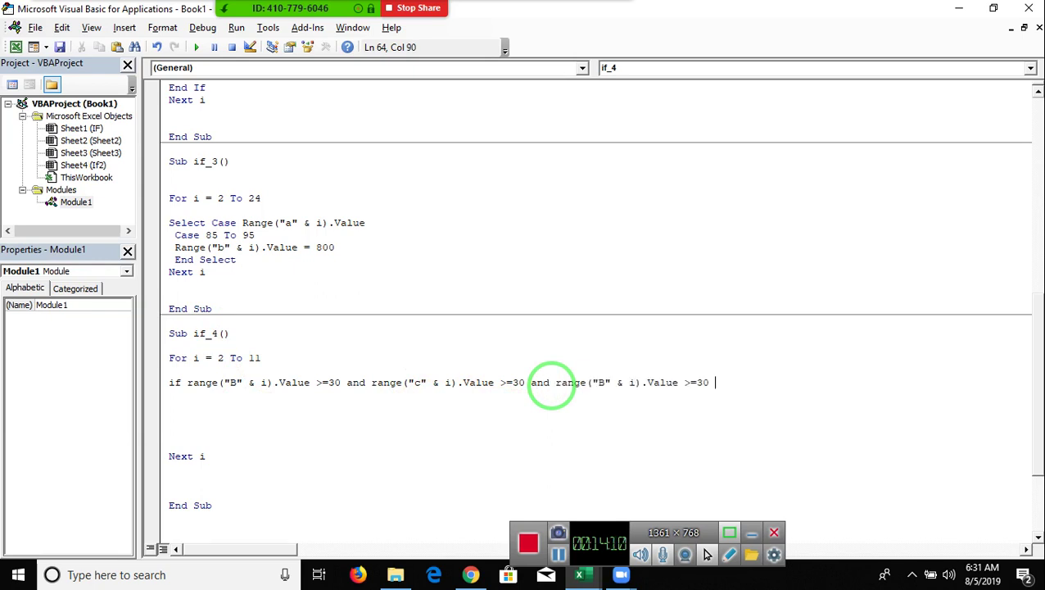
pyautogui.click(604, 383)
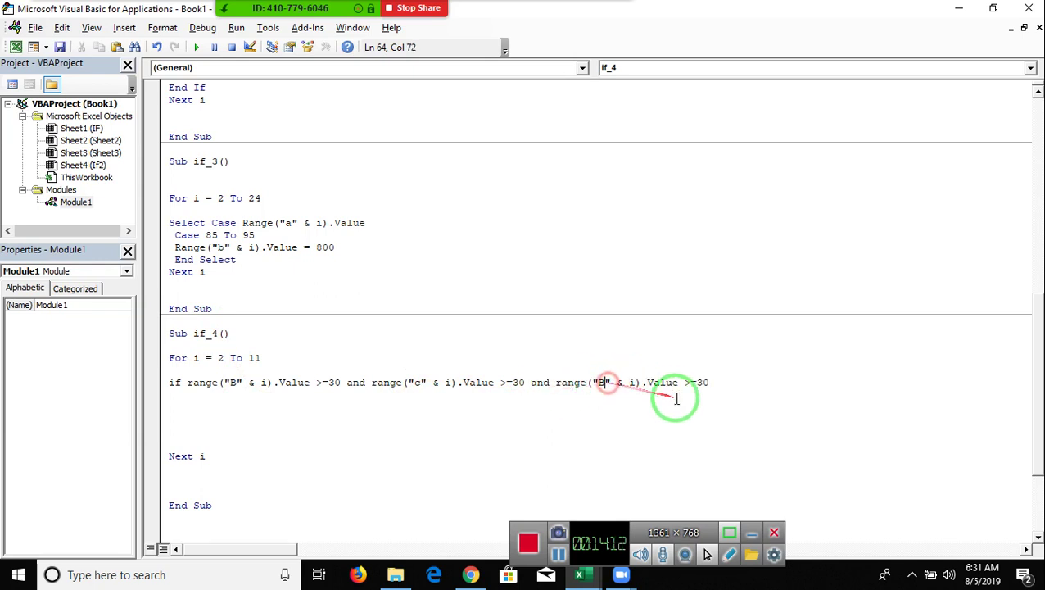
pyautogui.press('BackSpace')
pyautogui.write('c')
pyautogui.press('BackSpace')
pyautogui.write('d')
# Step: Add And with the column E condition and end the If line with Then
pyautogui.click(729, 383)
pyautogui.write('and')
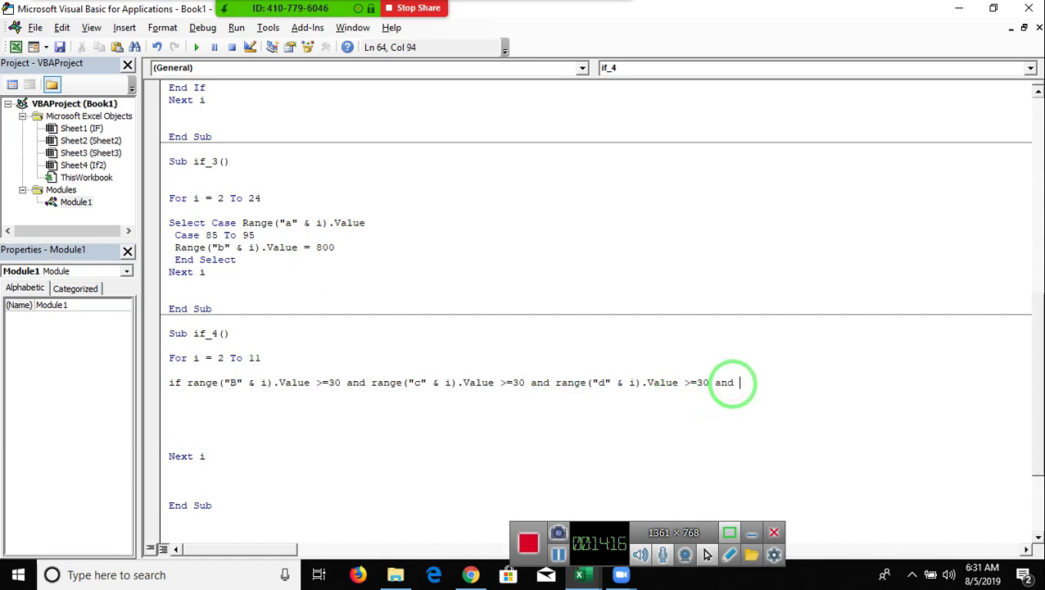
pyautogui.hotkey('ctrl', 'v')
pyautogui.click(790, 382)
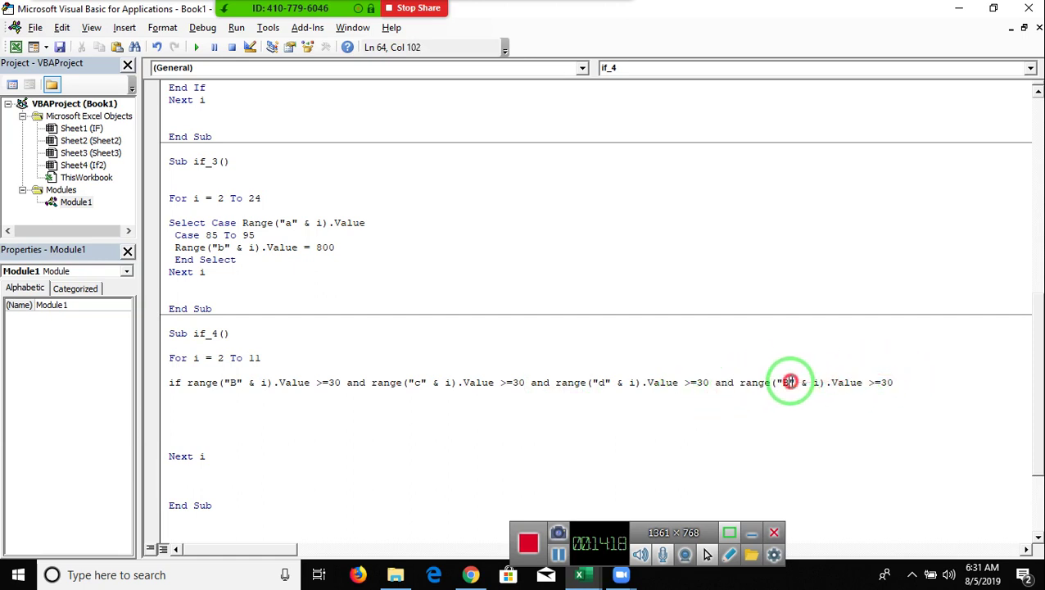
pyautogui.press('BackSpace')
pyautogui.write('e')
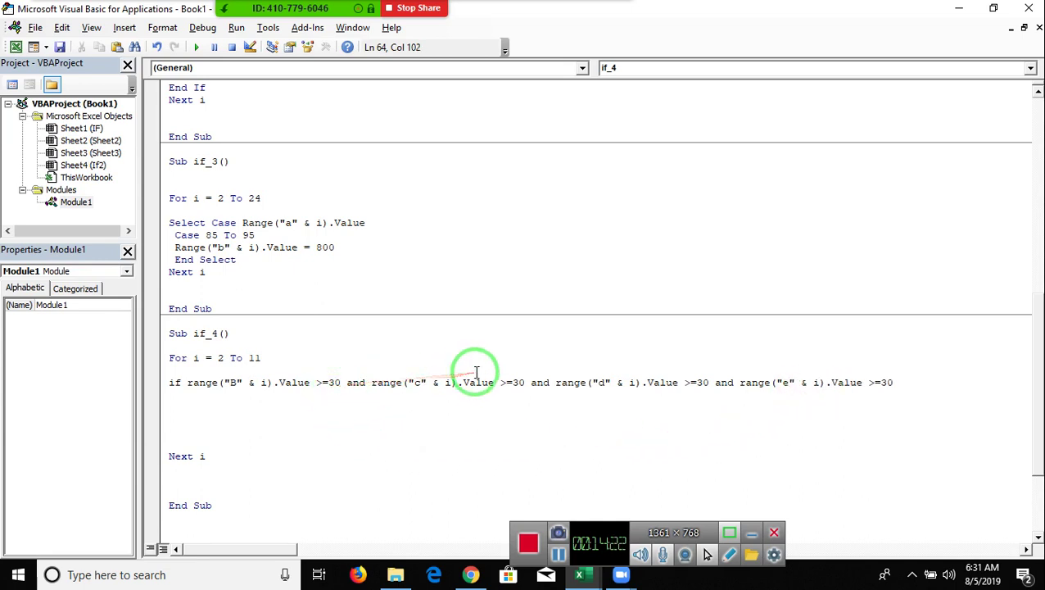
pyautogui.click(942, 380)
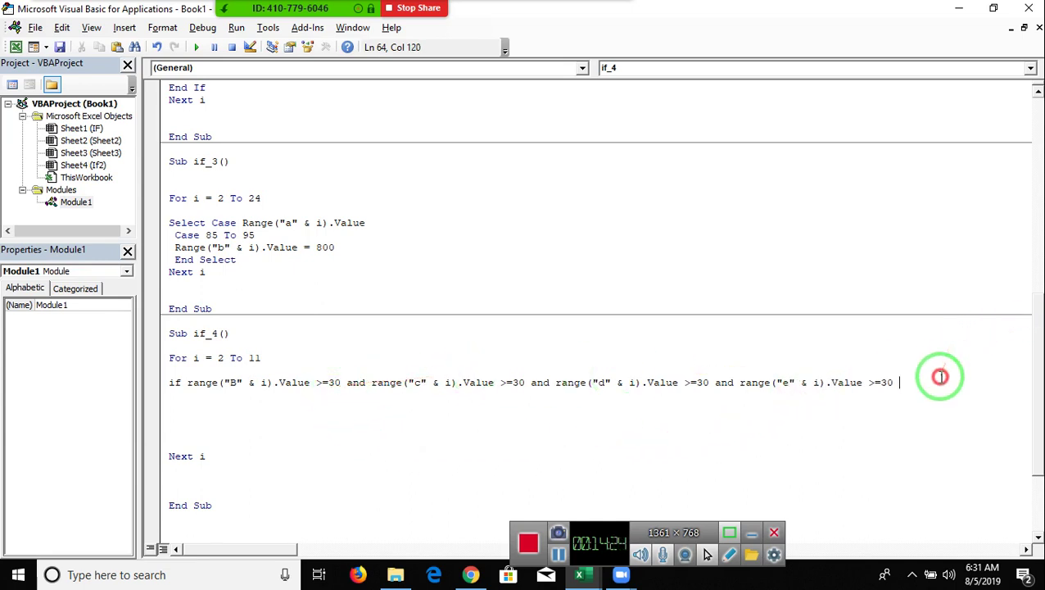
pyautogui.write('then')
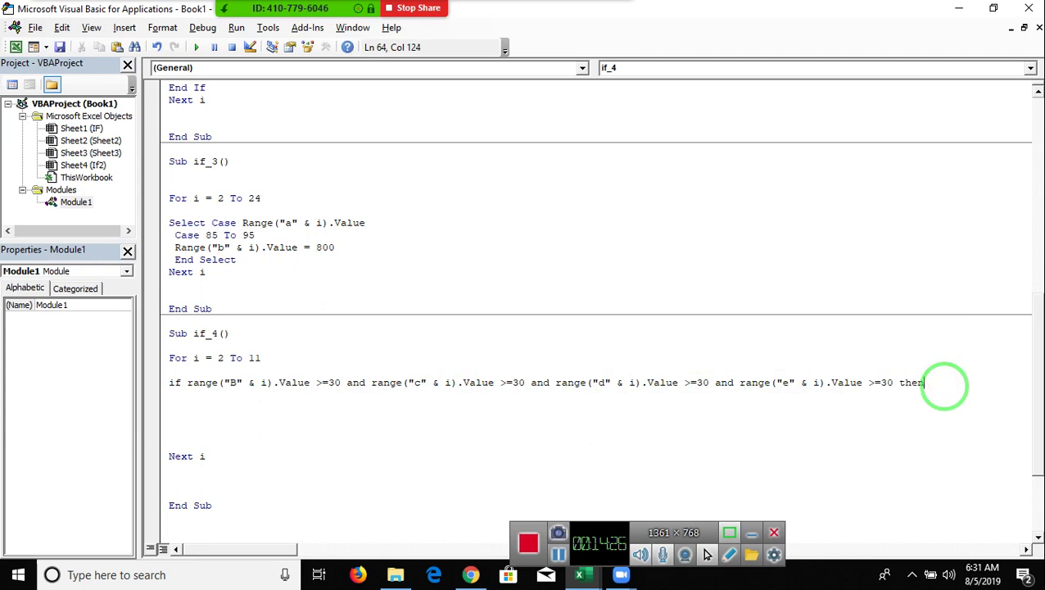
pyautogui.press('Return')
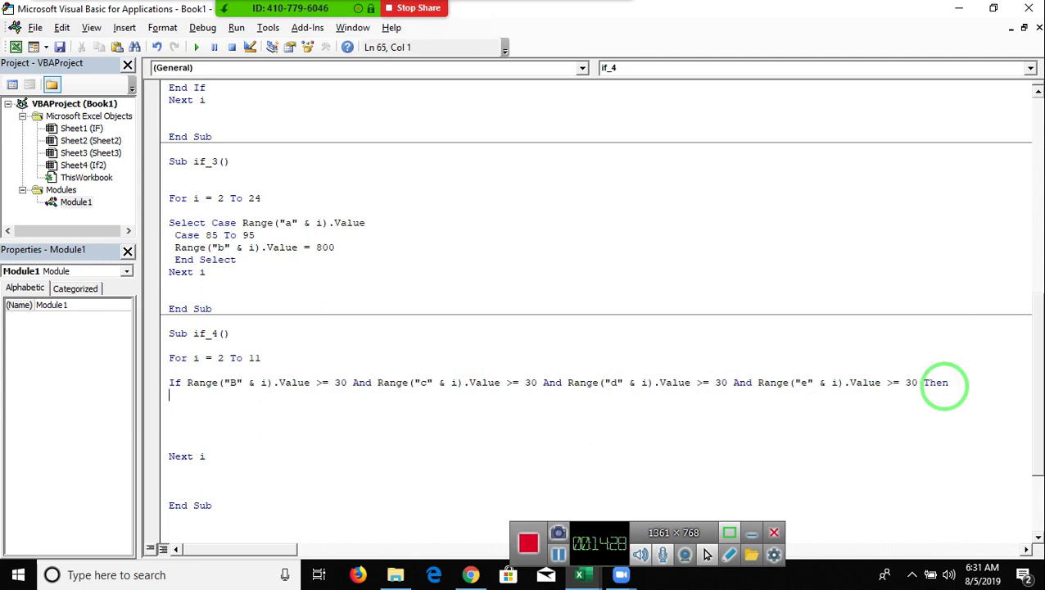
# Step: Rewrite the copied condition line as Range("F" & i).Value = "Pass" inside the If
pyautogui.write('range("B" & i).Value >=30')
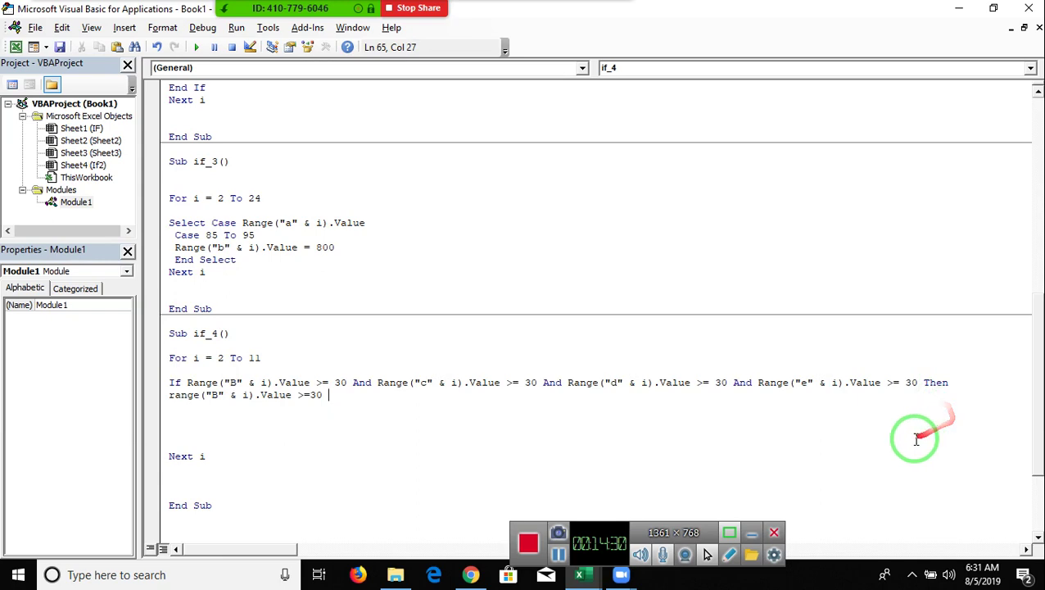
pyautogui.hotkey('alt', 'Tab')
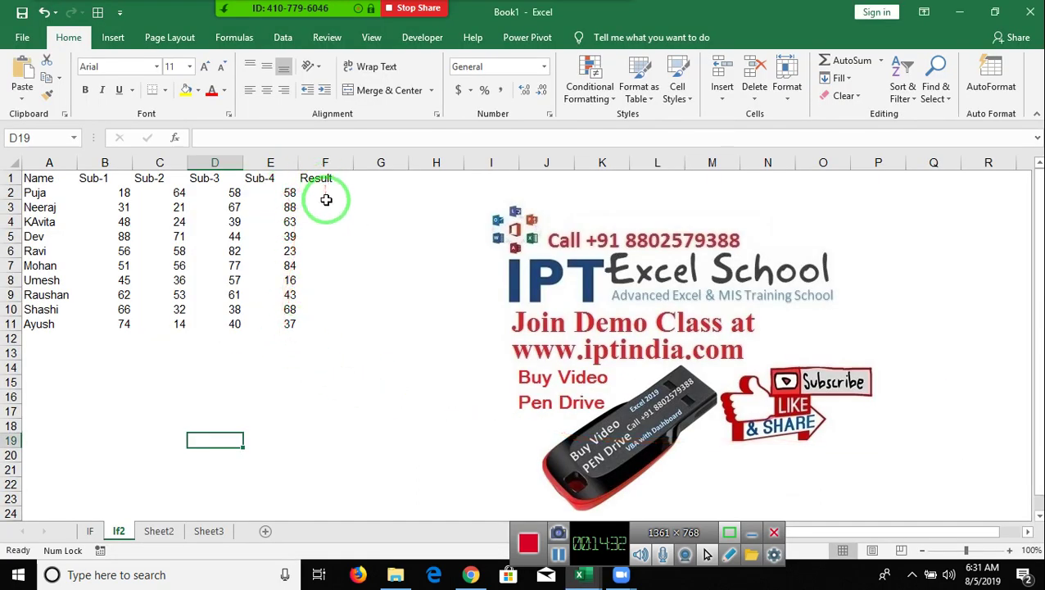
pyautogui.hotkey('alt', 'Tab')
pyautogui.click(218, 395)
pyautogui.press('BackSpace')
pyautogui.write('F')
pyautogui.click(294, 395)
pyautogui.press('Delete')
pyautogui.write('=')
pyautogui.press('Delete')
pyautogui.press('Delete')
pyautogui.press('Delete')
pyautogui.write('"Pass"')
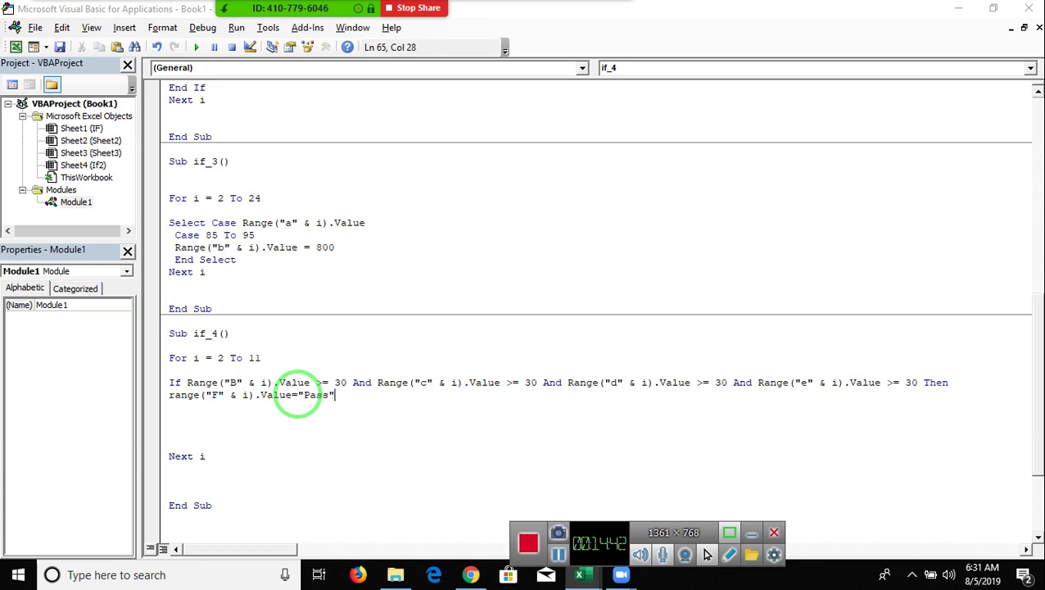
pyautogui.press('Return')
# Step: Add an Else branch with a line setting the value to "Fail"
pyautogui.write('esle')
pyautogui.press('Return')
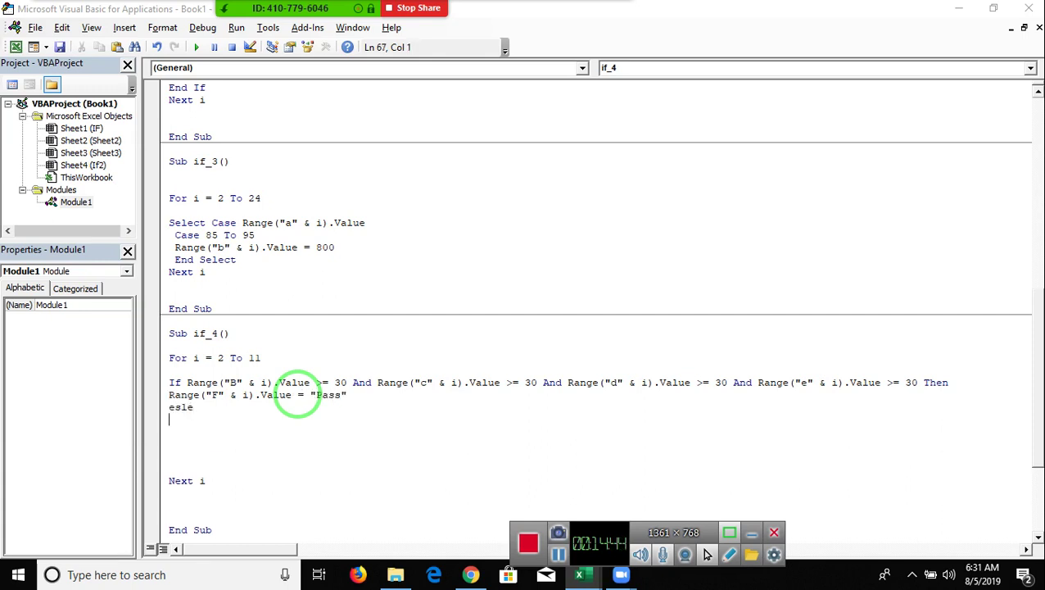
pyautogui.press('BackSpace')
pyautogui.press('BackSpace')
pyautogui.press('BackSpace')
pyautogui.press('BackSpace')
pyautogui.write('lse')
pyautogui.press('Return')
pyautogui.write('range("B" & i).Value >=30')
pyautogui.press('BackSpace')
pyautogui.press('BackSpace')
pyautogui.press('BackSpace')
pyautogui.press('BackSpace')
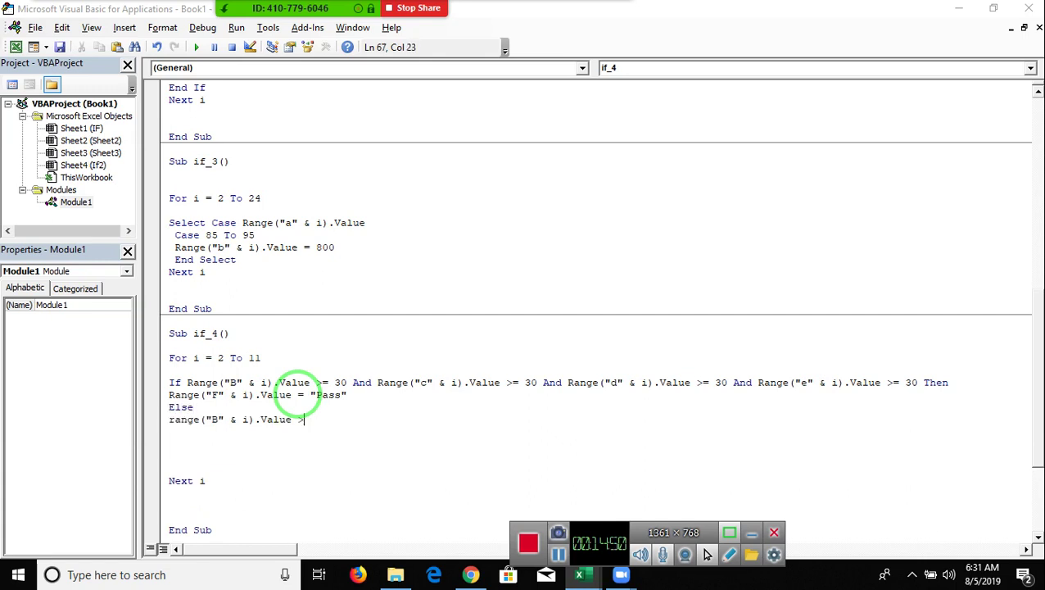
pyautogui.write('= "')
pyautogui.write('Fail"')
pyautogui.press('Return')
# Step: Close the block with End If and change the Fail line's column to F
pyautogui.write('end')
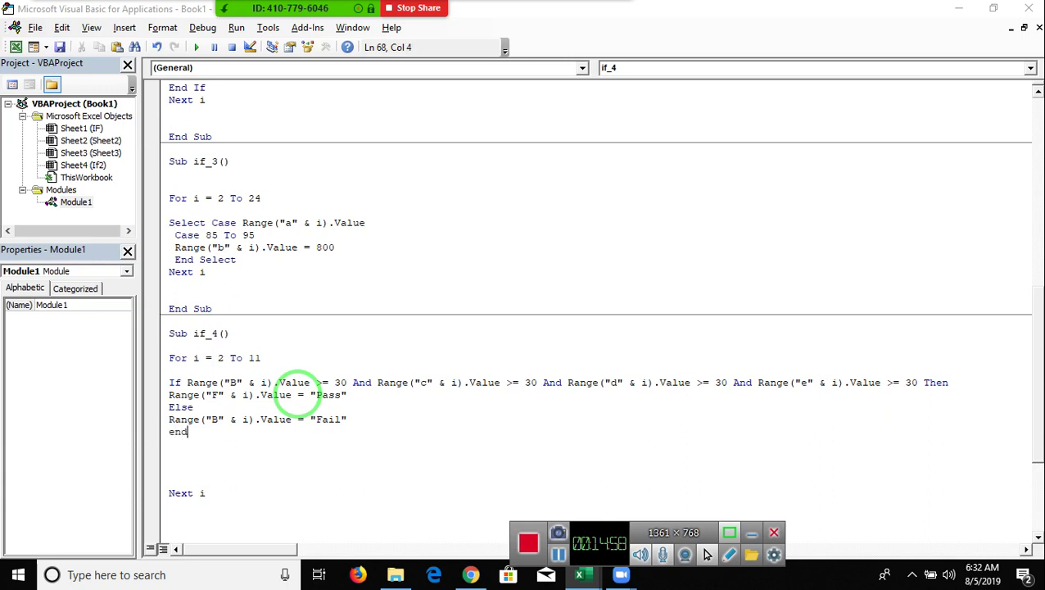
pyautogui.write('f')
pyautogui.press('Up')
pyautogui.press('Up')
pyautogui.press('Up')
pyautogui.press('Down')
pyautogui.press('Down')
pyautogui.press('Right')
pyautogui.press('Delete')
pyautogui.write('F')
pyautogui.press('Down')
pyautogui.click(217, 469)
pyautogui.scroll(-5, 214, 458)
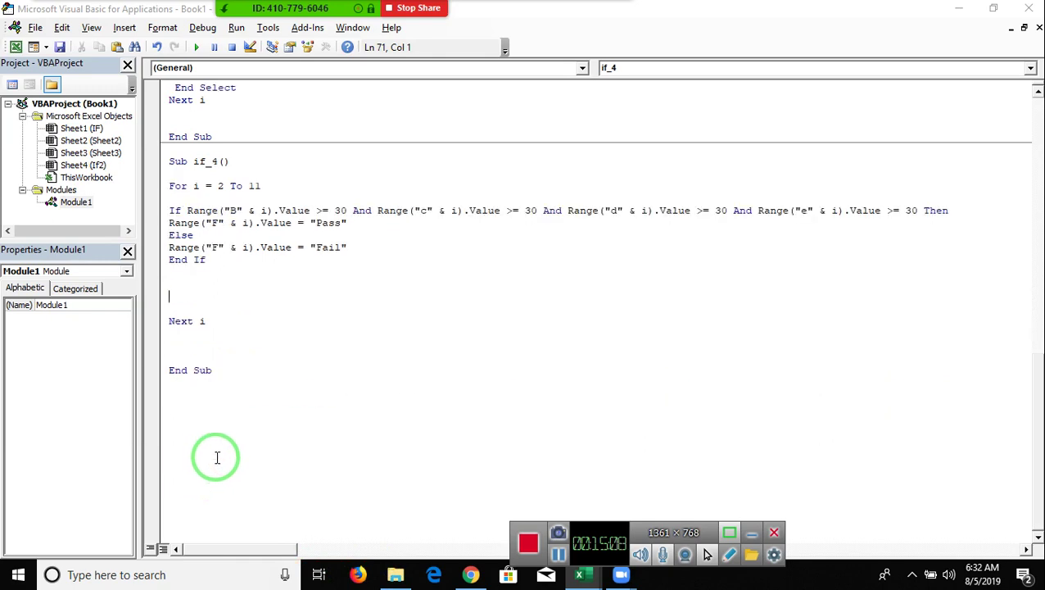
# Step: Run if_4 and check the Pass/Fail results in column F of the If2 sheet
pyautogui.click(197, 47)
pyautogui.hotkey('alt', 'Tab')
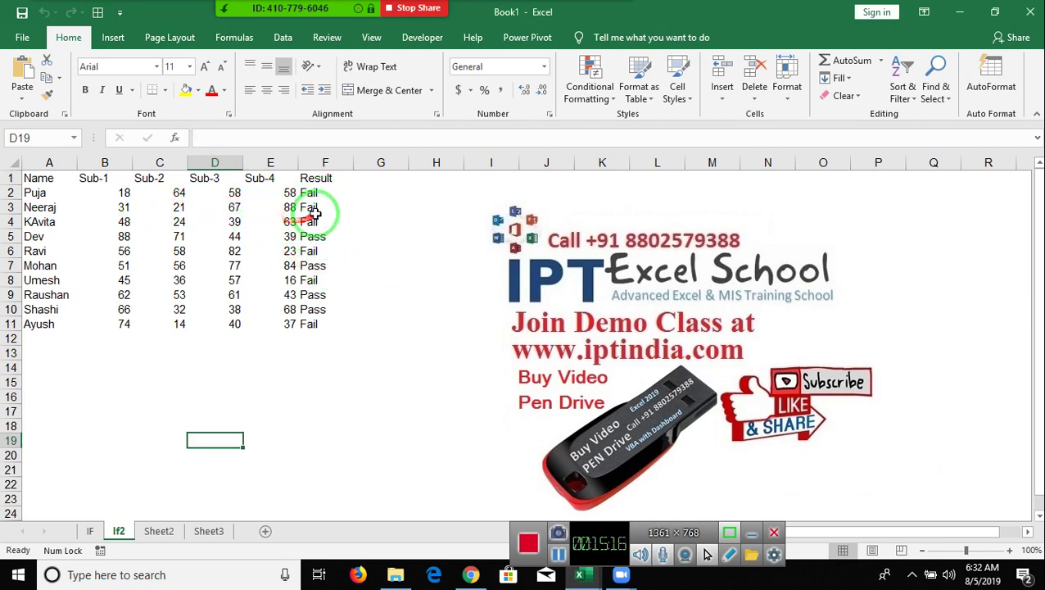
pyautogui.click(314, 194)
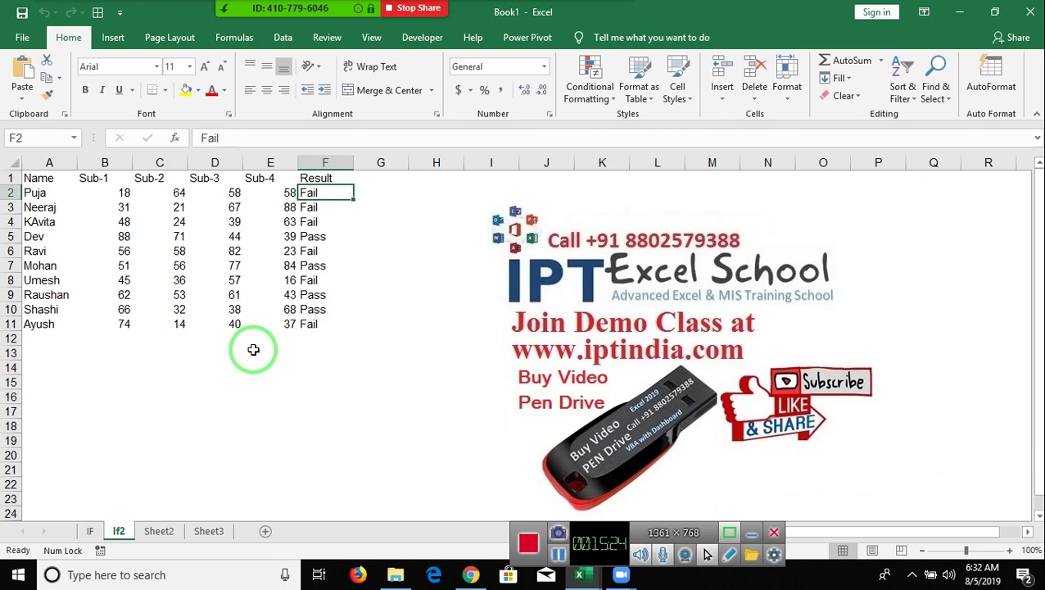
# Step: Return to the macro code and highlight the And keyword in the If condition
pyautogui.hotkey('alt', 'F11')
pyautogui.moveTo(270, 306); pyautogui.dragTo(315, 197)
pyautogui.doubleClick(358, 210)
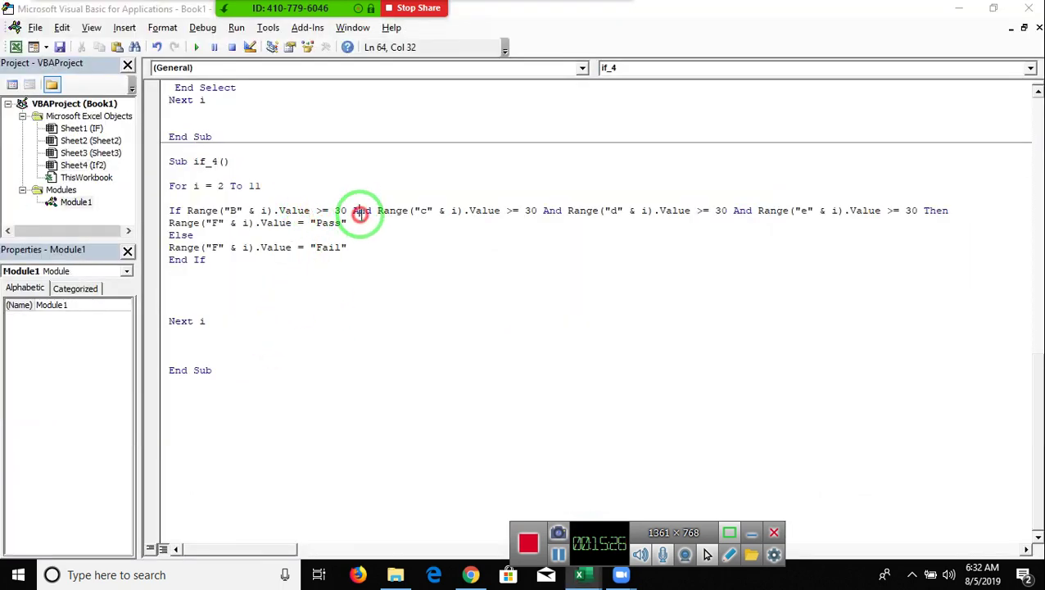
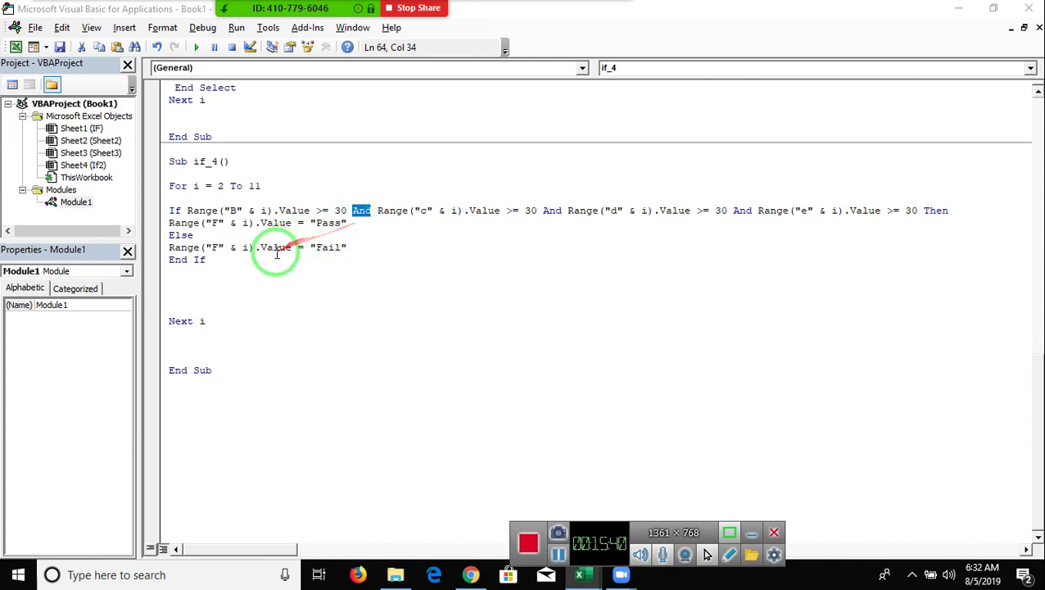
# Step: Highlight the finished if_4 procedure to review its Pass/Fail code
pyautogui.moveTo(243, 361)
pyautogui.mouseDown()
pyautogui.moveTo(176, 221)
pyautogui.moveTo(168, 145)
pyautogui.mouseUp()
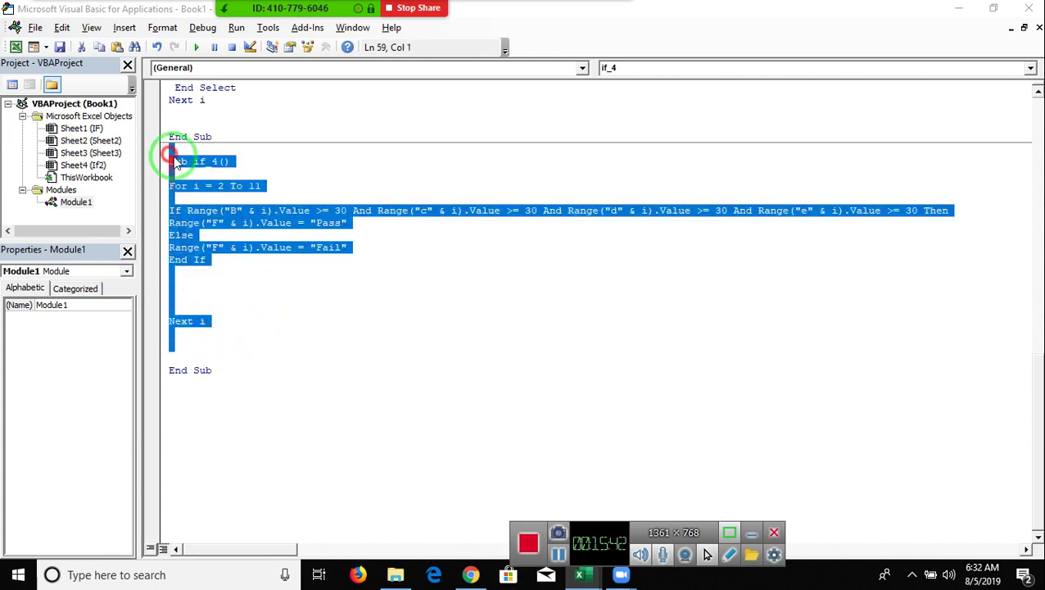
pyautogui.click(233, 376)
pyautogui.moveTo(232, 377); pyautogui.dragTo(174, 150)
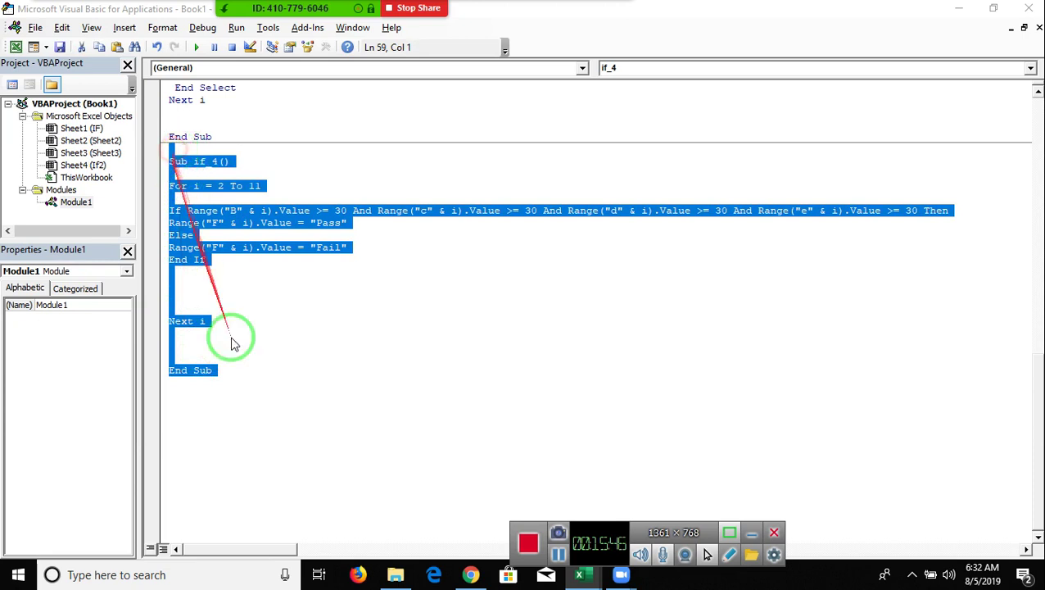
pyautogui.click(254, 424)
# Step: Type 'sub if_5' after End Sub, dismiss the compile error and remove the stray 'sub'
pyautogui.click(233, 374)
pyautogui.write('sub if_')
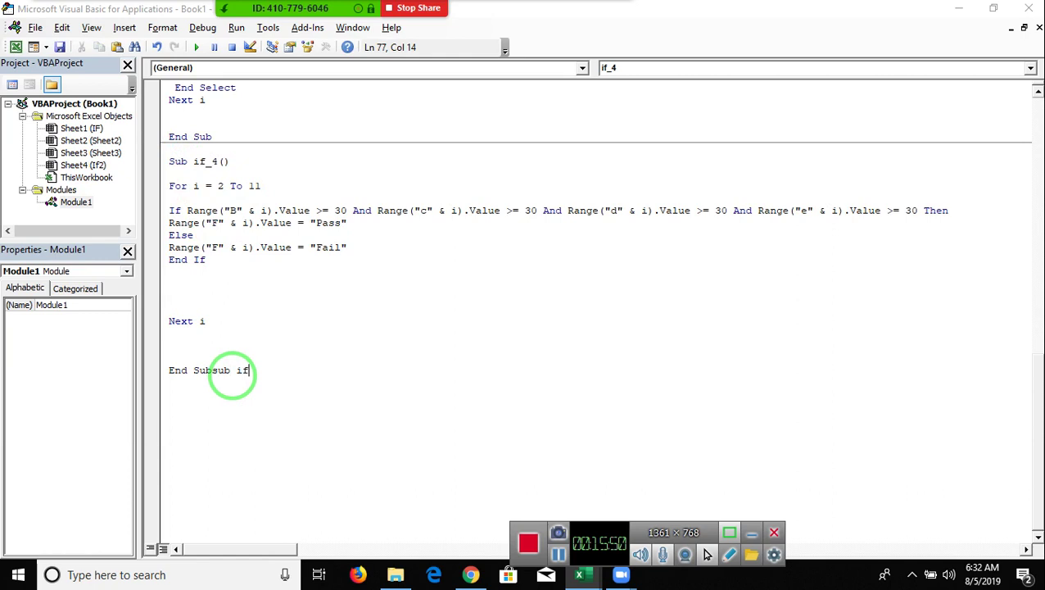
pyautogui.write('5')
pyautogui.press('Return')
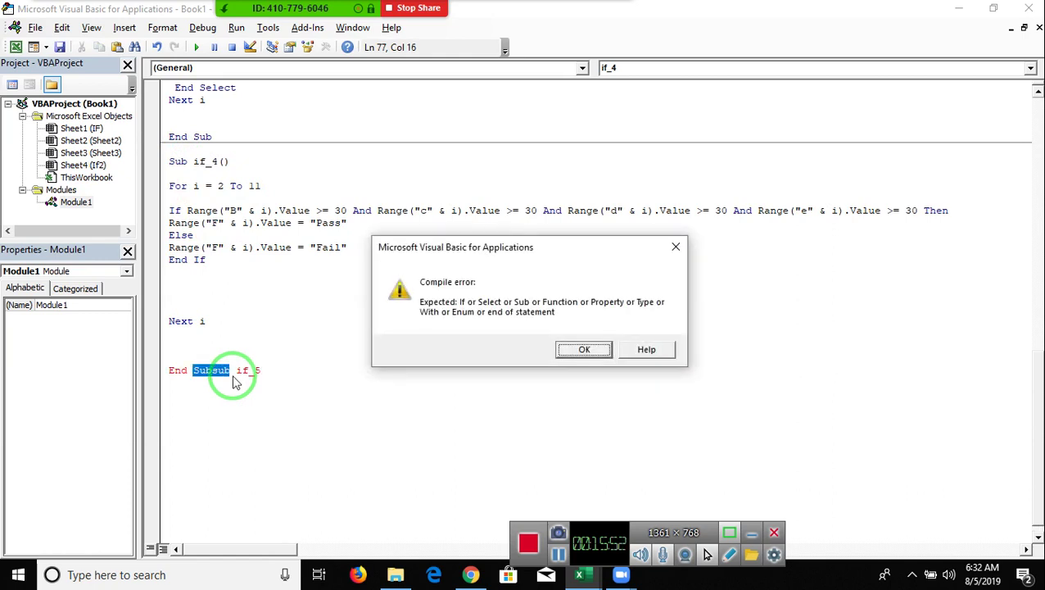
pyautogui.press('Return')
pyautogui.click(232, 372)
pyautogui.press('BackSpace')
pyautogui.press('BackSpace')
pyautogui.press('BackSpace')
pyautogui.press('Right')
pyautogui.press('Right')
pyautogui.press('Right')
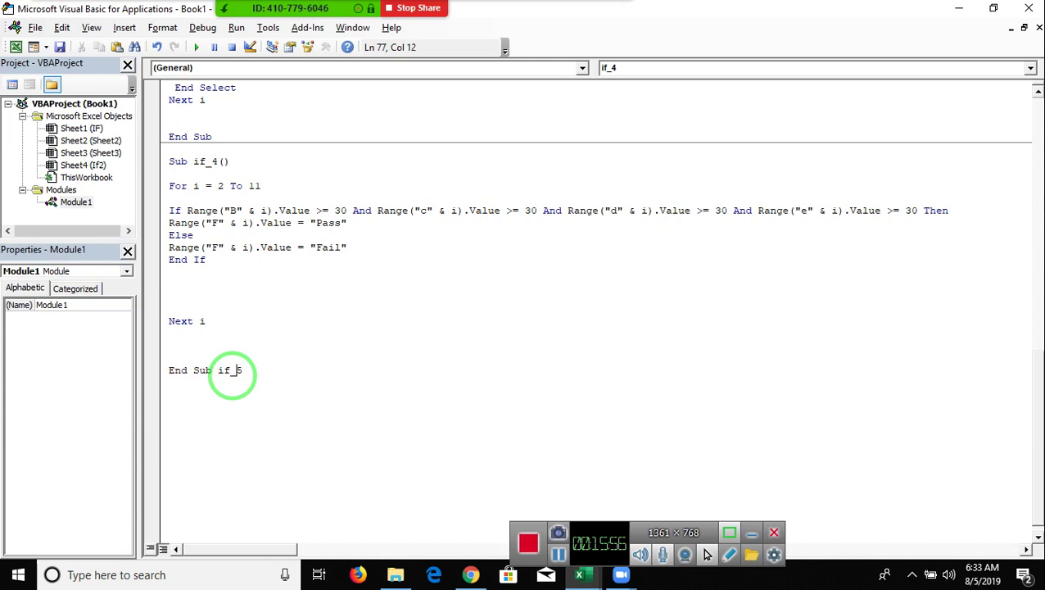
pyautogui.write('()')
pyautogui.doubleClick(233, 372)
pyautogui.press('Return')
pyautogui.press('Return')
pyautogui.press('Return')
# Step: Enter the Sub if_5() header and add blank lines inside the procedure
pyautogui.write('su')
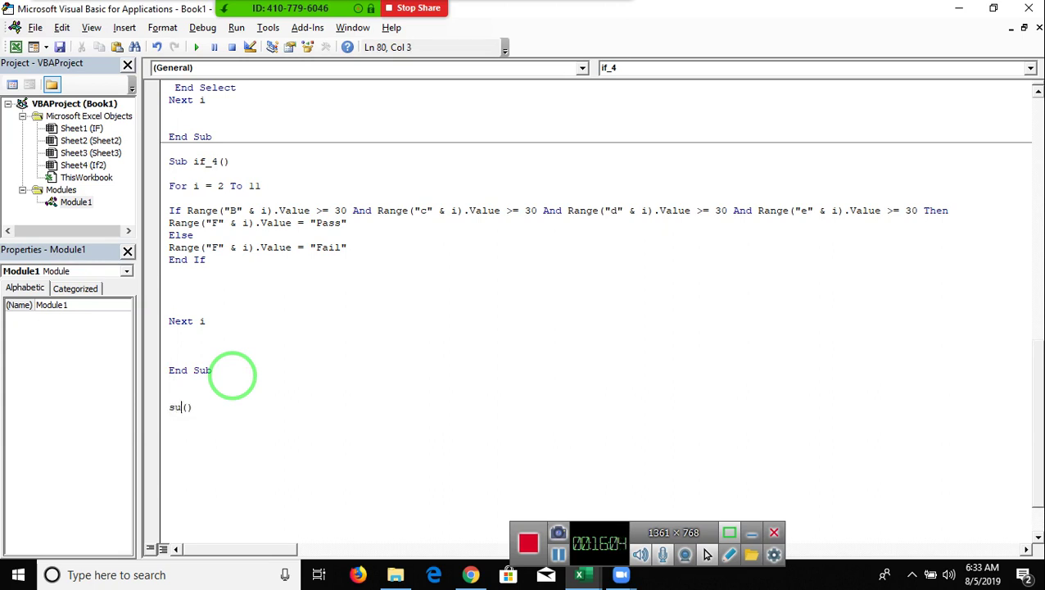
pyautogui.write('b if_5')
pyautogui.press('Return')
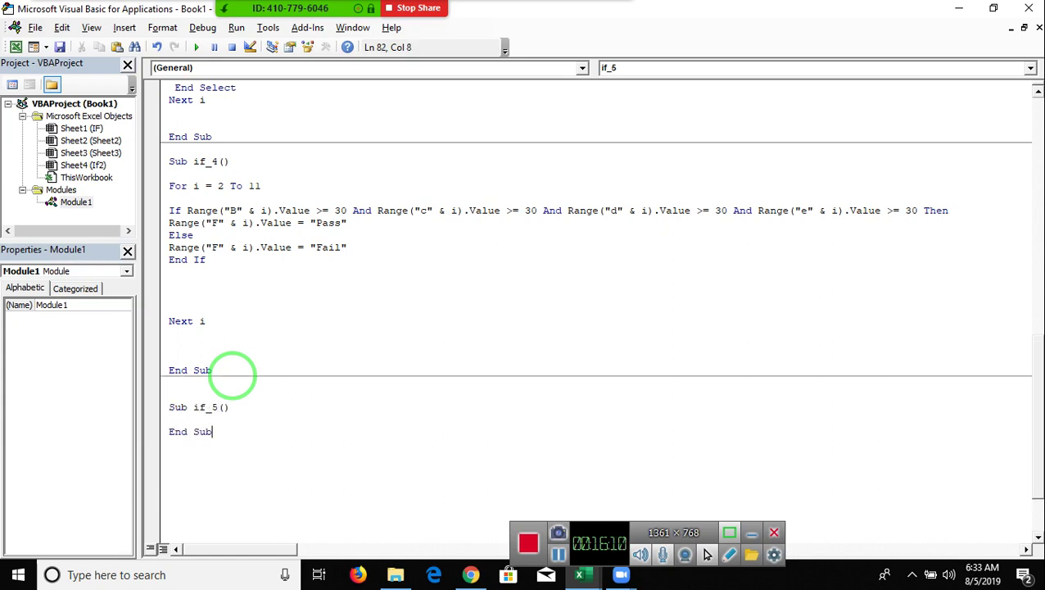
pyautogui.press('Return')
pyautogui.press('Return')
# Step: Write an empty For i = 2 To 11 … Next i loop with blank lines inside
pyautogui.press('Return')
pyautogui.press('Return')
pyautogui.press('Up')
pyautogui.press('Up')
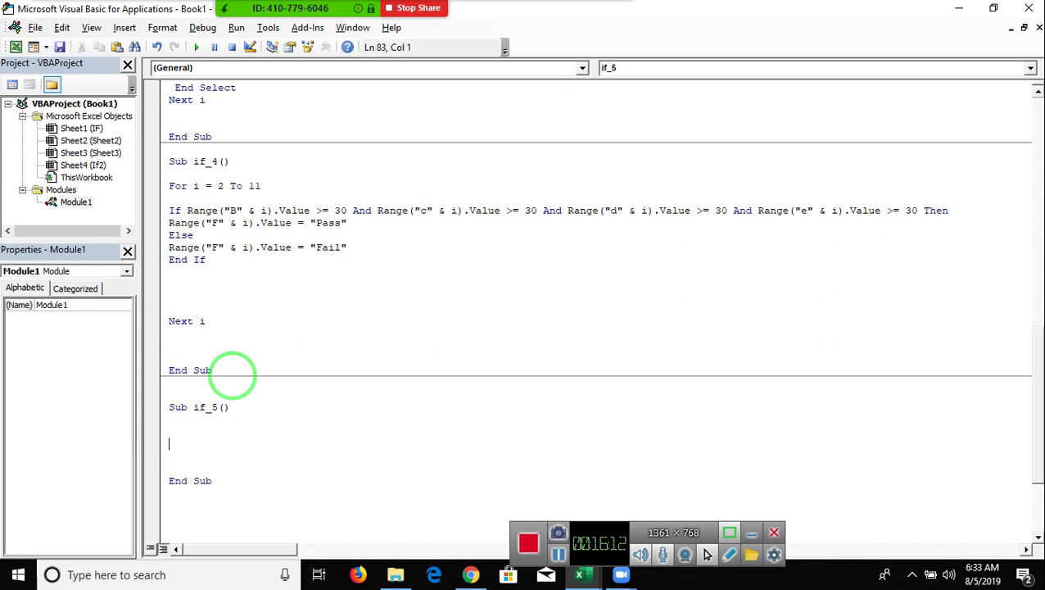
pyautogui.write('for i')
pyautogui.write(' = 2 t')
pyautogui.press('Return')
pyautogui.press('Return')
pyautogui.press('Return')
pyautogui.press('Return')
pyautogui.write('next i')
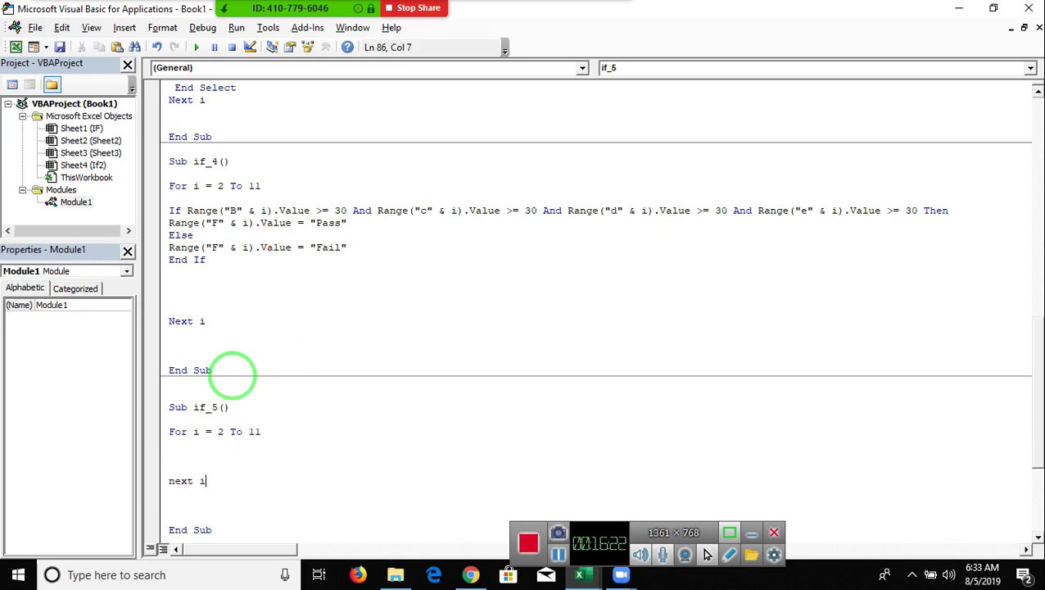
pyautogui.press('Return')
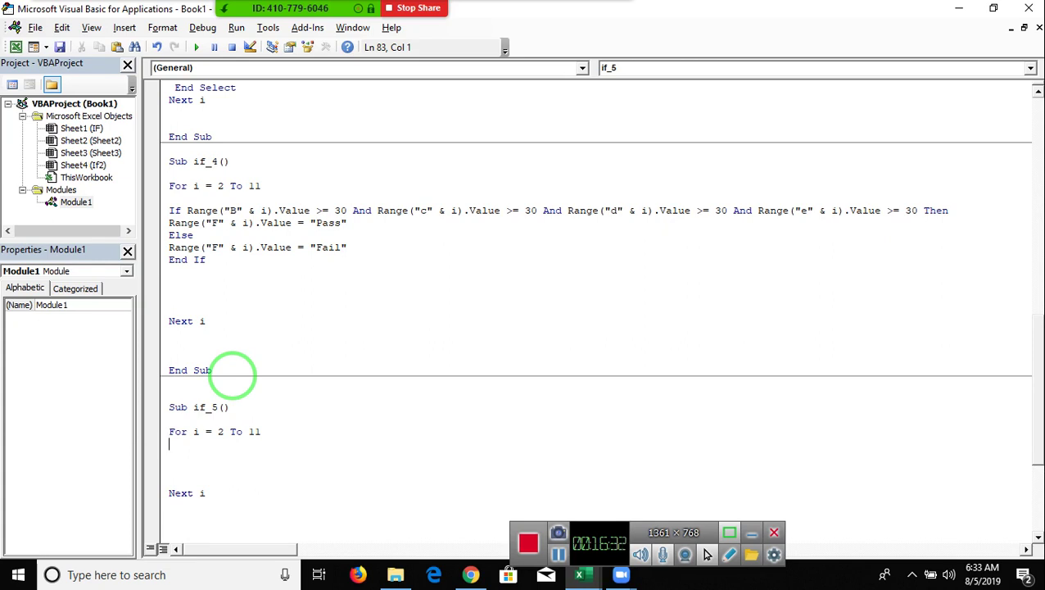
pyautogui.press('Down')
pyautogui.press('Return')
pyautogui.scroll(-2, 234, 376)
pyautogui.scroll(-4, 236, 501)
pyautogui.press('Up')
pyautogui.press('Up')
pyautogui.press('Up')
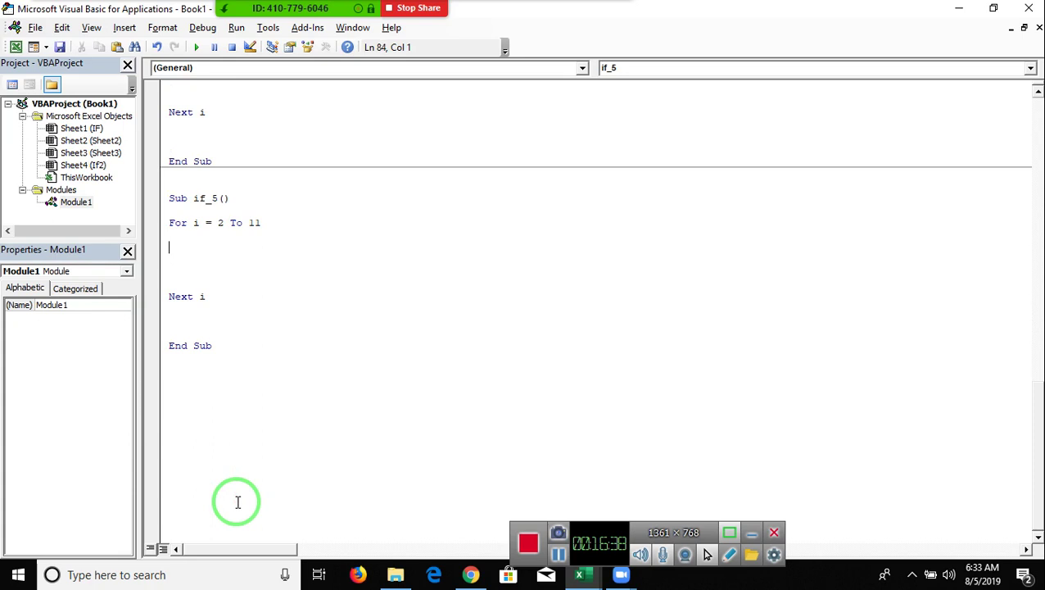
# Step: Write the first check: If Range("B" & i).Value >= 33 Then
pyautogui.write('i')
pyautogui.write('g')
pyautogui.write('(')
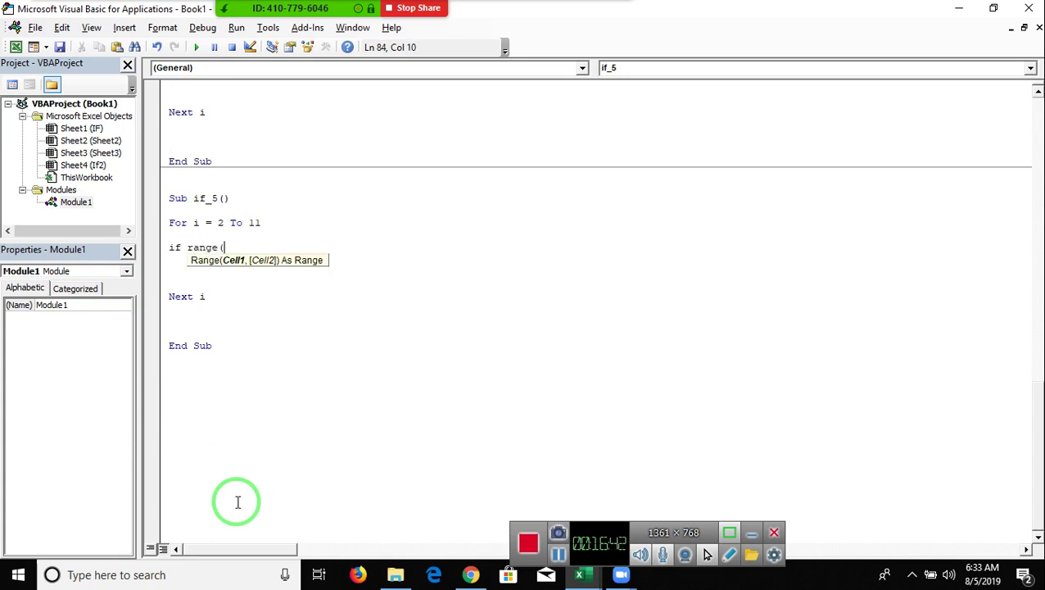
pyautogui.write('B')
pyautogui.write(').v')
pyautogui.press('Down')
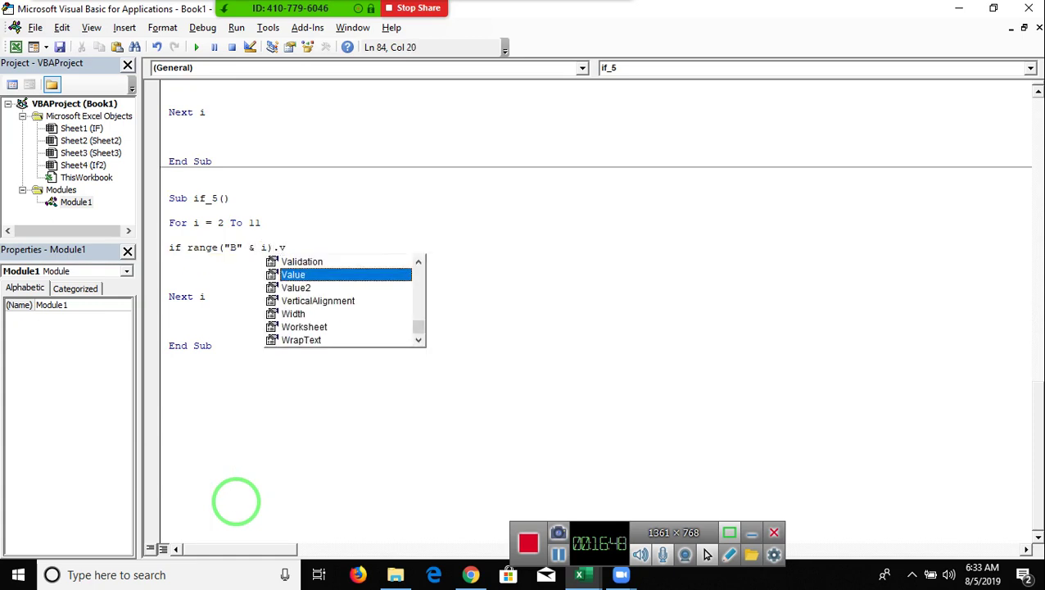
pyautogui.press('Tab')
pyautogui.write('>')
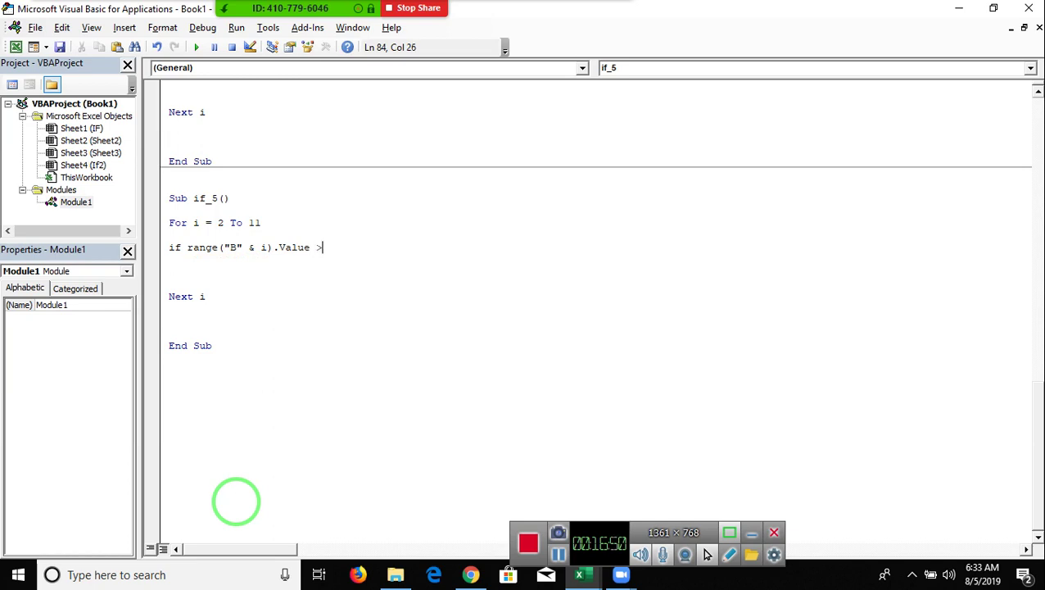
pyautogui.write('=33')
pyautogui.press('Return')
pyautogui.press('Return')
pyautogui.write('en')
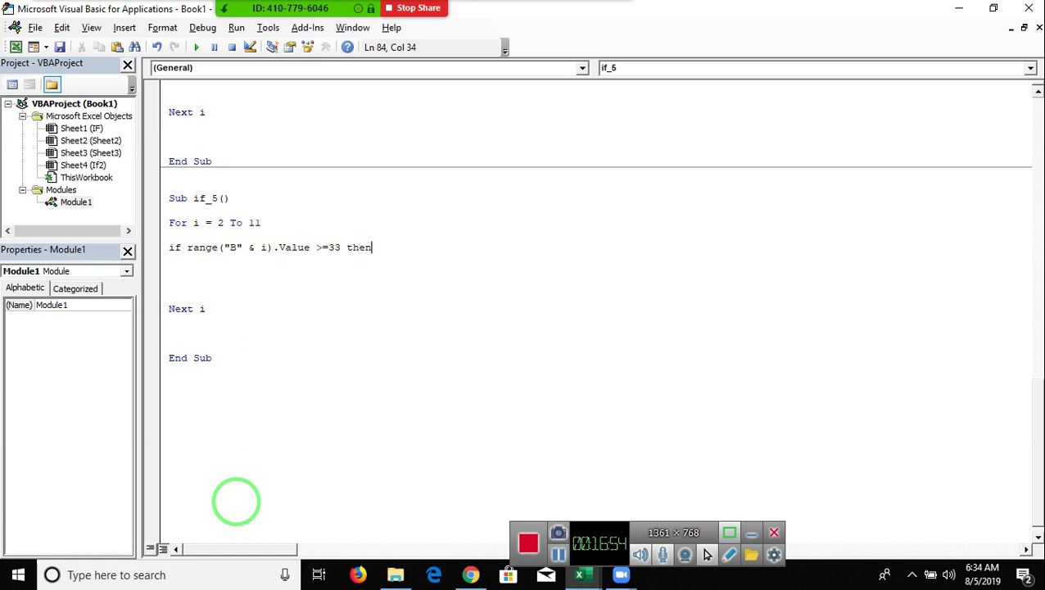
pyautogui.press('Return')
# Step: Copy the If line, paste it indented and change its column to C
pyautogui.hotkey('shift', 'Down')
pyautogui.hotkey('ctrl', 'c')
pyautogui.press('Right')
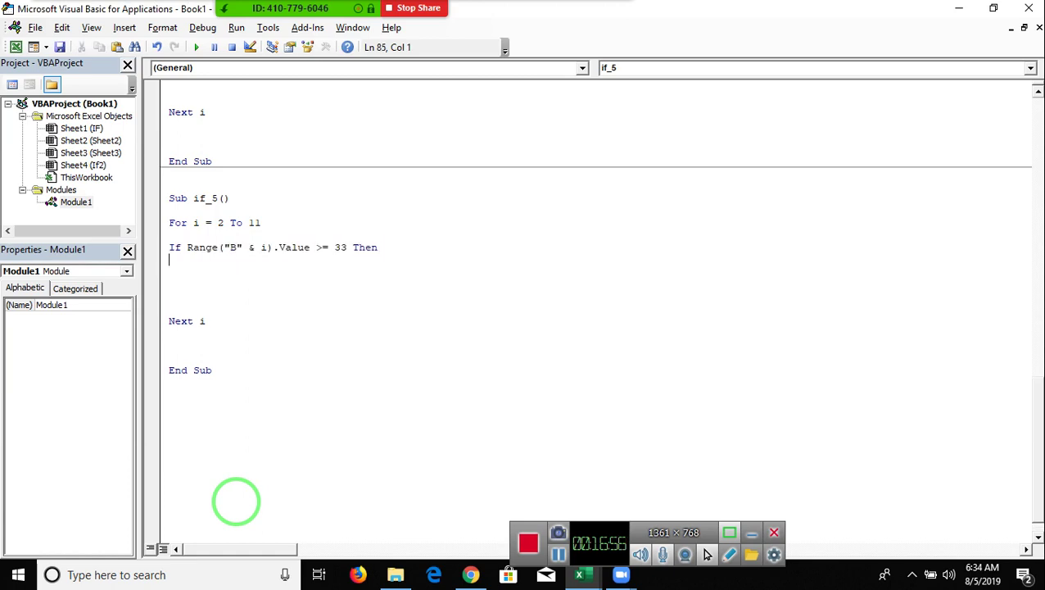
pyautogui.press('Return')
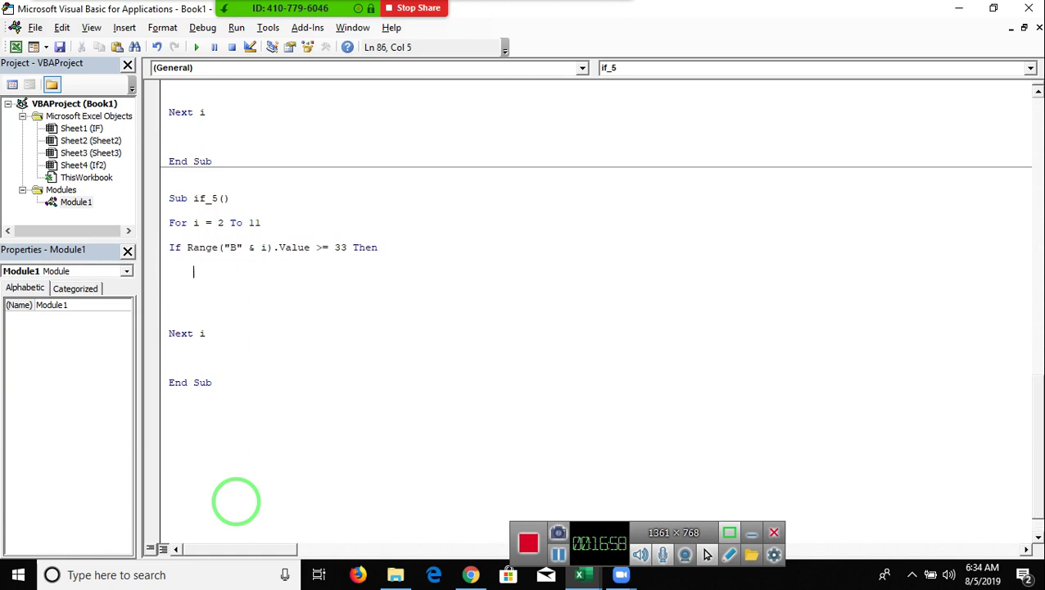
pyautogui.hotkey('ctrl', 'v')
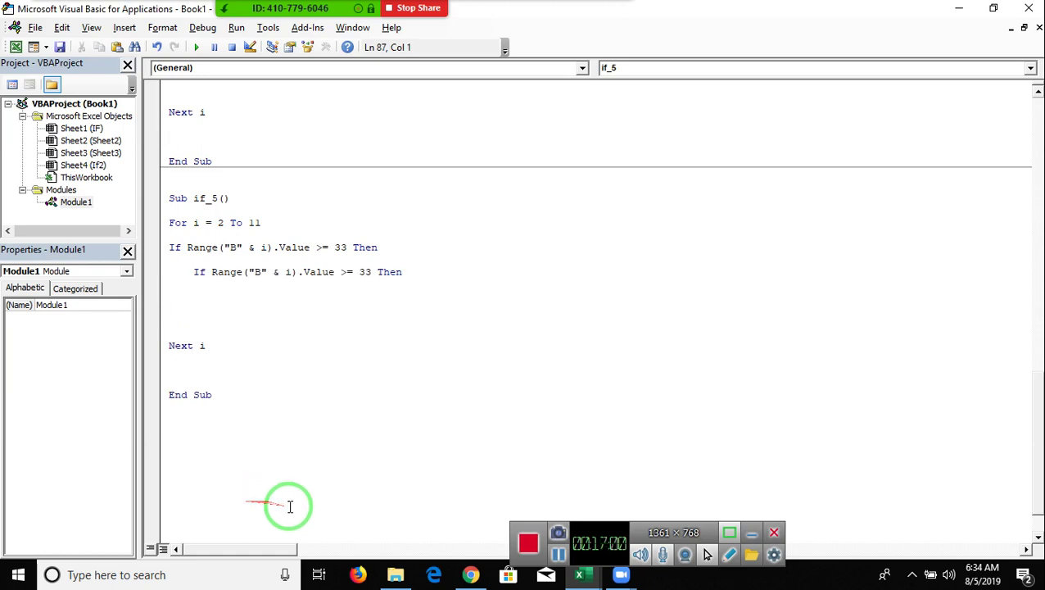
pyautogui.click(255, 272)
pyautogui.doubleClick(255, 272)
pyautogui.write('V')
pyautogui.hotkey('shift', 'Left')
pyautogui.write('C')
pyautogui.press('Down')
pyautogui.press('Down')
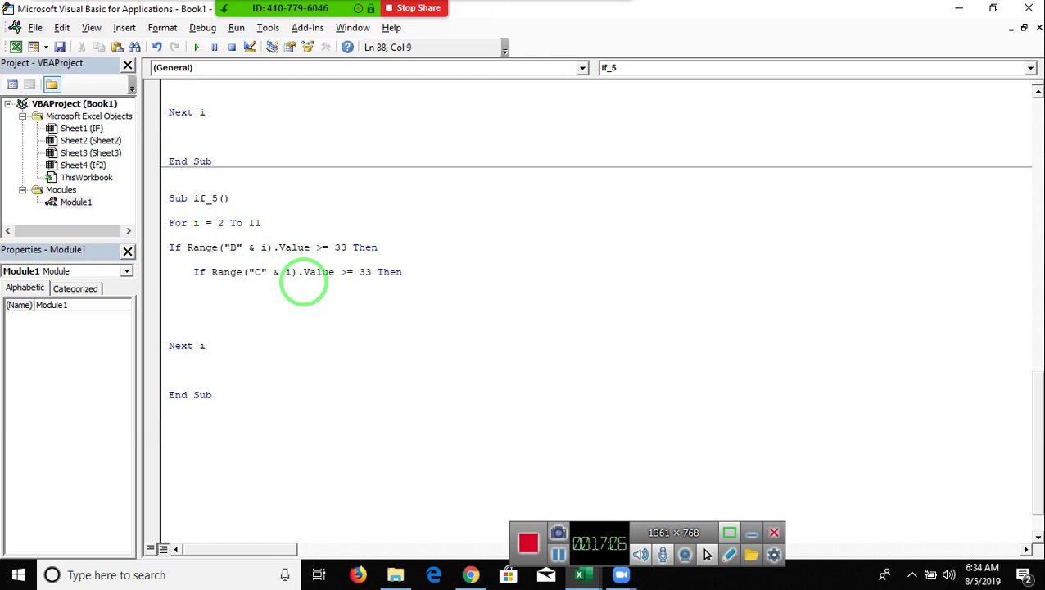
# Step: Paste a third copy of the If line and change its column to D
pyautogui.hotkey('ctrl', 'v')
pyautogui.click(282, 296)
pyautogui.hotkey('shift', 'Right')
pyautogui.write('D')
# Step: Paste a fourth indented copy of the If line and change its column to E
pyautogui.click(273, 326)
pyautogui.hotkey('shift', 'Right')
pyautogui.hotkey('shift', 'Right')
pyautogui.hotkey('shift', 'Right')
pyautogui.hotkey('shift', 'Right')
pyautogui.hotkey('shift', 'Right')
pyautogui.hotkey('shift', 'Right')
pyautogui.press('Delete')
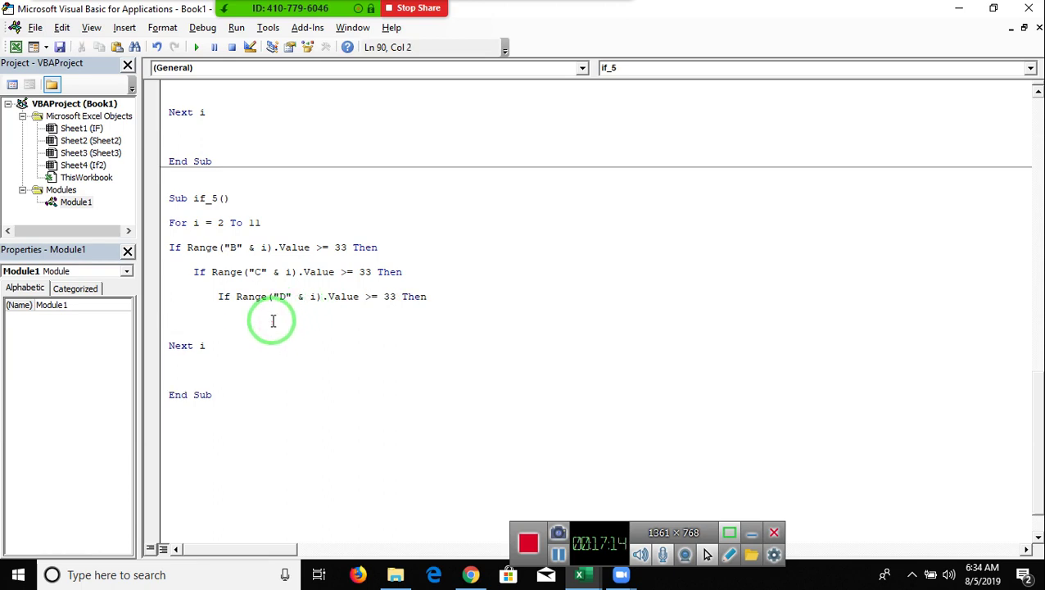
pyautogui.press('Tab')
pyautogui.hotkey('ctrl', 'v')
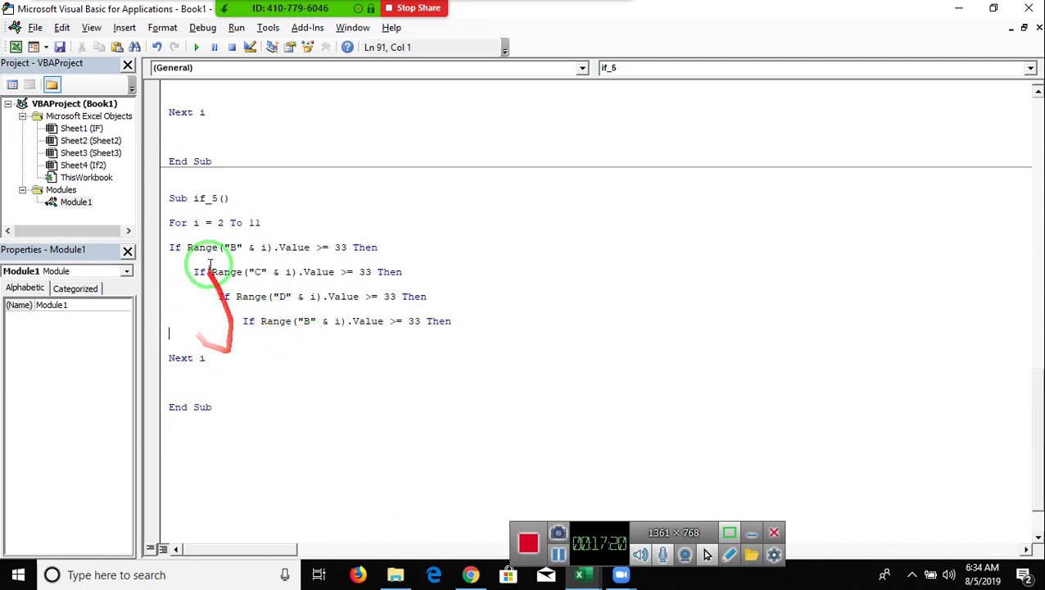
pyautogui.click(303, 321)
pyautogui.press('BackSpace')
pyautogui.write('C')
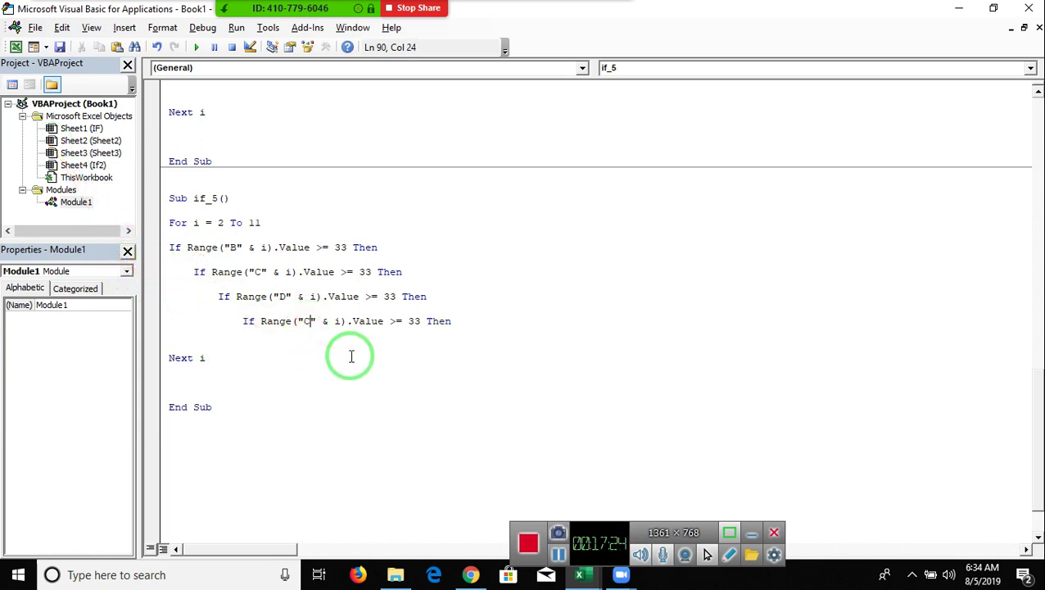
pyautogui.press('BackSpace')
pyautogui.write('E')
# Step: Inside the column E check, start the line Range("F" & i).Value
pyautogui.press('Down')
pyautogui.press('Return')
pyautogui.press('Return')
pyautogui.press('Return')
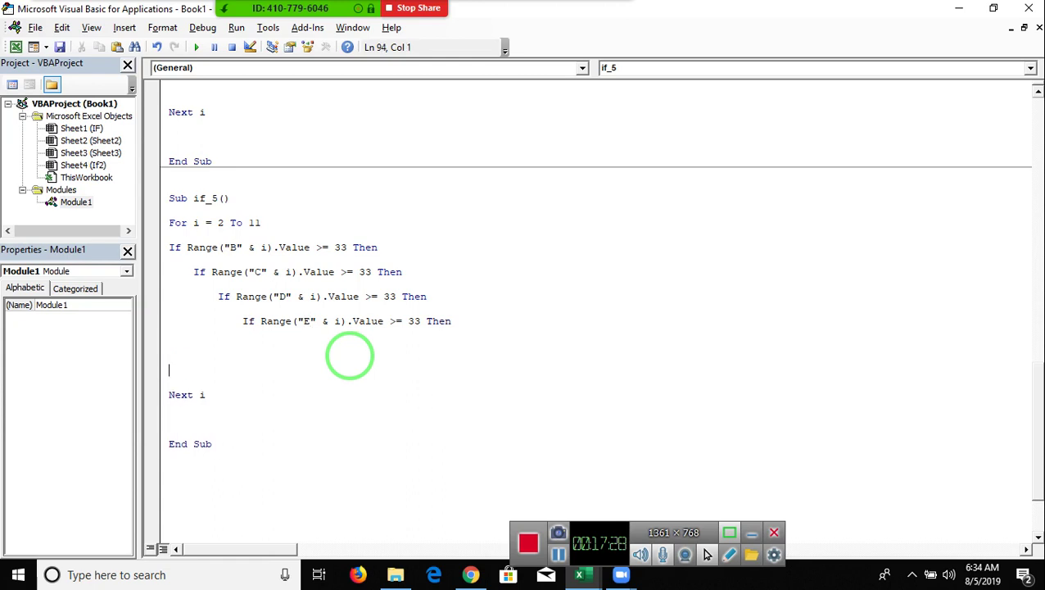
pyautogui.press('Tab')
pyautogui.write('ANGE')
pyautogui.write('(')
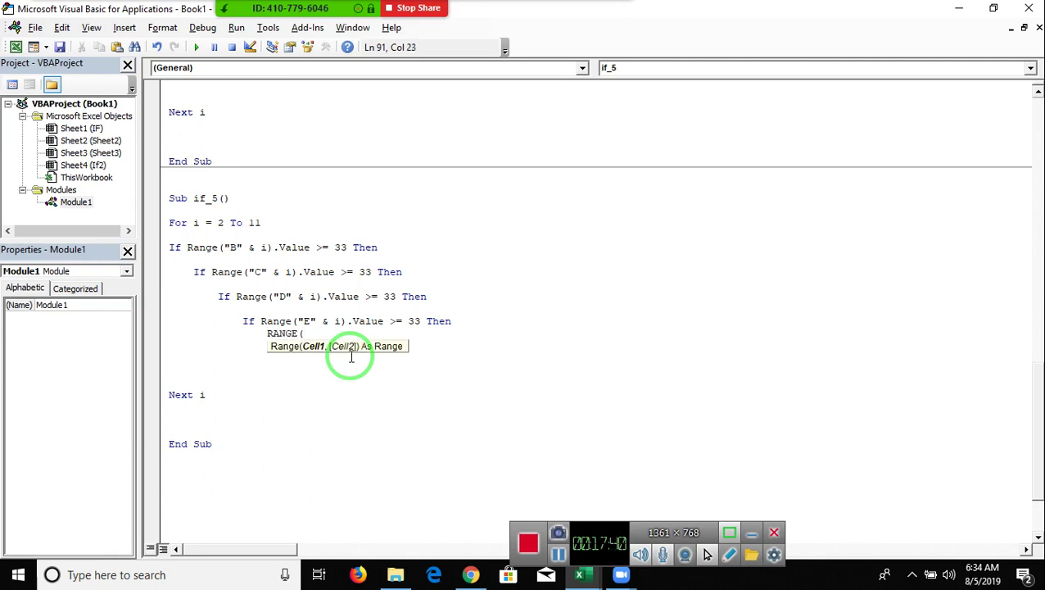
pyautogui.write('"F"')
pyautogui.write(' & i)')
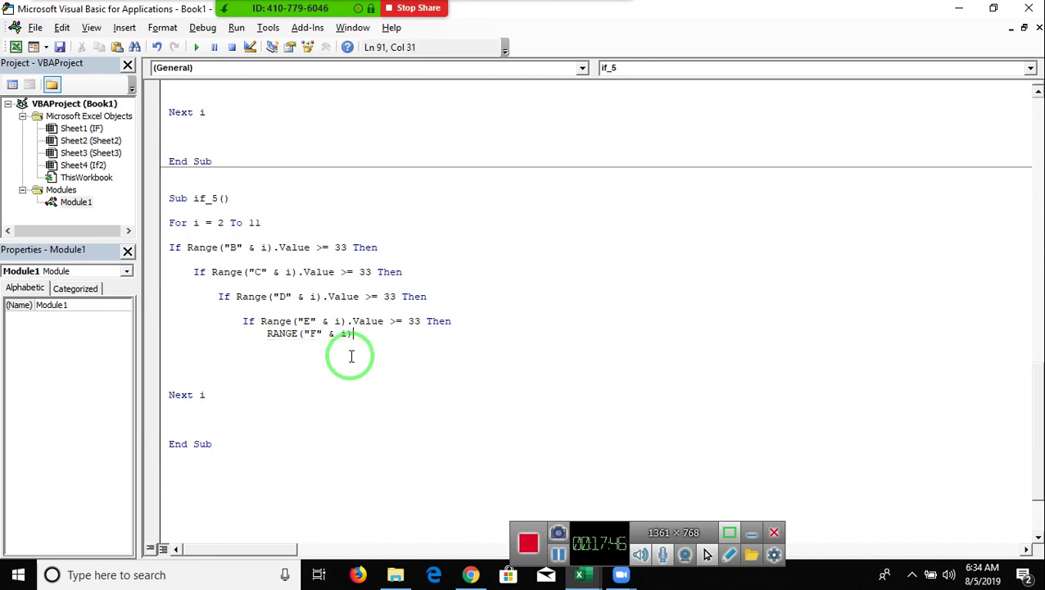
pyautogui.write('.v')
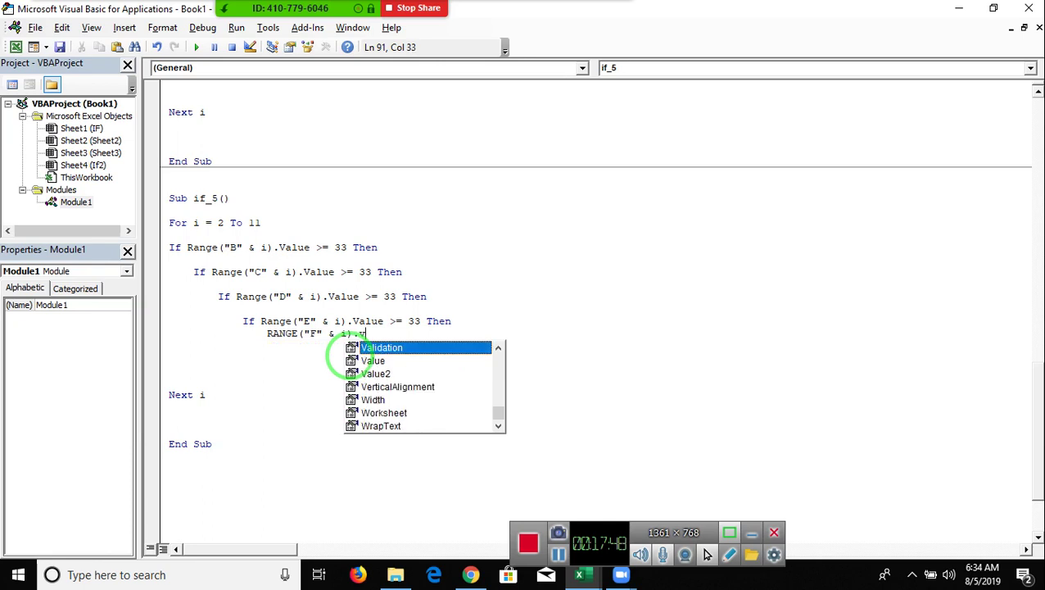
# Step: Complete the line setting Range("F" & i).Value = "Pass"
pyautogui.press('Tab')
pyautogui.write('="')
pyautogui.press('BackSpace')
pyautogui.press('BackSpace')
pyautogui.write('alue="Pass')
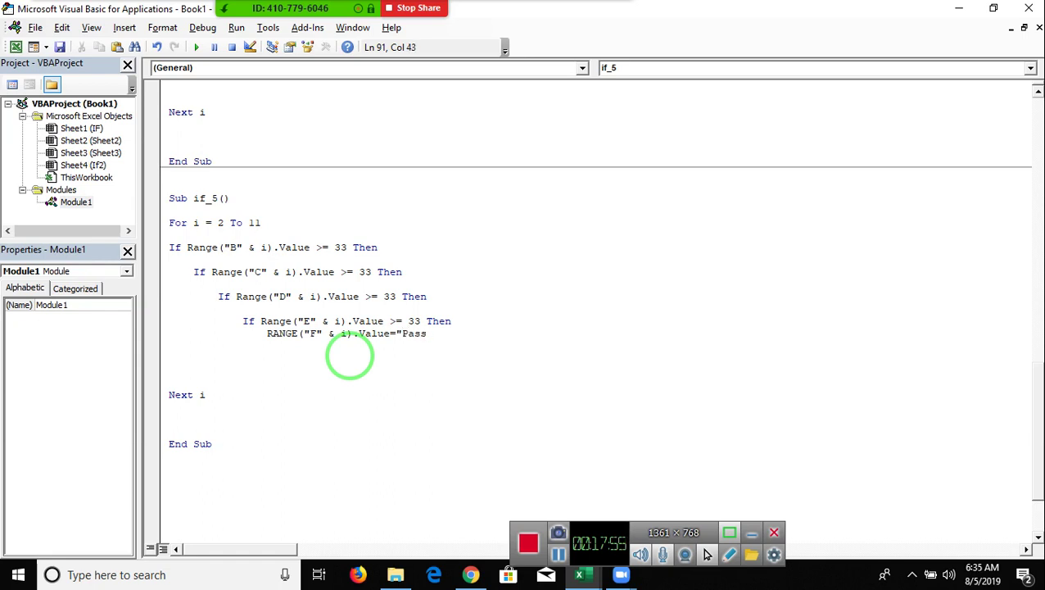
pyautogui.press('Return')
pyautogui.write('el')
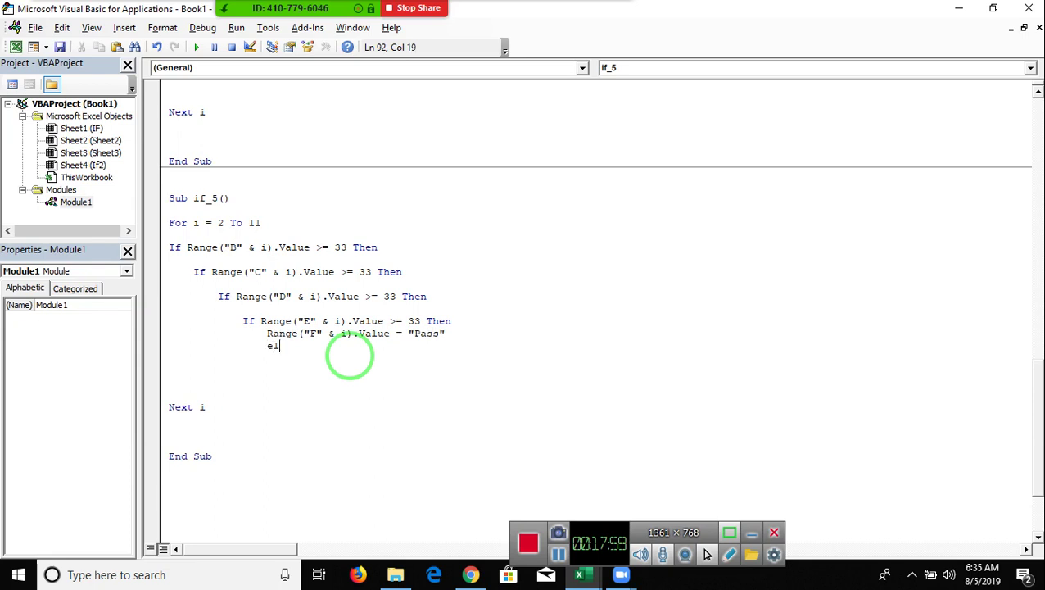
# Step: Add an Else line and paste the Pass assignment beneath it
pyautogui.write('se')
pyautogui.press('Return')
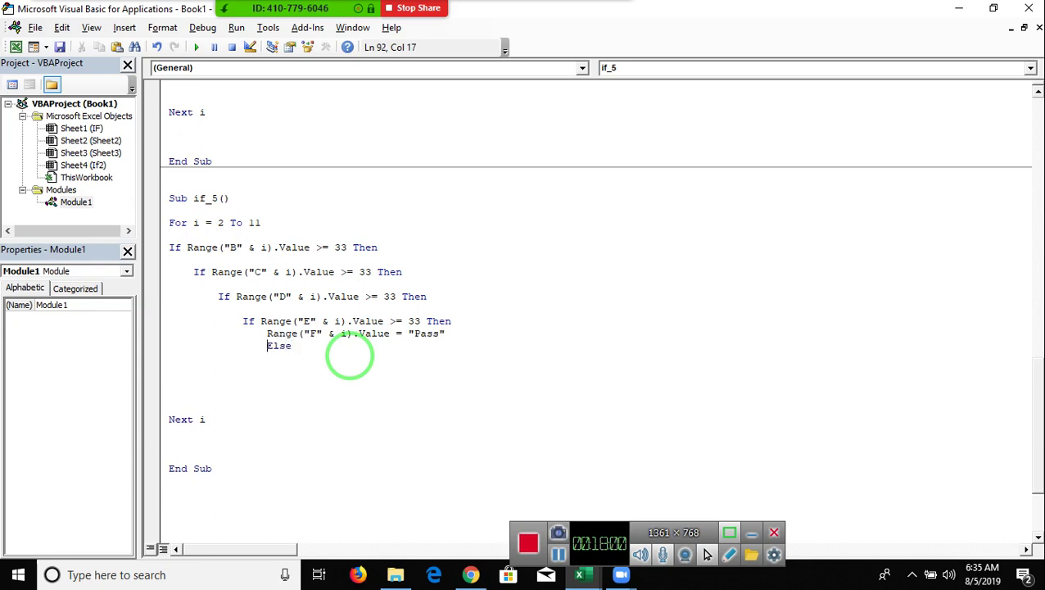
pyautogui.hotkey('shift', 'Down')
pyautogui.hotkey('shift', 'Up')
pyautogui.hotkey('shift', 'Down')
pyautogui.hotkey('shift', 'Left')
pyautogui.hotkey('shift', 'Left')
pyautogui.hotkey('shift', 'Left')
pyautogui.hotkey('shift', 'Left')
pyautogui.hotkey('shift', 'Left')
pyautogui.hotkey('shift', 'Left')
pyautogui.hotkey('shift', 'Left')
pyautogui.hotkey('shift', 'Left')
pyautogui.hotkey('shift', 'Right')
pyautogui.hotkey('shift', 'Right')
pyautogui.hotkey('shift', 'Right')
pyautogui.hotkey('shift', 'Right')
pyautogui.hotkey('shift', 'Right')
pyautogui.hotkey('shift', 'Right')
pyautogui.hotkey('shift', 'Right')
pyautogui.hotkey('shift', 'Right')
pyautogui.hotkey('ctrl', 'c')
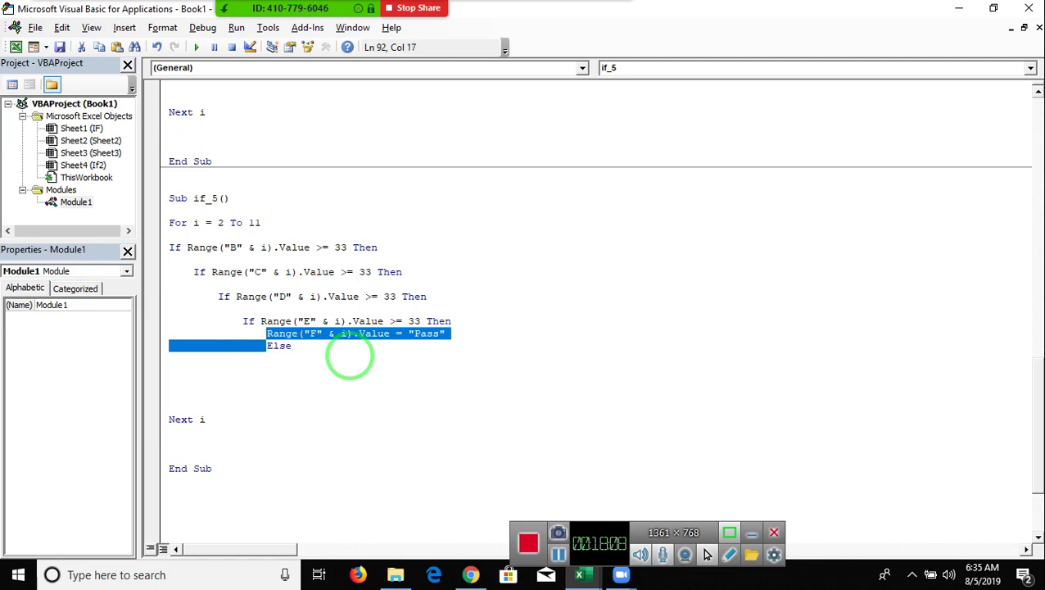
pyautogui.press('Down')
pyautogui.hotkey('ctrl', 'v')
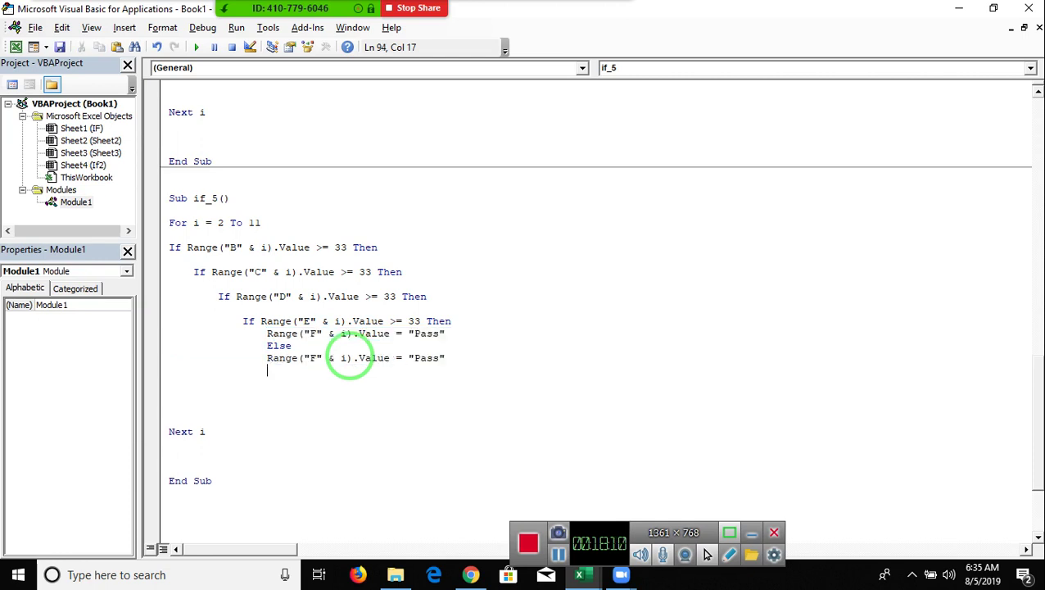
# Step: Change the pasted label to "S4 Fail" and close the check with End If
pyautogui.click(439, 361)
pyautogui.doubleClick(439, 361)
pyautogui.write('S4 ')
pyautogui.write('FAil')
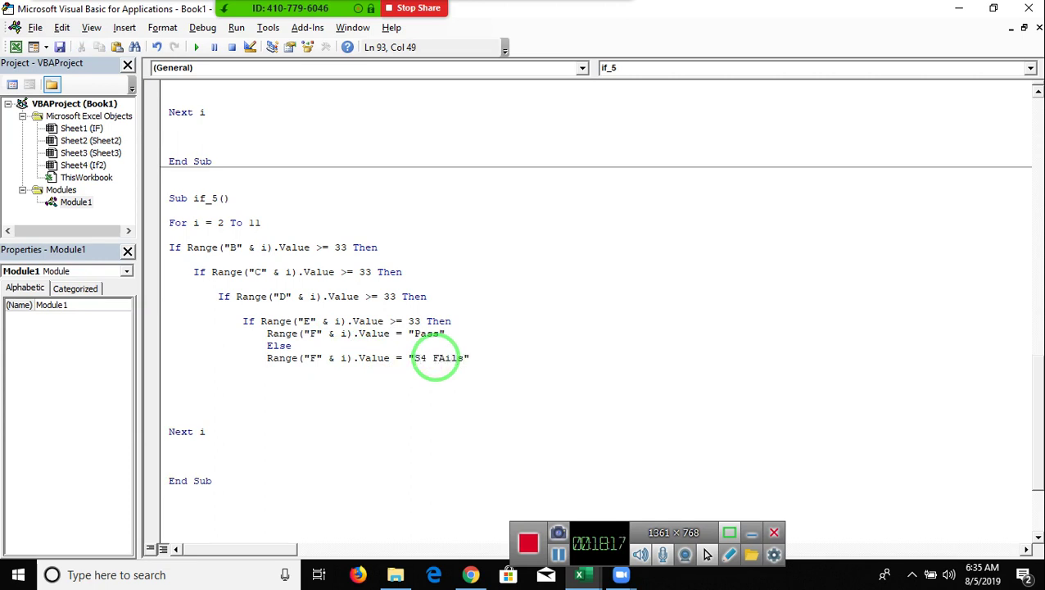
pyautogui.press('BackSpace')
pyautogui.press('BackSpace')
pyautogui.write('l')
pyautogui.write('nd i')
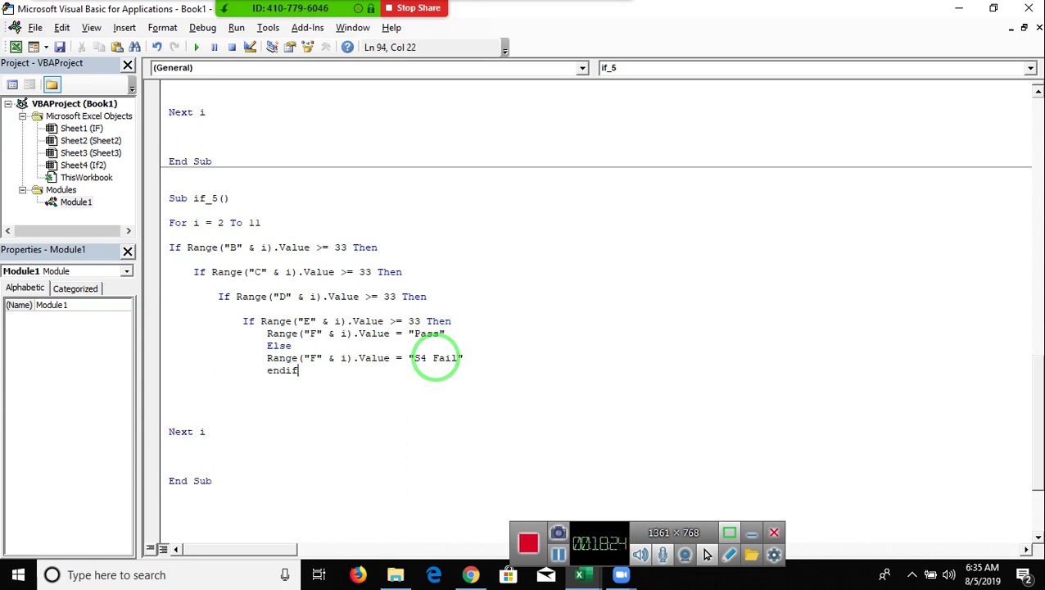
pyautogui.write('f')
pyautogui.press('Return')
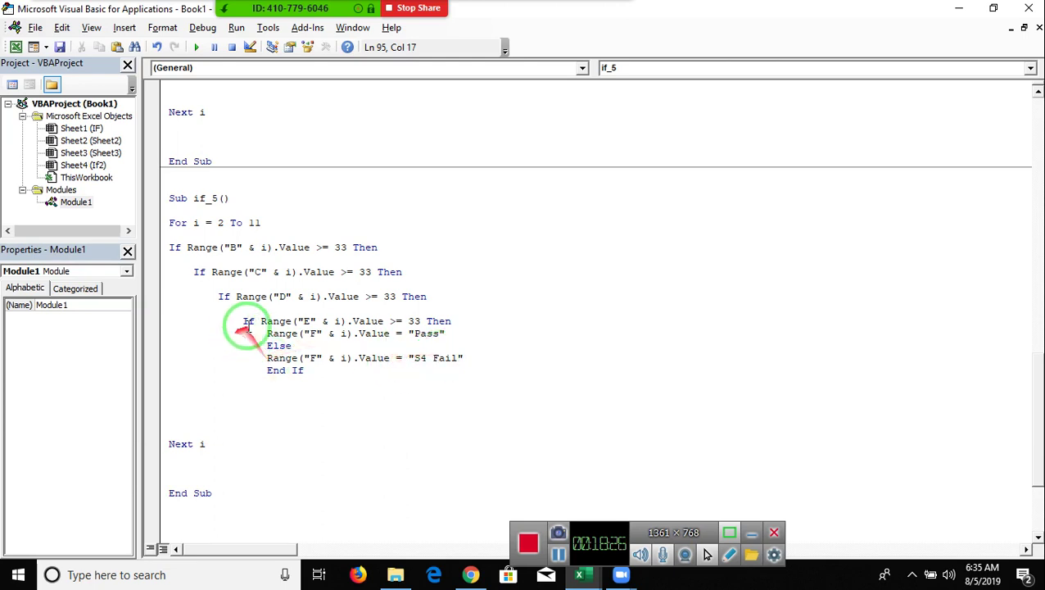
pyautogui.click(248, 321)
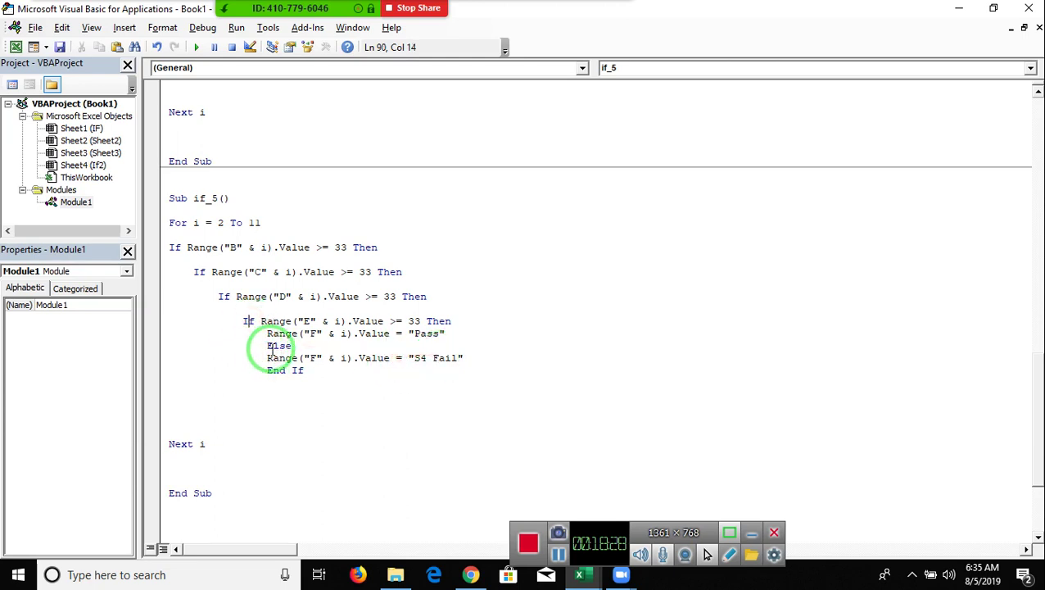
# Step: Copy the Else…End If block and paste it on a new line after End If
pyautogui.click(268, 347)
pyautogui.moveTo(268, 348); pyautogui.dragTo(319, 380)
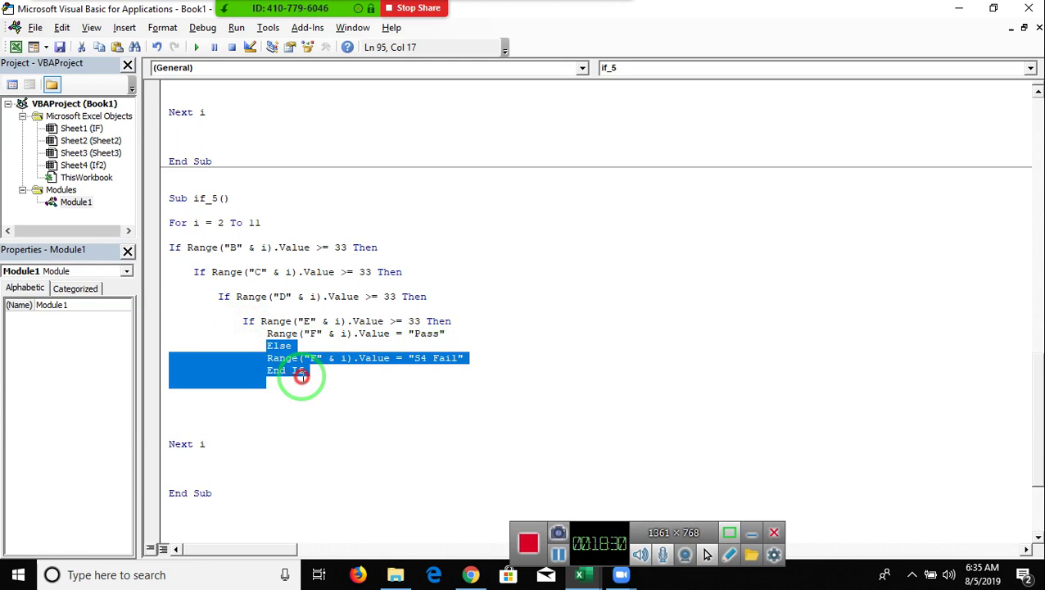
pyautogui.click(198, 368)
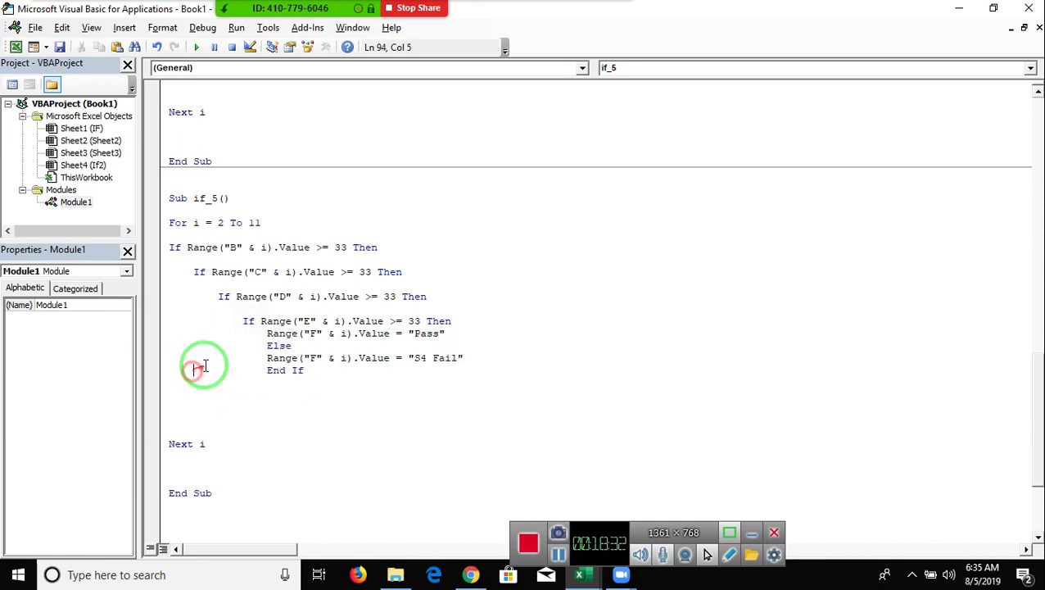
pyautogui.click(221, 371)
pyautogui.click(305, 371)
pyautogui.press('Return')
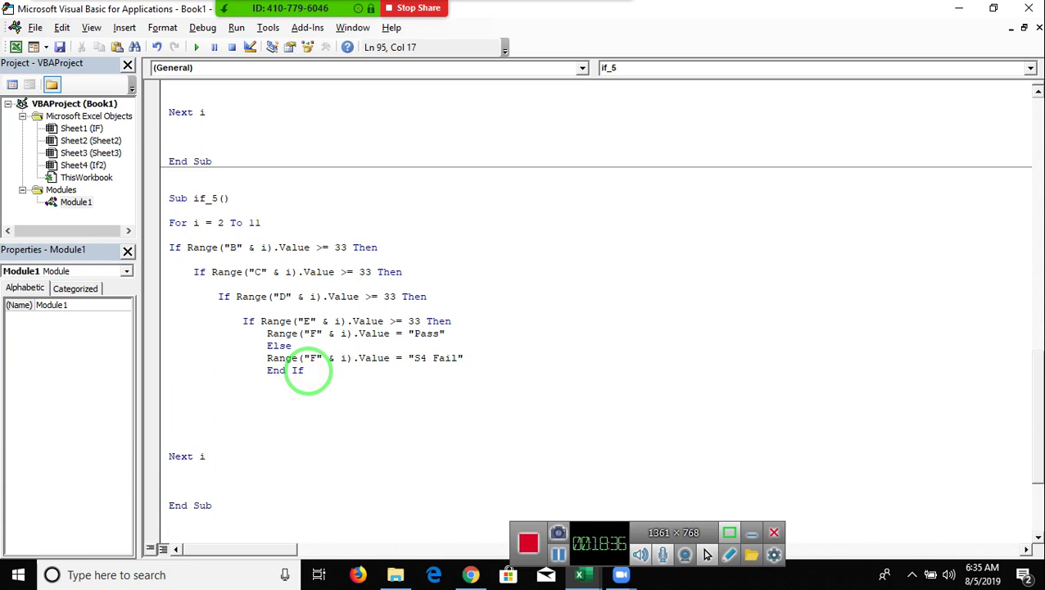
pyautogui.press('BackSpace')
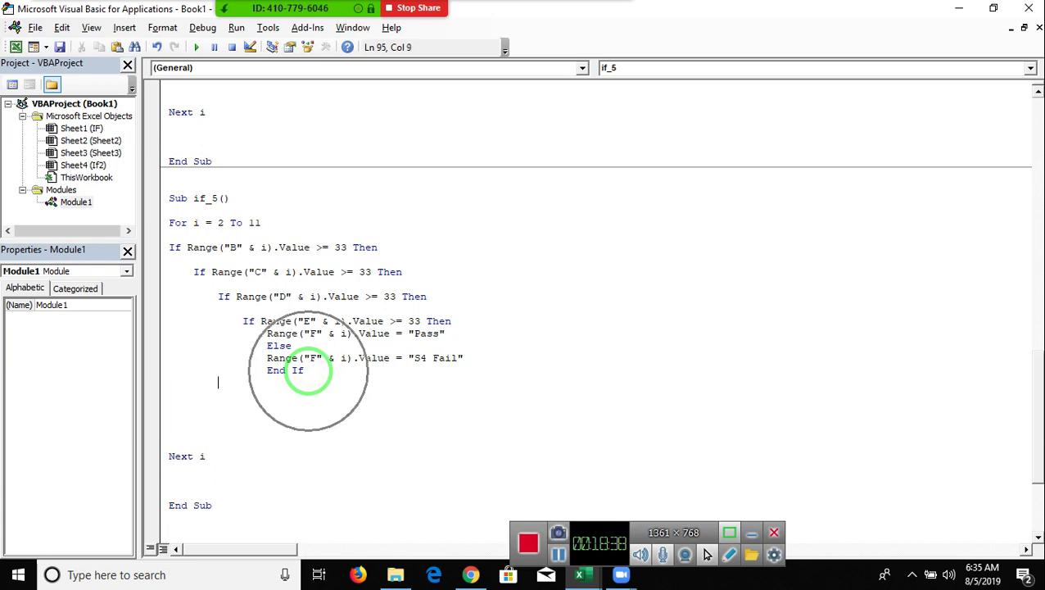
pyautogui.write('Else                 Range("F" & i).Value = "S4 Fail"                 End If')
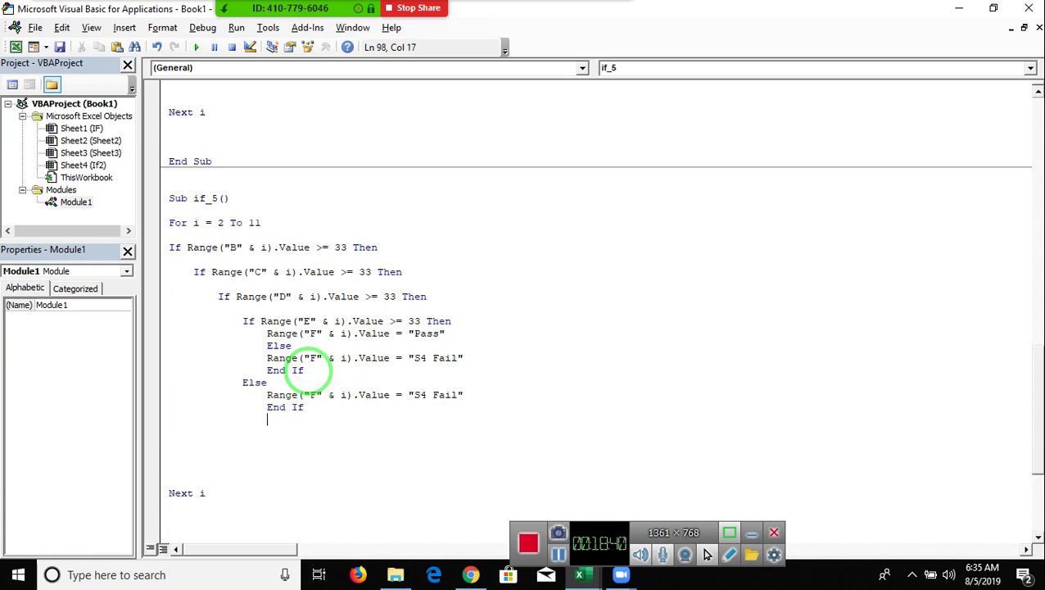
# Step: Fix the pasted block's indentation and change its label to "S3 Fail"
pyautogui.click(268, 405)
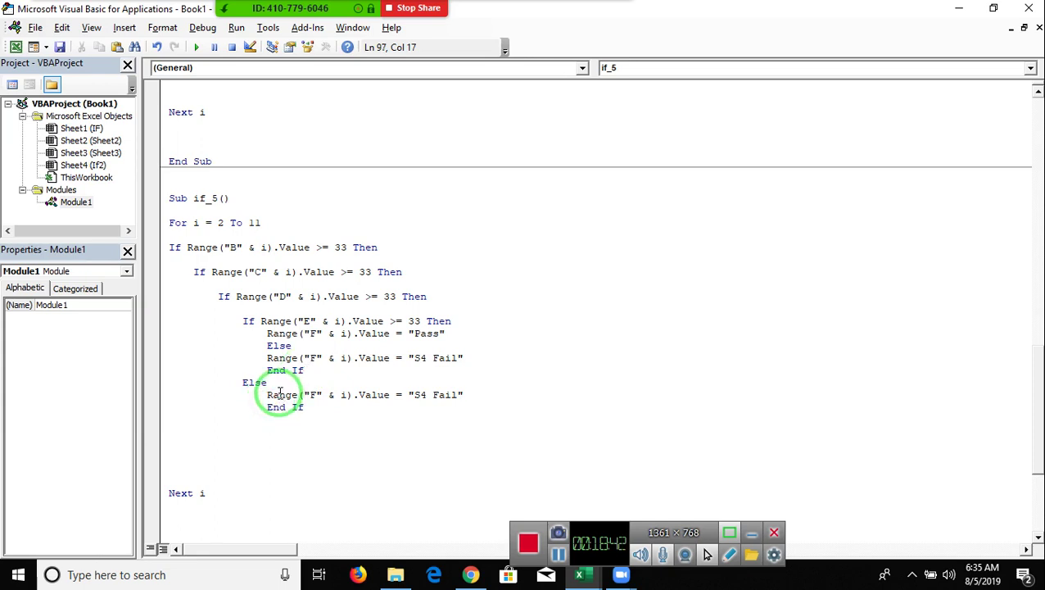
pyautogui.click(268, 396)
pyautogui.hotkey('shift', 'Tab')
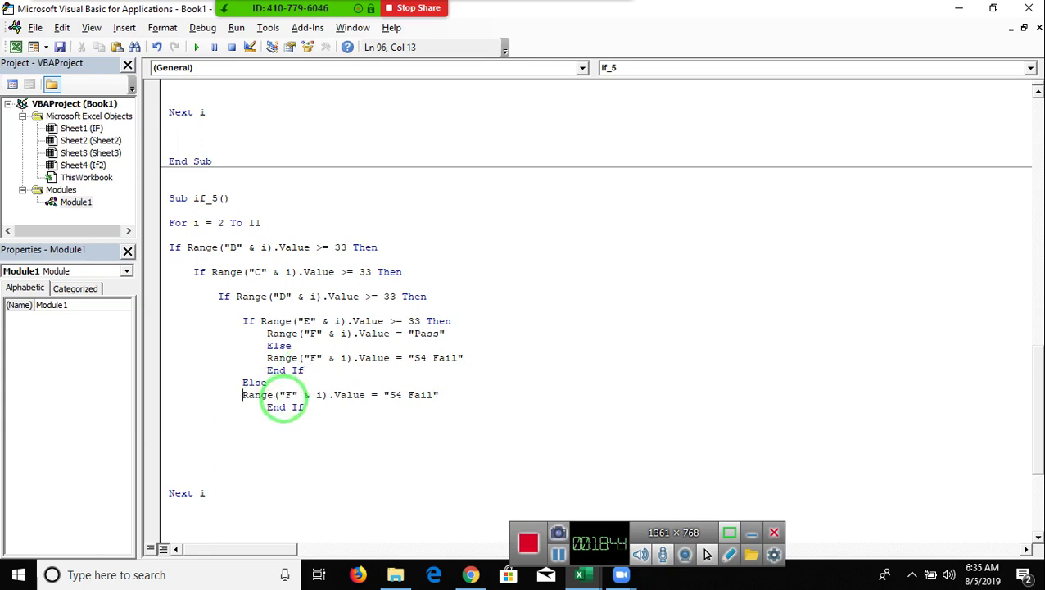
pyautogui.press('Delete')
pyautogui.press('Delete')
pyautogui.press('Delete')
pyautogui.press('Delete')
pyautogui.press('Delete')
pyautogui.write('E')
pyautogui.rightClick(282, 407)
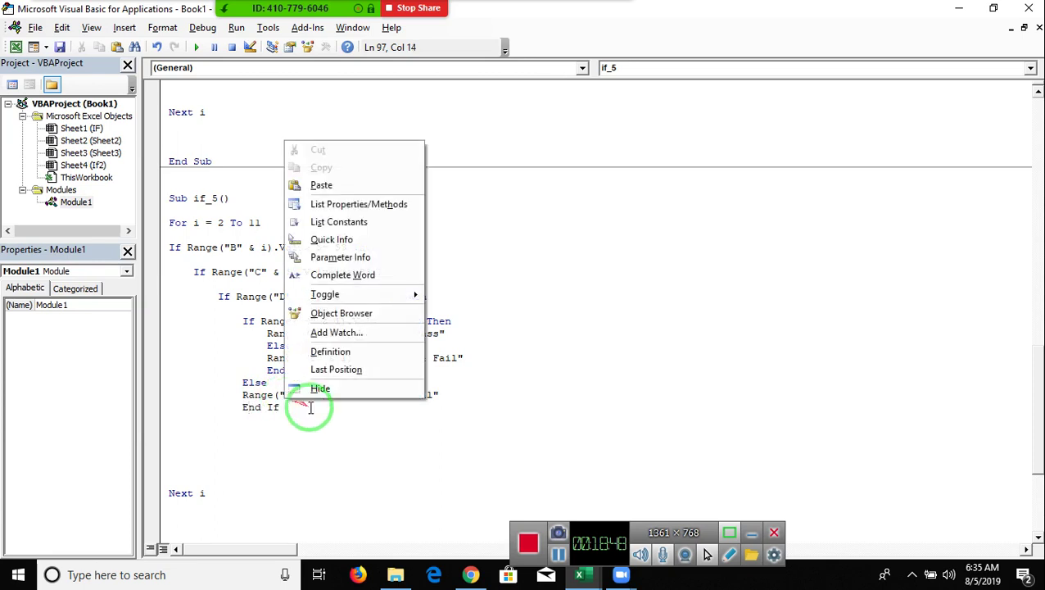
pyautogui.click(322, 457)
pyautogui.click(403, 395)
pyautogui.press('Left')
pyautogui.press('BackSpace')
pyautogui.write('3')
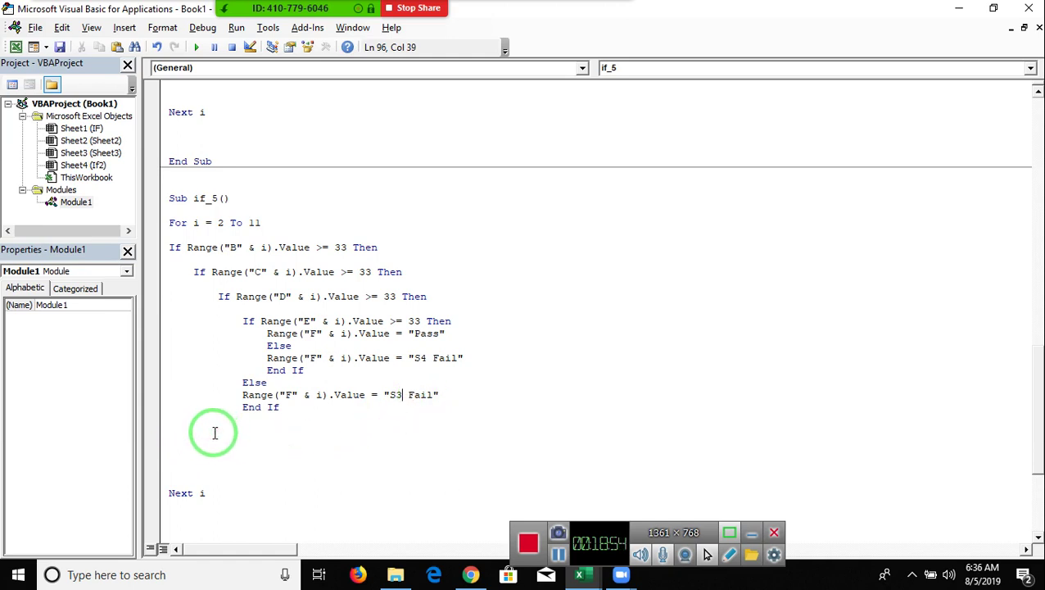
# Step: Outdent the new Else, S3 Fail line and End If to align with the column D If
pyautogui.click(237, 383)
pyautogui.press('BackSpace')
pyautogui.press('BackSpace')
pyautogui.press('BackSpace')
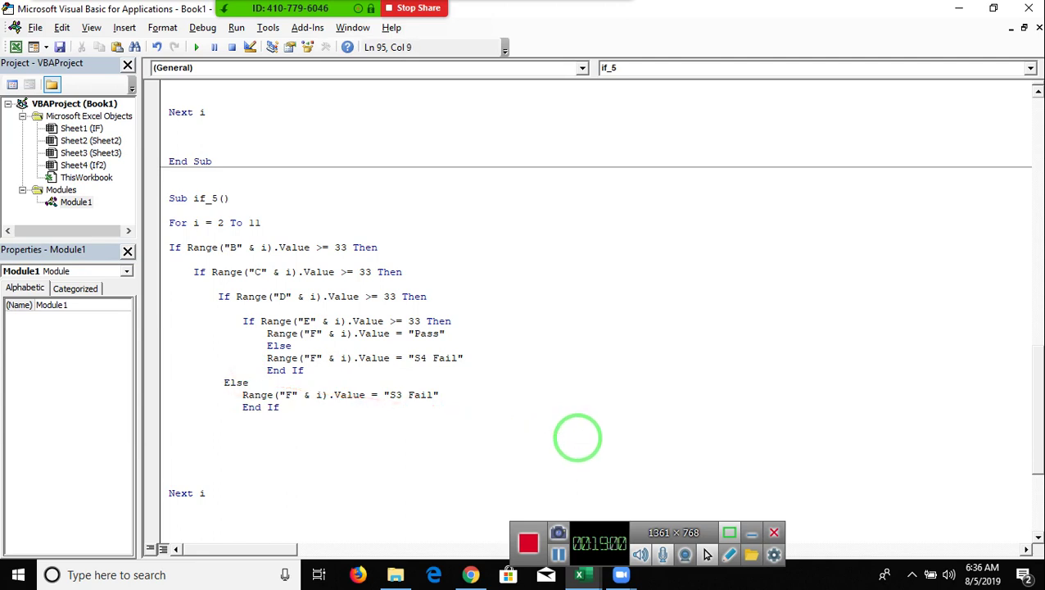
pyautogui.press('Delete')
pyautogui.press('Delete')
pyautogui.press('Delete')
pyautogui.press('Down')
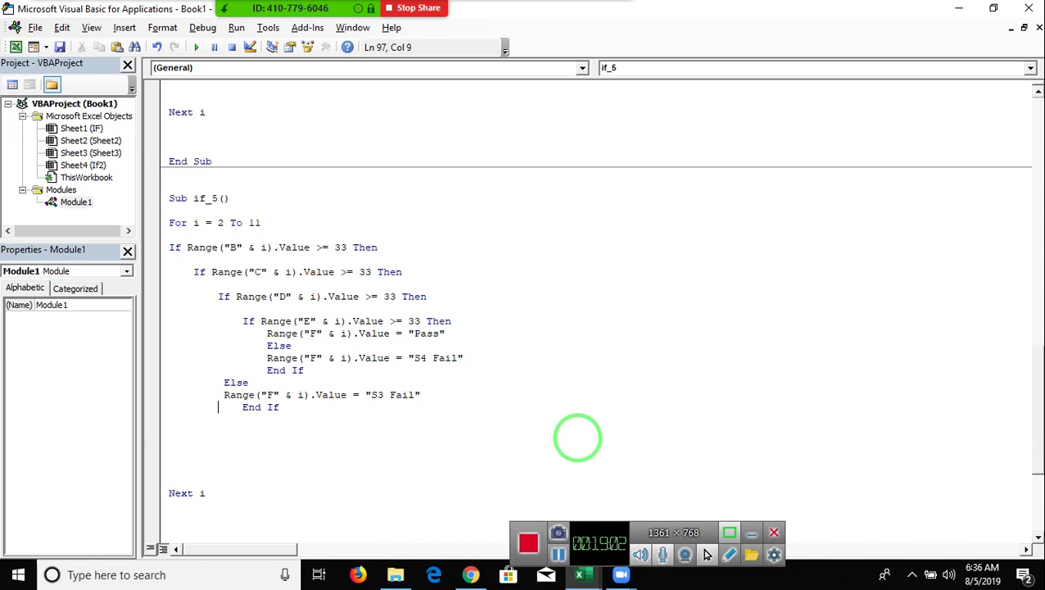
pyautogui.press('Delete')
pyautogui.press('Delete')
pyautogui.press('Delete')
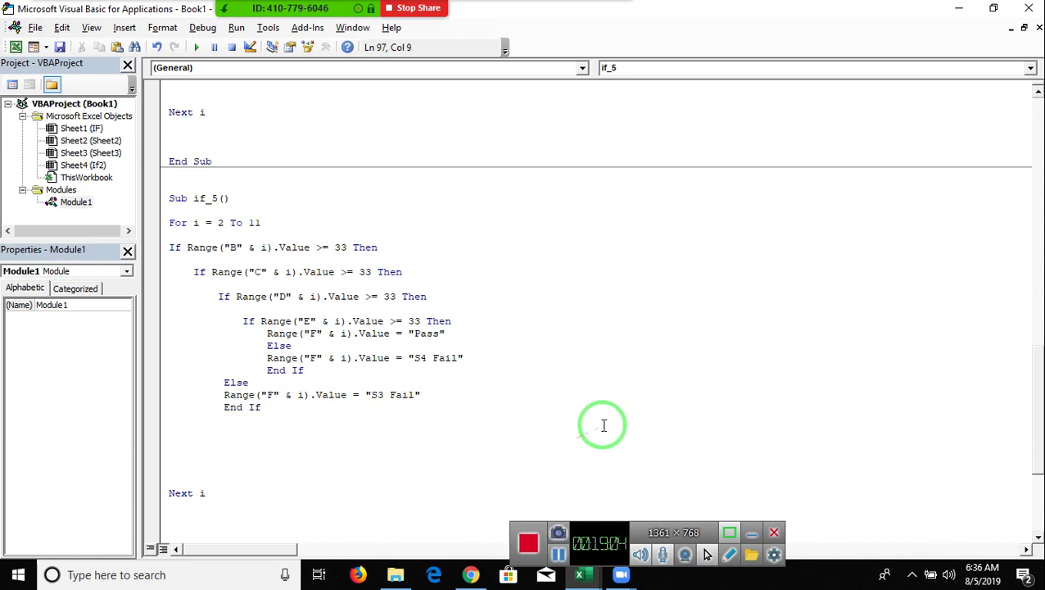
pyautogui.click(240, 320)
pyautogui.moveTo(239, 321); pyautogui.dragTo(304, 370)
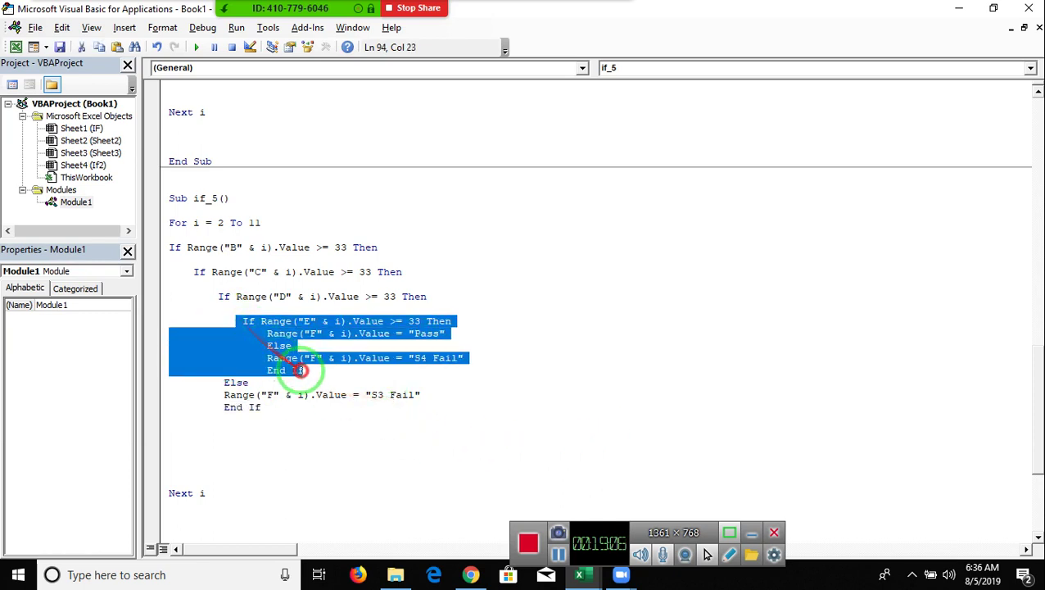
# Step: Paste an Else…End If block for the column C check, outdent it and label it "S2 Fail"
pyautogui.moveTo(217, 297); pyautogui.dragTo(279, 396)
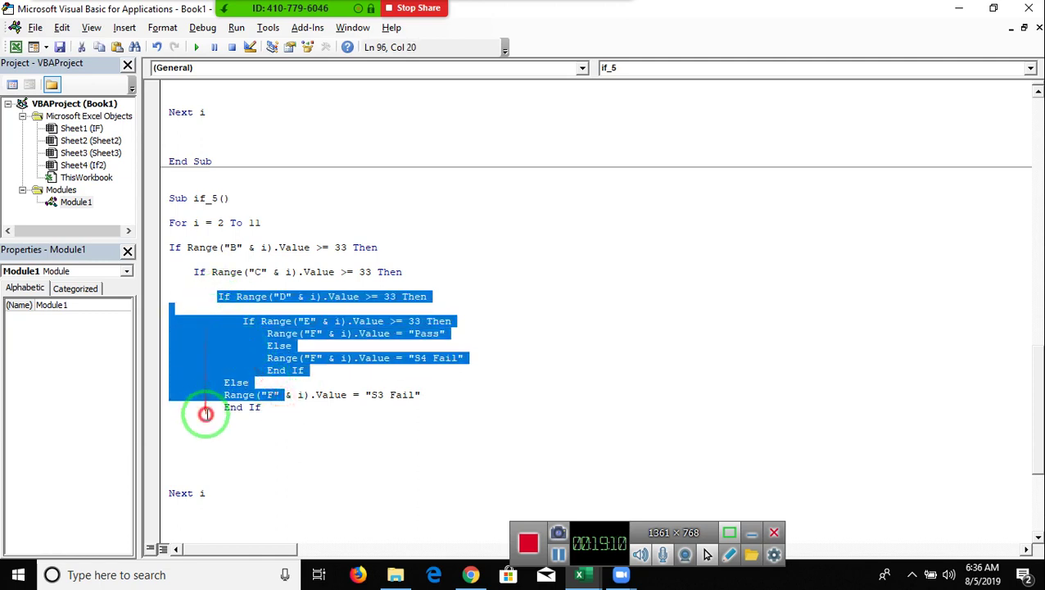
pyautogui.click(206, 418)
pyautogui.click(199, 419)
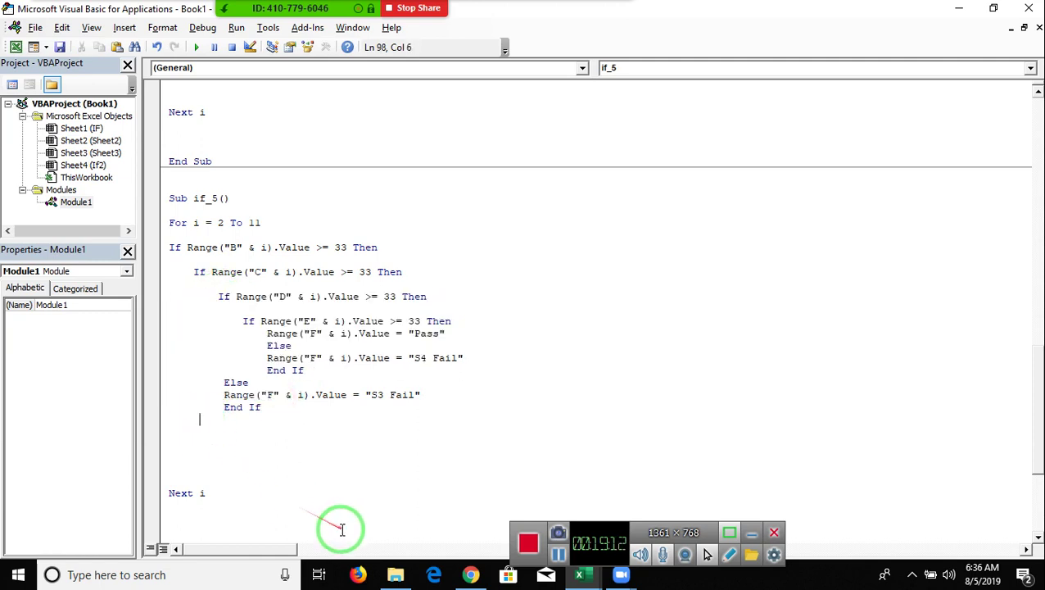
pyautogui.write('Else                 Range("F" & i).Value = "S4 Fail"                 End If')
pyautogui.click(205, 432)
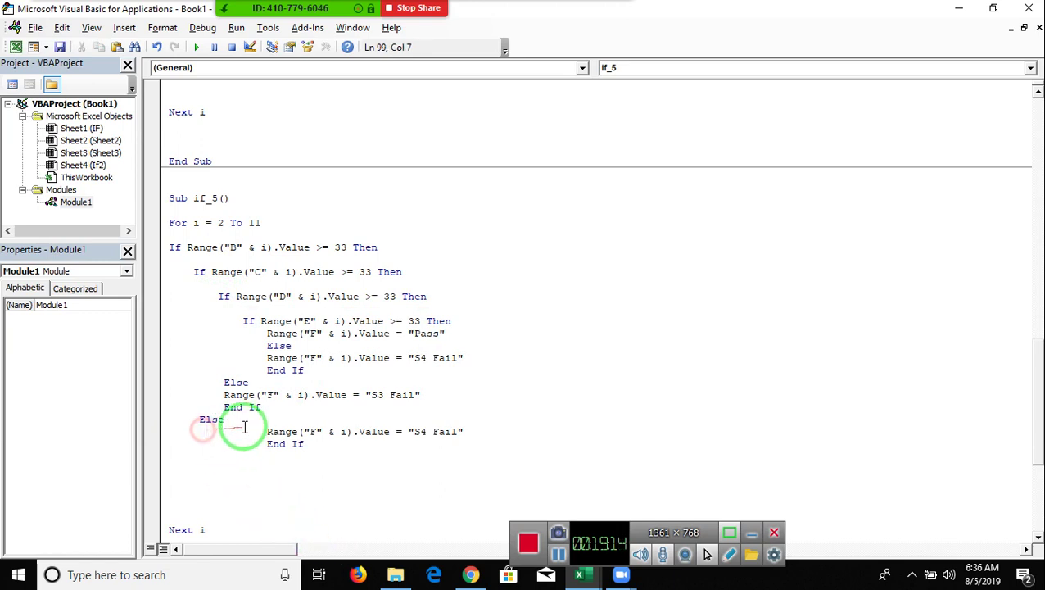
pyautogui.press('Delete')
pyautogui.press('Delete')
pyautogui.press('Delete')
pyautogui.press('Delete')
pyautogui.press('Delete')
pyautogui.press('Delete')
pyautogui.press('Delete')
pyautogui.press('Delete')
pyautogui.press('Delete')
pyautogui.press('Delete')
pyautogui.press('Delete')
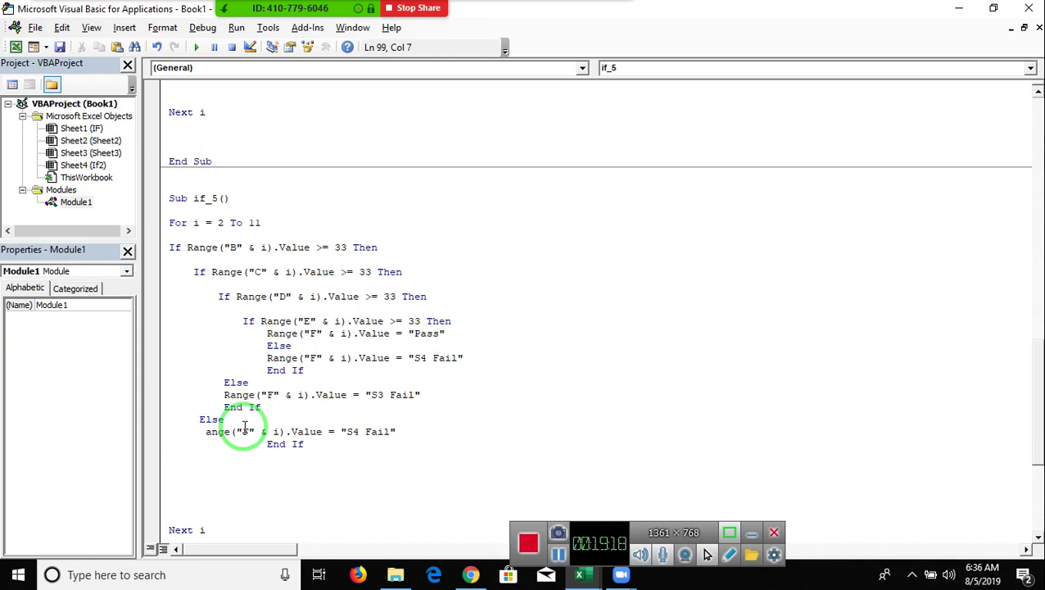
pyautogui.write('R')
pyautogui.press('BackSpace')
pyautogui.press('BackSpace')
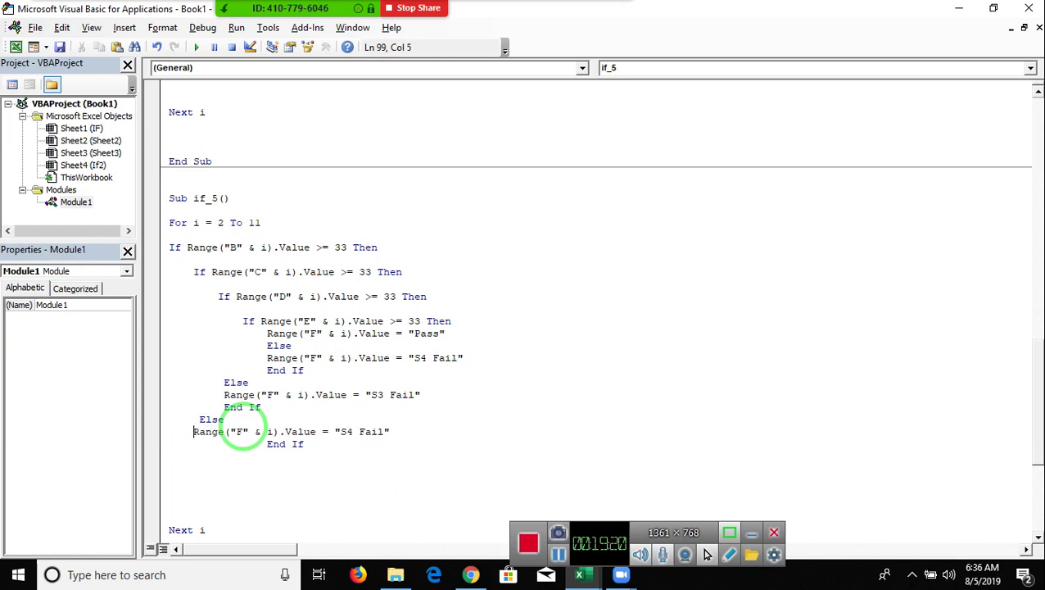
pyautogui.press('Down')
pyautogui.press('Delete')
pyautogui.press('Delete')
pyautogui.press('Delete')
pyautogui.press('Delete')
pyautogui.press('Delete')
pyautogui.press('Delete')
pyautogui.press('Delete')
pyautogui.press('Delete')
pyautogui.press('Delete')
pyautogui.press('Delete')
pyautogui.press('Delete')
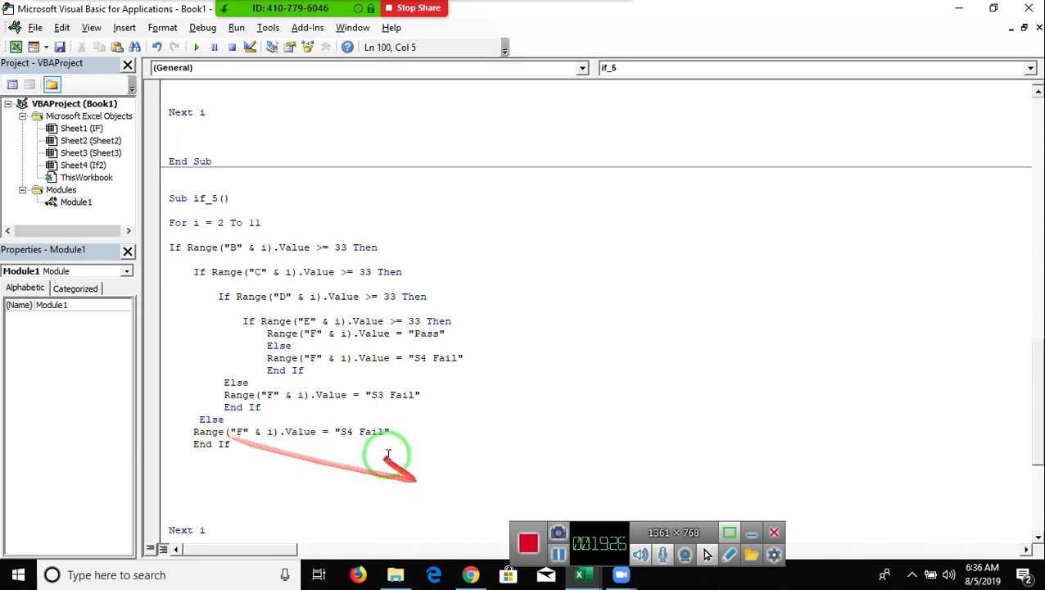
pyautogui.click(349, 431)
pyautogui.press('BackSpace')
pyautogui.write('2')
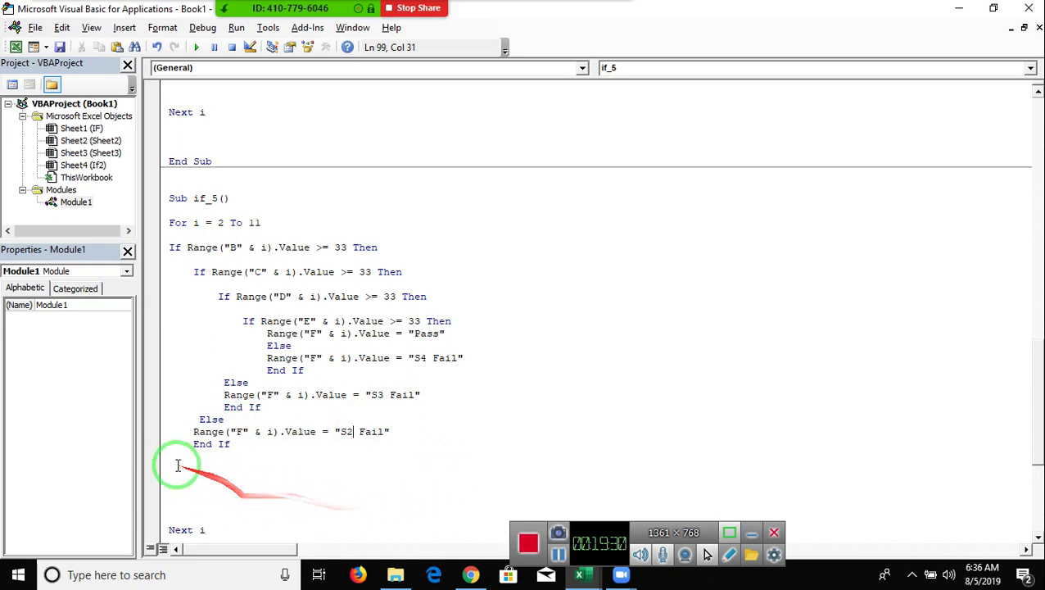
# Step: Paste another Else…End If block for the column B check, aligned, labelled "S1 Fail"
pyautogui.click(168, 468)
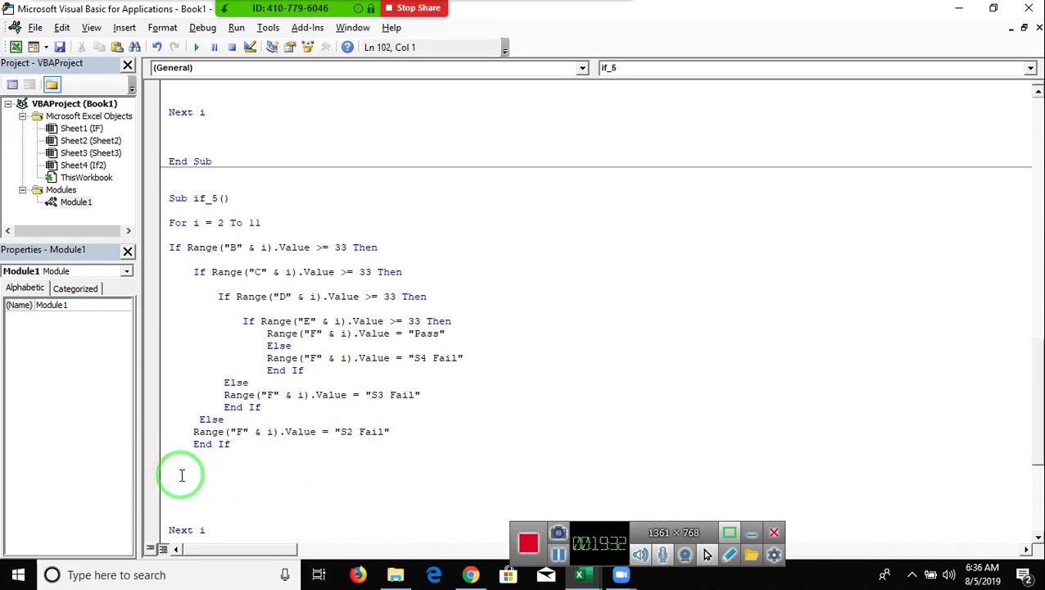
pyautogui.write('Else                 Range("F" & i).Value = "S4 Fail"                 End If')
pyautogui.click(170, 473)
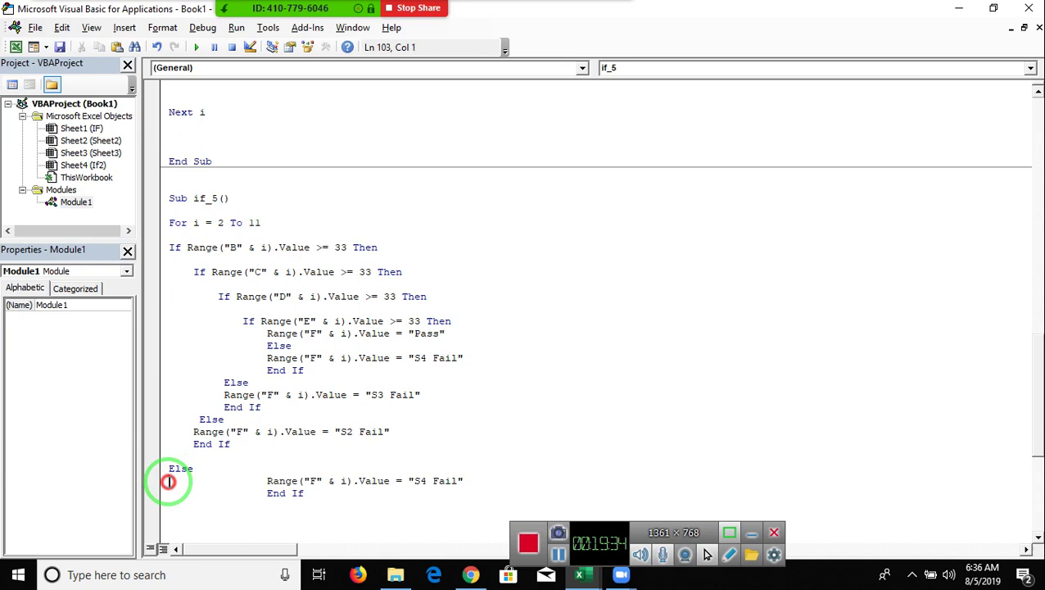
pyautogui.press('Delete')
pyautogui.press('Delete')
pyautogui.press('Delete')
pyautogui.press('Delete')
pyautogui.press('Delete')
pyautogui.press('Delete')
pyautogui.press('Delete')
pyautogui.press('Delete')
pyautogui.press('Delete')
pyautogui.press('Delete')
pyautogui.press('Delete')
pyautogui.press('Delete')
pyautogui.press('Delete')
pyautogui.press('Delete')
pyautogui.press('Delete')
pyautogui.press('Delete')
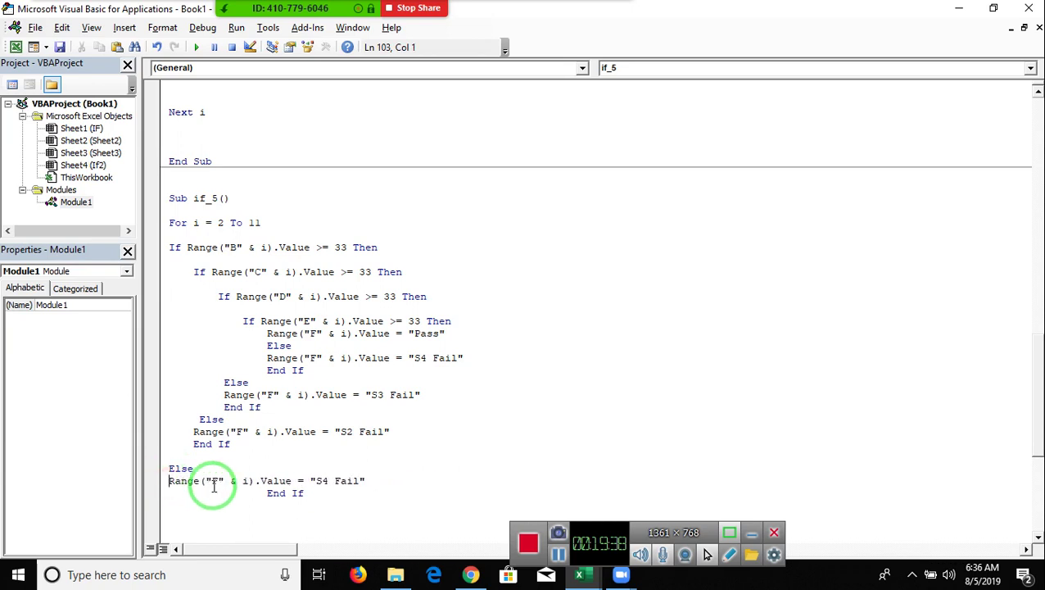
pyautogui.press('Delete')
pyautogui.press('Delete')
pyautogui.press('Delete')
pyautogui.press('Delete')
pyautogui.press('Delete')
pyautogui.press('Delete')
pyautogui.press('Delete')
pyautogui.press('Delete')
pyautogui.press('Delete')
pyautogui.press('Delete')
pyautogui.press('Delete')
pyautogui.press('Delete')
pyautogui.press('Delete')
pyautogui.press('Delete')
pyautogui.press('Delete')
pyautogui.press('Delete')
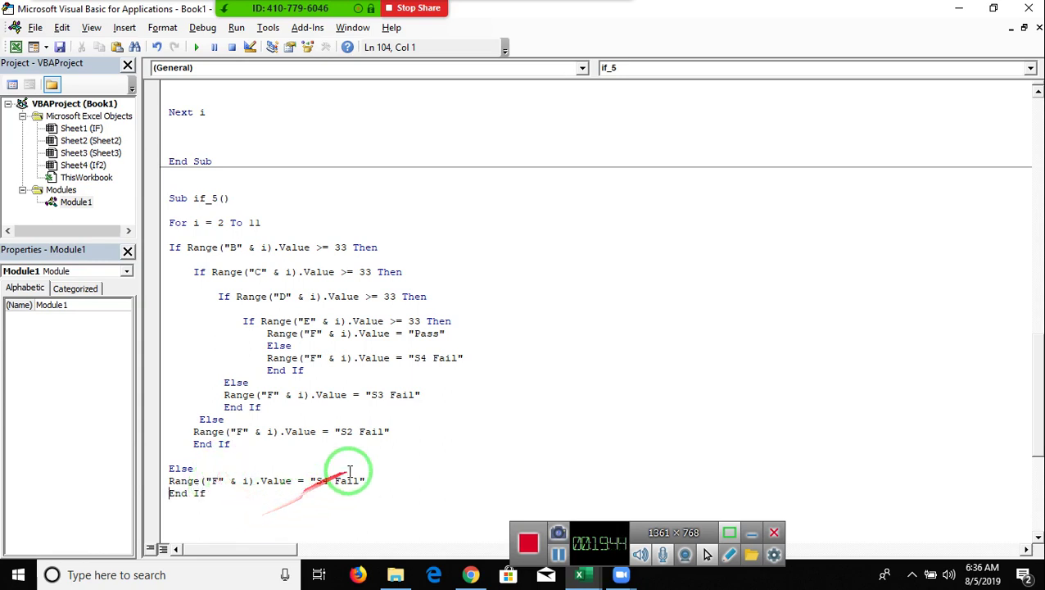
pyautogui.click(323, 481)
pyautogui.press('Delete')
pyautogui.write('1')
pyautogui.click(268, 471)
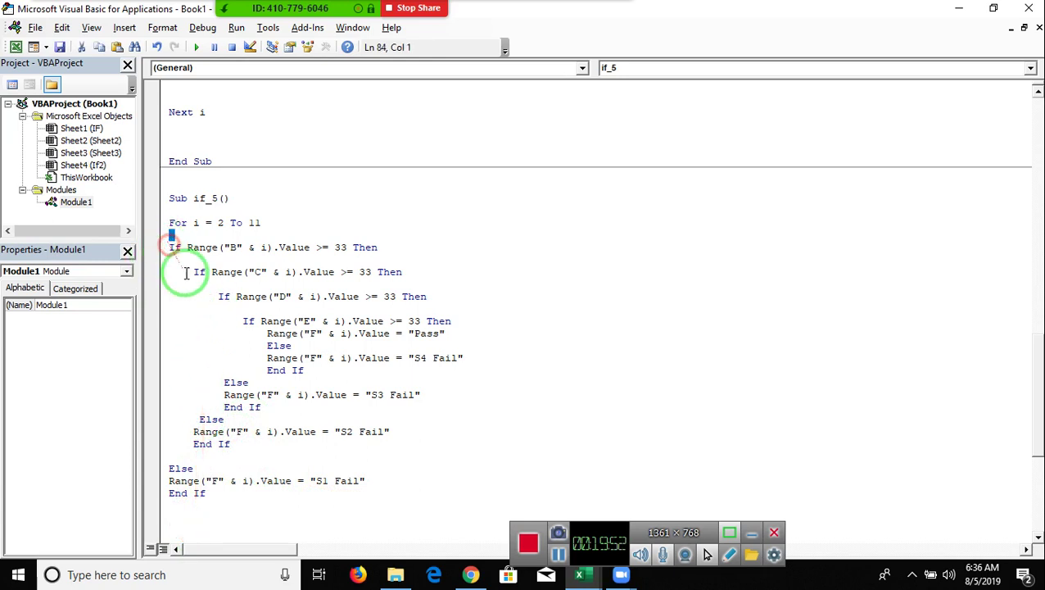
pyautogui.moveTo(186, 272)
pyautogui.mouseDown()
pyautogui.moveTo(235, 383)
pyautogui.moveTo(230, 444)
pyautogui.mouseUp()
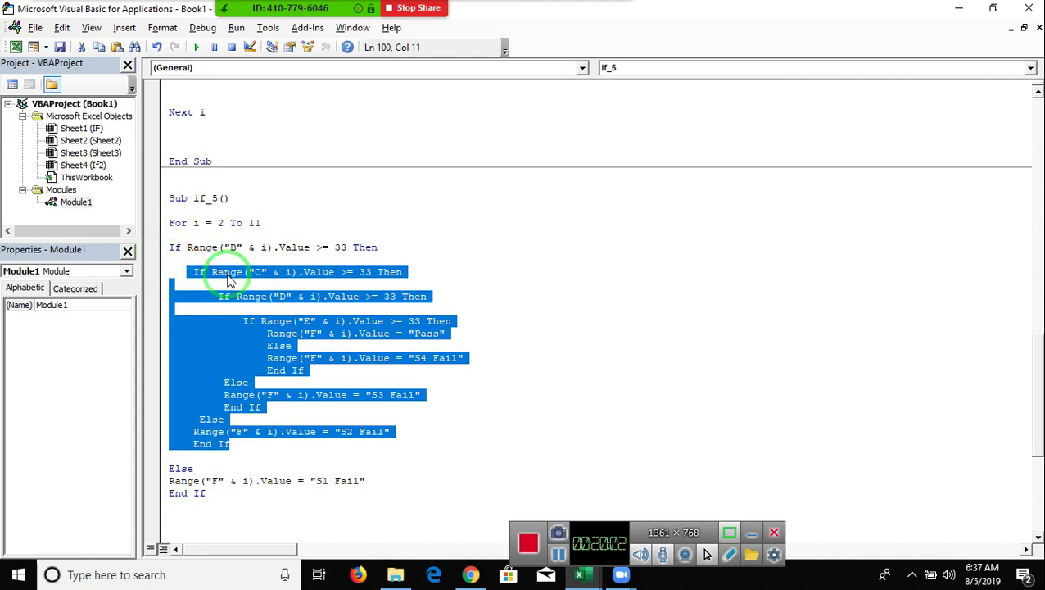
pyautogui.click(159, 484)
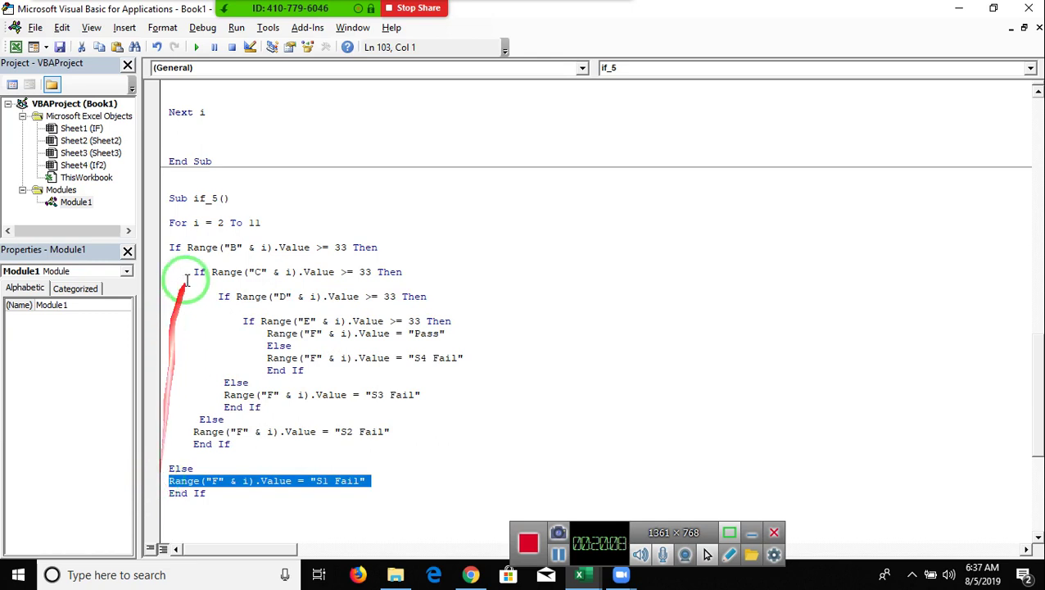
pyautogui.moveTo(195, 272); pyautogui.dragTo(424, 281)
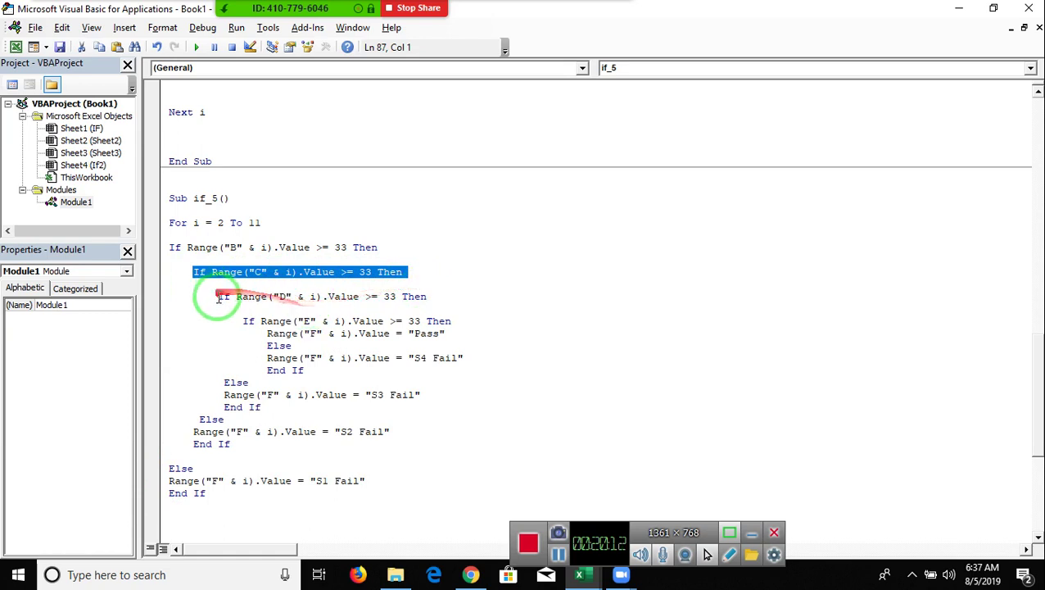
pyautogui.click(188, 420)
pyautogui.moveTo(187, 419); pyautogui.dragTo(301, 449)
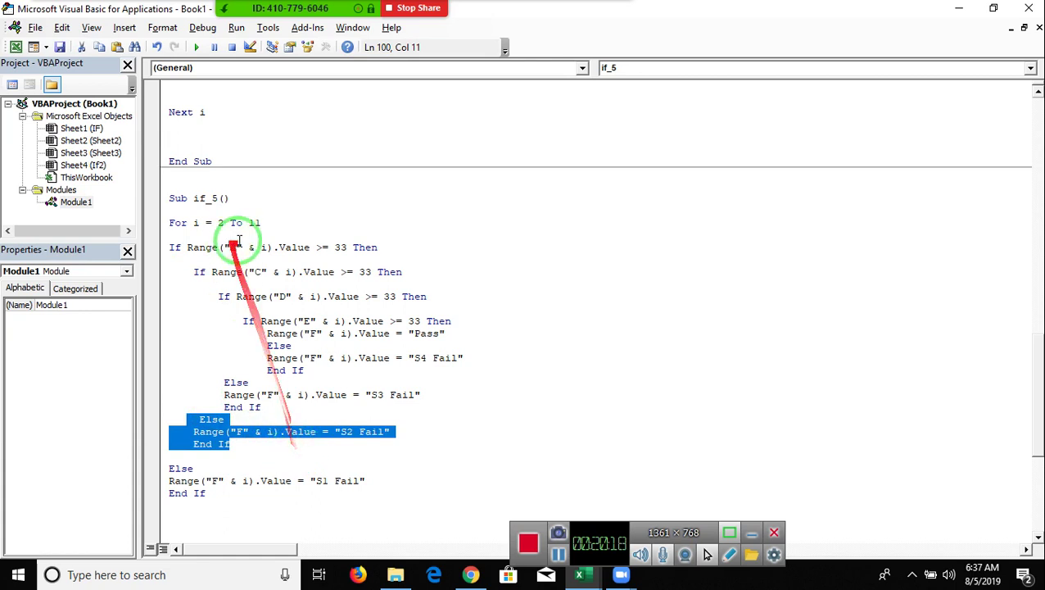
pyautogui.moveTo(212, 296); pyautogui.dragTo(429, 301)
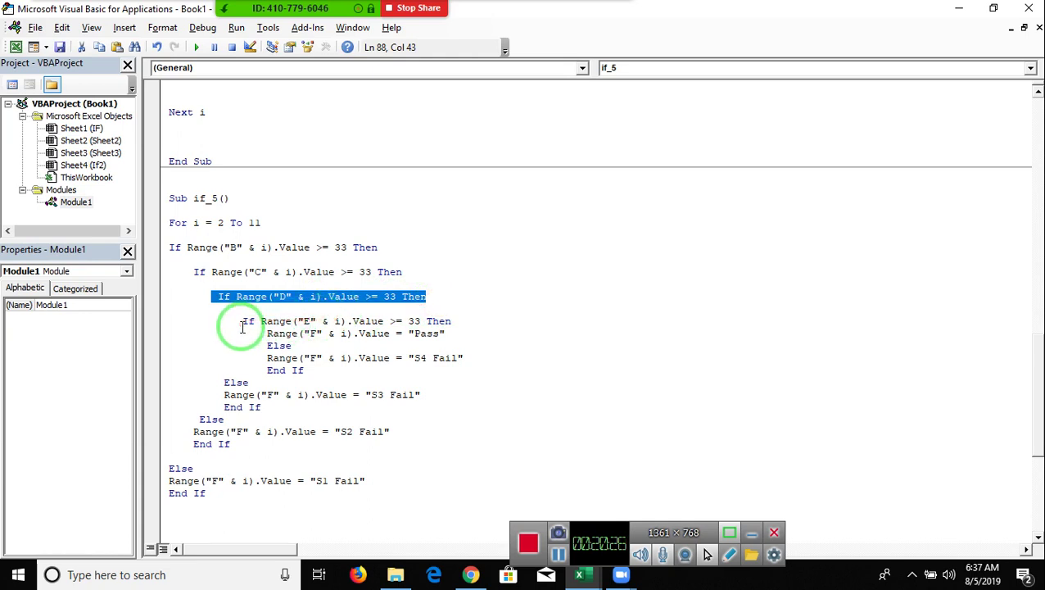
pyautogui.moveTo(223, 382); pyautogui.dragTo(306, 410)
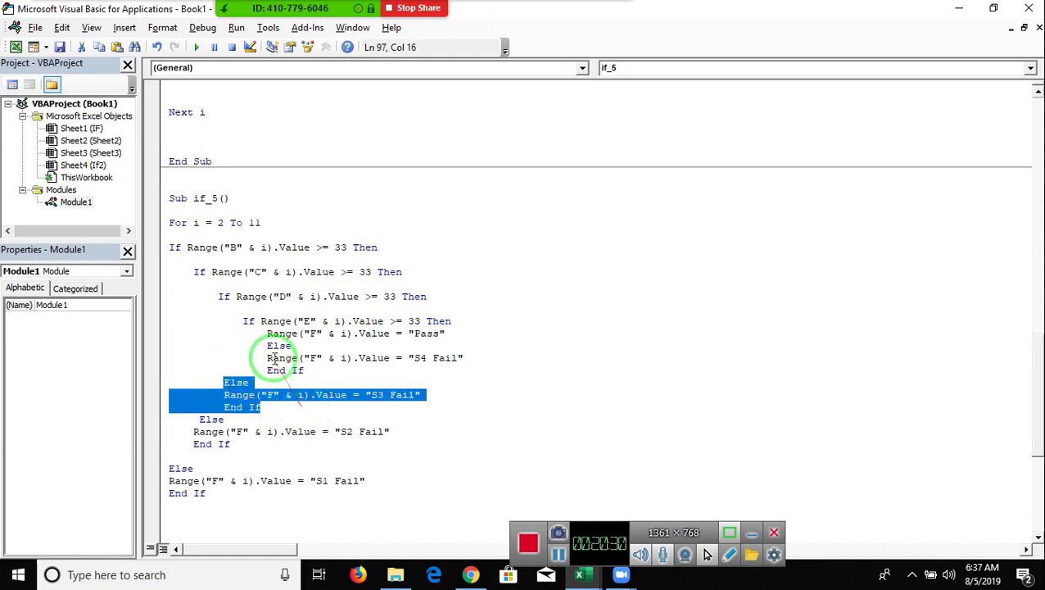
pyautogui.click(243, 320)
pyautogui.hotkey('shift', 'Home')
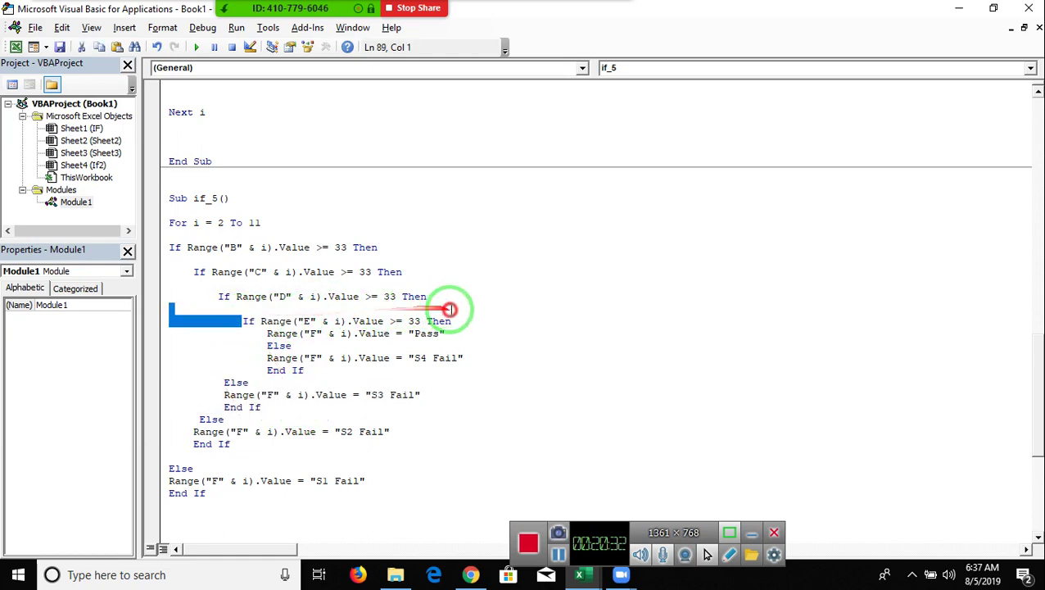
pyautogui.moveTo(449, 309); pyautogui.dragTo(451, 320)
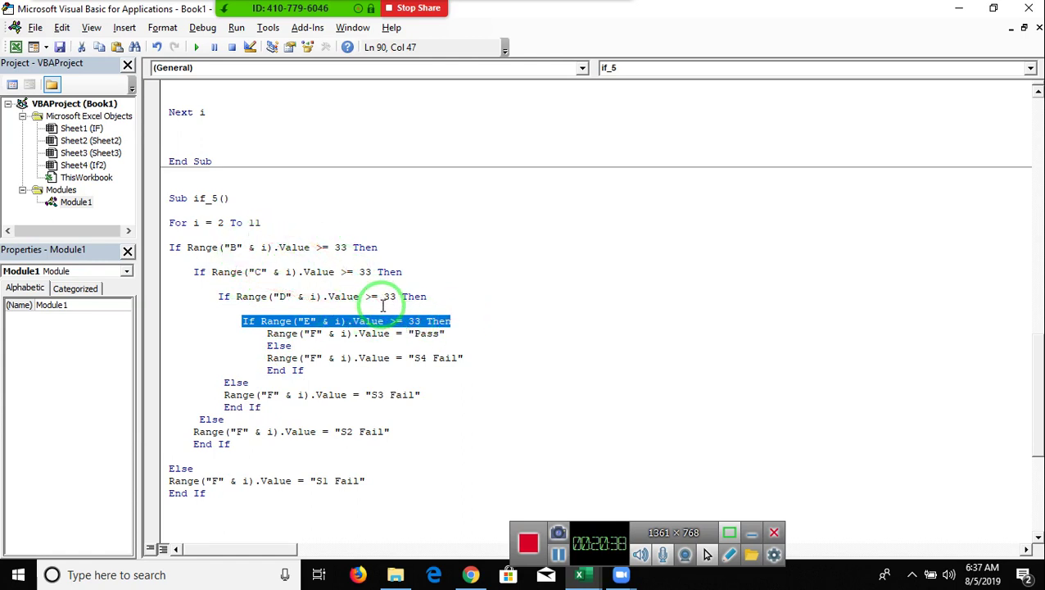
pyautogui.moveTo(260, 348); pyautogui.dragTo(262, 336)
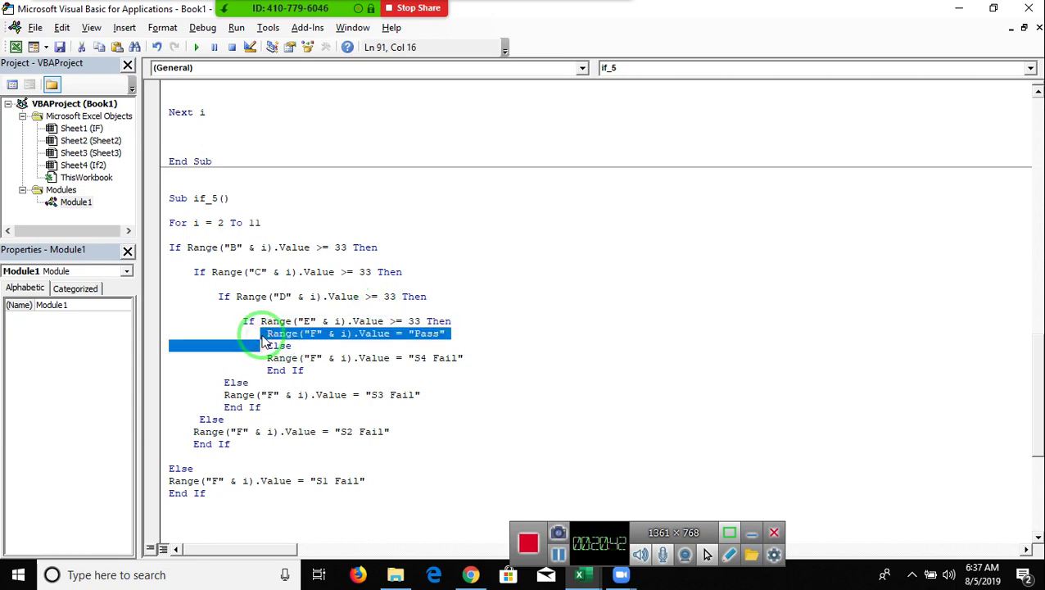
pyautogui.doubleClick(268, 360)
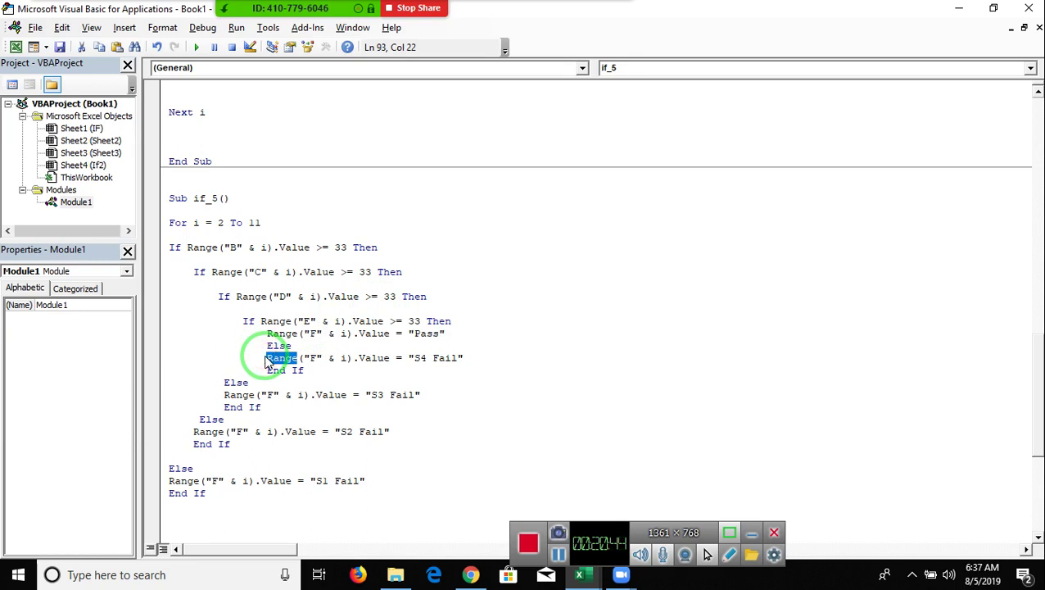
pyautogui.click(218, 345)
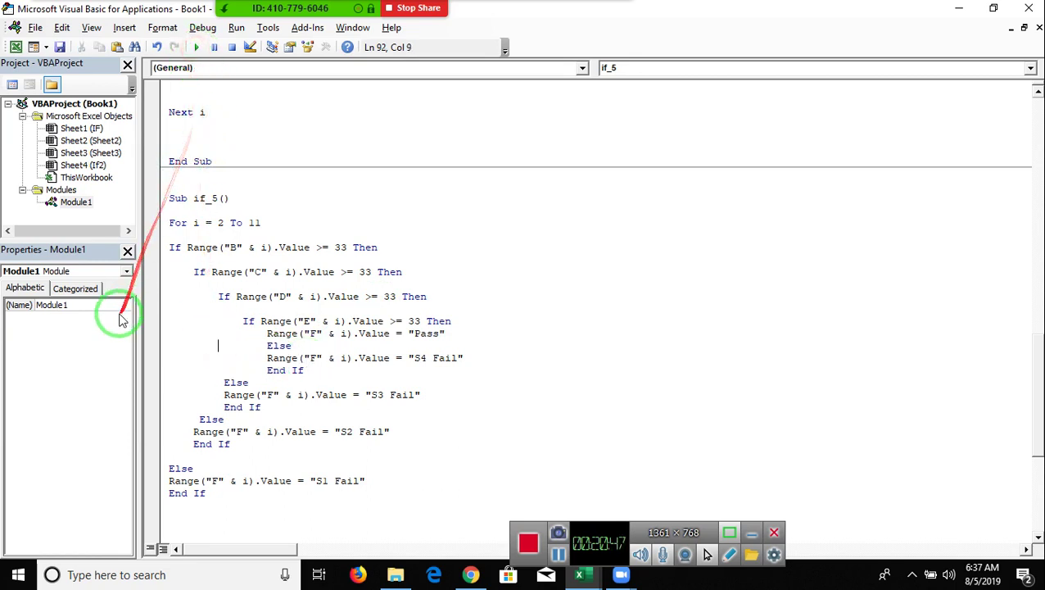
pyautogui.hotkey('alt', 'Tab')
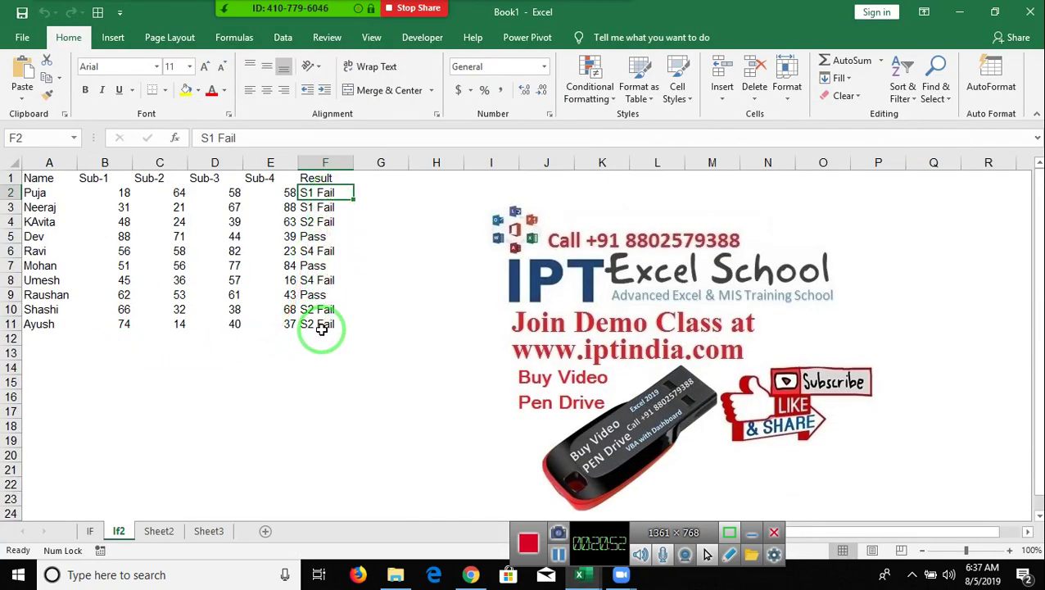
pyautogui.hotkey('alt', 'Tab')
pyautogui.scroll(2, 163, 368)
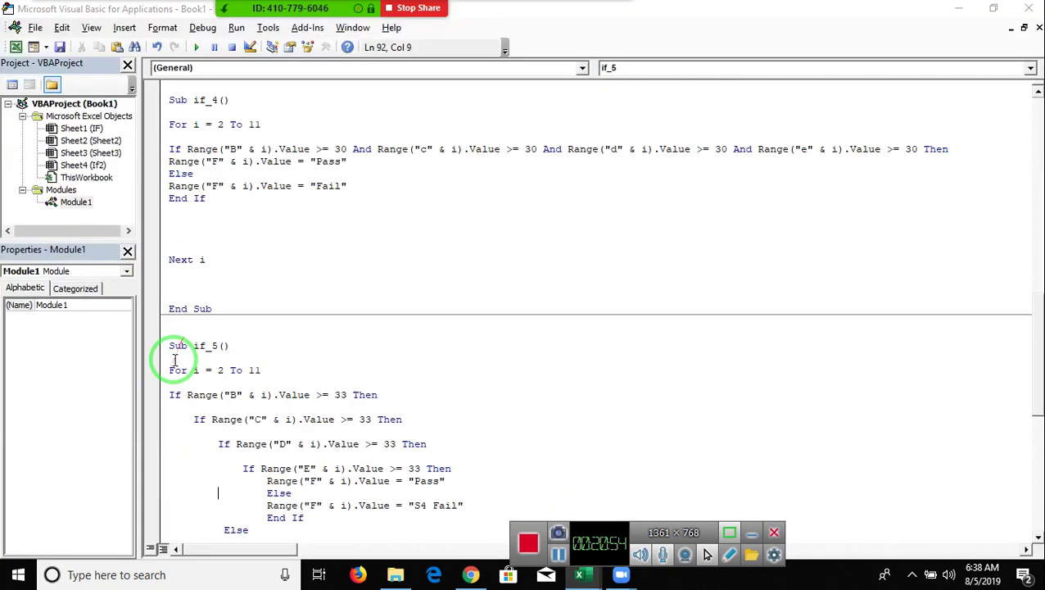
# Step: Add a new Sub if_6 header below the if_5 macro
pyautogui.scroll(-10, 175, 354)
pyautogui.scroll(-2, 197, 328)
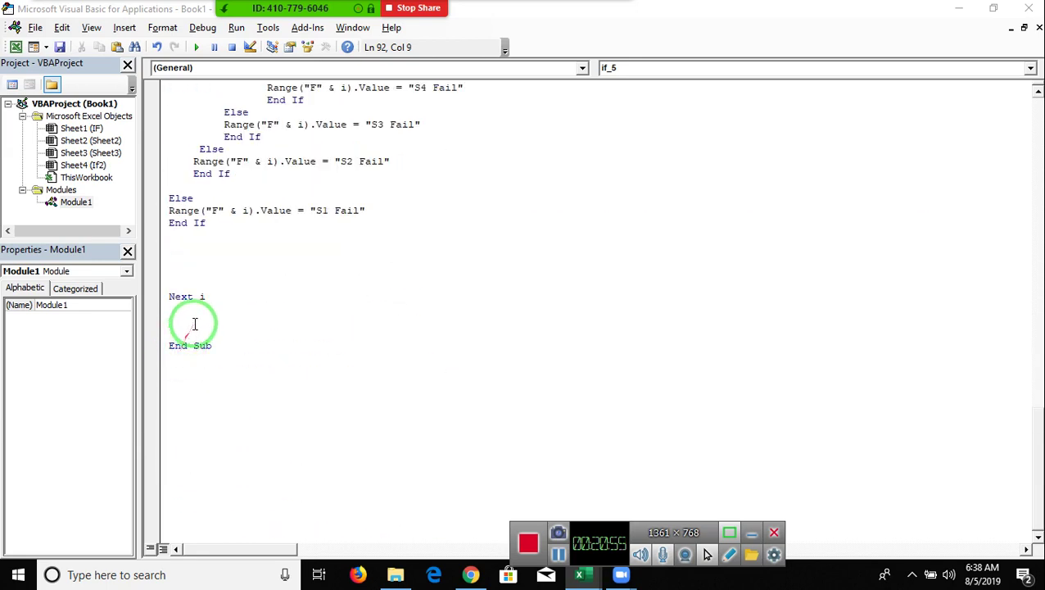
pyautogui.click(198, 379)
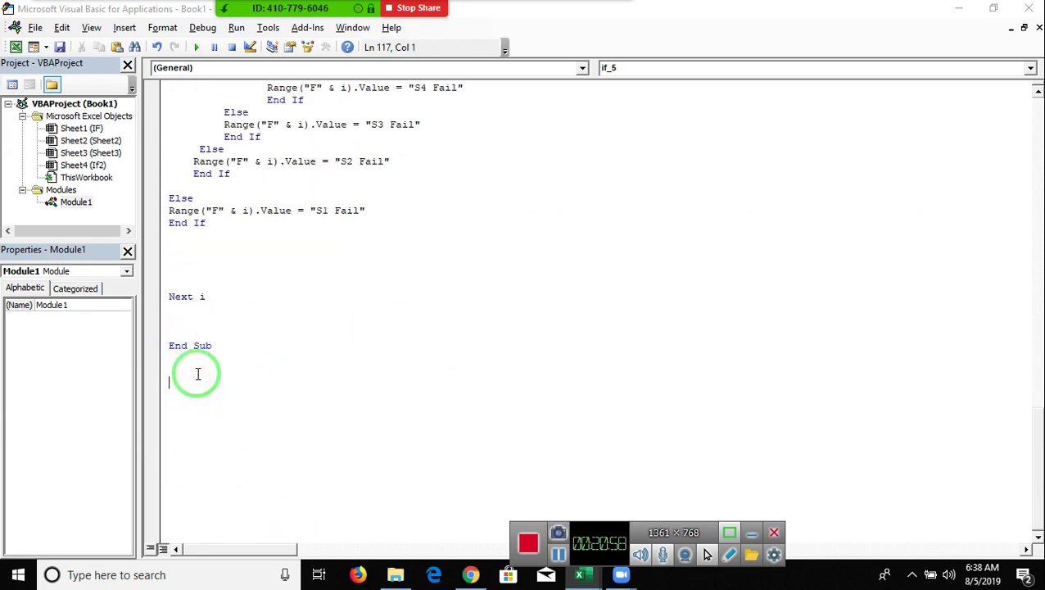
pyautogui.write('sub i')
pyautogui.write('f')
pyautogui.press('Return')
pyautogui.press('Return')
pyautogui.press('Return')
pyautogui.press('Return')
# Step: Write a For i = 2 To 11 … Next i loop in if_6 and begin a Select Case line
pyautogui.press('Return')
pyautogui.press('Return')
pyautogui.press('Return')
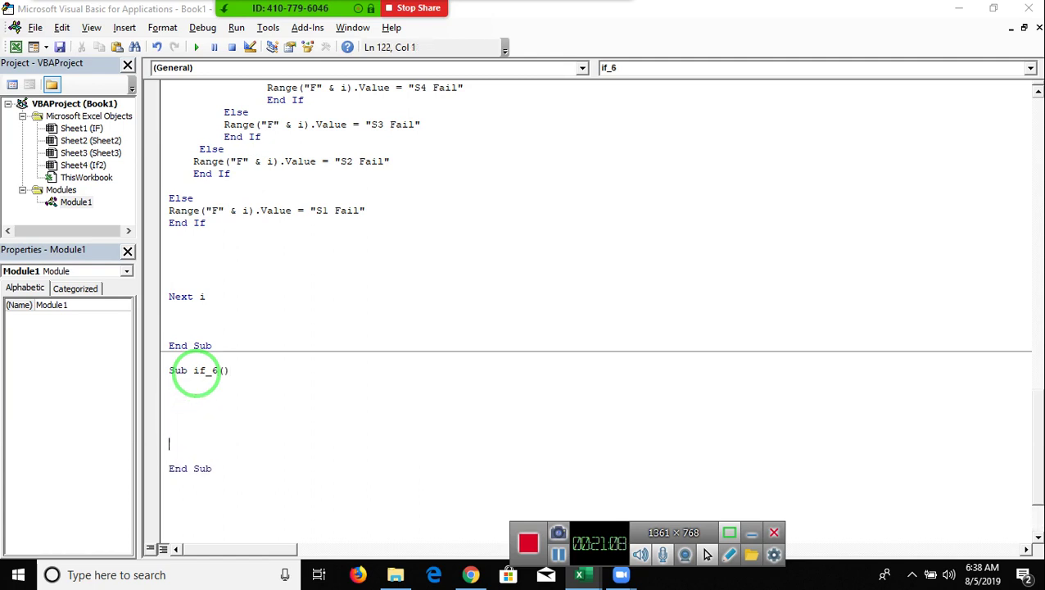
pyautogui.write('for i = ')
pyautogui.write('1')
pyautogui.press('BackSpace')
pyautogui.press('BackSpace')
pyautogui.press('BackSpace')
pyautogui.write('3')
pyautogui.write('2')
pyautogui.write('1')
pyautogui.press('Return')
pyautogui.press('Return')
pyautogui.press('Return')
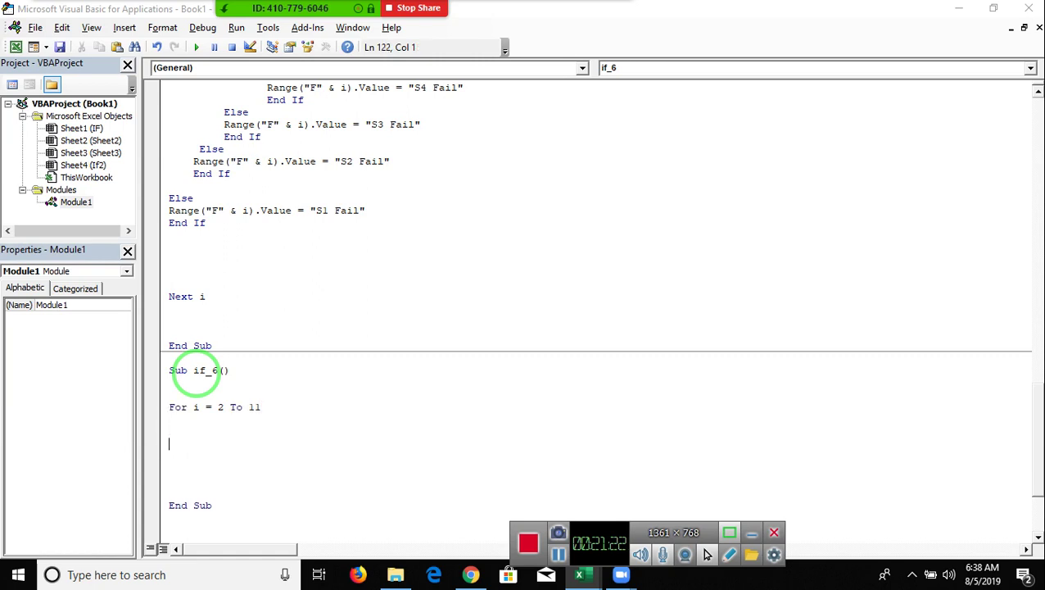
pyautogui.write('nex')
pyautogui.press('Return')
pyautogui.press('Return')
pyautogui.press('Return')
pyautogui.press('Return')
pyautogui.press('Up')
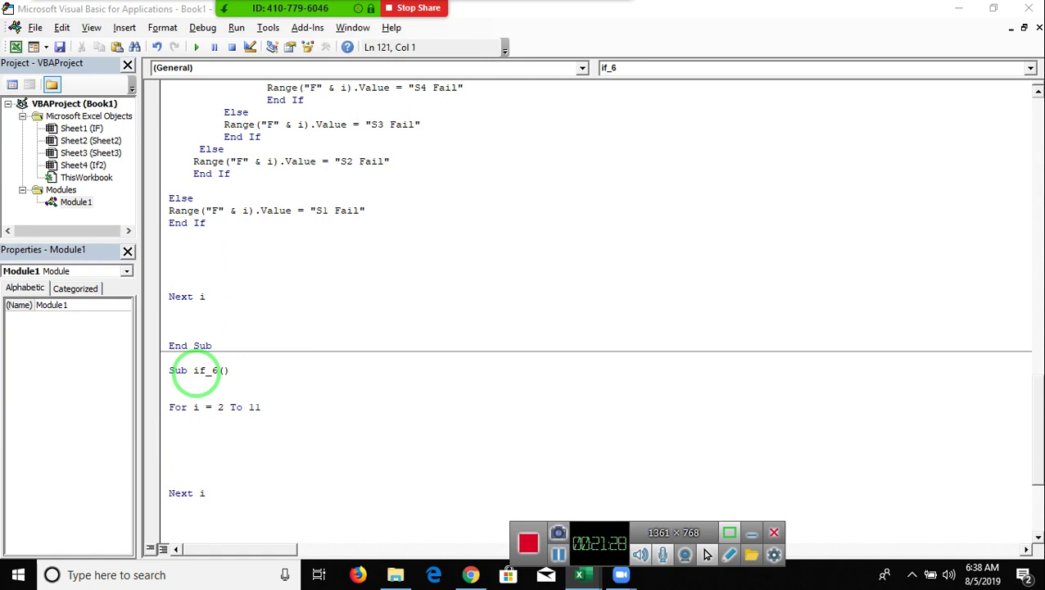
pyautogui.write('sele')
pyautogui.write('ct')
# Step: Complete Select Case on the column B value with a Case Is >= 33 branch
pyautogui.write('case ')
pyautogui.write('range')
pyautogui.write('(')
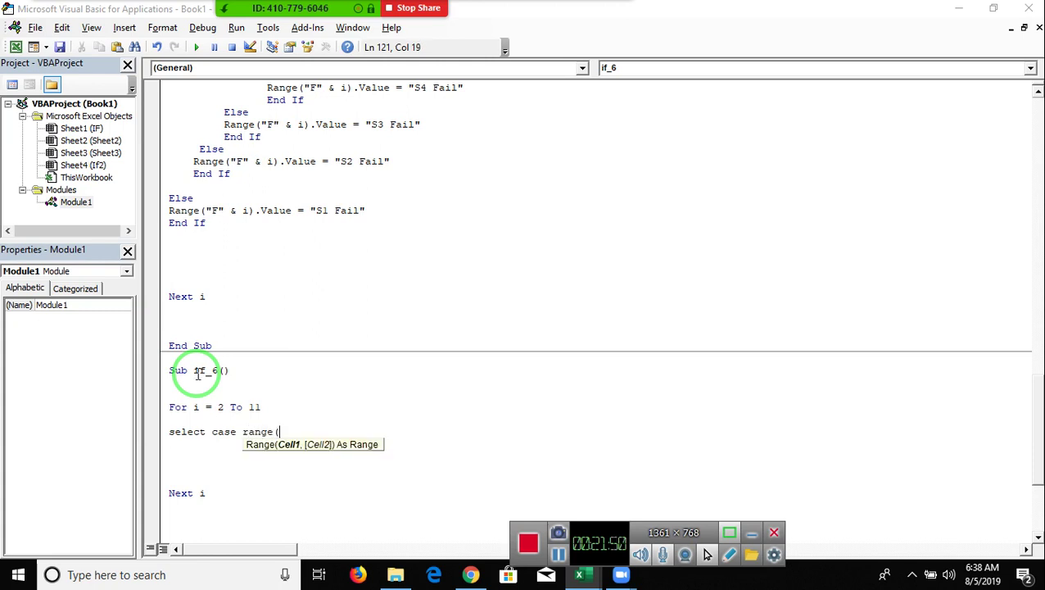
pyautogui.write('"')
pyautogui.press('Return')
pyautogui.press('Return')
pyautogui.write('A')
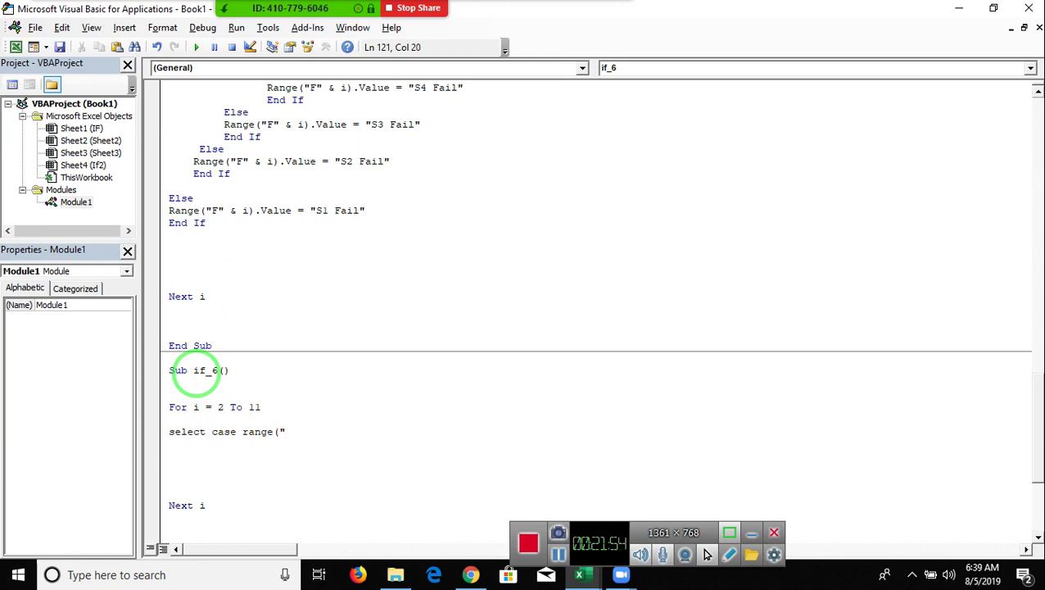
pyautogui.write('" ')
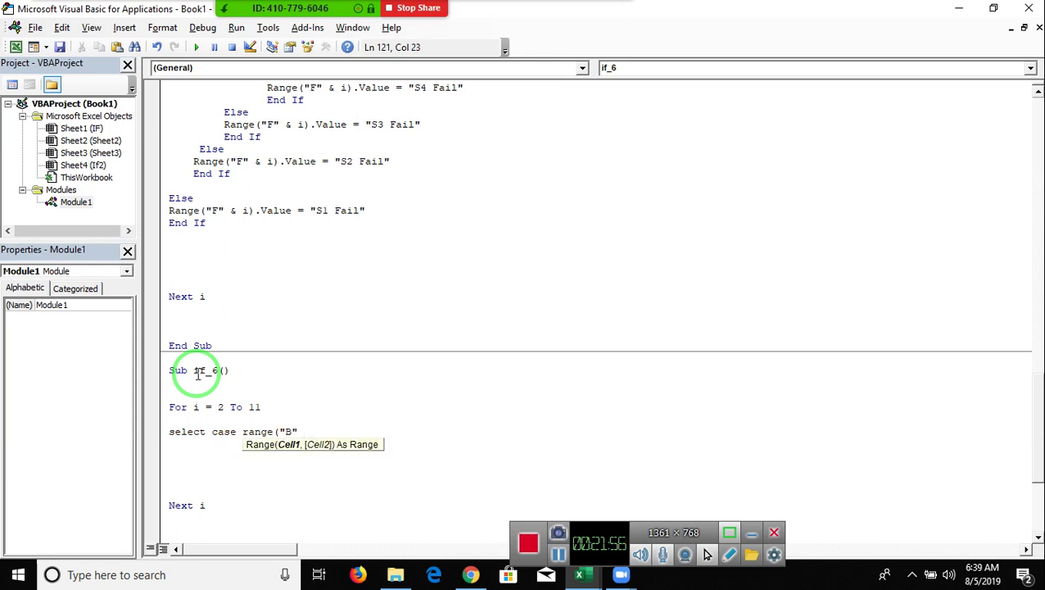
pyautogui.write(' i')
pyautogui.write(').valu')
pyautogui.press('Tab')
pyautogui.press('Return')
pyautogui.write('case >=')
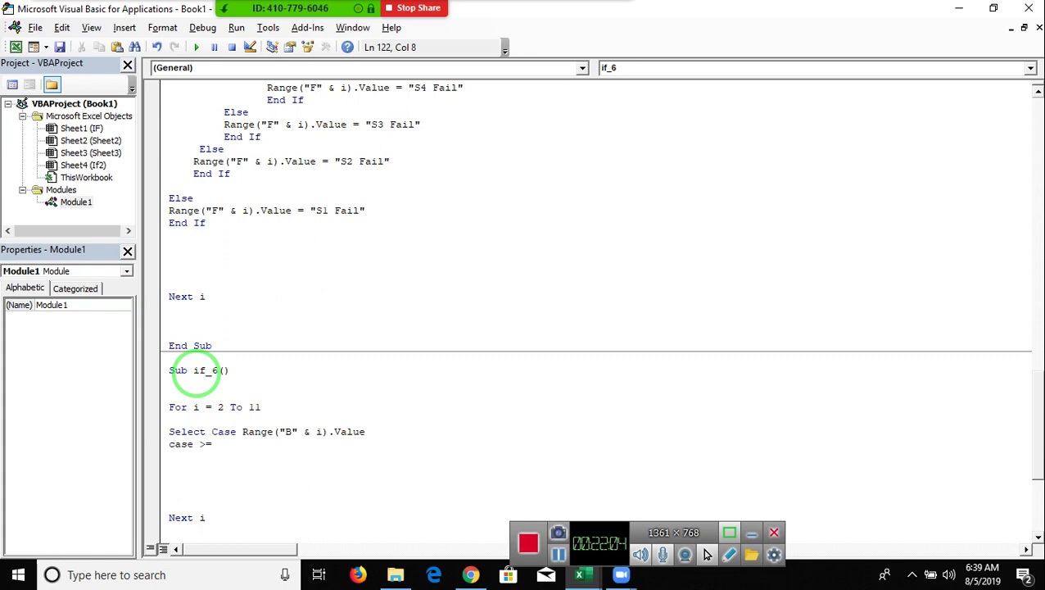
pyautogui.write('33')
pyautogui.press('Return')
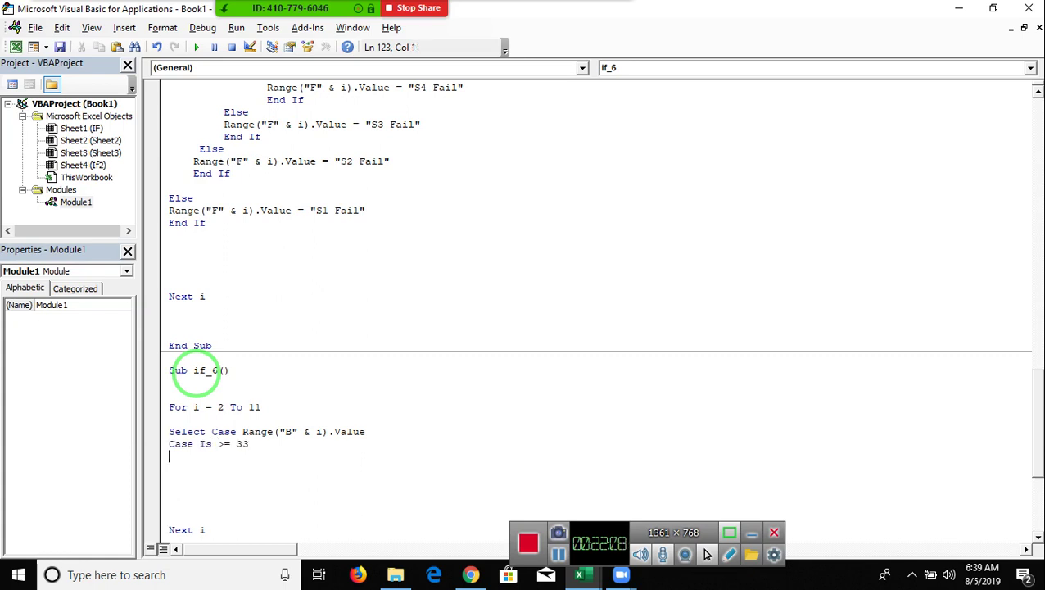
# Step: Declare Dim r As String under the if_6 header
pyautogui.press('Return')
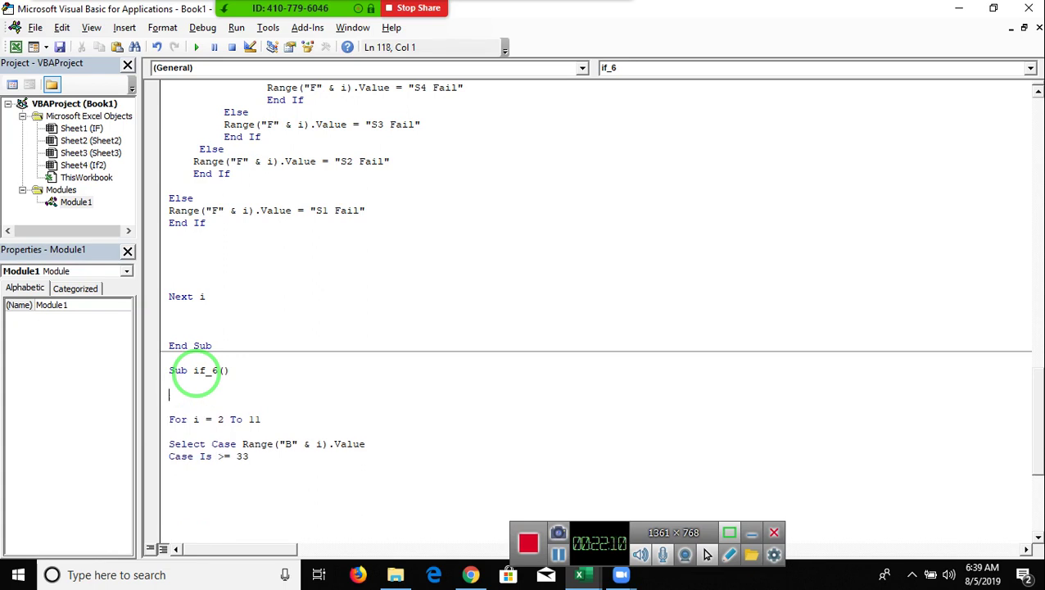
pyautogui.write('dim ')
pyautogui.write('s stri')
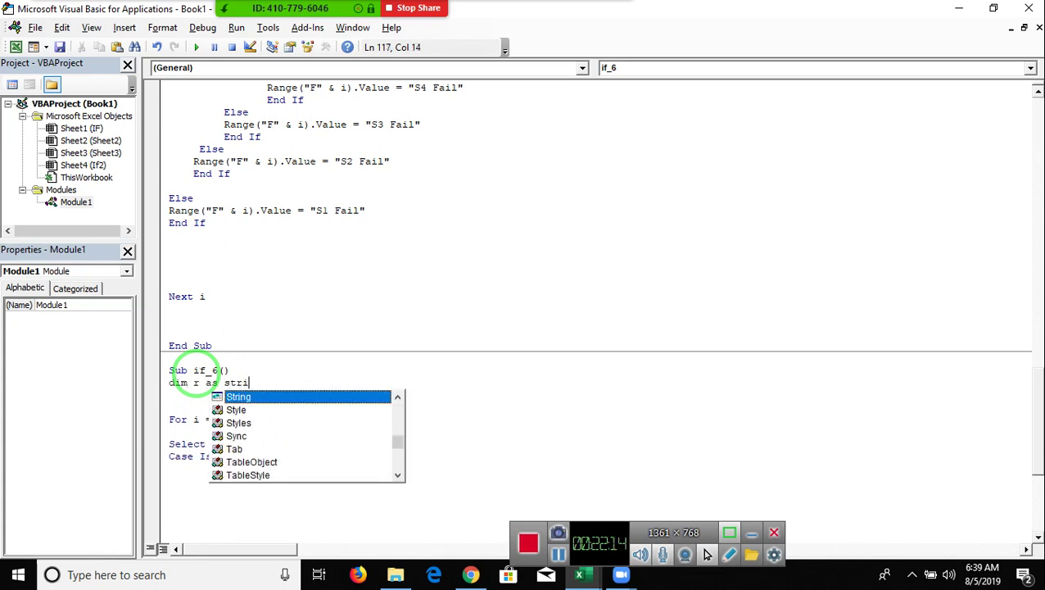
pyautogui.press('Tab')
pyautogui.press('Down')
pyautogui.press('Down')
pyautogui.press('Down')
pyautogui.press('Down')
pyautogui.press('Down')
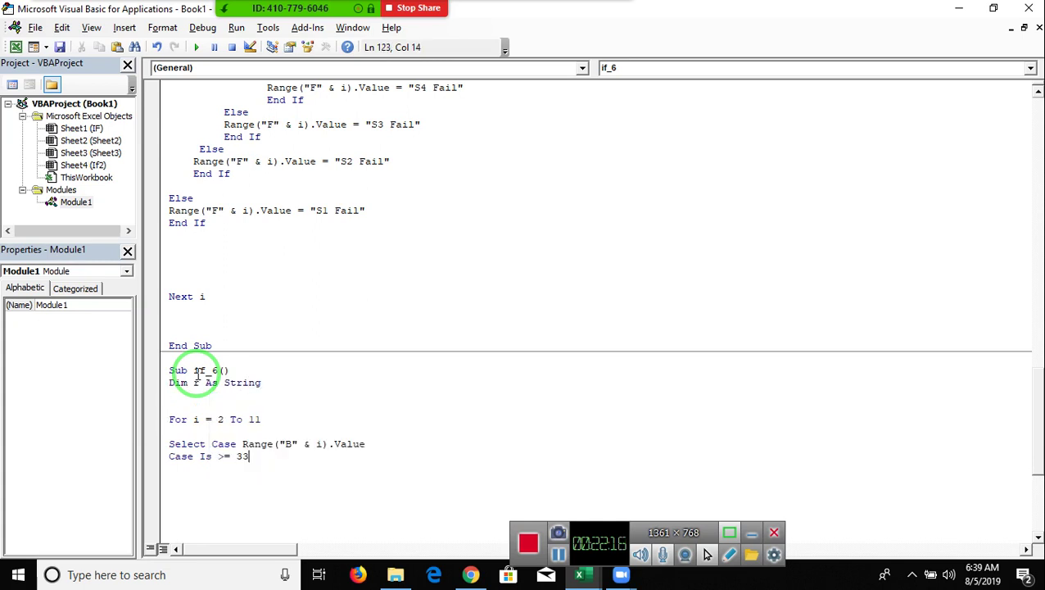
pyautogui.scroll(-4, 197, 377)
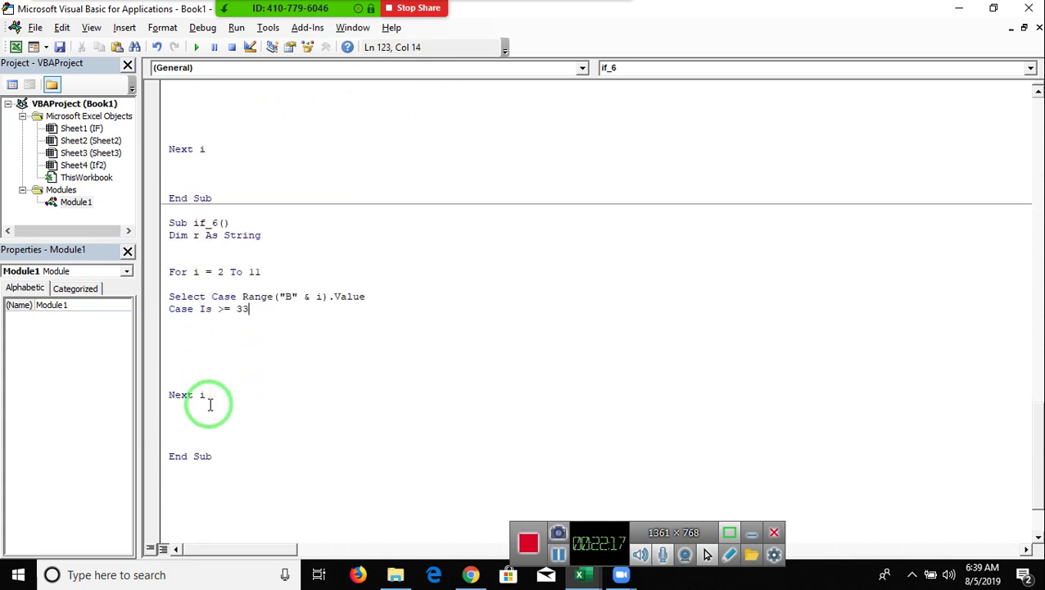
# Step: Compare the if_6 loop with the nested If/Else conditions in if_5
pyautogui.click(184, 335)
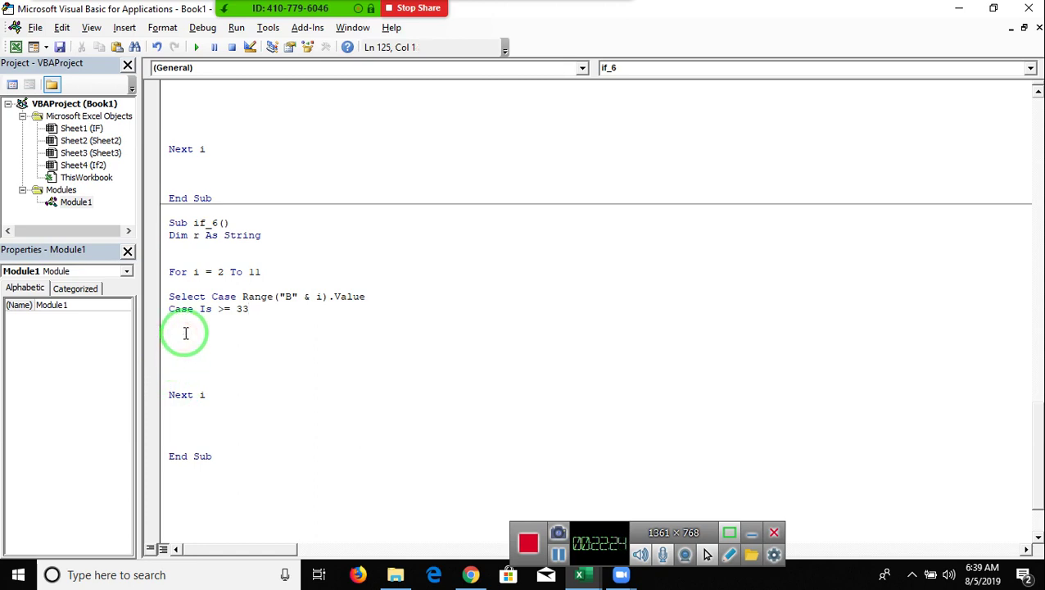
pyautogui.click(185, 322)
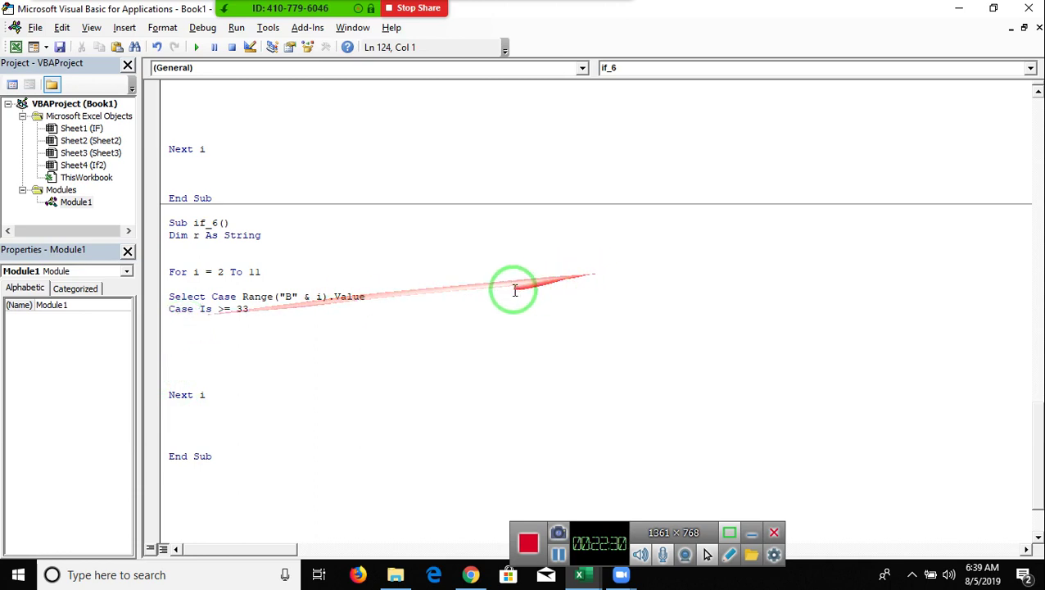
pyautogui.moveTo(232, 420); pyautogui.dragTo(163, 275)
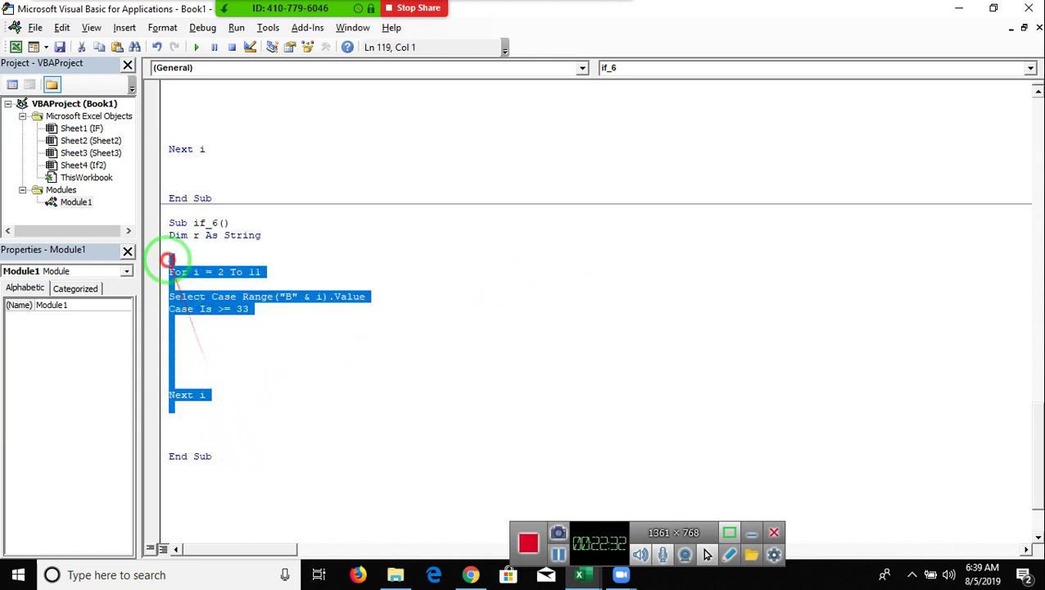
pyautogui.click(216, 355)
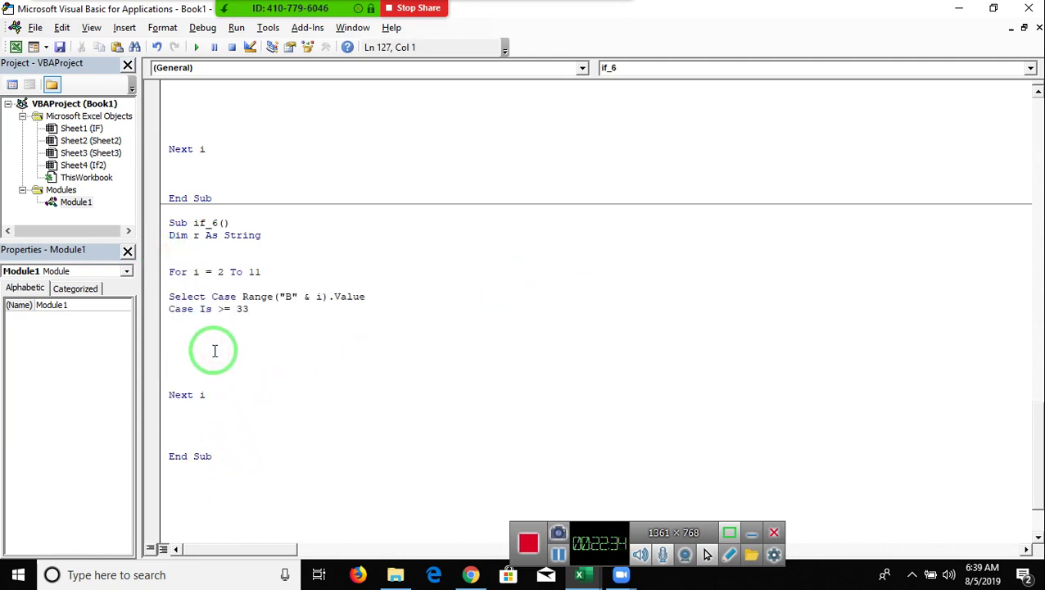
pyautogui.scroll(2, 209, 348)
pyautogui.scroll(8, 214, 385)
pyautogui.click(256, 225)
pyautogui.click(268, 236)
pyautogui.click(261, 273)
pyautogui.click(286, 273)
pyautogui.click(296, 298)
# Step: Highlight if_6's Select Case test on the Range B value and its empty Case body
pyautogui.scroll(-5, 294, 307)
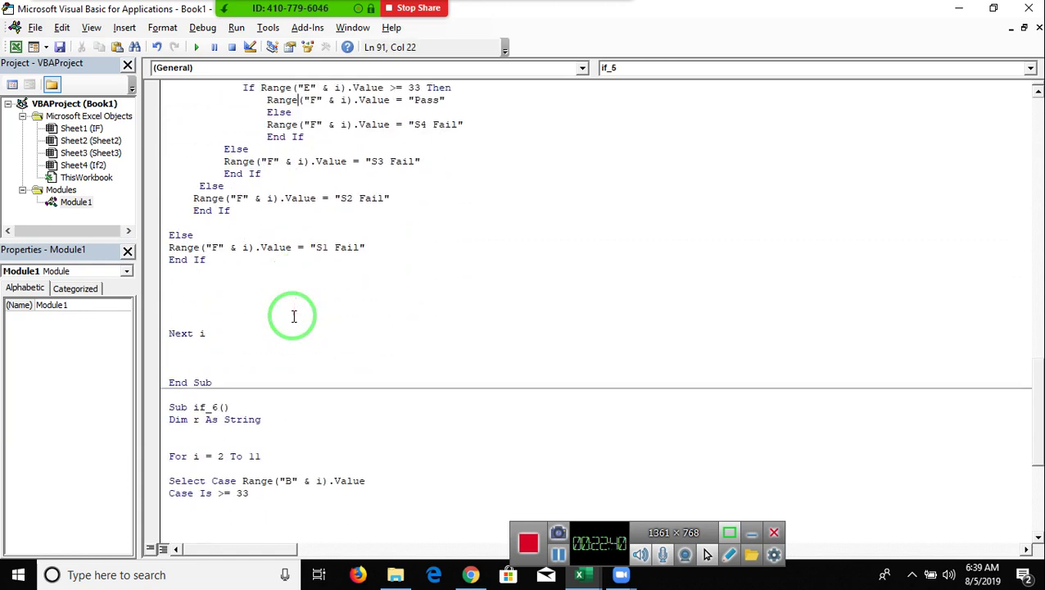
pyautogui.scroll(-2, 274, 394)
pyautogui.click(246, 407)
pyautogui.moveTo(242, 407); pyautogui.dragTo(366, 407)
pyautogui.moveTo(171, 432)
pyautogui.mouseDown()
pyautogui.moveTo(203, 512)
pyautogui.moveTo(199, 484)
pyautogui.mouseUp()
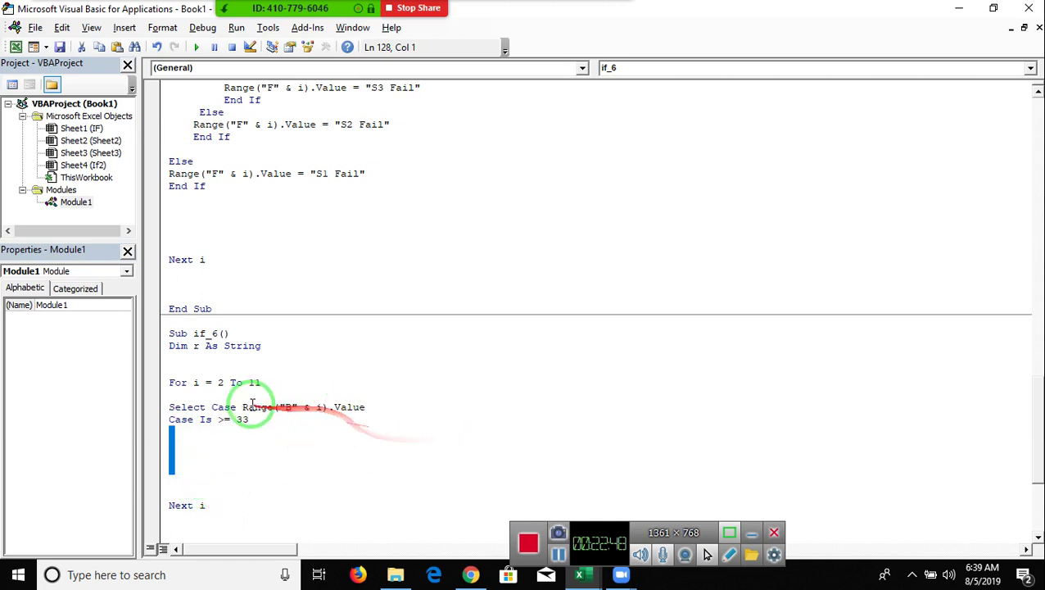
pyautogui.moveTo(237, 408); pyautogui.dragTo(376, 412)
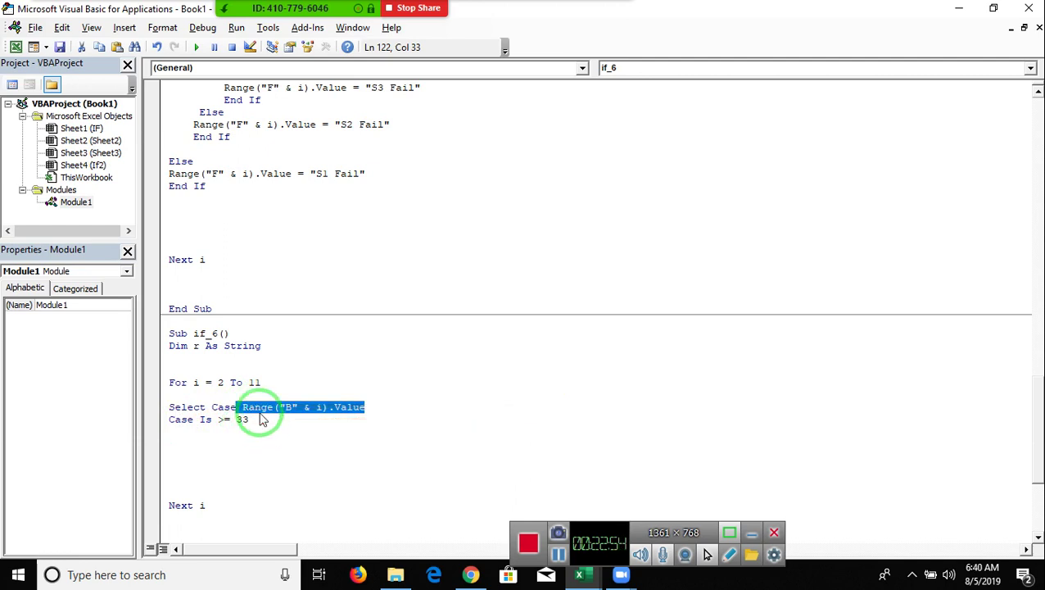
pyautogui.click(268, 450)
# Step: Delete the whole if_6 procedure through End Sub and return to Excel
pyautogui.moveTo(234, 522); pyautogui.dragTo(153, 335)
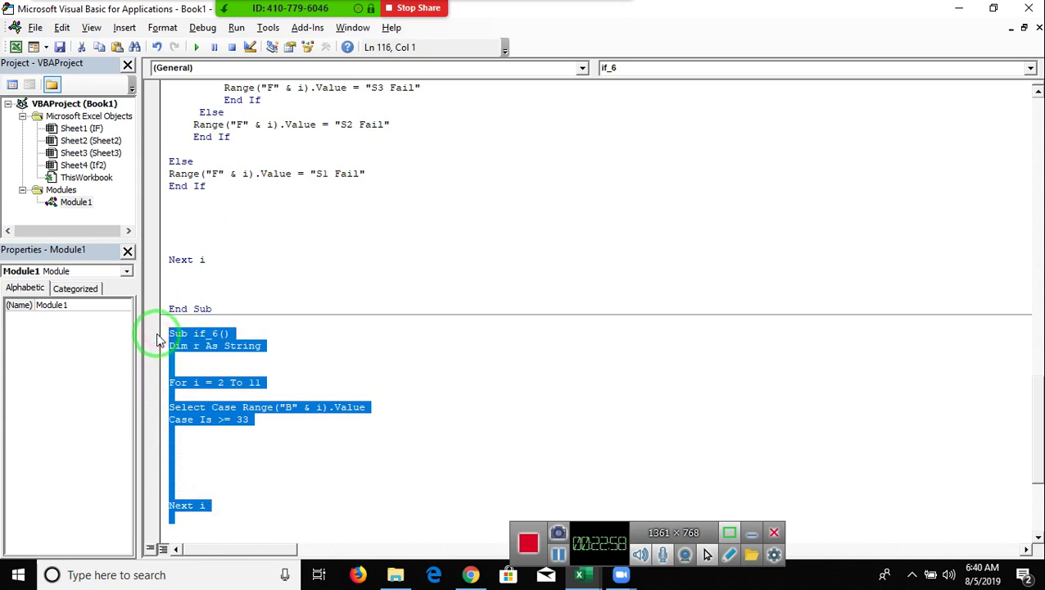
pyautogui.press('Delete')
pyautogui.moveTo(222, 405); pyautogui.dragTo(192, 342)
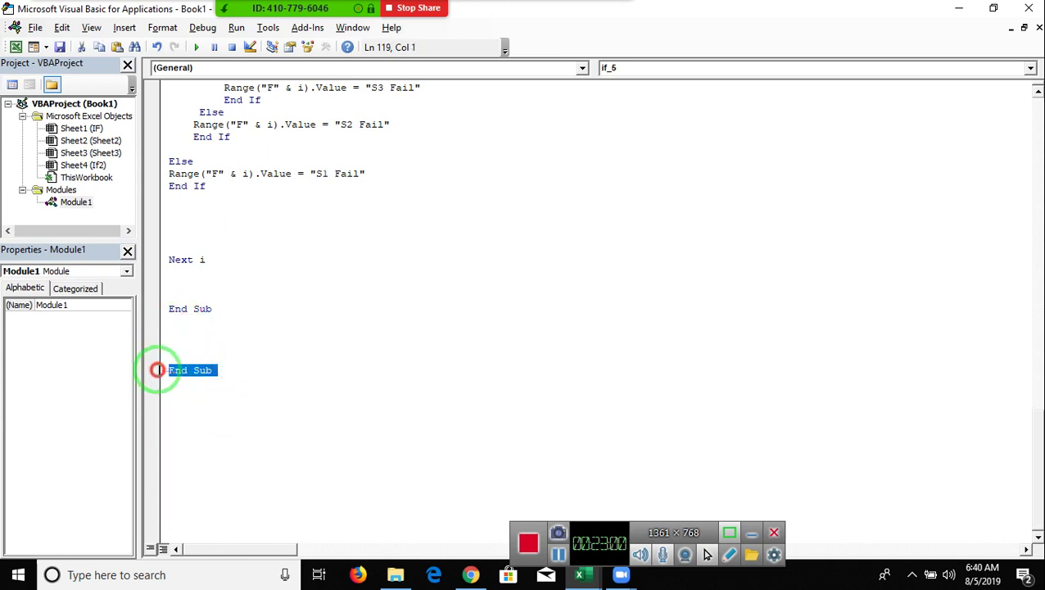
pyautogui.press('Delete')
pyautogui.scroll(1, 190, 374)
pyautogui.scroll(2, 192, 374)
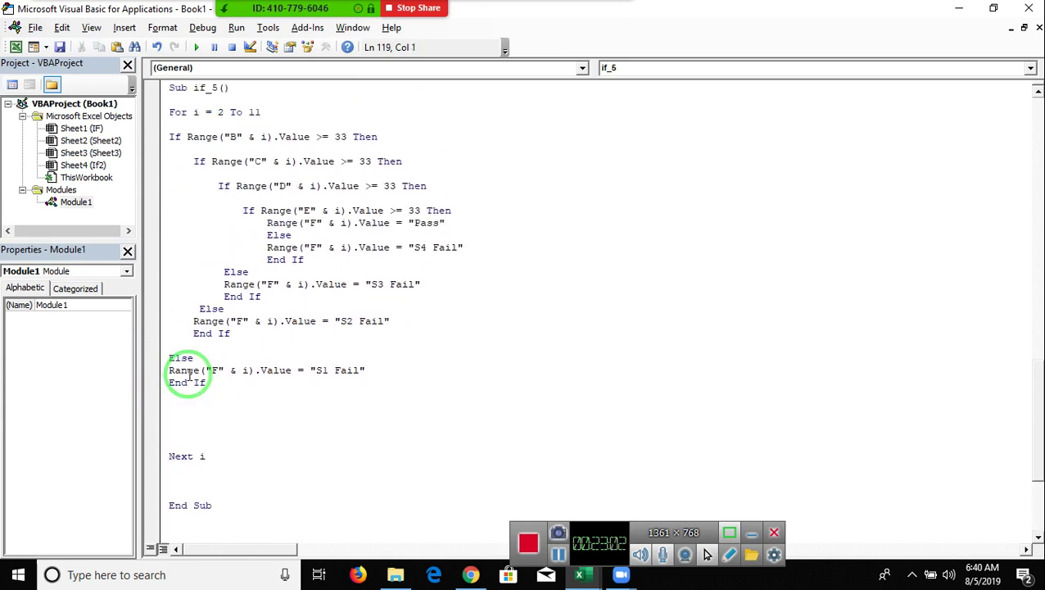
pyautogui.scroll(-3, 195, 377)
pyautogui.hotkey('alt', 'F11')
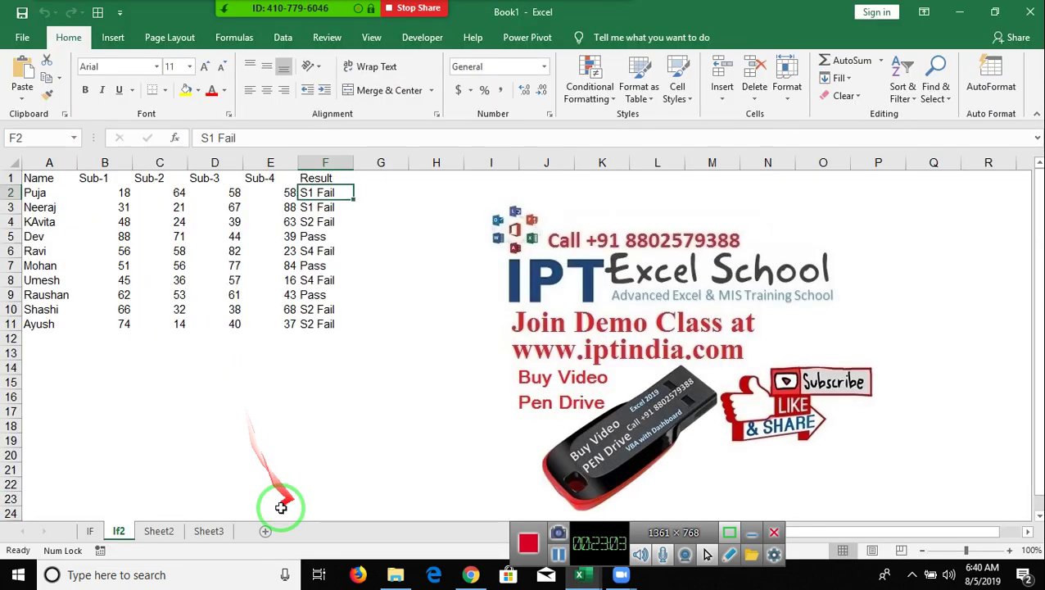
# Step: Copy the If2 sheet and name the copy If3
pyautogui.moveTo(128, 531); pyautogui.dragTo(158, 531)
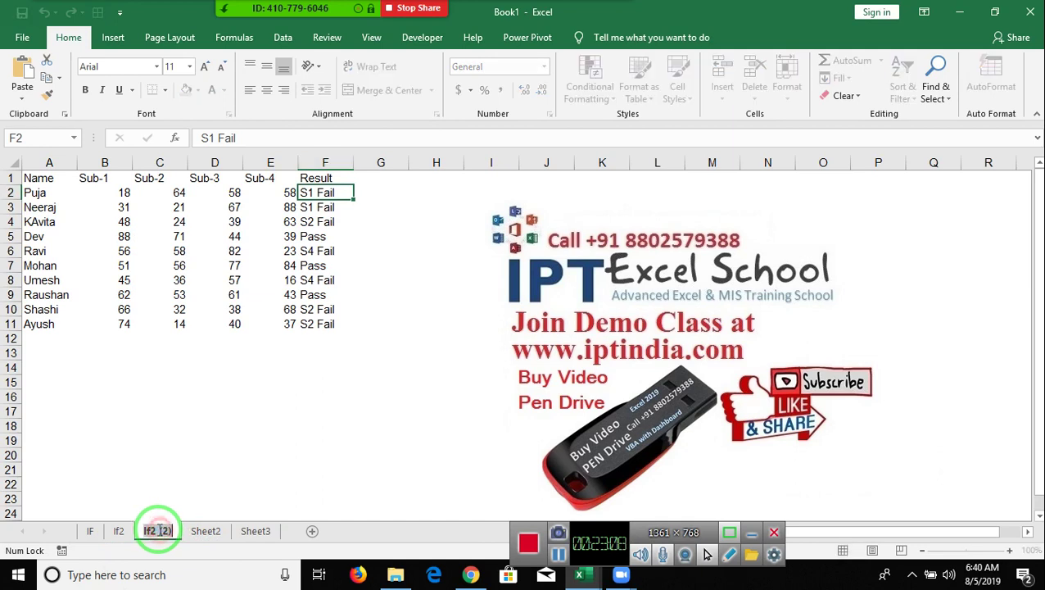
pyautogui.write('If2')
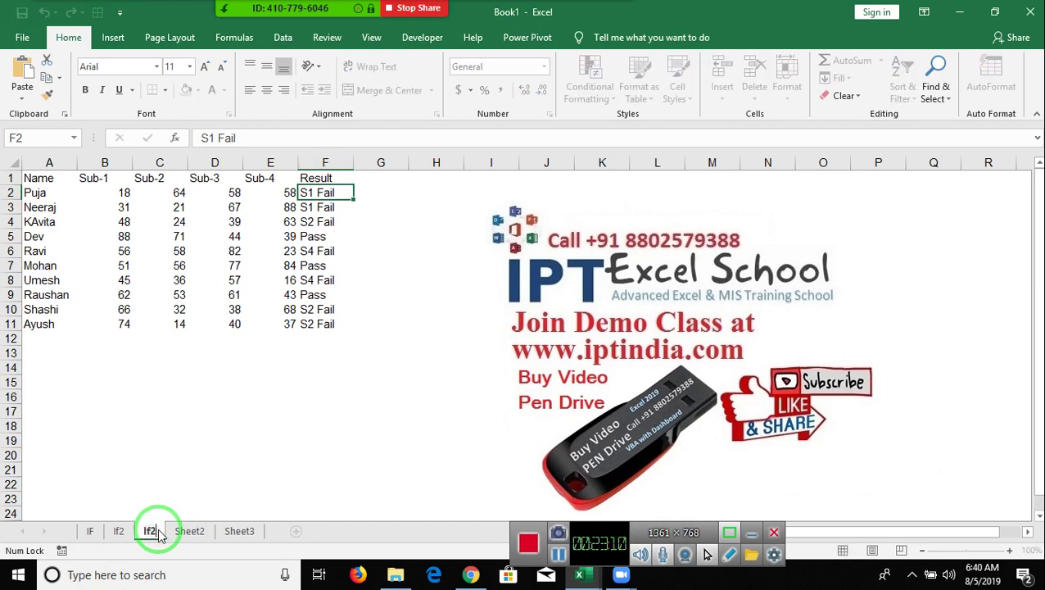
pyautogui.press('BackSpace')
pyautogui.write('3')
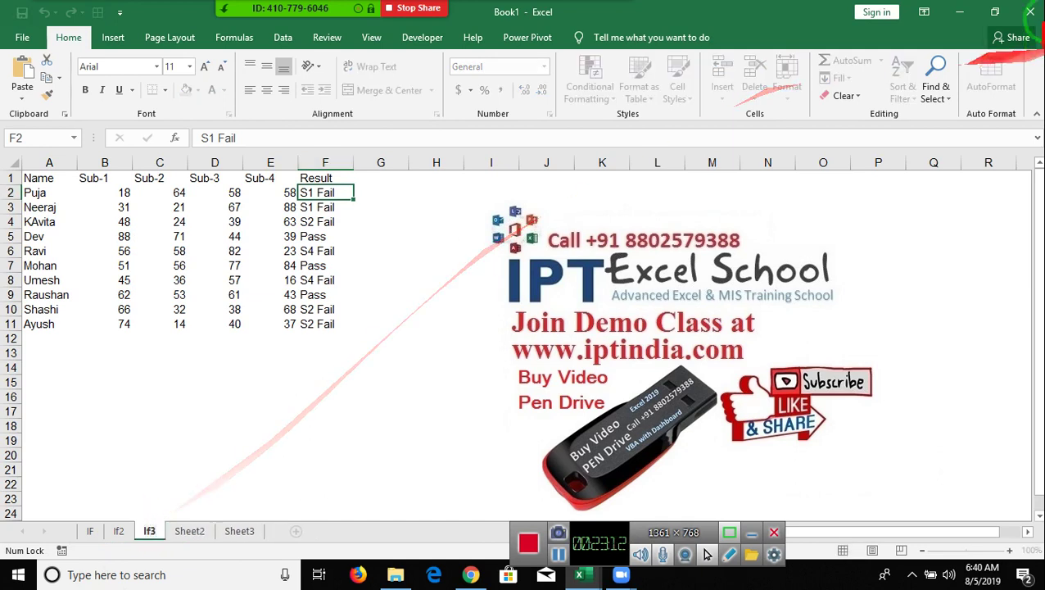
pyautogui.click(229, 307)
# Step: Rename the B1:E1 headings to PAN, Voter, DL and Pass
pyautogui.click(109, 176)
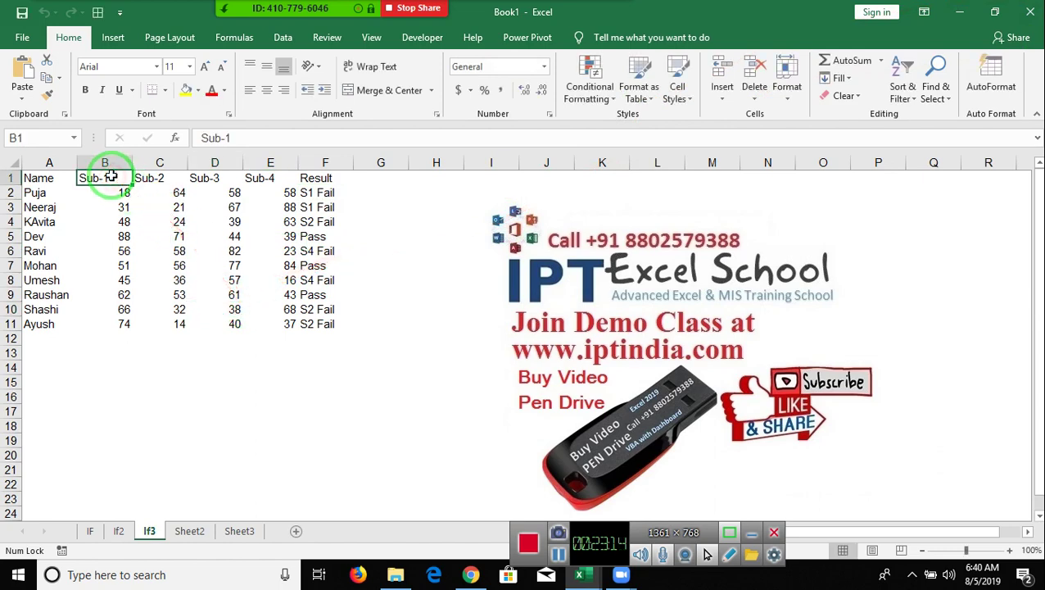
pyautogui.write('P')
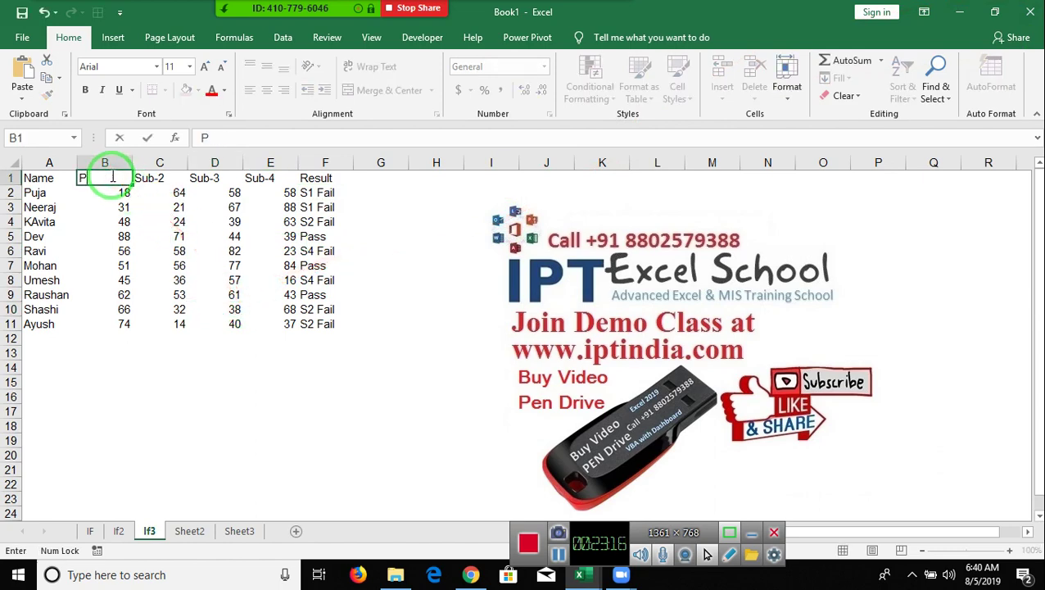
pyautogui.write('AN')
pyautogui.press('Tab')
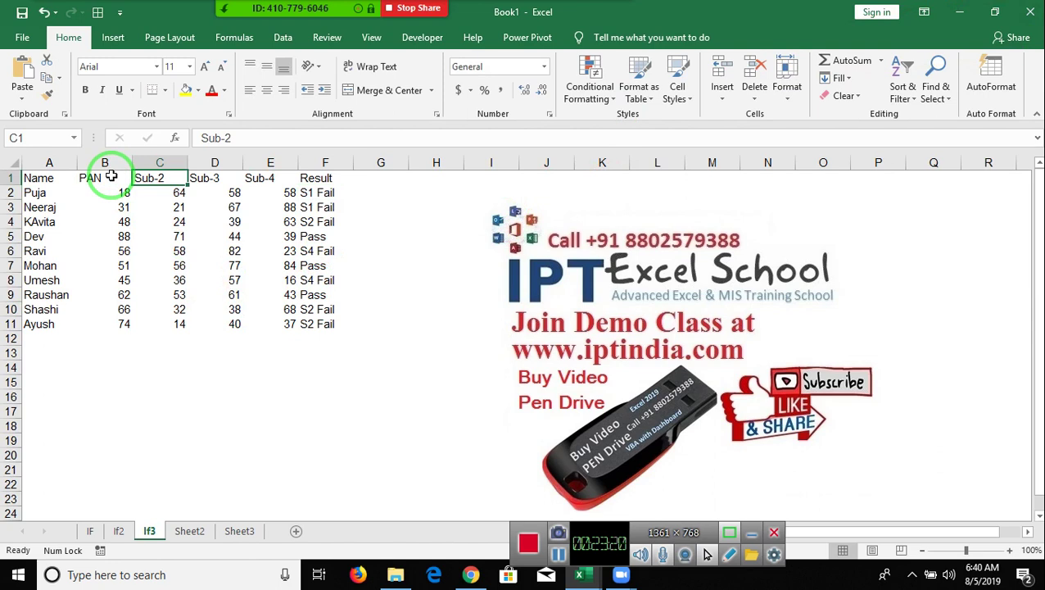
pyautogui.write('Voter')
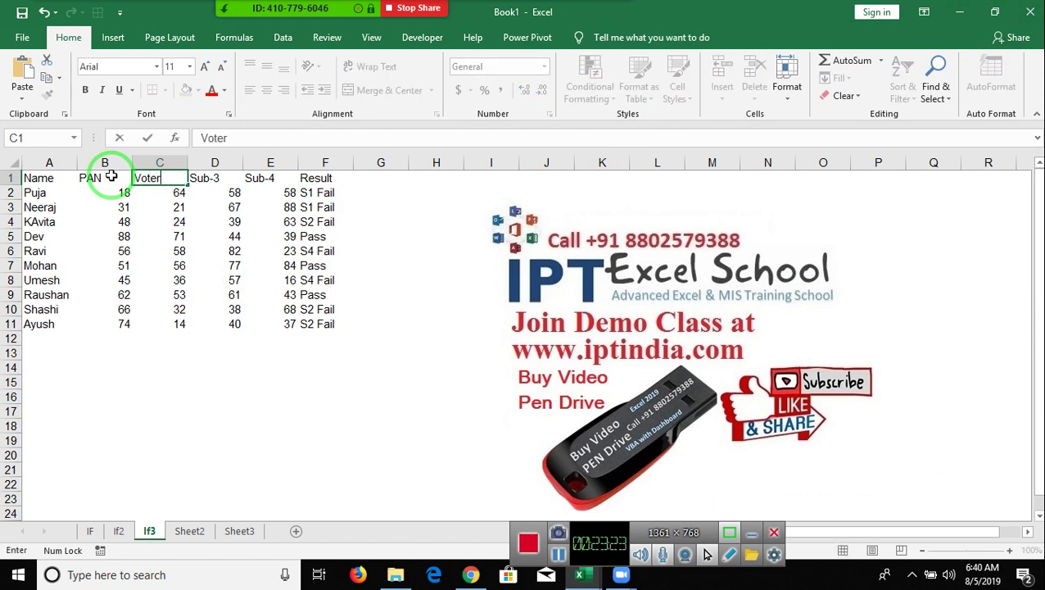
pyautogui.press('Tab')
pyautogui.write('DL')
pyautogui.press('Tab')
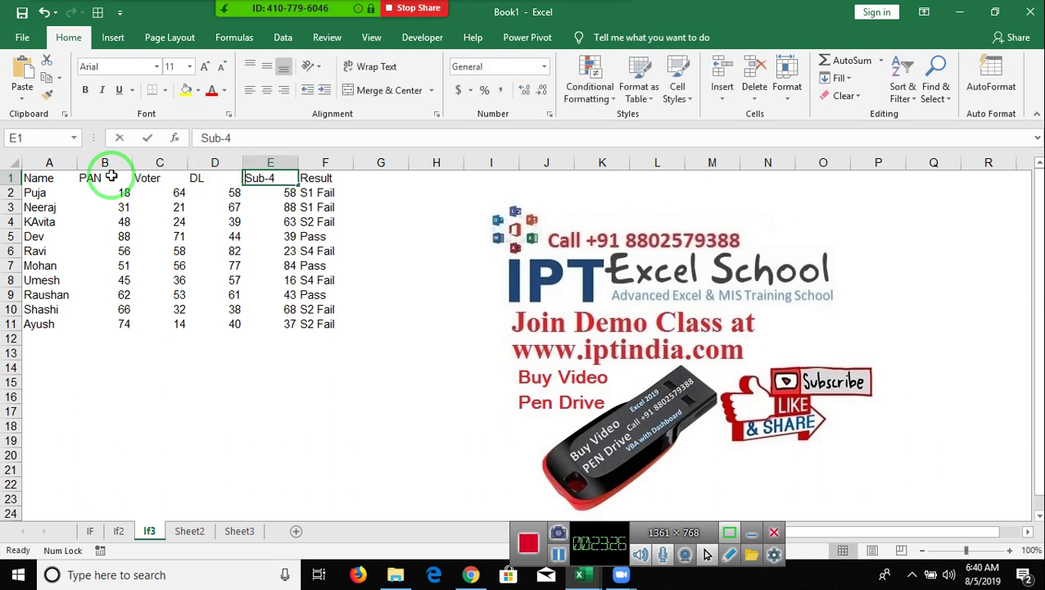
pyautogui.write('PAss')
pyautogui.click(103, 221)
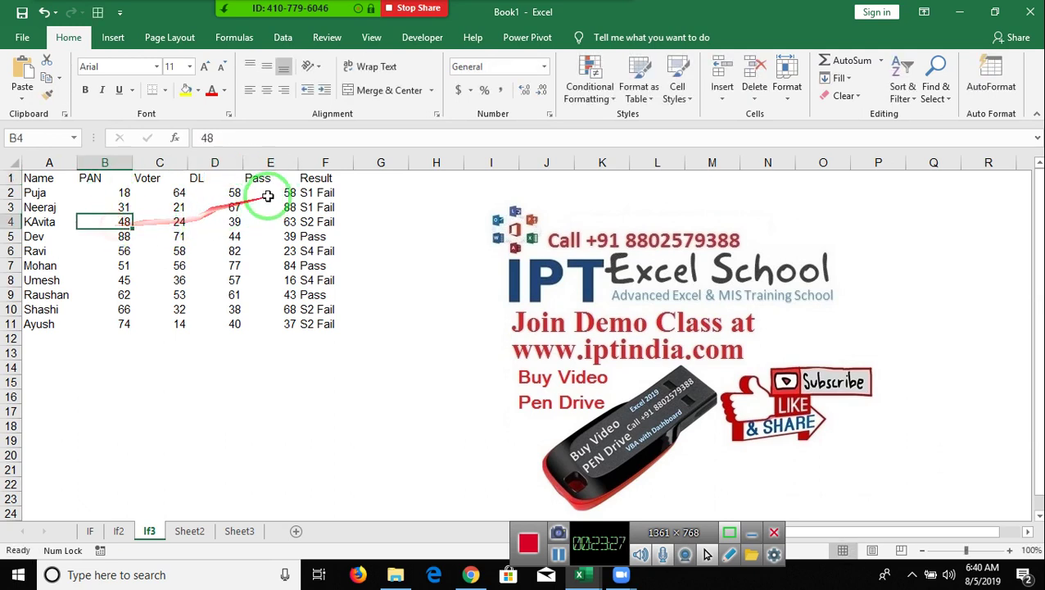
# Step: Clear the old scores from B2:E11
pyautogui.moveTo(287, 180); pyautogui.dragTo(285, 189)
pyautogui.moveTo(103, 193); pyautogui.dragTo(254, 326)
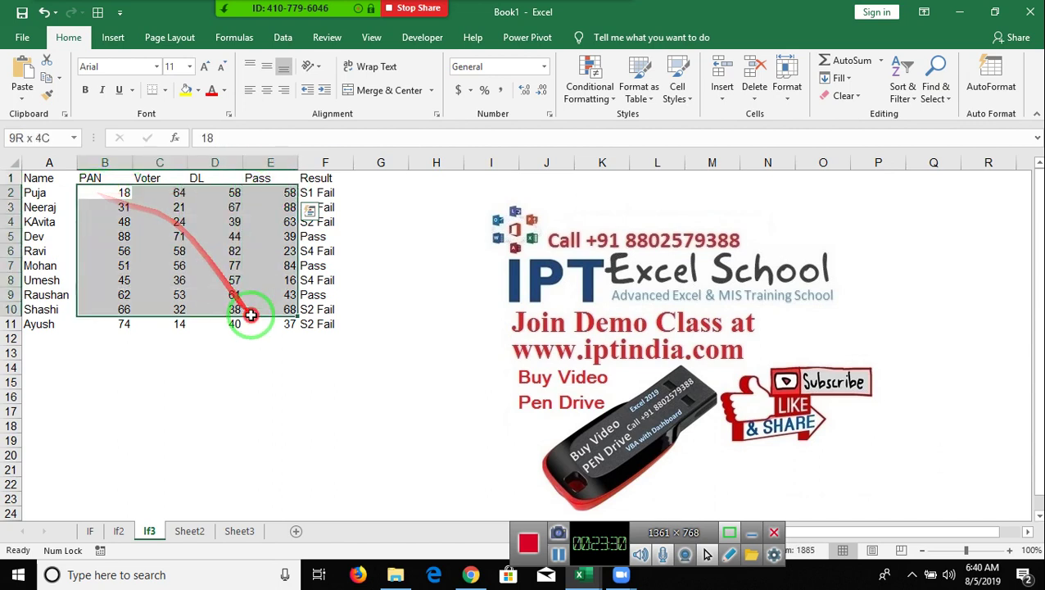
pyautogui.press('Delete')
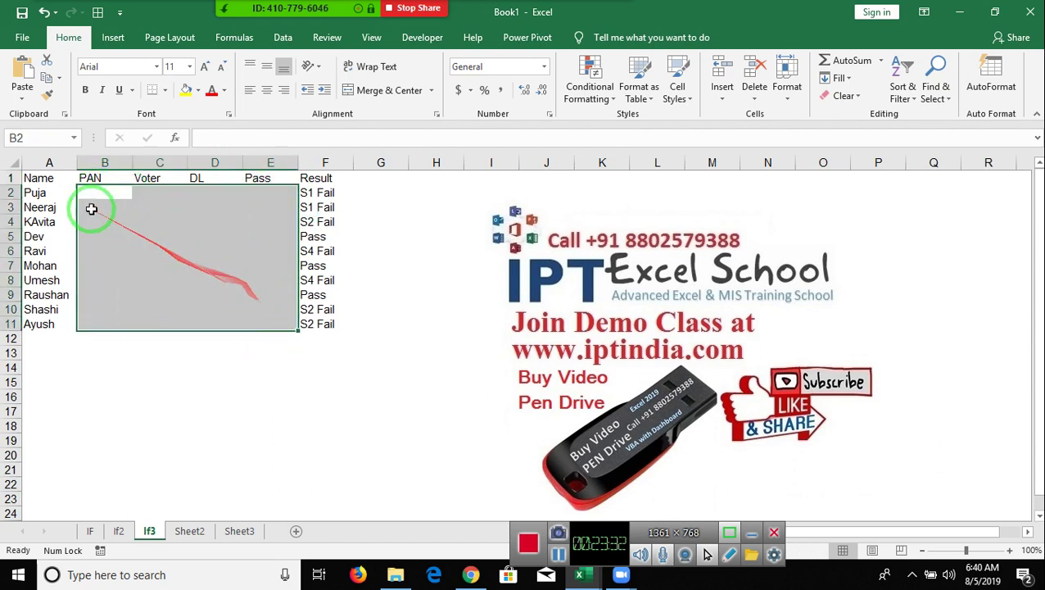
# Step: Enter Y flags in the first rows under the PAN, Pass and DL columns
pyautogui.click(93, 198)
pyautogui.write('Y')
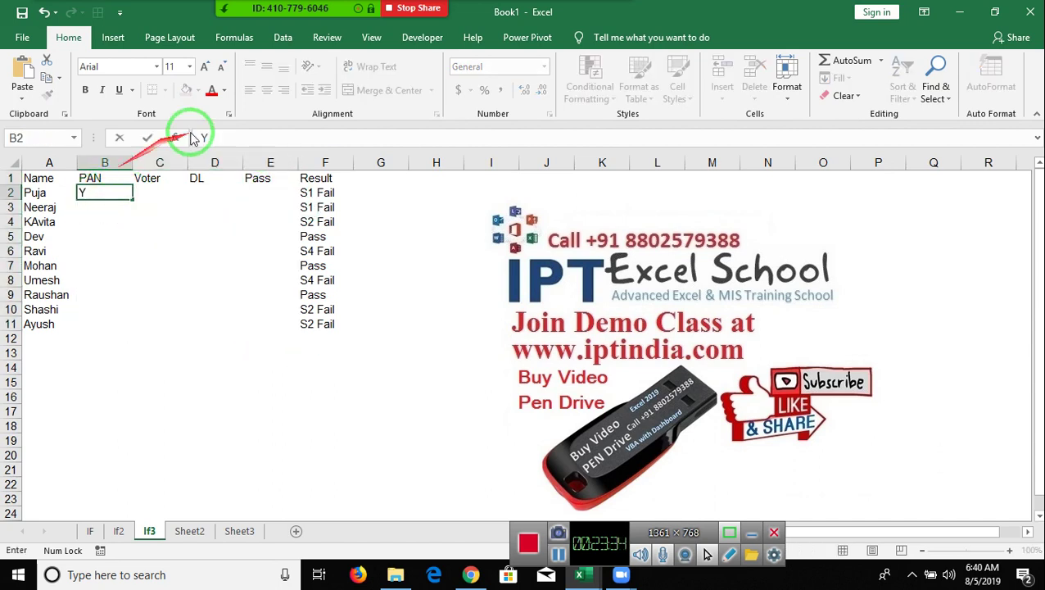
pyautogui.click(260, 197)
pyautogui.write('Y')
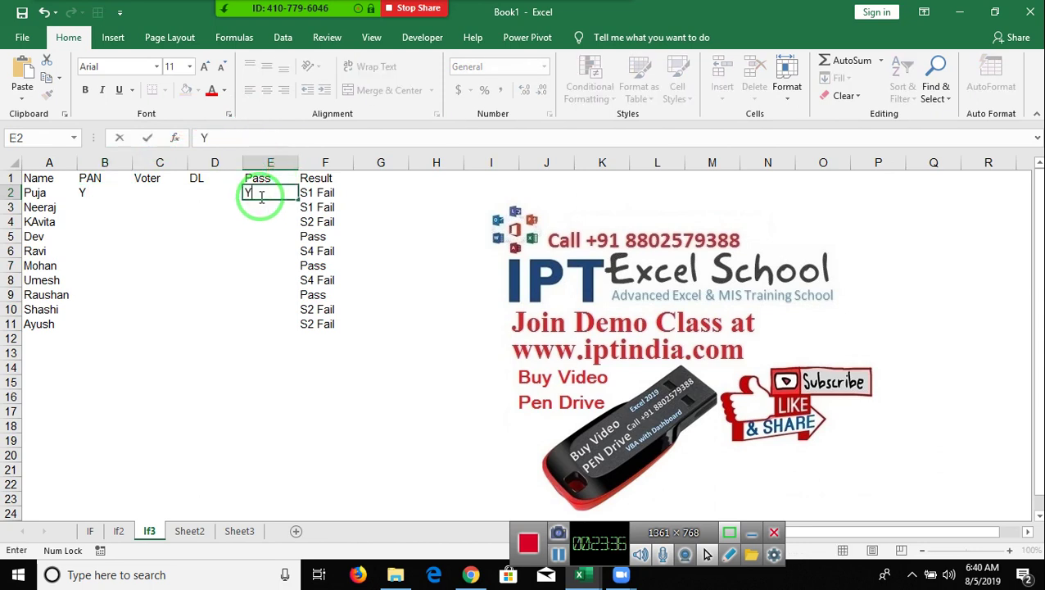
pyautogui.click(205, 221)
pyautogui.click(213, 199)
pyautogui.click(102, 221)
pyautogui.write('Y')
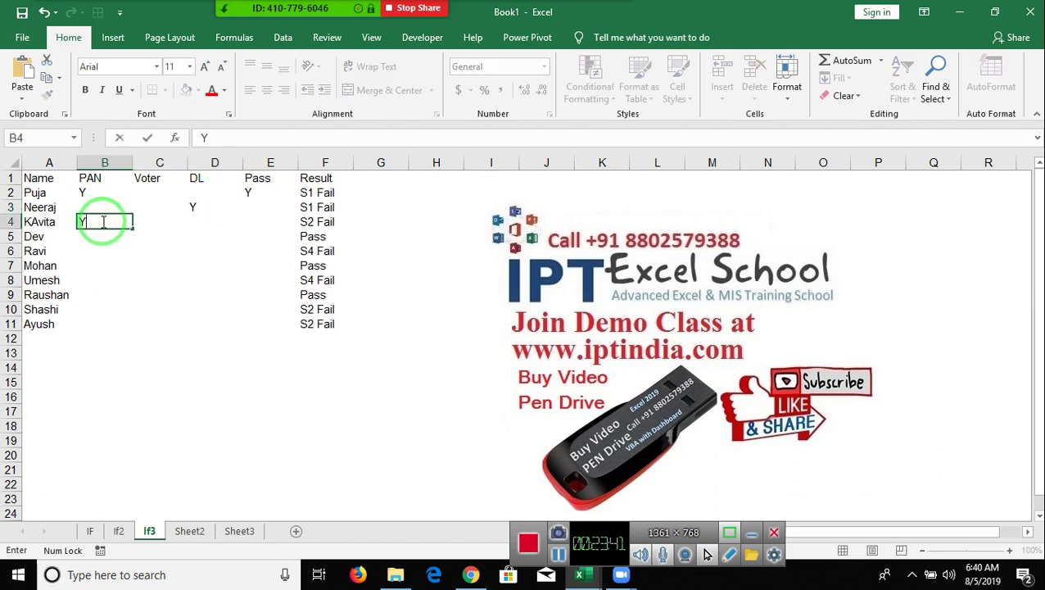
pyautogui.moveTo(246, 265); pyautogui.dragTo(205, 265)
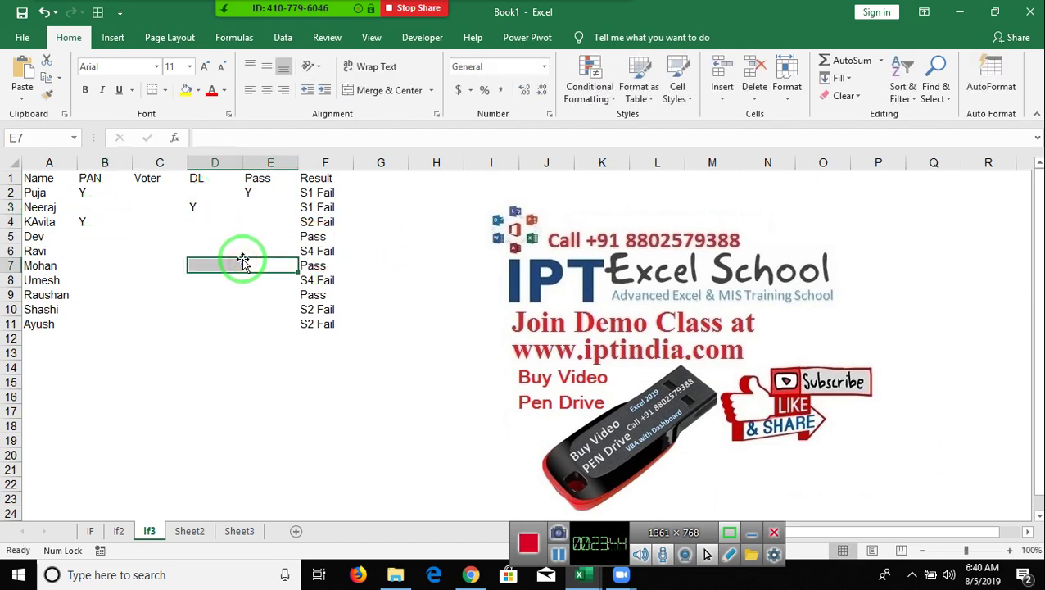
# Step: Clear the old Result values in column F and mark Y under Pass in row 5
pyautogui.moveTo(324, 177); pyautogui.dragTo(312, 323)
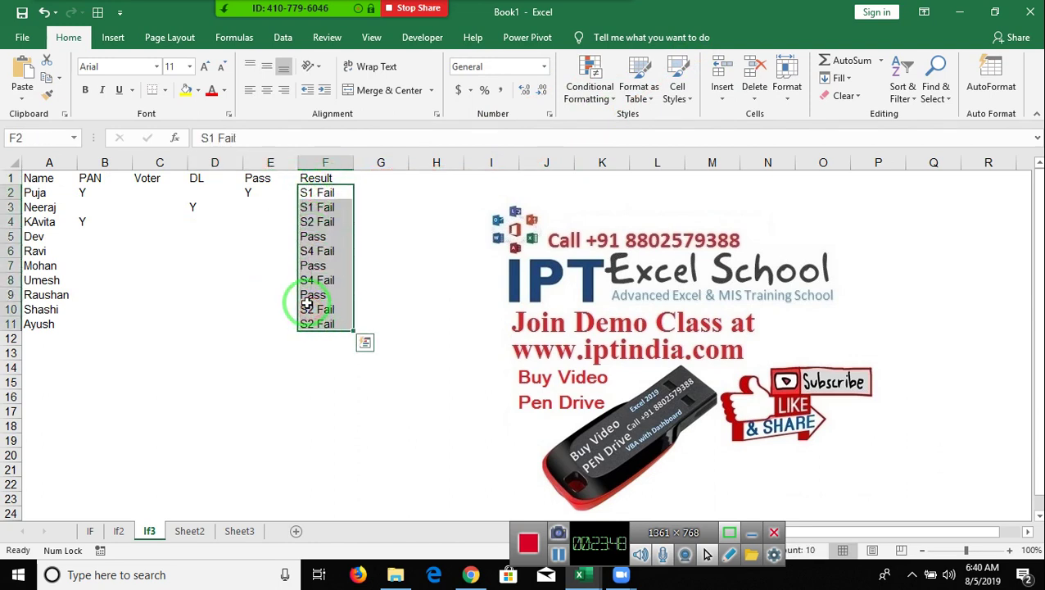
pyautogui.press('Delete')
pyautogui.press('Left')
pyautogui.press('Right')
pyautogui.press('Down')
pyautogui.press('Down')
pyautogui.press('Left')
pyautogui.press('Down')
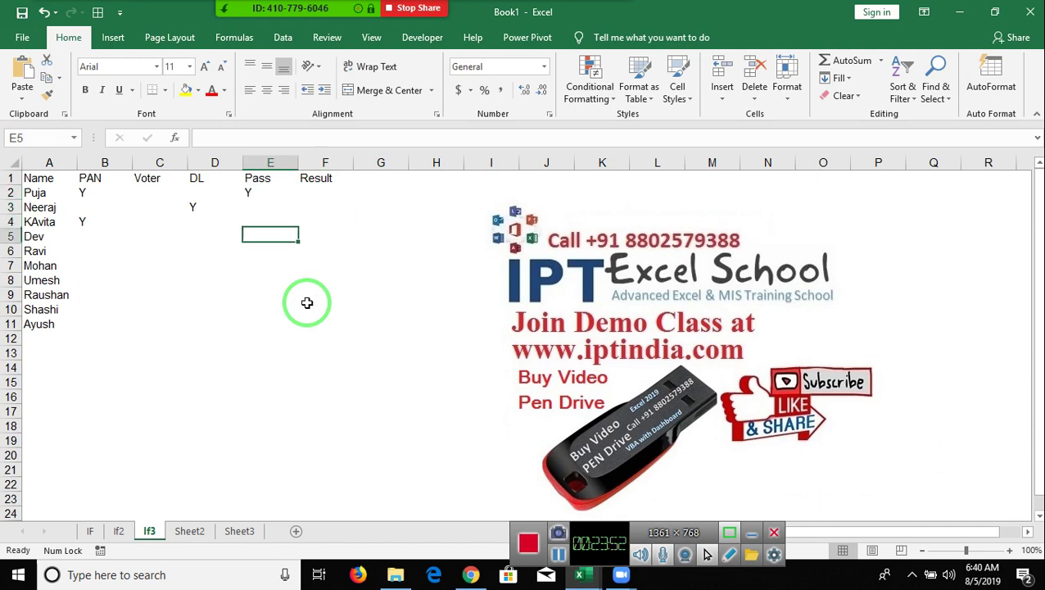
pyautogui.write('Y')
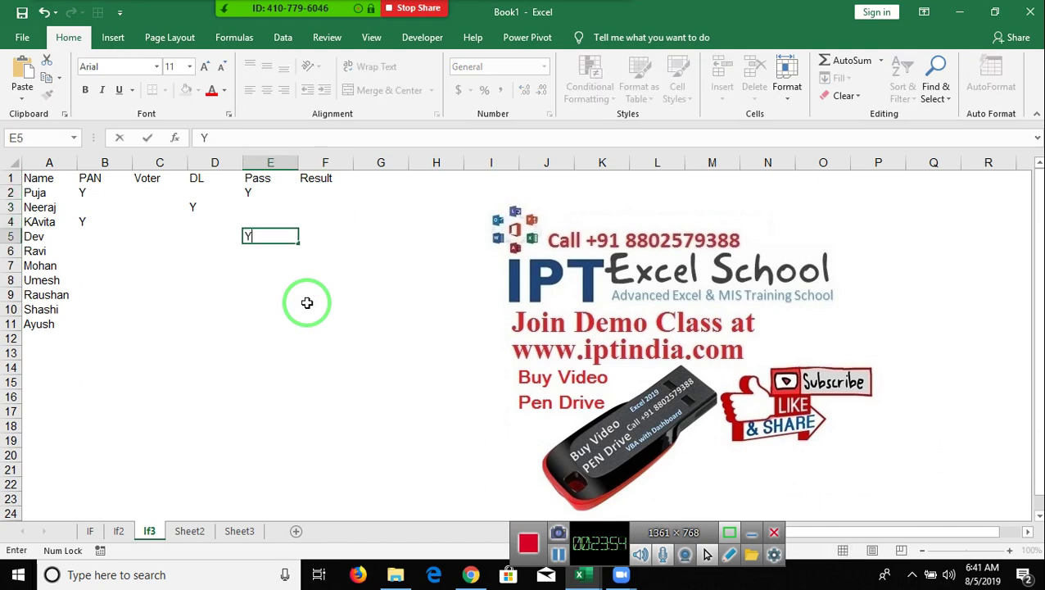
pyautogui.press('Return')
# Step: Mark Y under Voter in row 6, fill Y across row 7 B:E, then select F2
pyautogui.press('Left')
pyautogui.press('Left')
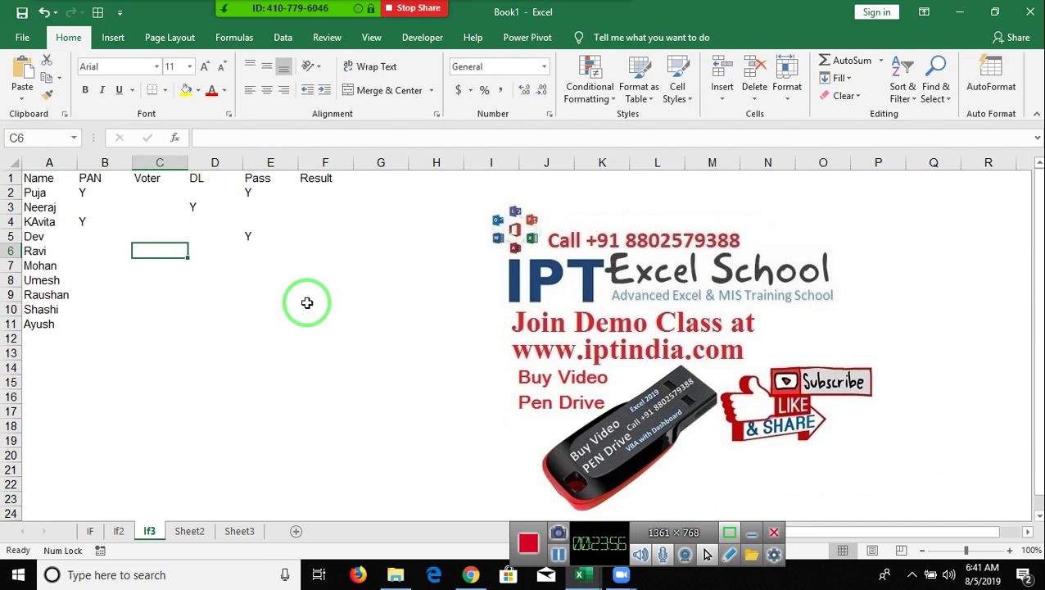
pyautogui.write('Y')
pyautogui.press('Return')
pyautogui.press('Left')
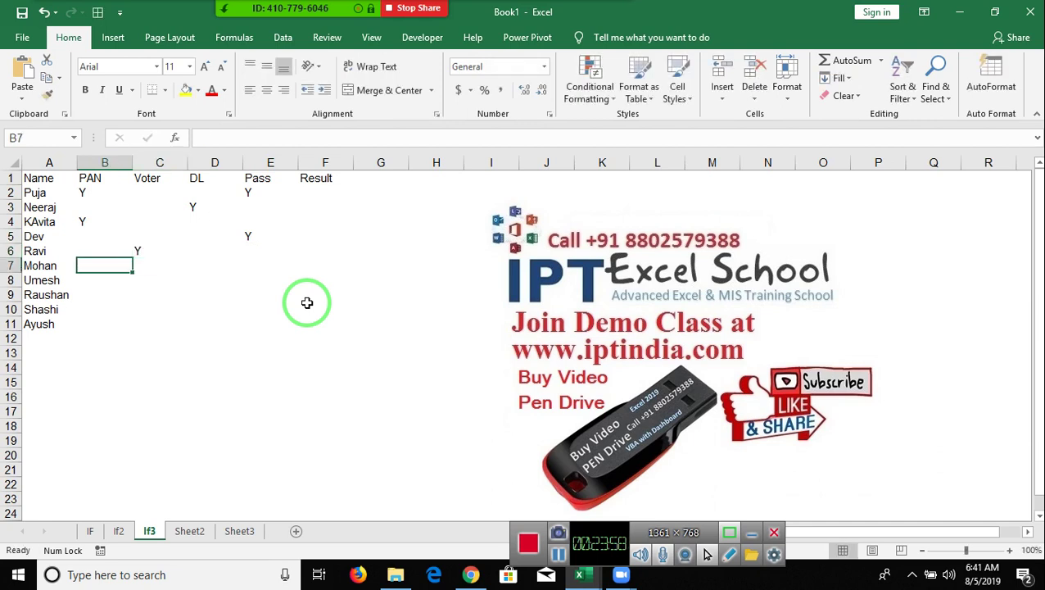
pyautogui.press('Up')
pyautogui.press('Down')
pyautogui.hotkey('shift', 'Right')
pyautogui.hotkey('shift', 'Right')
pyautogui.hotkey('shift', 'Right')
pyautogui.hotkey('ctrl', 'r')
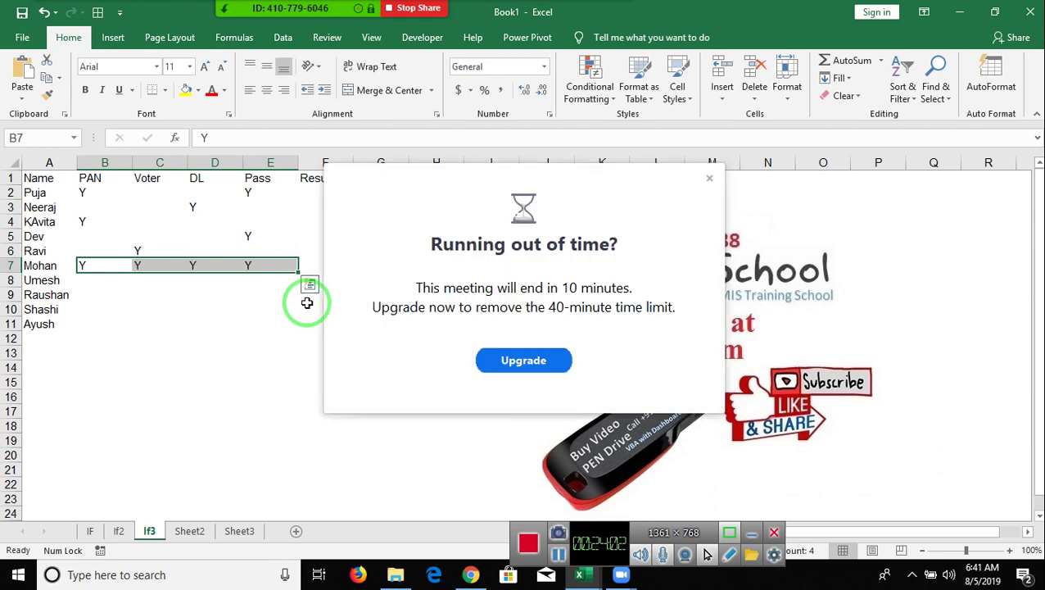
pyautogui.click(709, 178)
pyautogui.click(312, 191)
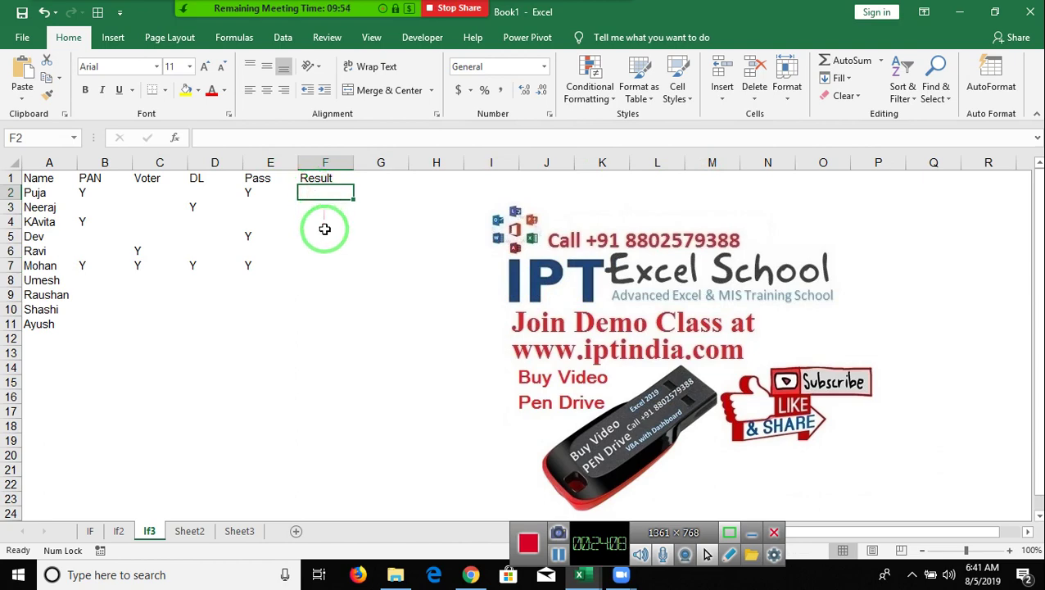
# Step: Switch to the VBA editor and scroll through the if_5 macro
pyautogui.hotkey('alt', 'Tab')
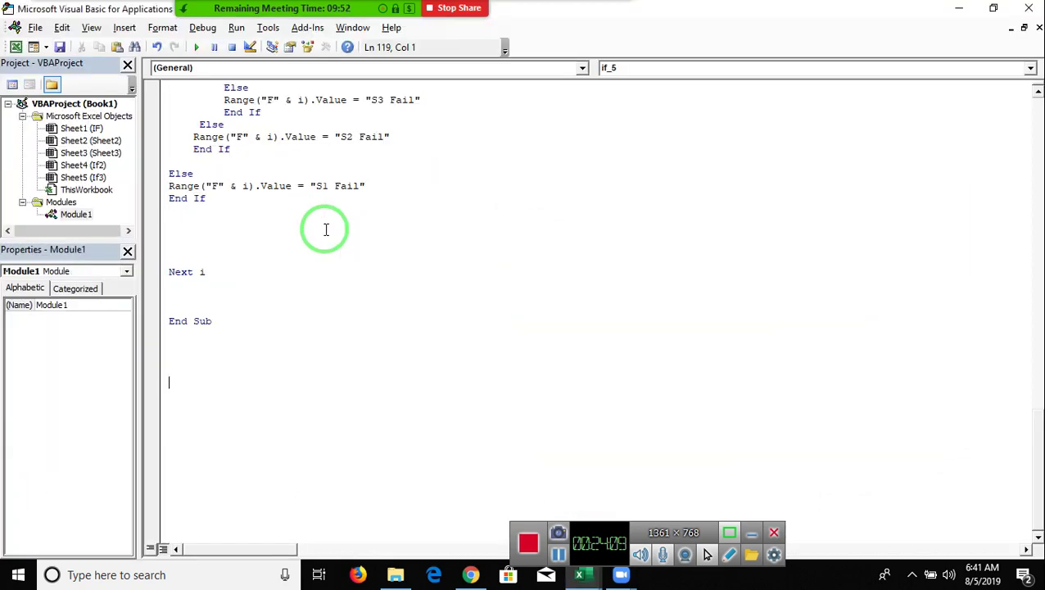
pyautogui.scroll(6, 205, 337)
pyautogui.scroll(6, 207, 321)
pyautogui.scroll(-6, 206, 321)
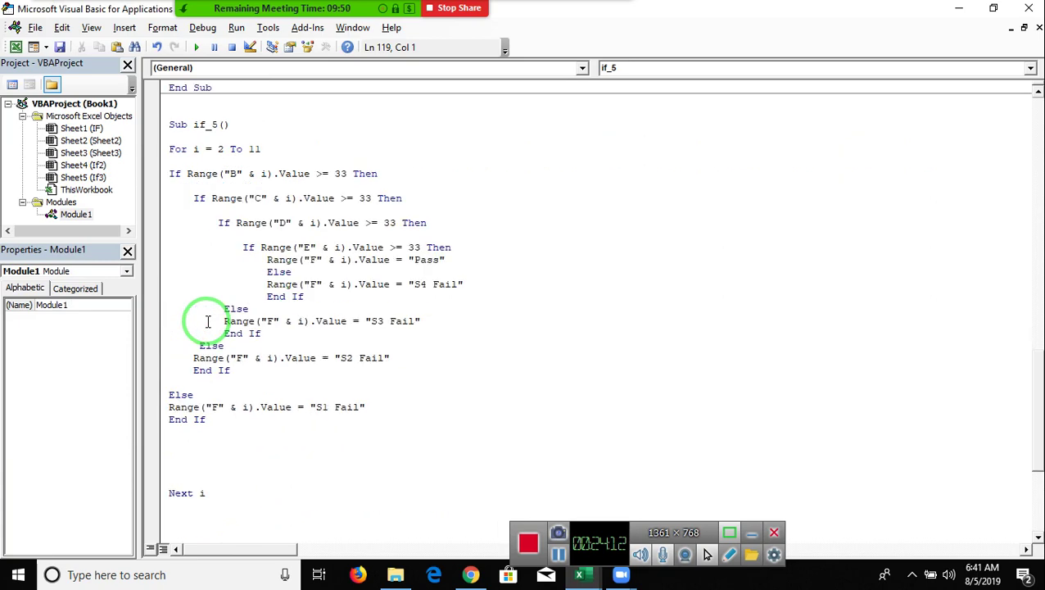
pyautogui.scroll(-6, 206, 328)
# Step: Mute the Zoom meeting audio and minimise to the desktop
pyautogui.moveTo(56, 27)
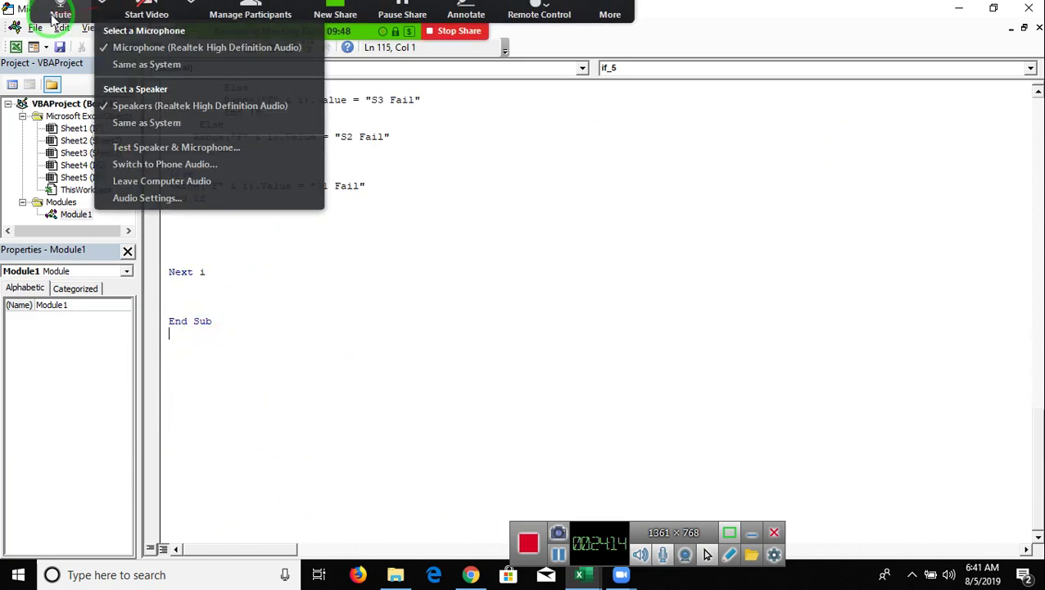
pyautogui.click(58, 24)
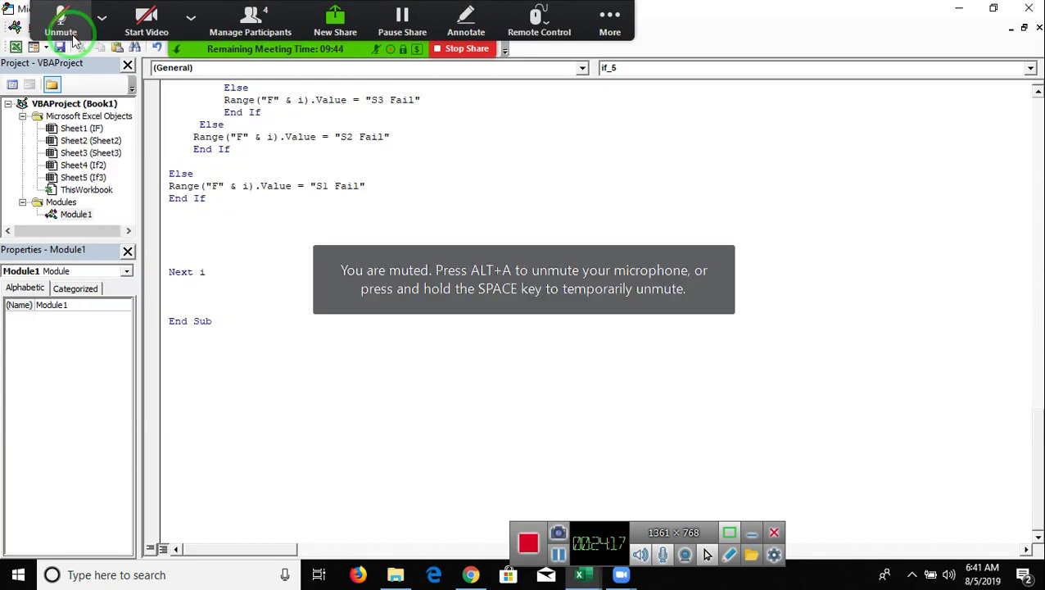
pyautogui.press('super+d')
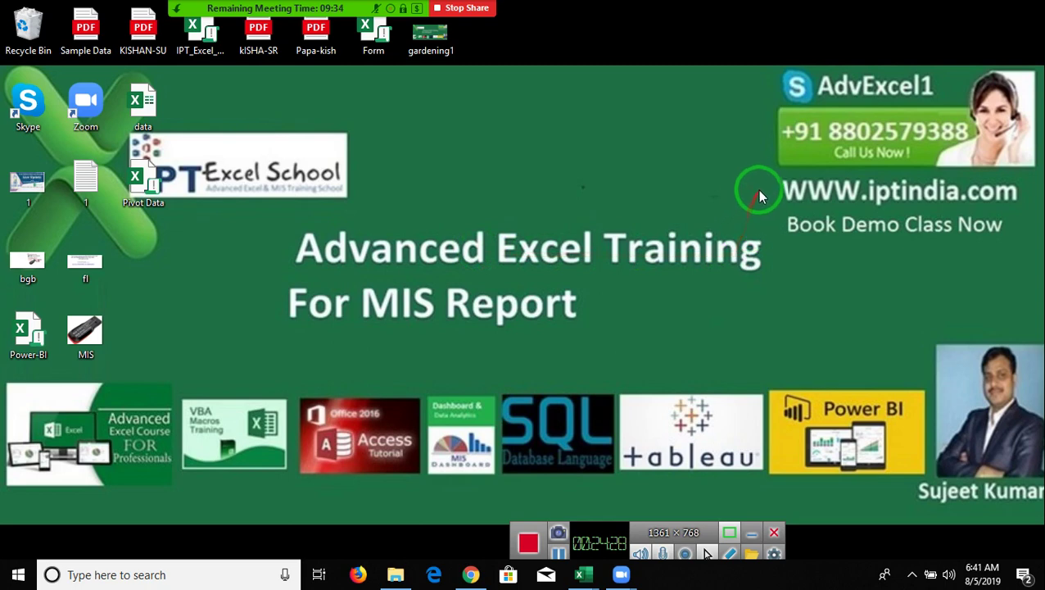
# Step: Point out the wallpaper's website and title, unmute Zoom, and restore the VBA editor
pyautogui.moveTo(762, 174); pyautogui.dragTo(1019, 211)
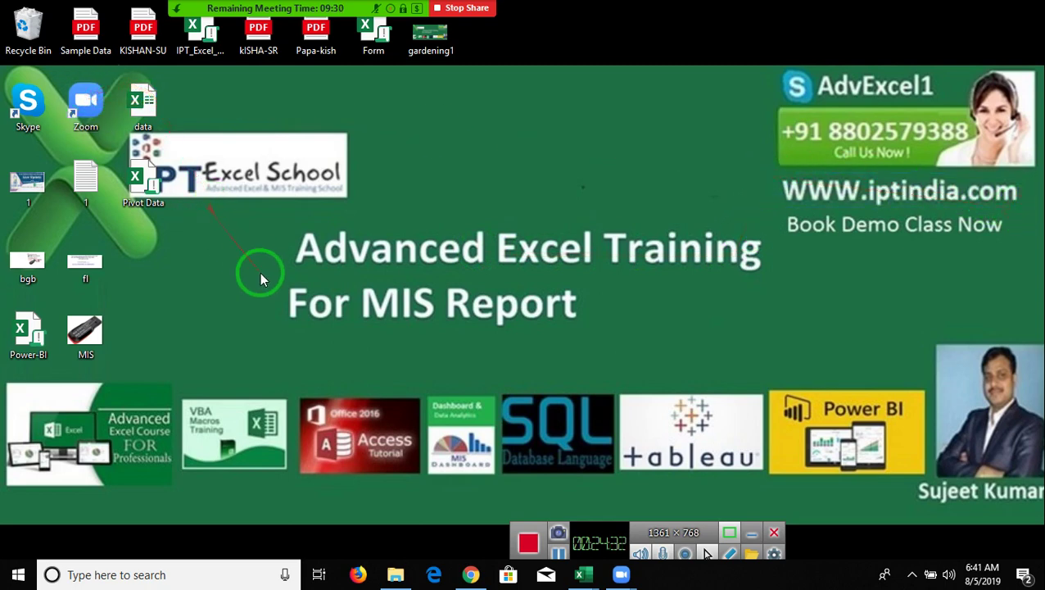
pyautogui.moveTo(264, 235); pyautogui.dragTo(769, 336)
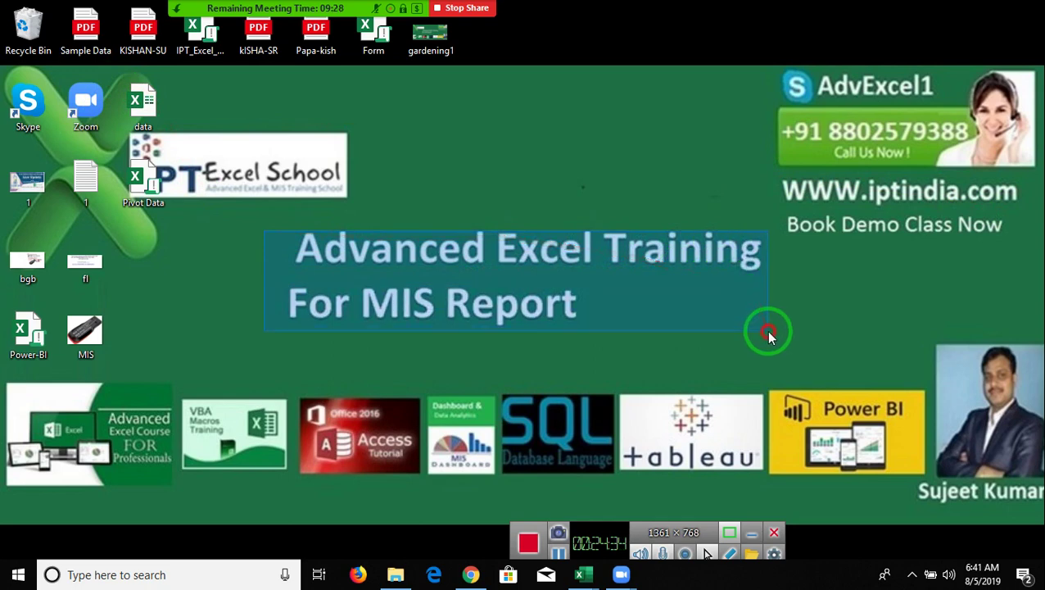
pyautogui.moveTo(233, 11)
pyautogui.click(101, 16)
pyautogui.click(61, 16)
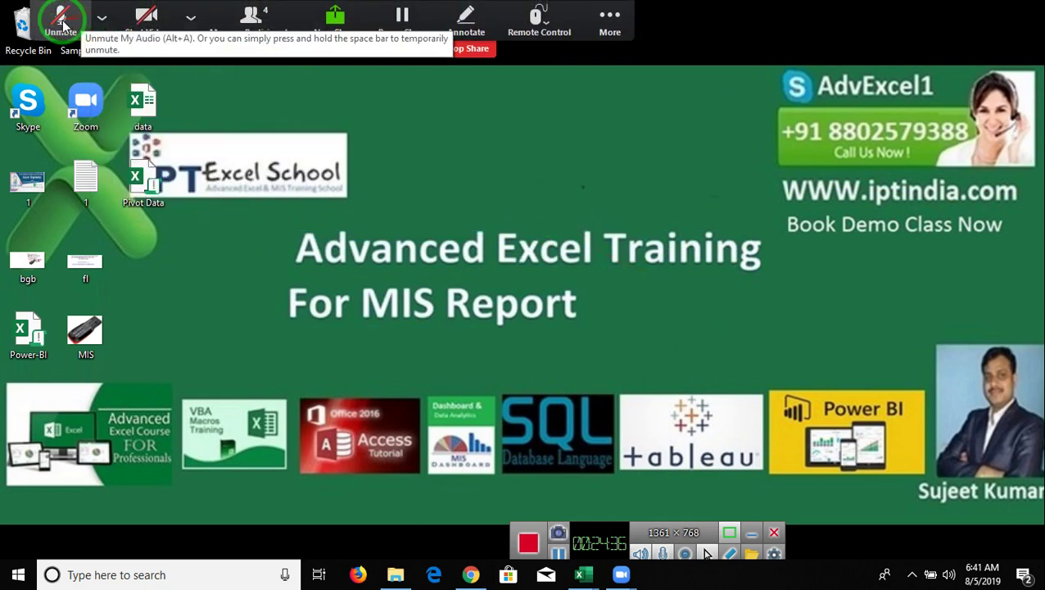
pyautogui.moveTo(583, 574)
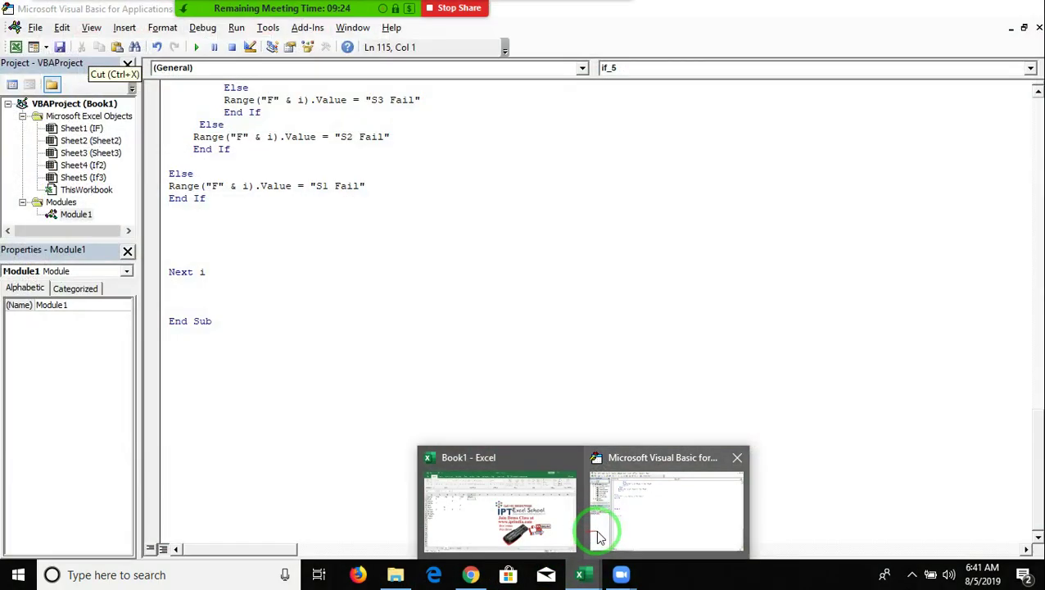
pyautogui.click(599, 532)
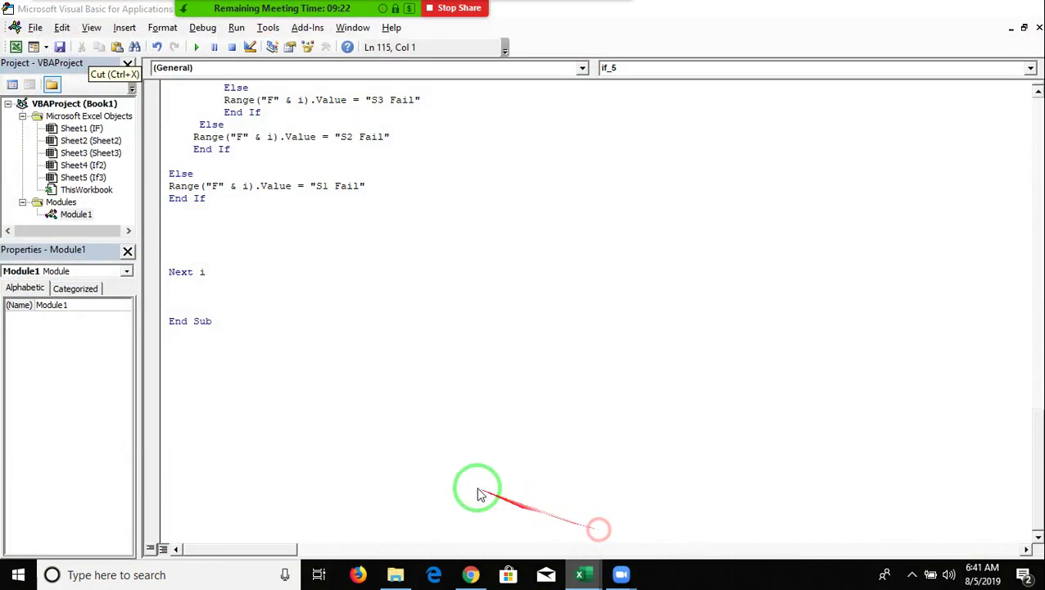
# Step: Add Sub if_7 below if_5 with an empty For i = 1 To 11 … Next i loop
pyautogui.click(191, 362)
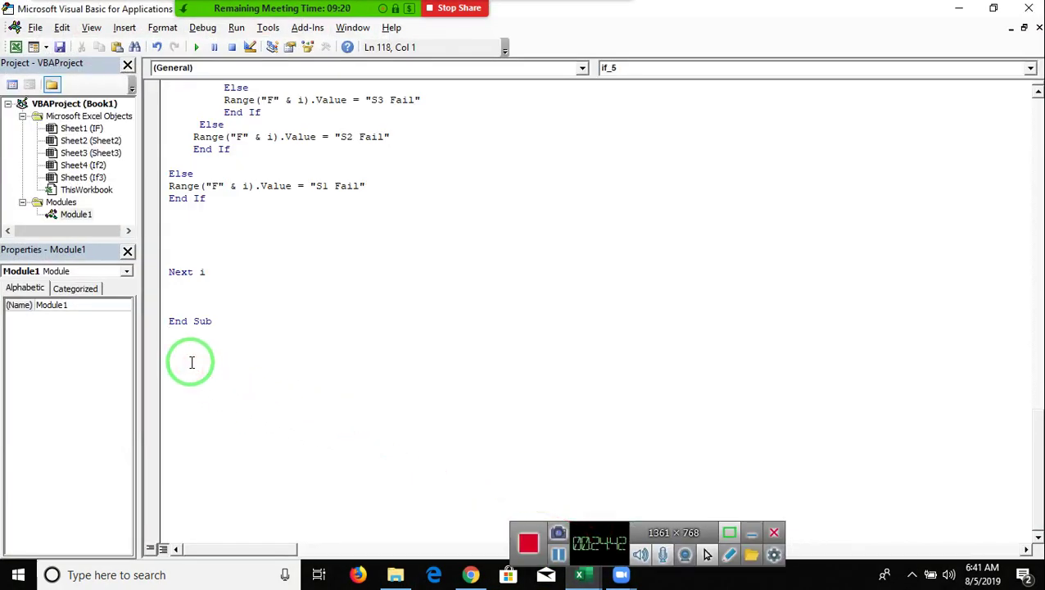
pyautogui.scroll(3, 213, 360)
pyautogui.scroll(6, 226, 295)
pyautogui.scroll(7, 228, 264)
pyautogui.scroll(7, 227, 260)
pyautogui.scroll(5, 225, 262)
pyautogui.scroll(-5, 226, 246)
pyautogui.scroll(-9, 225, 278)
pyautogui.scroll(-8, 227, 283)
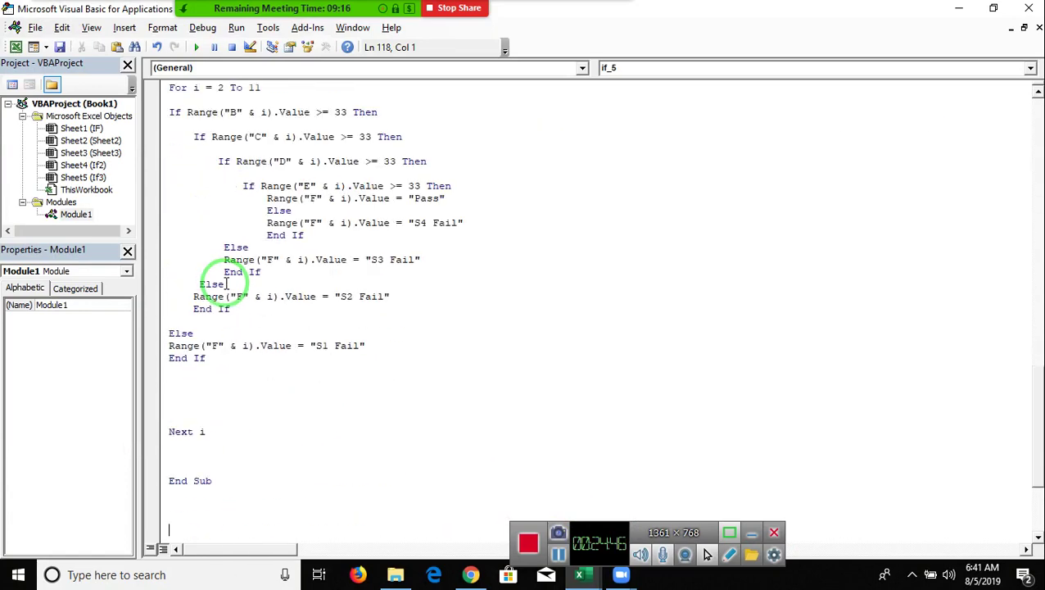
pyautogui.scroll(-4, 227, 283)
pyautogui.click(198, 350)
pyautogui.write('sub if_7()')
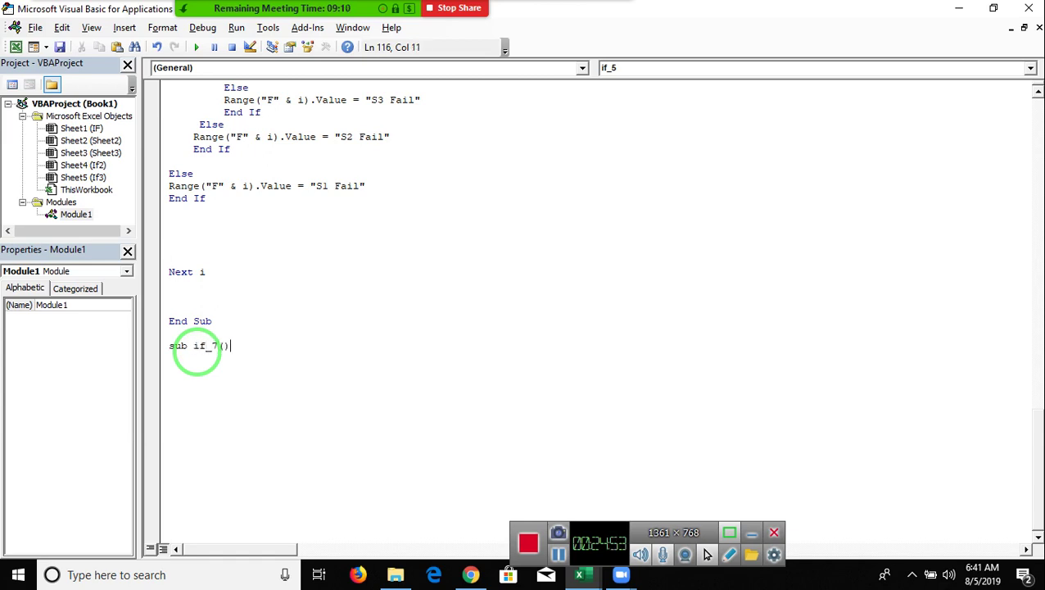
pyautogui.press('Return')
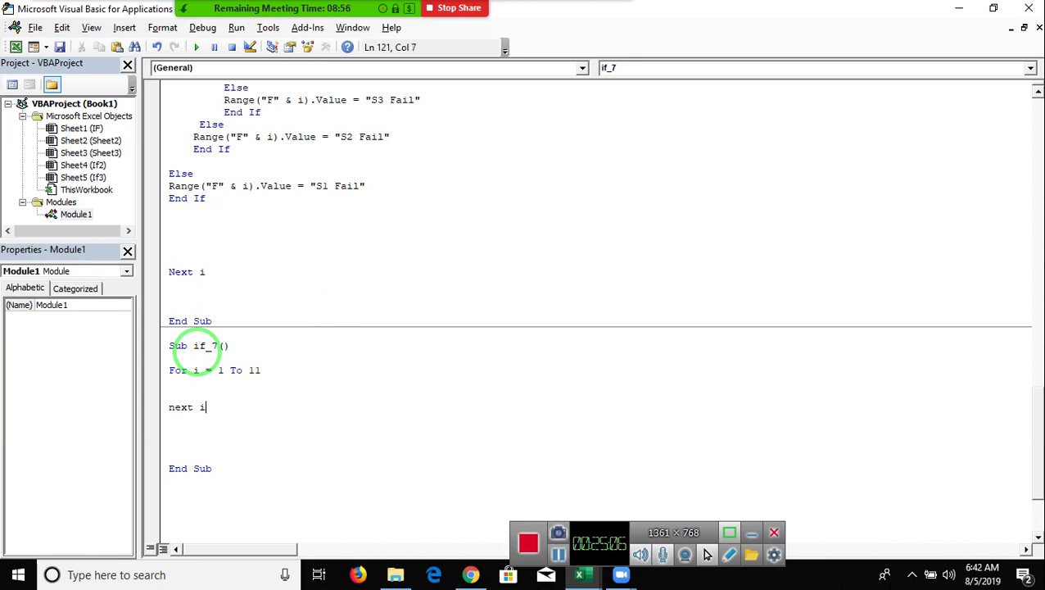
pyautogui.press('Return')
pyautogui.press('Return')
pyautogui.press('Return')
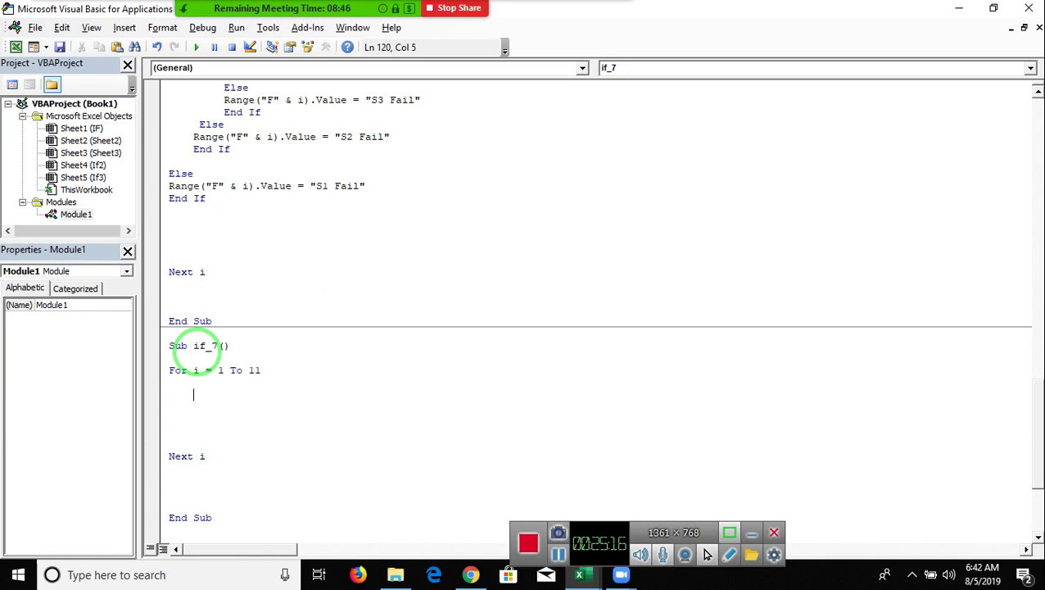
# Step: Copy if_4's If/Else/End If block for use inside the if_7 loop
pyautogui.scroll(5, 275, 353)
pyautogui.scroll(5, 275, 352)
pyautogui.scroll(5, 262, 316)
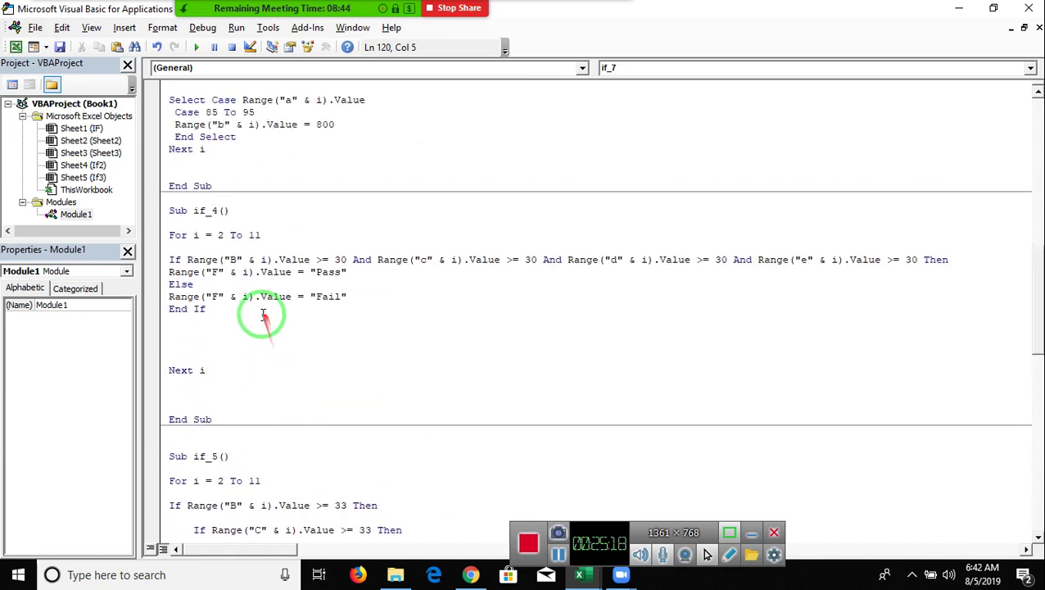
pyautogui.moveTo(211, 323); pyautogui.dragTo(164, 261)
pyautogui.hotkey('ctrl', 'c')
pyautogui.scroll(-10, 205, 338)
pyautogui.scroll(-8, 200, 343)
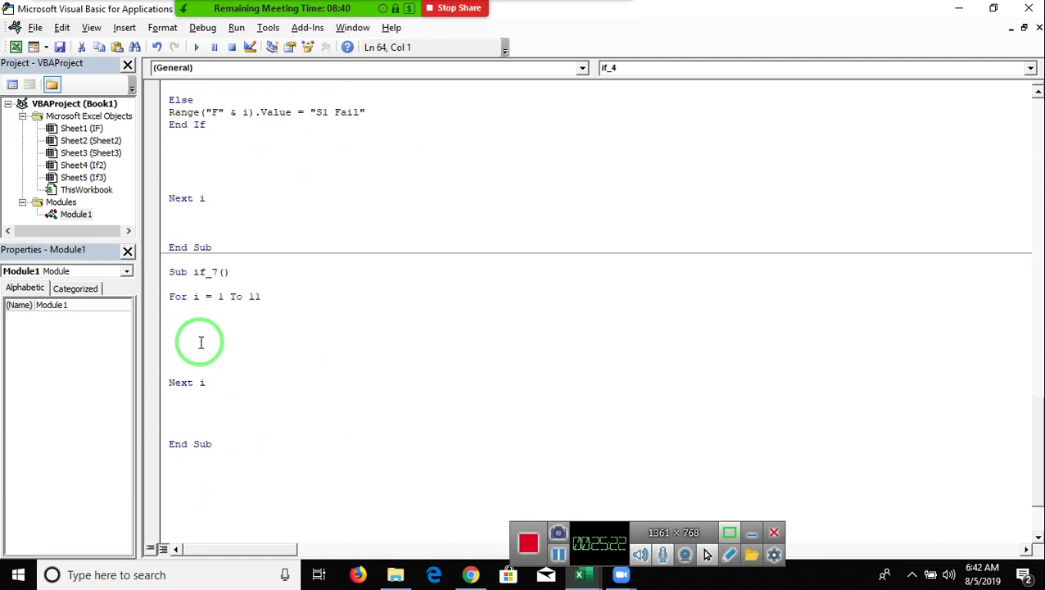
pyautogui.scroll(1, 201, 342)
pyautogui.click(187, 333)
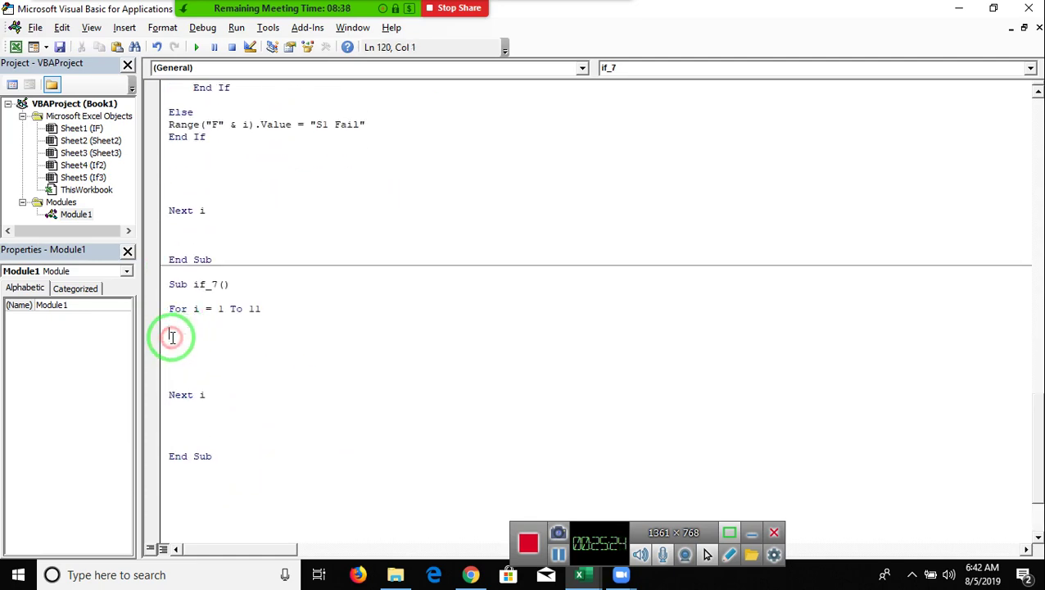
# Step: Paste the If/Else block into if_7 and change its column B test from >= 30 to = "Y"
pyautogui.hotkey('ctrl', 'v')
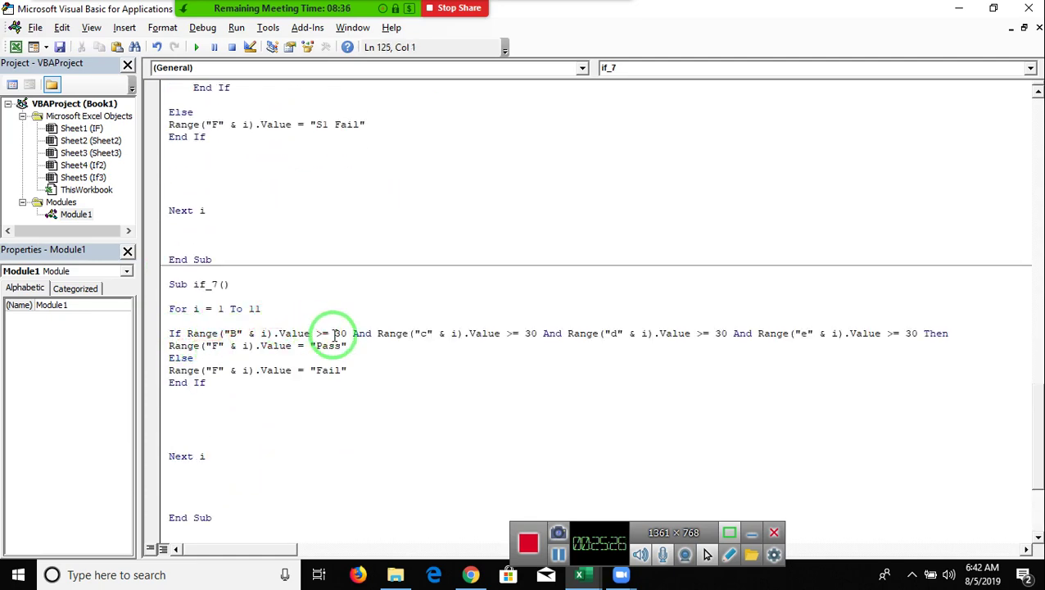
pyautogui.moveTo(316, 334); pyautogui.dragTo(347, 334)
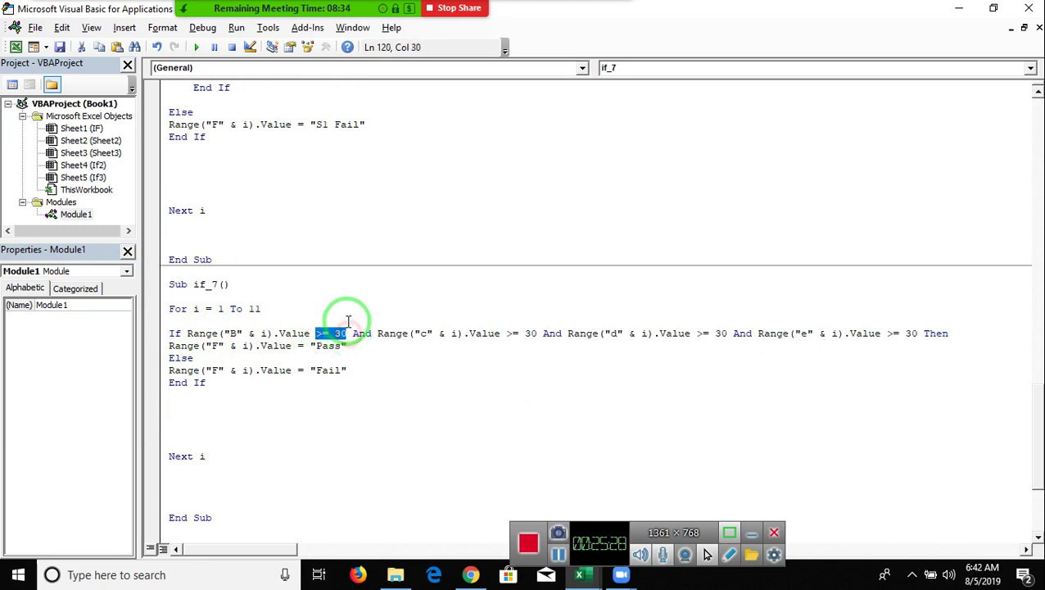
pyautogui.write('= "')
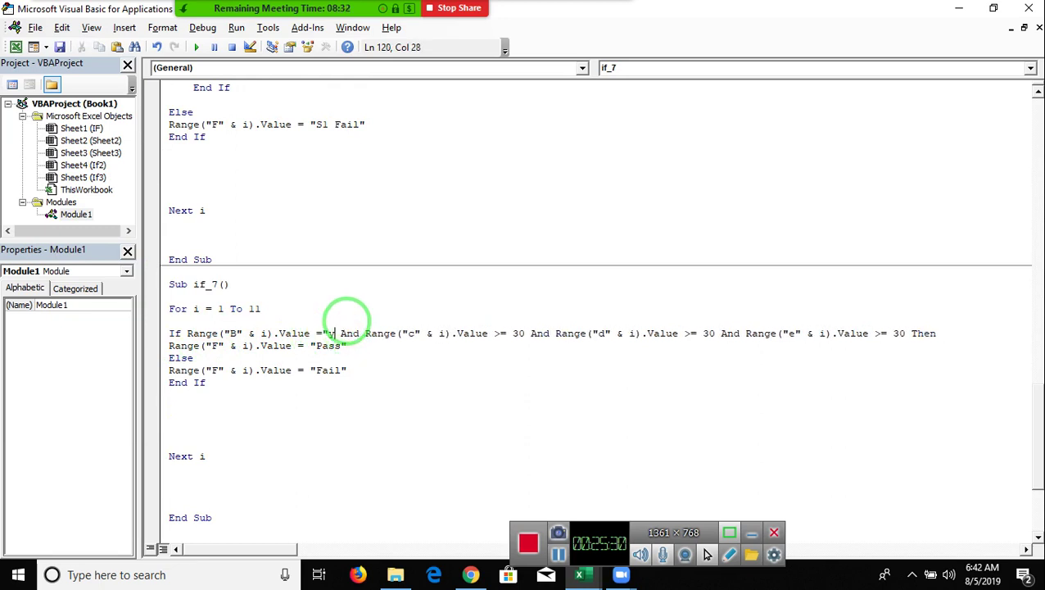
pyautogui.press('BackSpace')
pyautogui.write('Y')
pyautogui.write('"')
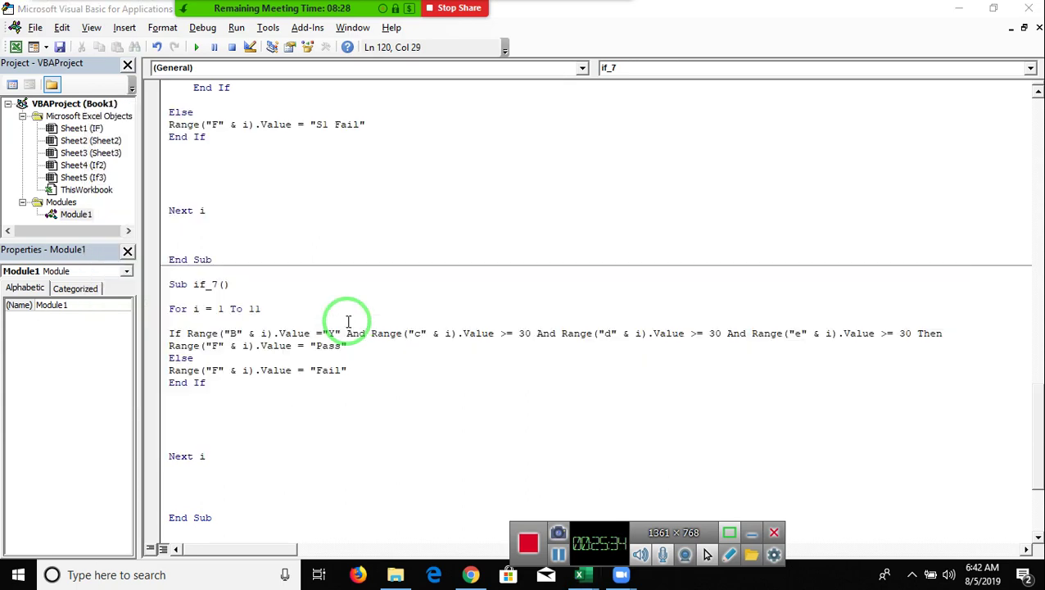
pyautogui.hotkey('alt', 'Tab')
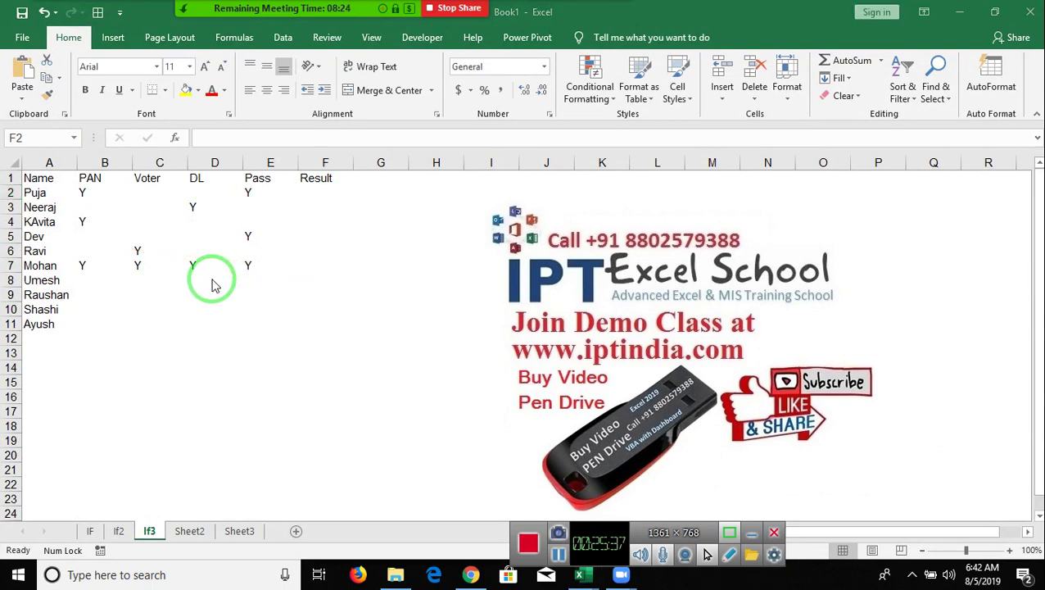
pyautogui.hotkey('alt', 'Tab')
pyautogui.hotkey('alt', 'Tab')
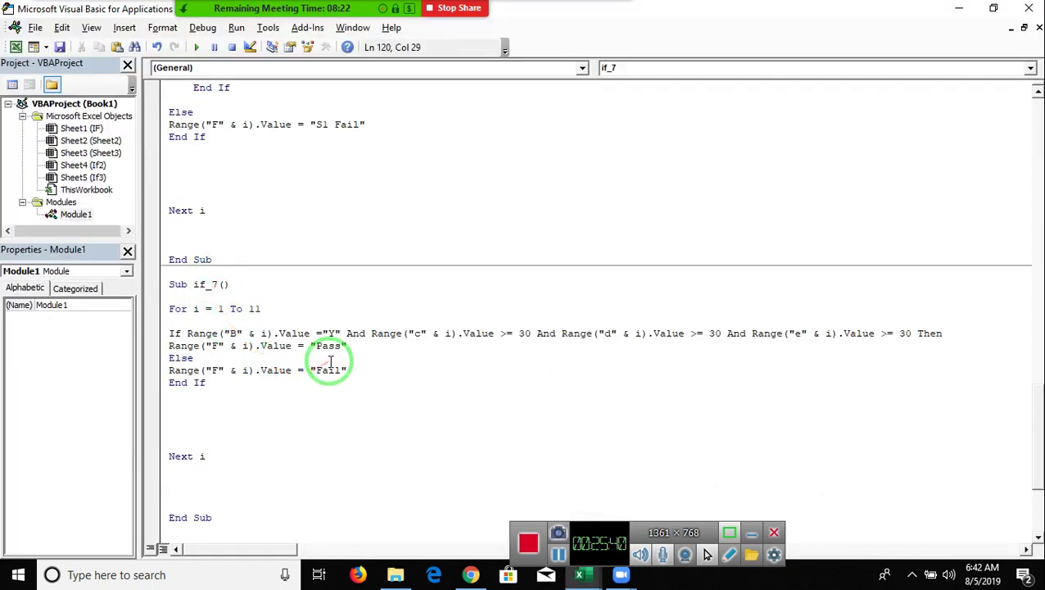
# Step: In Sub if_7, change the column B–E tests from '>= 30 And' to '= "Y" Or'
pyautogui.click(358, 334)
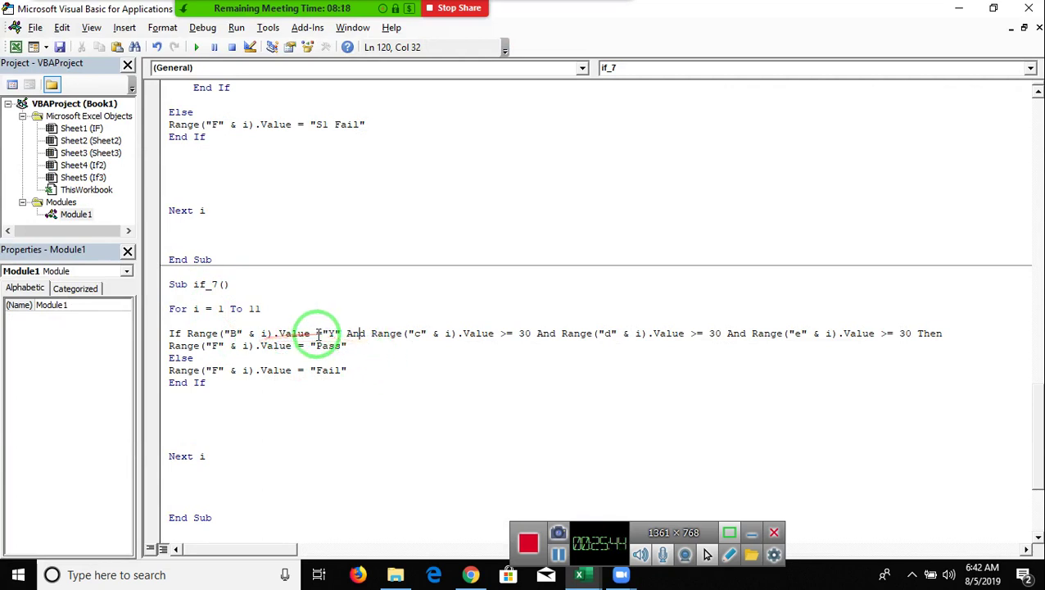
pyautogui.moveTo(316, 333); pyautogui.dragTo(342, 334)
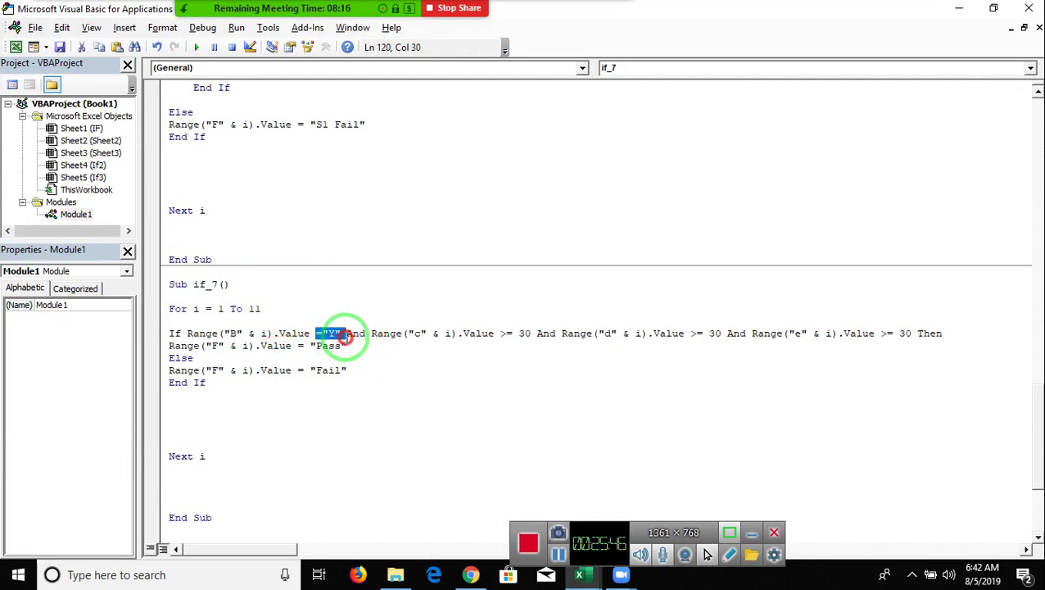
pyautogui.press('Down')
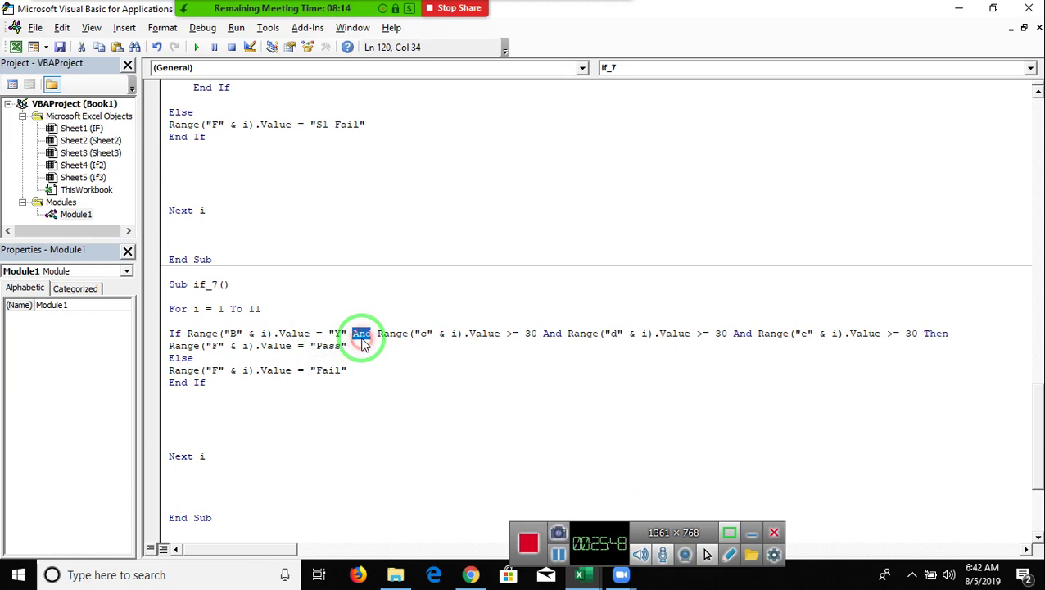
pyautogui.write('Or')
pyautogui.click(351, 381)
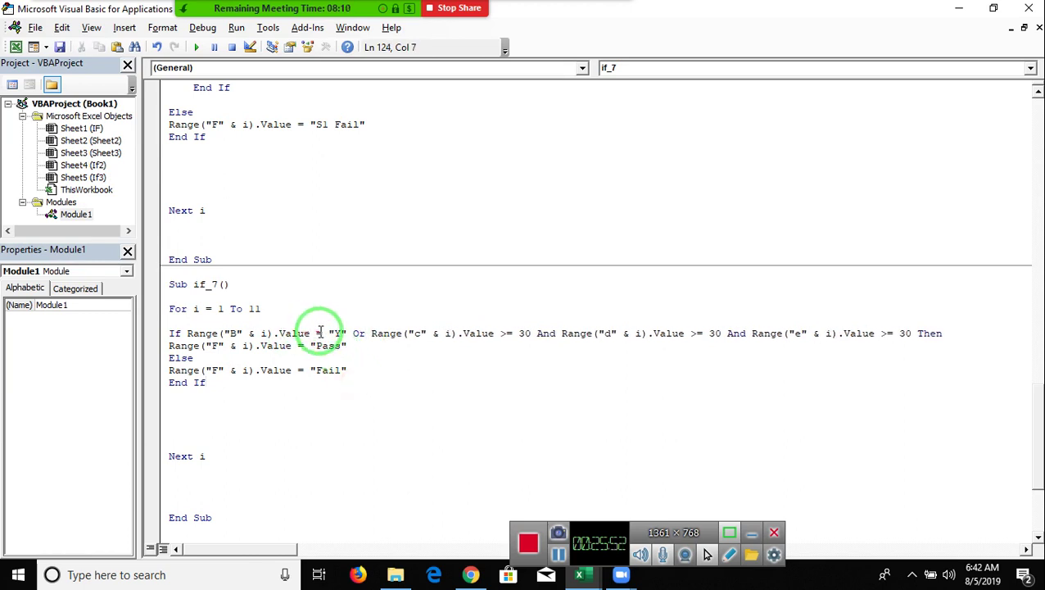
pyautogui.moveTo(316, 333); pyautogui.dragTo(365, 334)
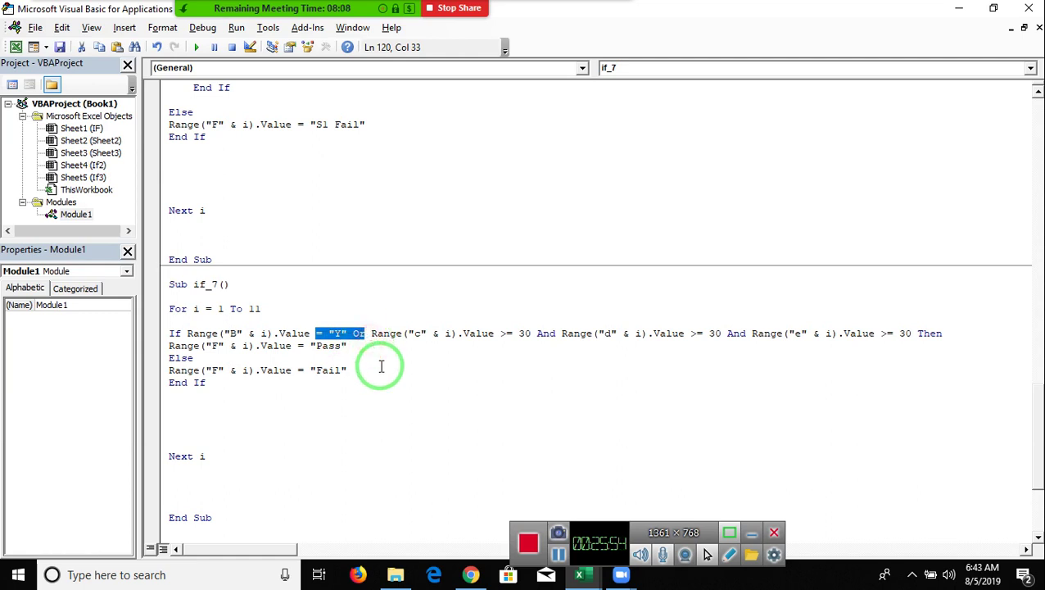
pyautogui.click(518, 333)
pyautogui.moveTo(500, 334); pyautogui.dragTo(554, 340)
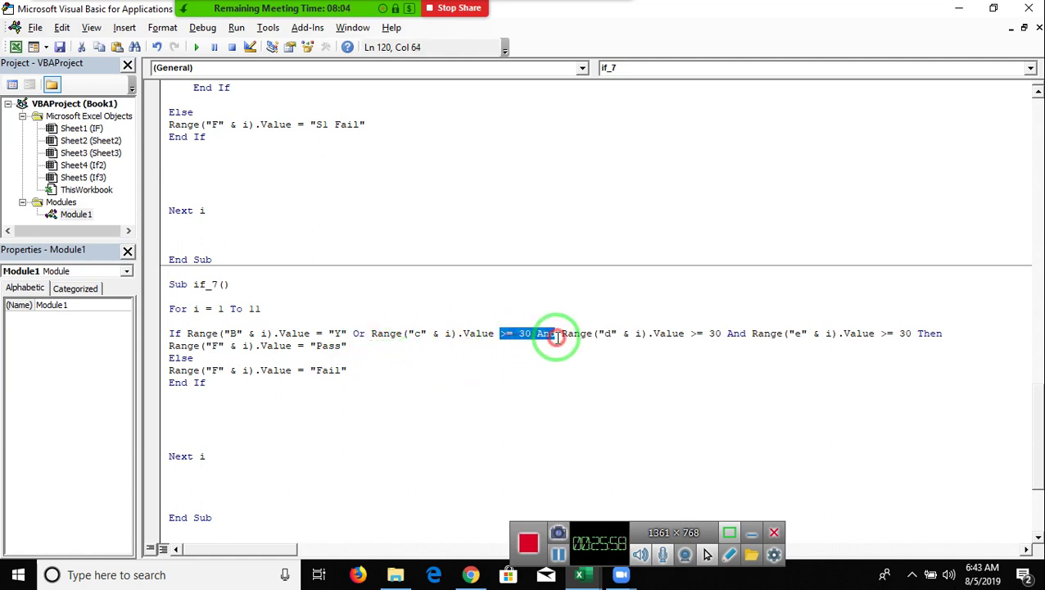
pyautogui.write('= "Y" Or')
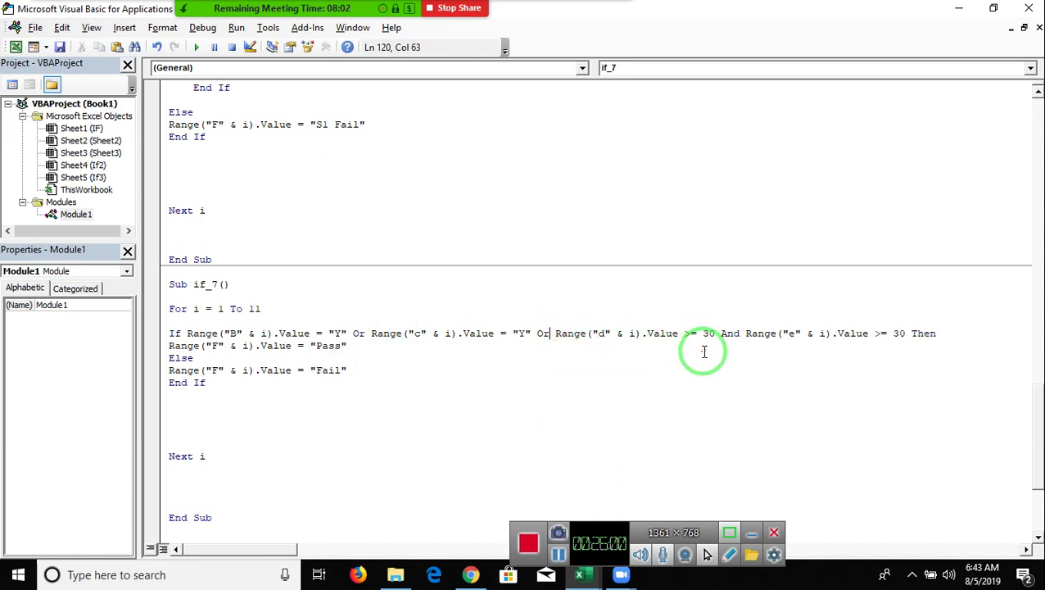
pyautogui.moveTo(684, 334); pyautogui.dragTo(739, 335)
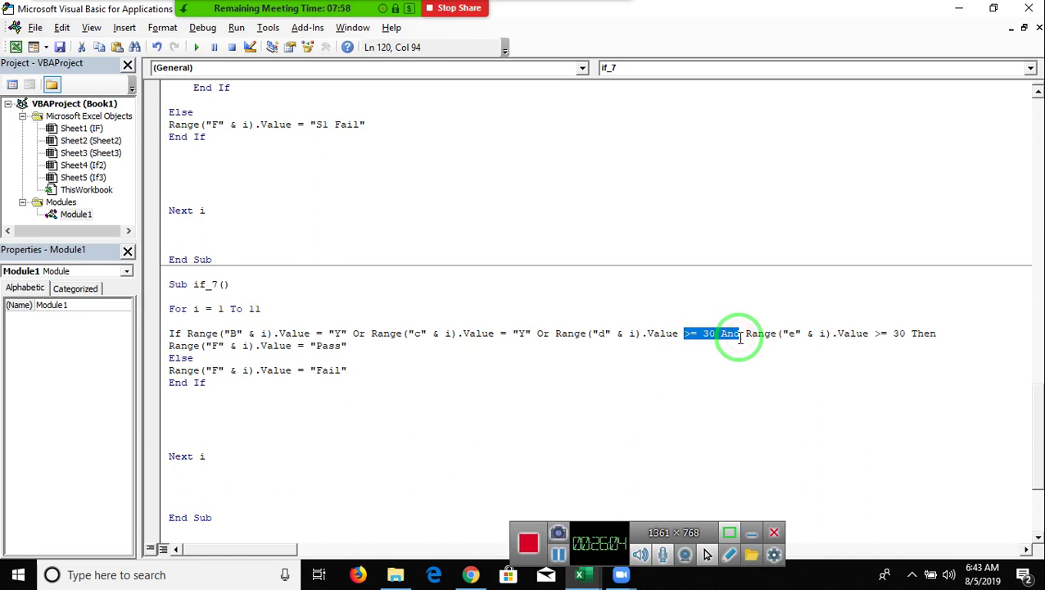
pyautogui.write('= "Y" Or')
pyautogui.moveTo(868, 334); pyautogui.dragTo(896, 334)
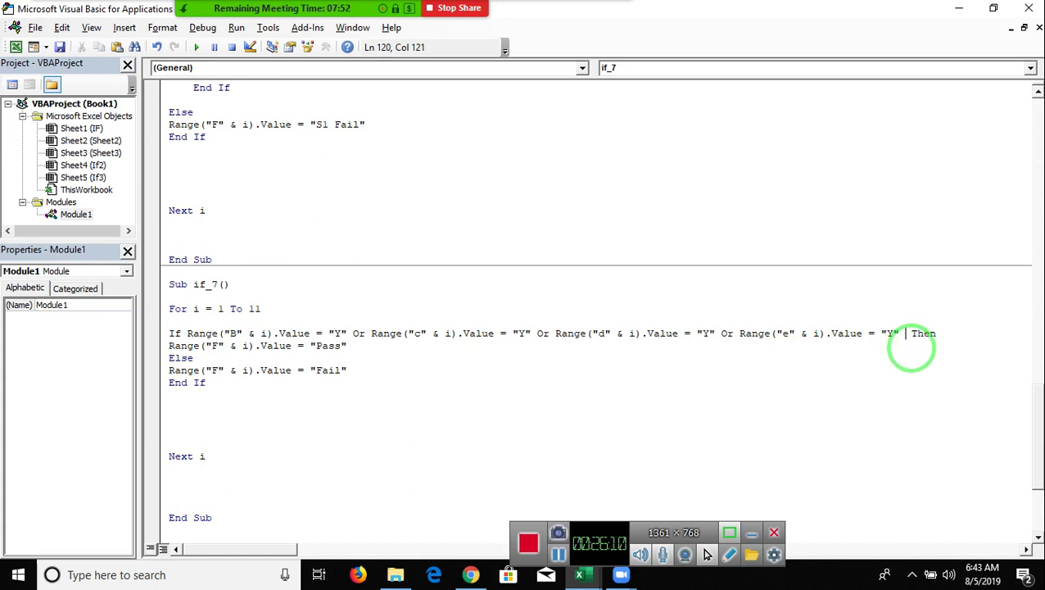
# Step: Change if_7's results from "Pass" to "OK" and "Fail" to "Pending"
pyautogui.click(677, 391)
pyautogui.click(461, 415)
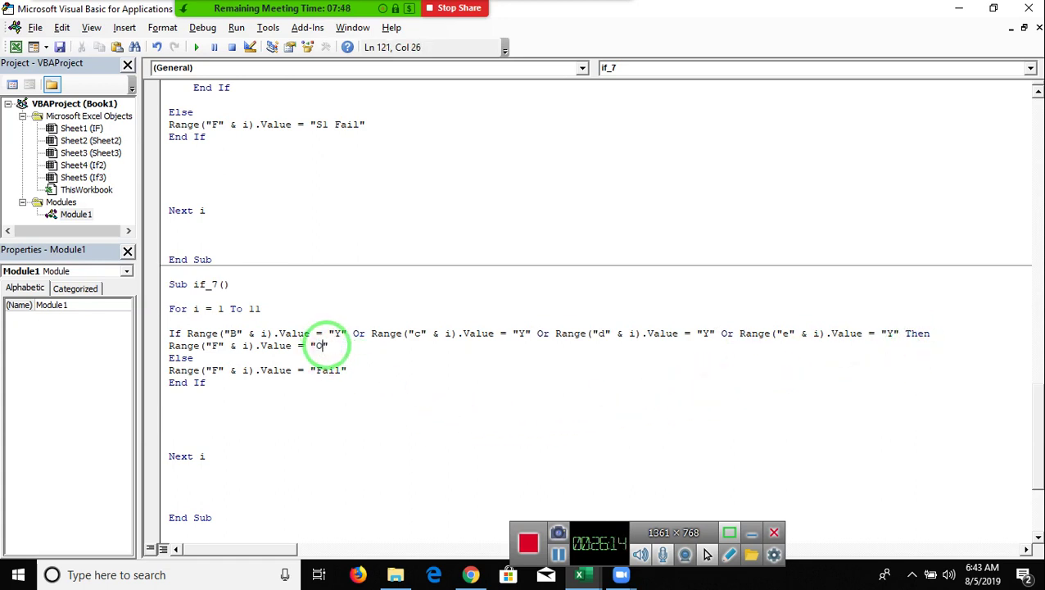
pyautogui.doubleClick(323, 370)
pyautogui.write('Pending')
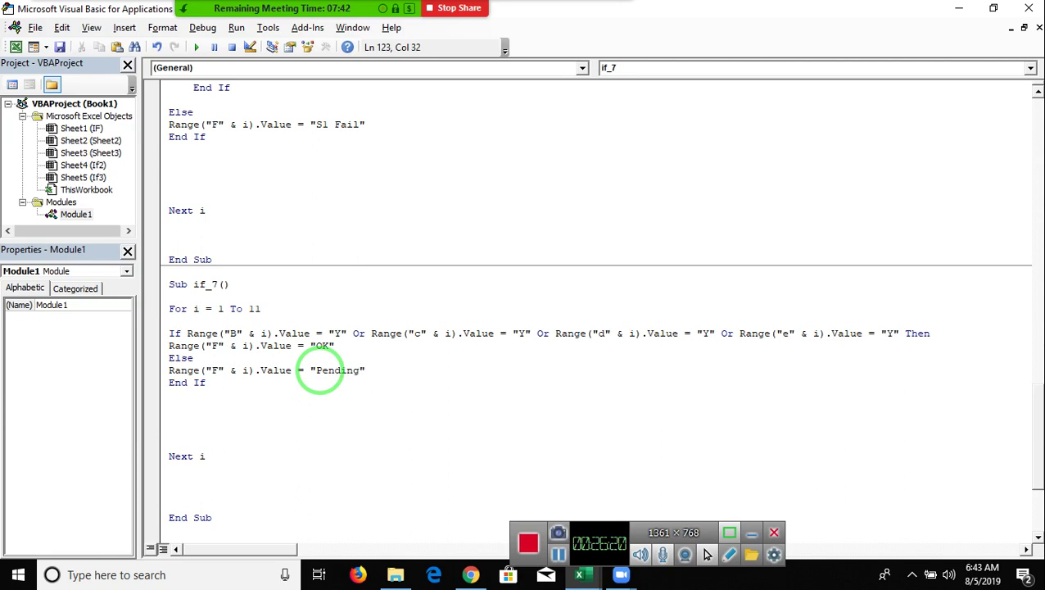
pyautogui.click(290, 415)
pyautogui.scroll(-1, 287, 413)
pyautogui.scroll(2, 270, 393)
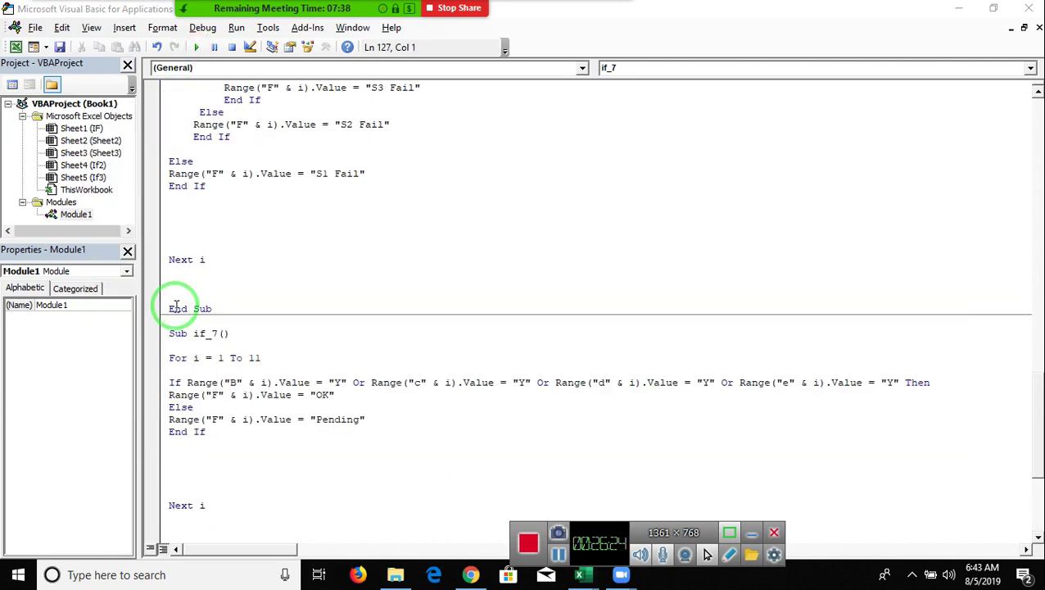
pyautogui.hotkey('alt', 'Tab')
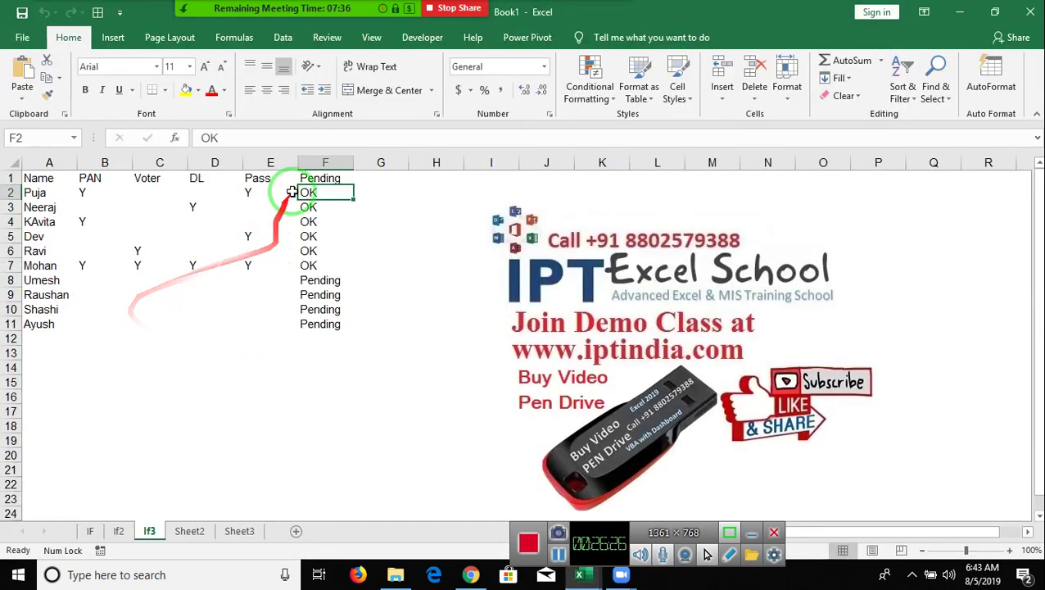
pyautogui.click(322, 334)
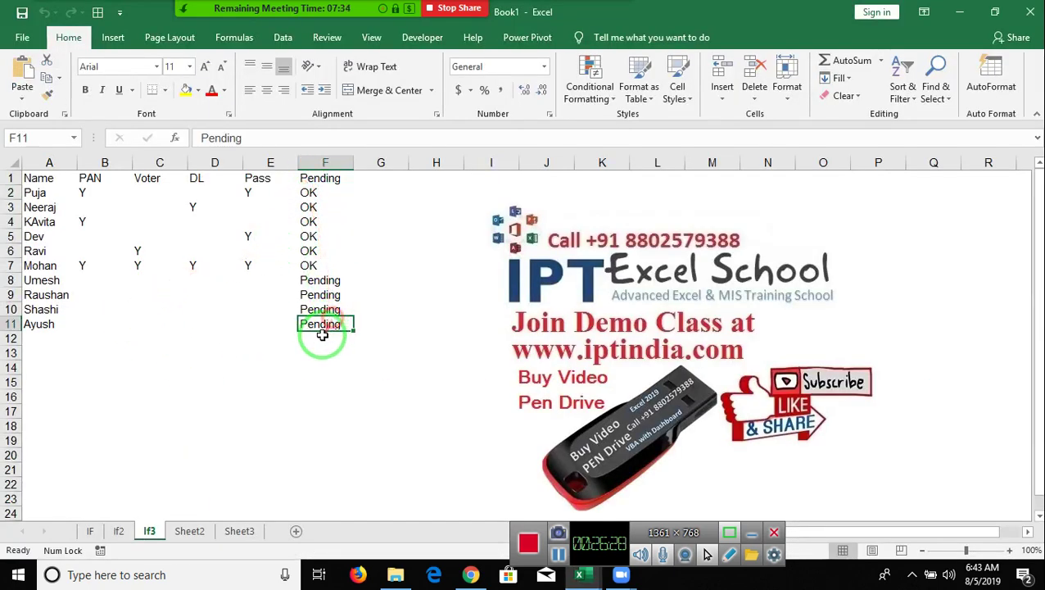
pyautogui.moveTo(94, 293); pyautogui.dragTo(264, 316)
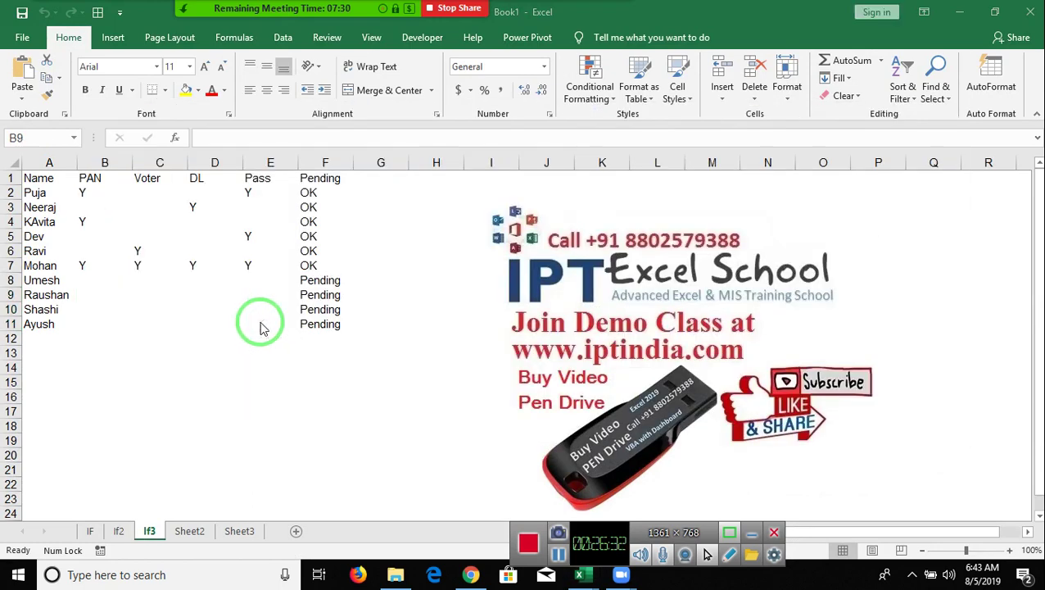
pyautogui.hotkey('alt', 'Tab')
pyautogui.hotkey('alt', 'Tab')
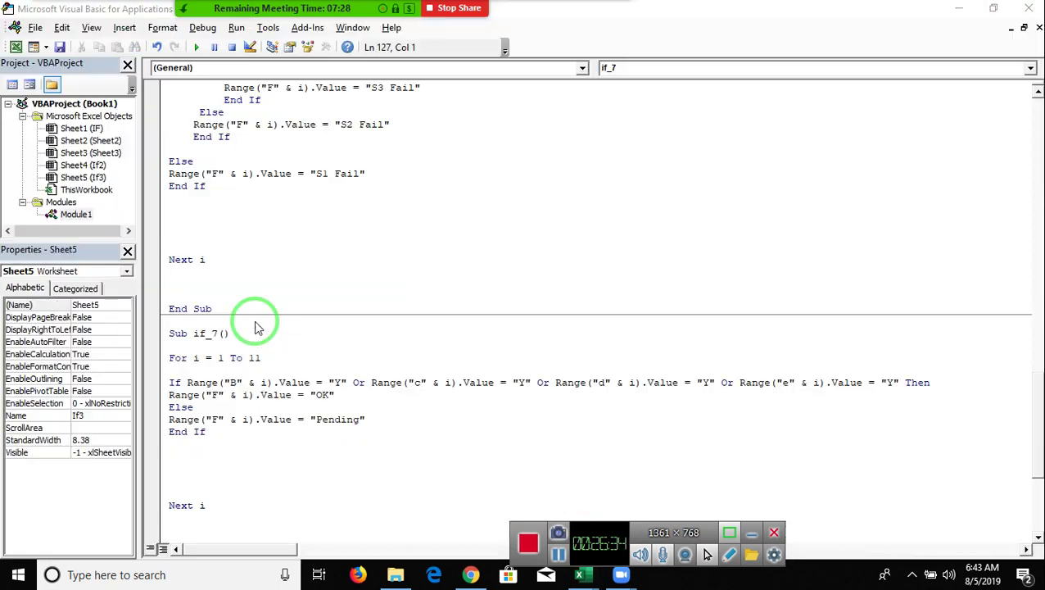
# Step: Create a new Sub if_8 on an empty line below if_7
pyautogui.scroll(-3, 254, 336)
pyautogui.scroll(-3, 234, 385)
pyautogui.click(220, 347)
pyautogui.click(219, 379)
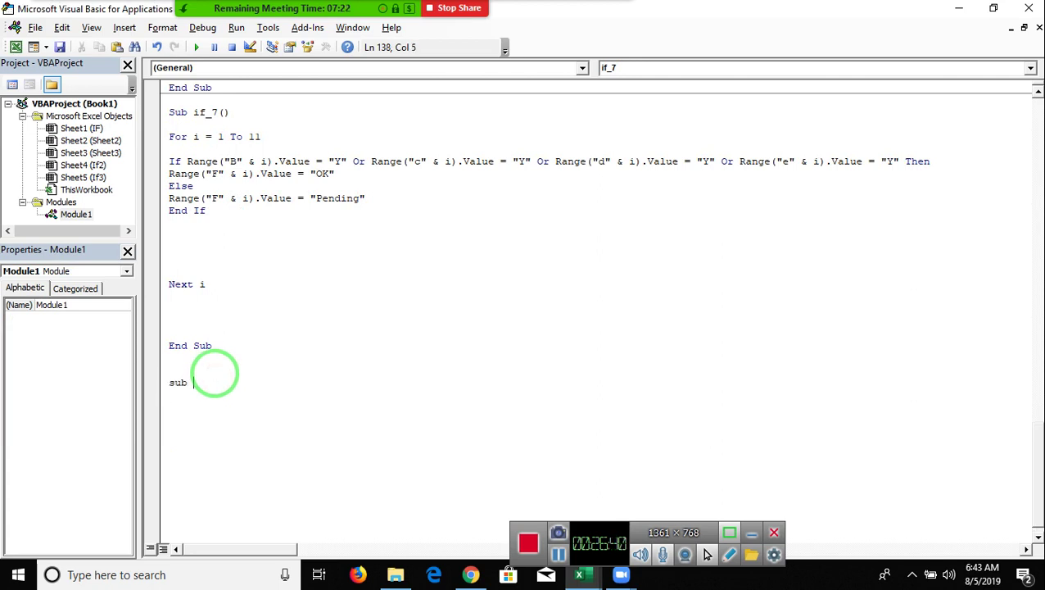
pyautogui.write('if_')
pyautogui.write('8')
pyautogui.press('Return')
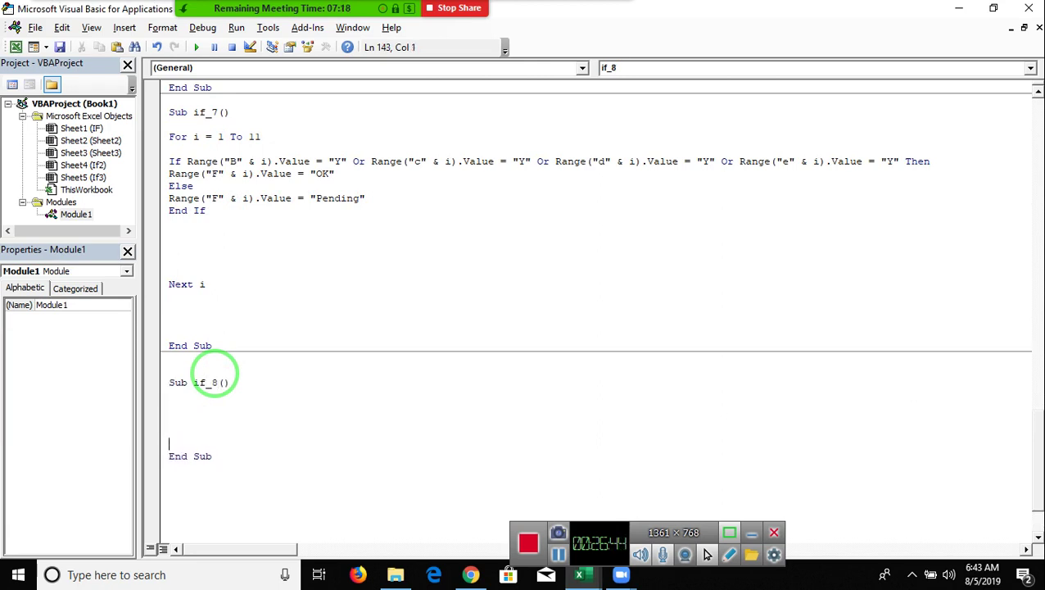
# Step: Add a For i = 2 To 11 … Next i loop in if_8 and begin an If on Range("B" & i)
pyautogui.press('Up')
pyautogui.write('for ')
pyautogui.write('i = 1 ')
pyautogui.write('to ')
pyautogui.write('11')
pyautogui.press('Left')
pyautogui.press('Left')
pyautogui.press('Left')
pyautogui.press('BackSpace')
pyautogui.write('2')
pyautogui.press('Down')
pyautogui.press('Return')
pyautogui.press('Return')
pyautogui.press('Return')
pyautogui.write('nexti')
pyautogui.press('Up')
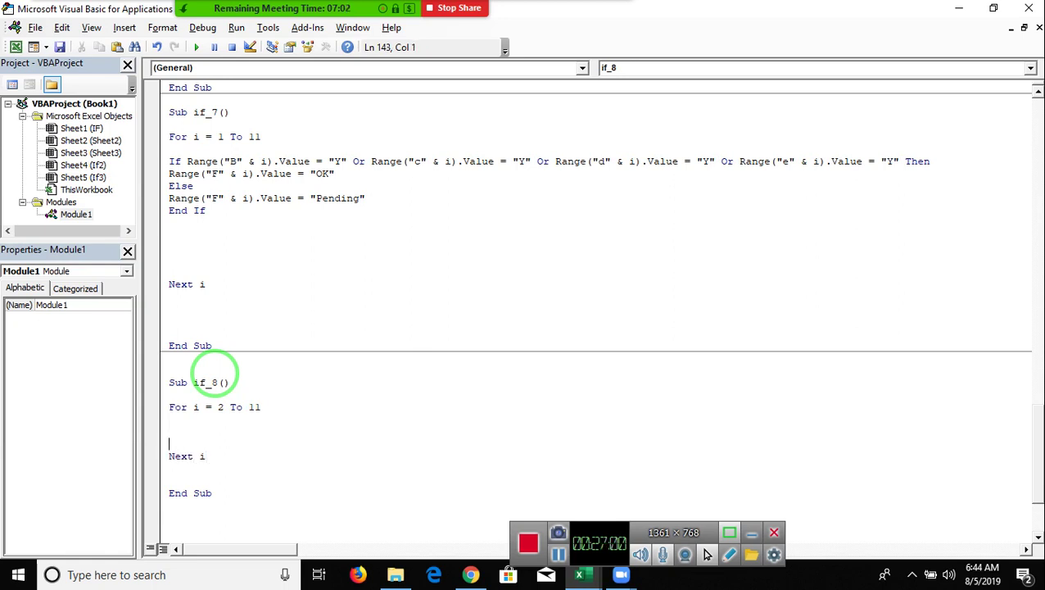
pyautogui.press('Return')
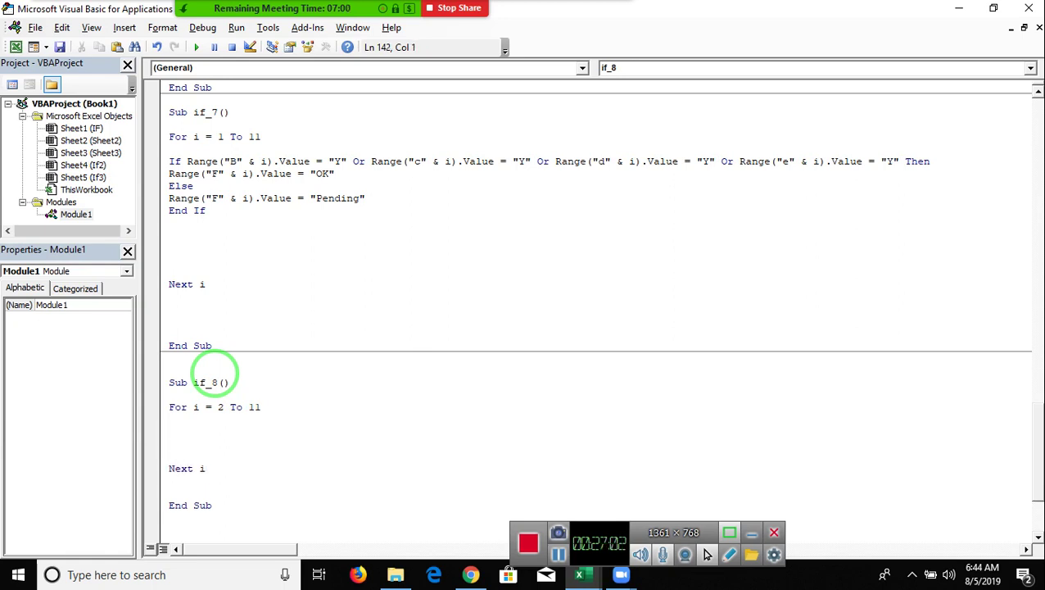
pyautogui.write('if ')
pyautogui.write('range')
pyautogui.write('("B" ')
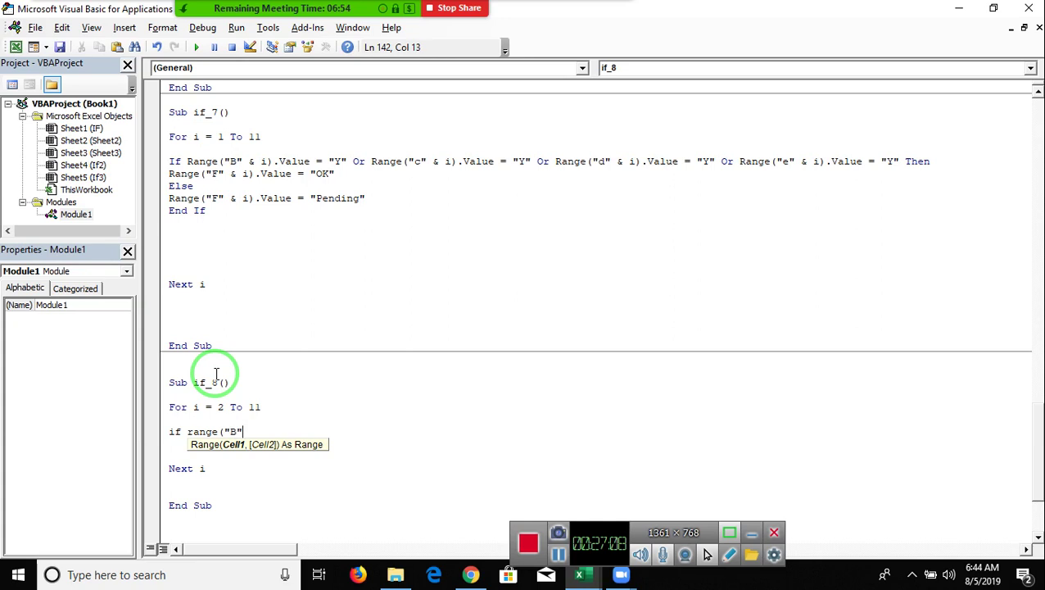
pyautogui.write('& i')
pyautogui.write(').Val')
# Step: Complete If Range("B" & i).Value = "Y" Then, with Range("F" & i).Value = "OK" below it
pyautogui.press('Tab')
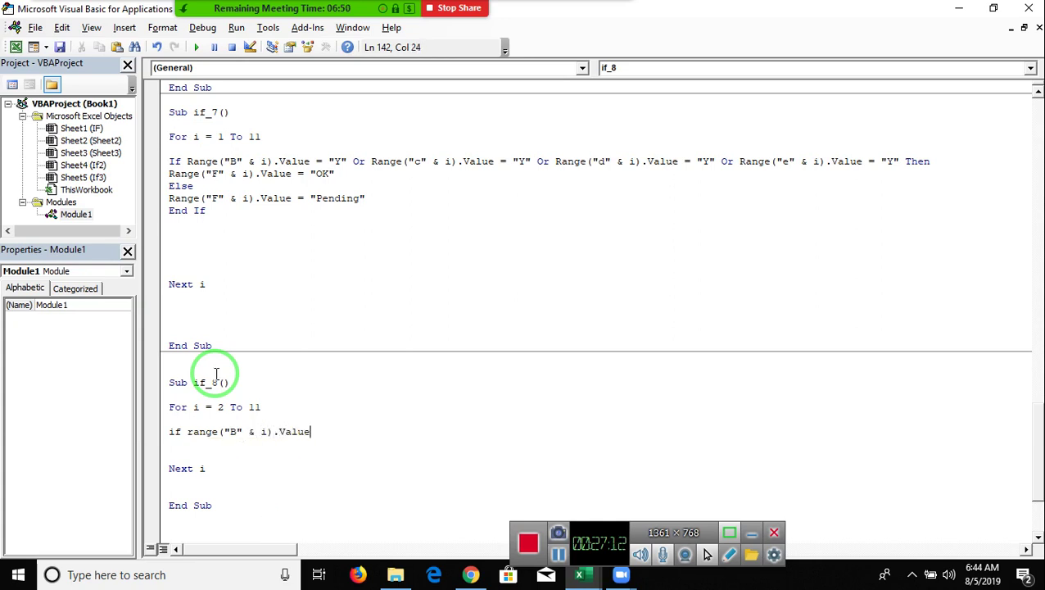
pyautogui.write('="')
pyautogui.write('Y" ')
pyautogui.write('then')
pyautogui.press('Return')
pyautogui.press('Return')
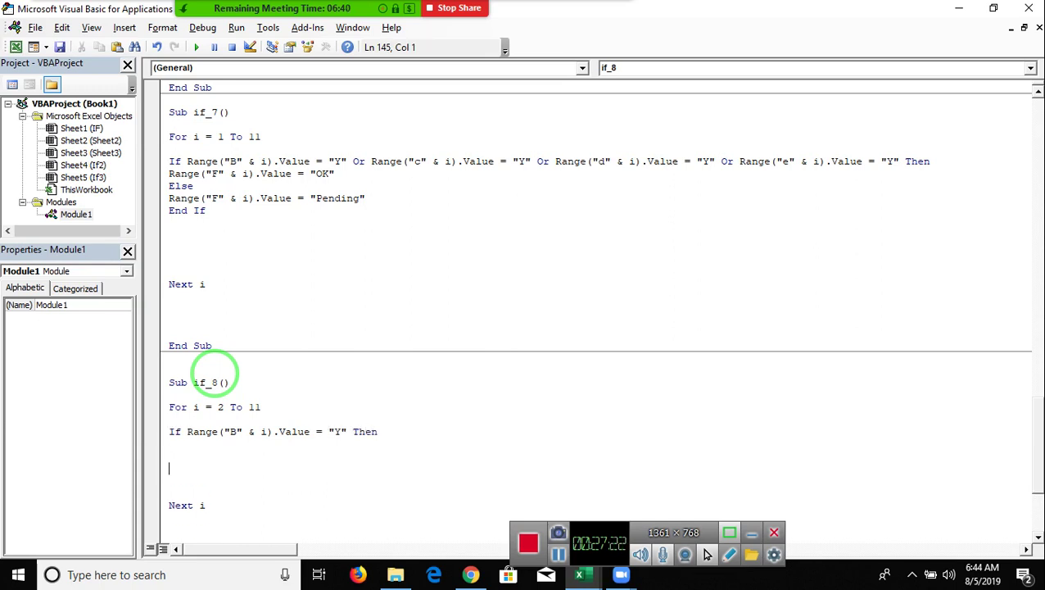
pyautogui.write('range("F" & i).v')
pyautogui.press('Tab')
pyautogui.write('="')
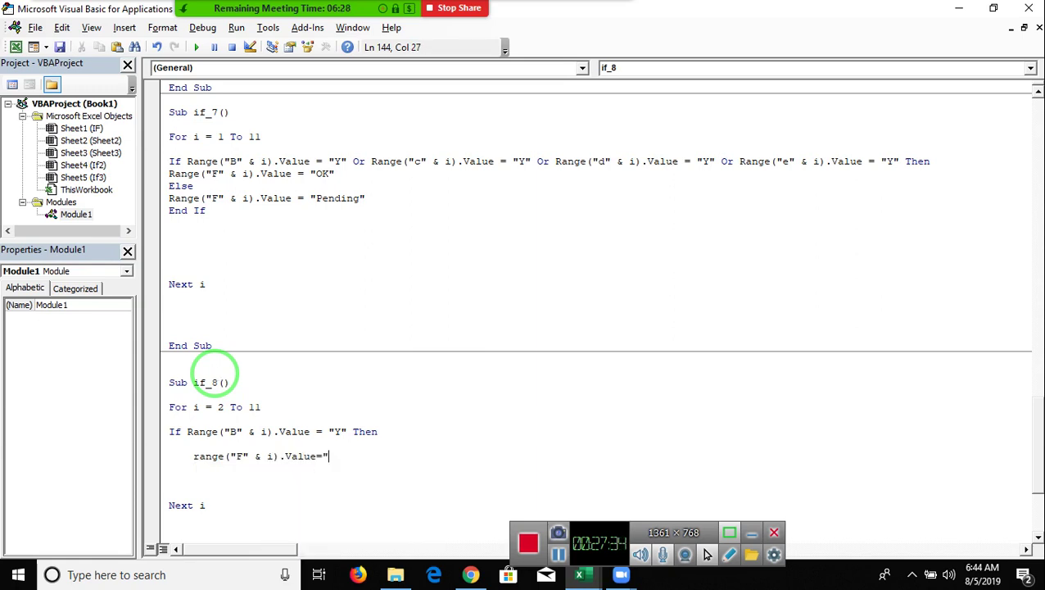
pyautogui.write('OK"')
pyautogui.press('Return')
# Step: Remove the extra blank line after the If and begin an ElseIf testing Range("C" & i).Value
pyautogui.click(347, 456)
pyautogui.press('Up')
pyautogui.press('Delete')
pyautogui.press('Down')
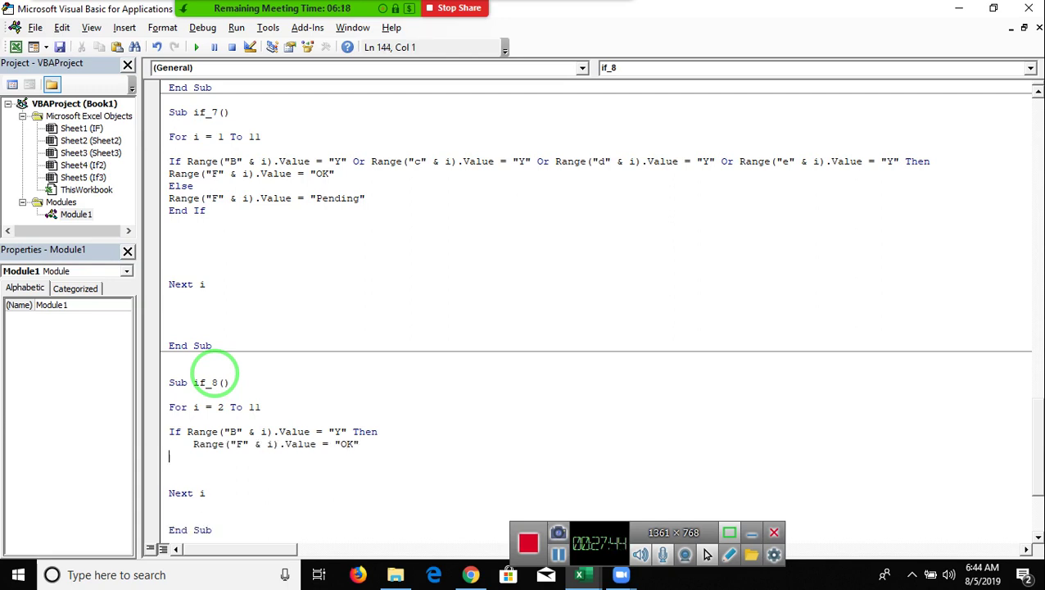
pyautogui.write('elseif ')
pyautogui.write('range')
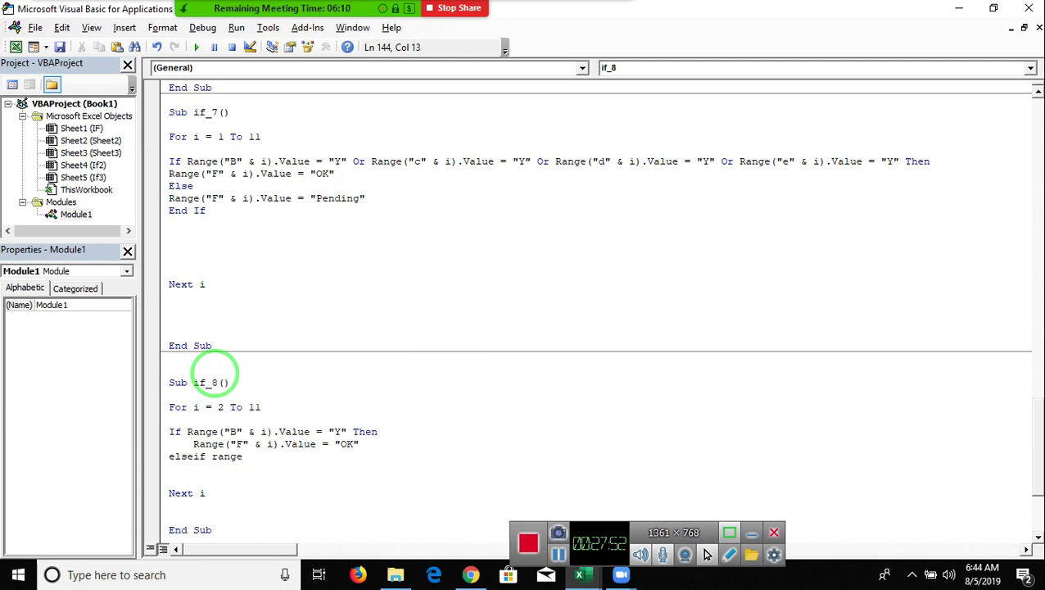
pyautogui.write('("')
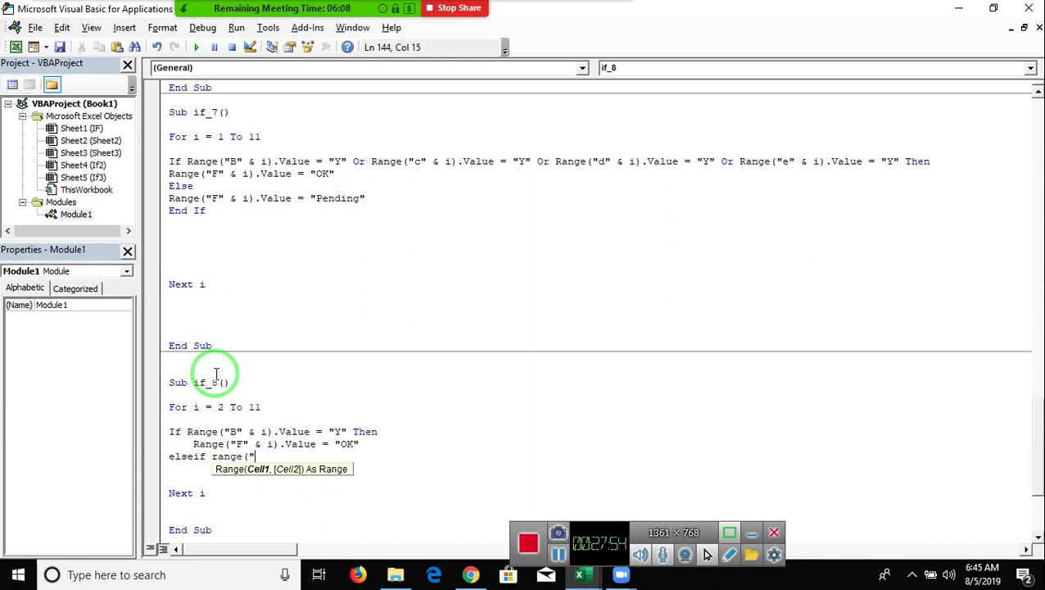
pyautogui.write('C" ')
pyautogui.write('& i')
pyautogui.write(').valu')
# Step: Complete the column C ElseIf condition with = "Y"
pyautogui.press('Tab')
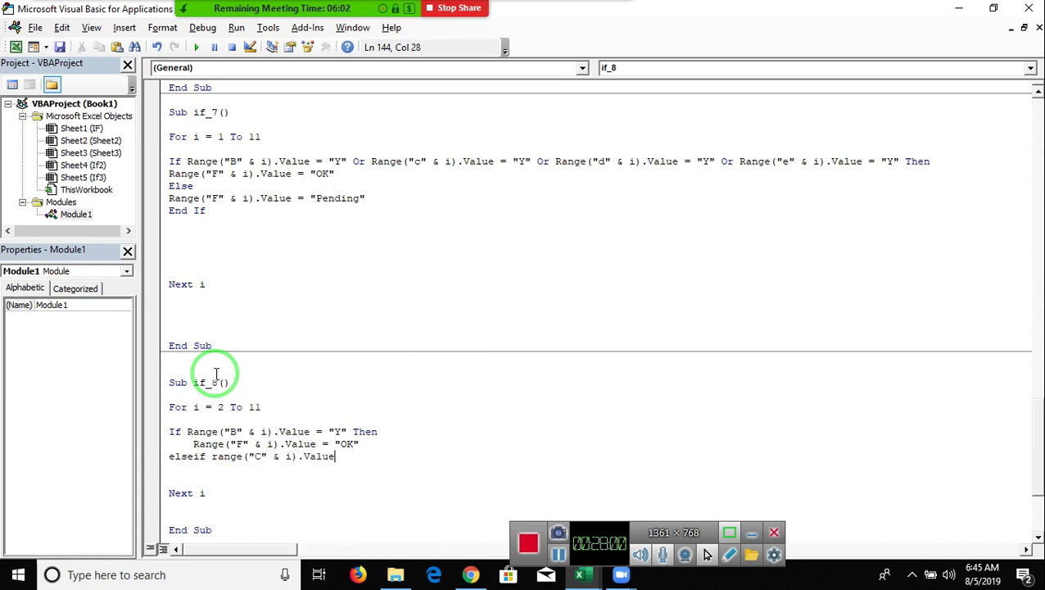
pyautogui.write('="y')
pyautogui.press('BackSpace')
pyautogui.press('Return')
pyautogui.press('Return')
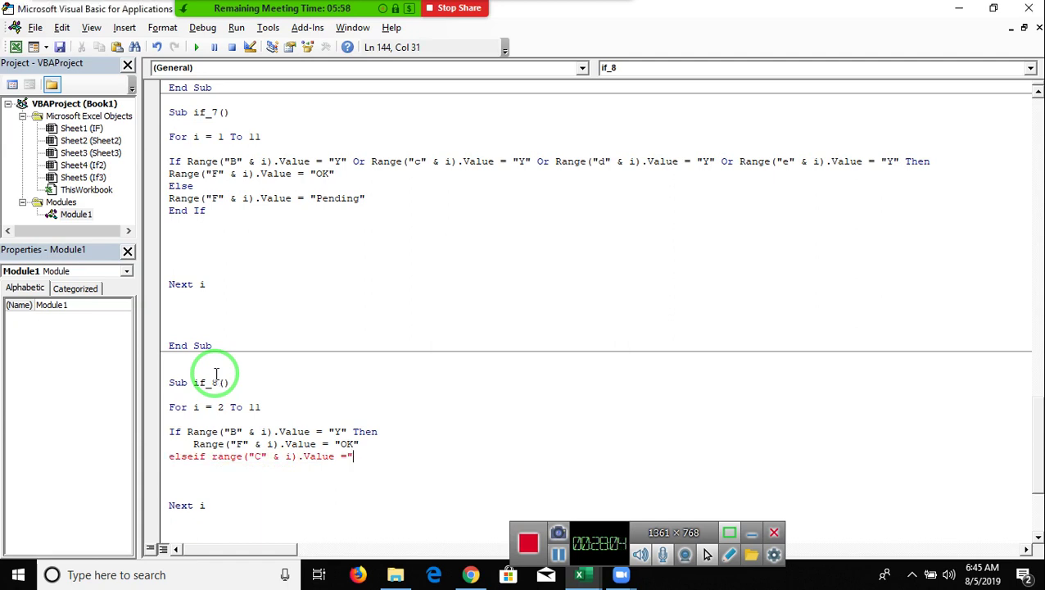
pyautogui.write('"')
pyautogui.write('Y')
pyautogui.press('Down')
pyautogui.press('Return')
# Step: Correct the misspelled ElseIf keyword on the column C line
pyautogui.press('Left')
pyautogui.press('Left')
pyautogui.press('Left')
pyautogui.press('Left')
pyautogui.press('Left')
pyautogui.press('Left')
pyautogui.press('Left')
pyautogui.press('Left')
pyautogui.press('Left')
pyautogui.press('Left')
pyautogui.press('Left')
pyautogui.press('Left')
pyautogui.press('Left')
pyautogui.press('Delete')
pyautogui.press('Right')
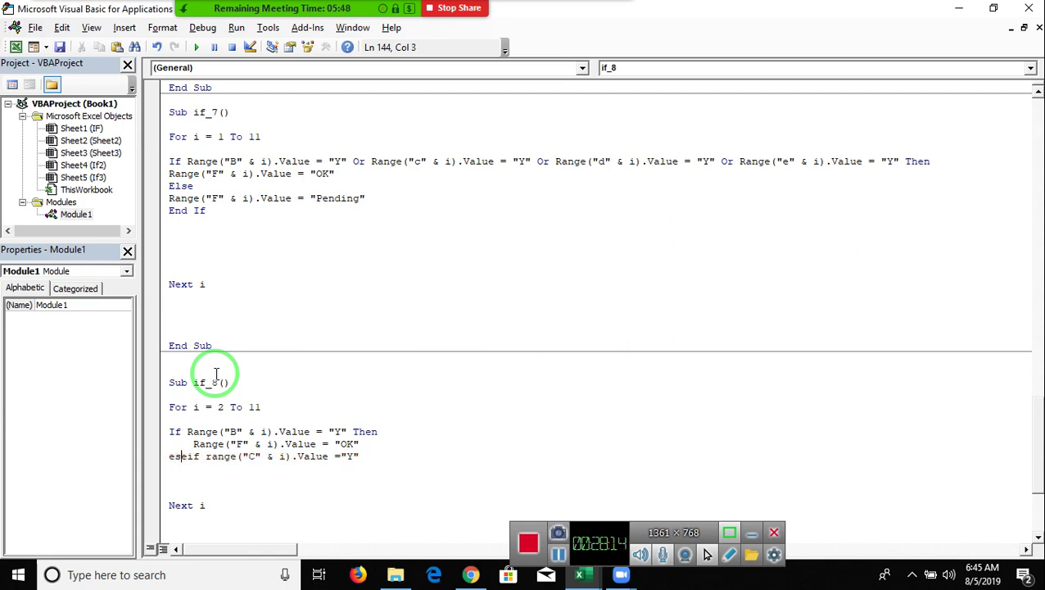
pyautogui.write('l')
pyautogui.press('Down')
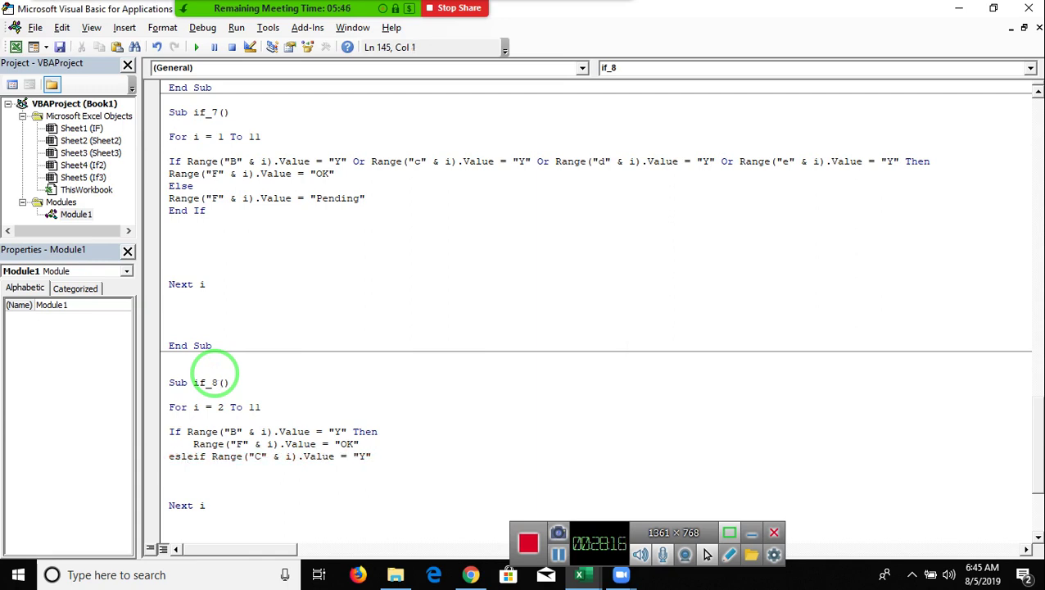
pyautogui.press('Up')
pyautogui.press('Right')
pyautogui.press('Right')
pyautogui.press('Right')
pyautogui.press('Down')
pyautogui.press('Down')
pyautogui.press('Up')
pyautogui.press('Up')
pyautogui.press('Down')
pyautogui.press('Left')
pyautogui.press('Left')
pyautogui.press('Left')
pyautogui.press('Left')
pyautogui.press('Delete')
pyautogui.press('Right')
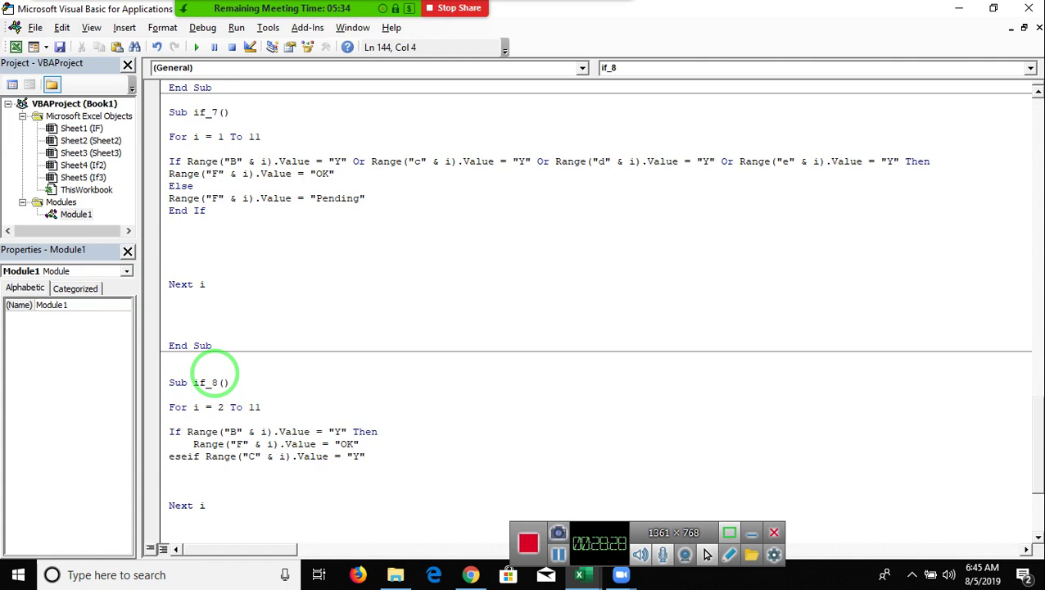
pyautogui.press('BackSpace')
pyautogui.press('BackSpace')
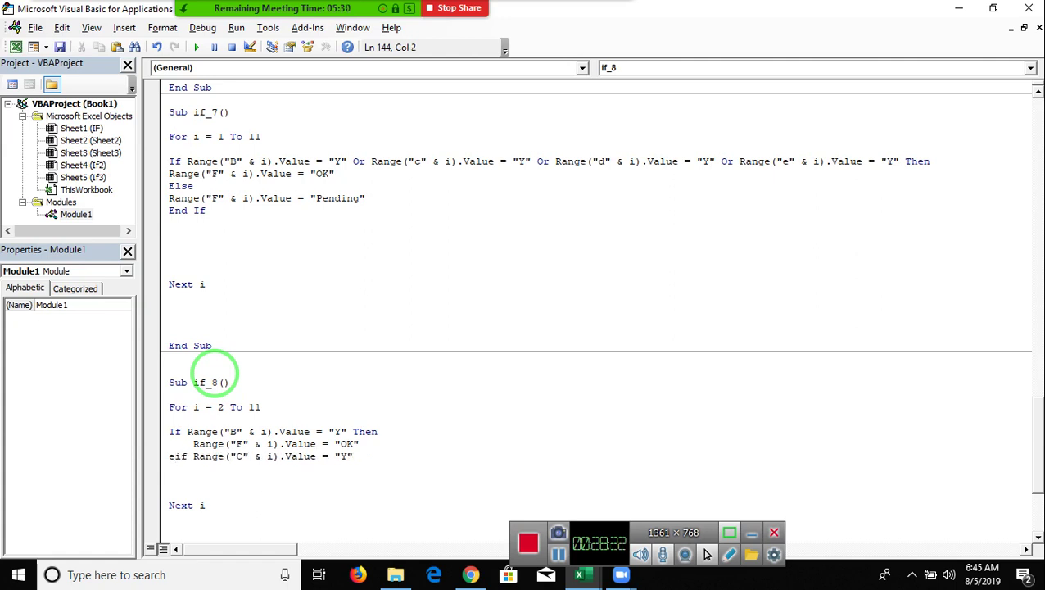
pyautogui.write('lse')
# Step: End the column C line with Then: ElseIf Range("C" & i).Value = "Y" Then
pyautogui.click(218, 380)
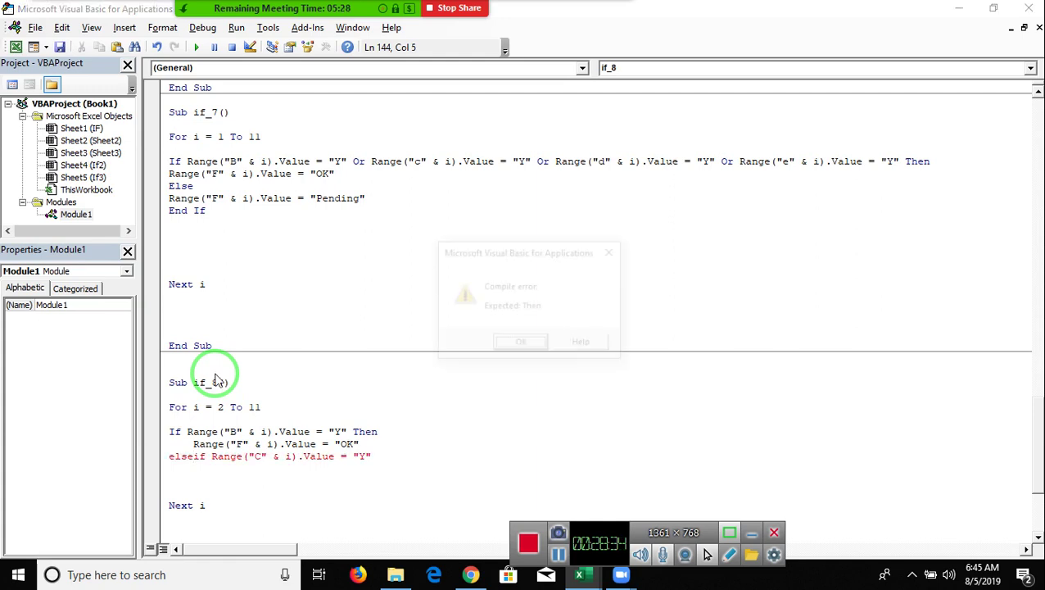
pyautogui.press('Return')
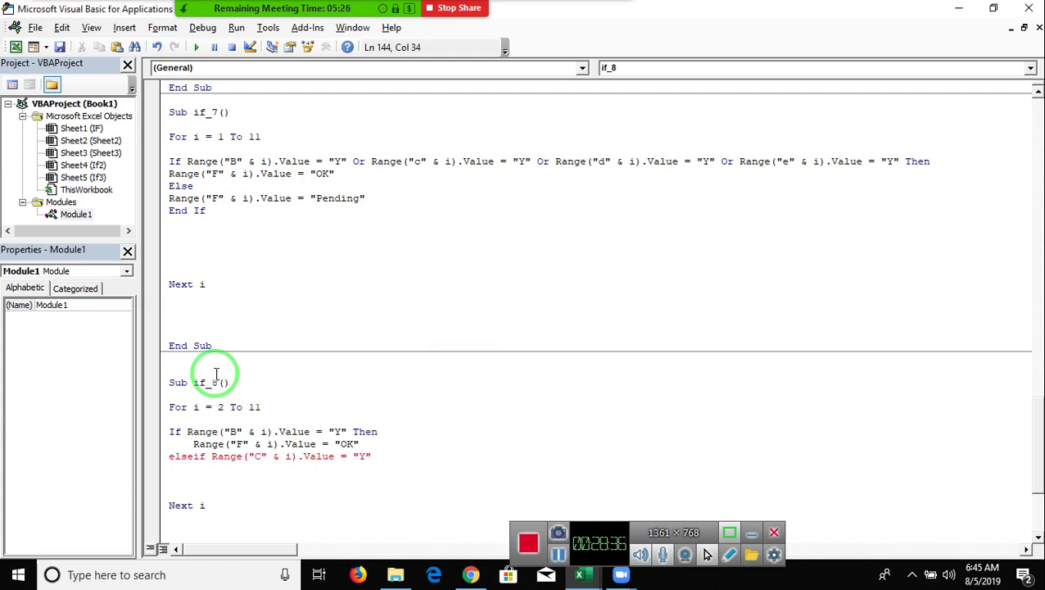
pyautogui.write(' then')
pyautogui.press('Return')
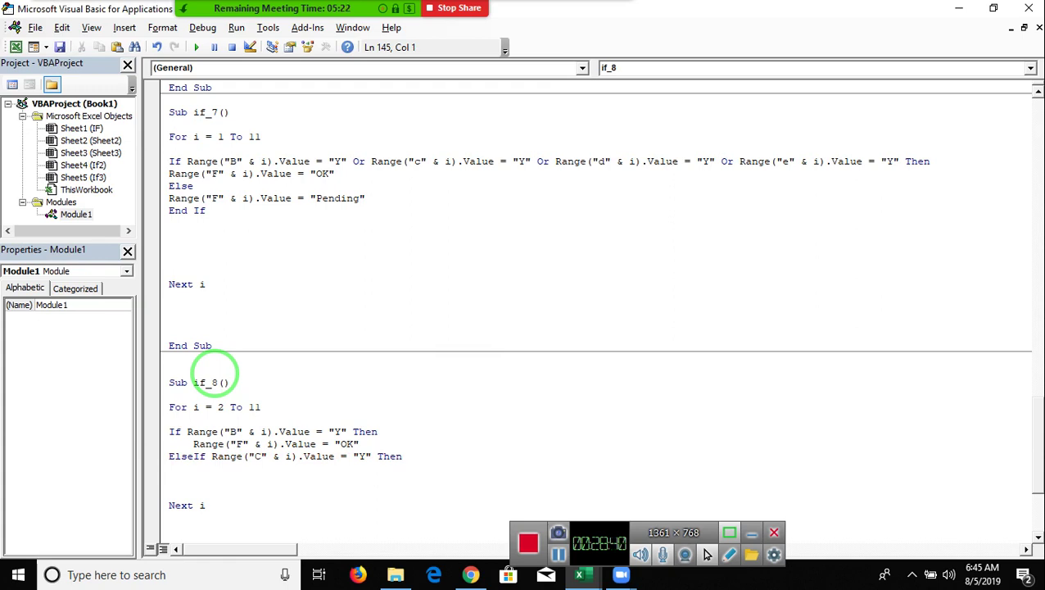
# Step: Paste the Range("F" & i).Value = "OK" assignment under the column C ElseIf
pyautogui.click(359, 443)
pyautogui.hotkey('shift', 'Left')
pyautogui.hotkey('shift', 'Left')
pyautogui.hotkey('shift', 'Left')
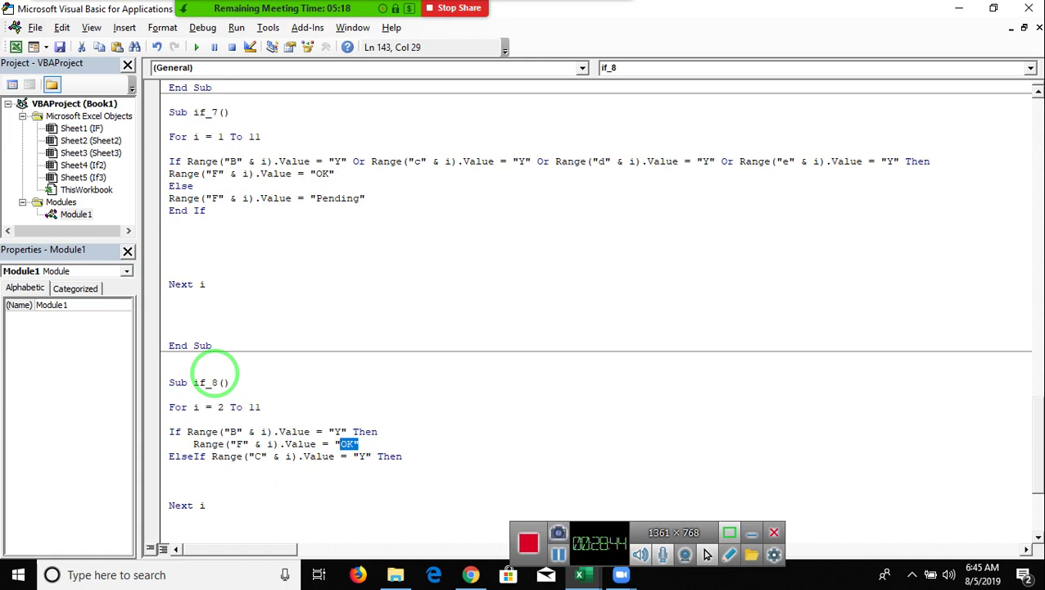
pyautogui.hotkey('shift', 'Left')
pyautogui.hotkey('shift', 'Left')
pyautogui.hotkey('shift', 'Left')
pyautogui.hotkey('shift', 'Left')
pyautogui.hotkey('shift', 'Left')
pyautogui.hotkey('shift', 'Left')
pyautogui.hotkey('shift', 'Left')
pyautogui.hotkey('shift', 'Left')
pyautogui.hotkey('ctrl', 'c')
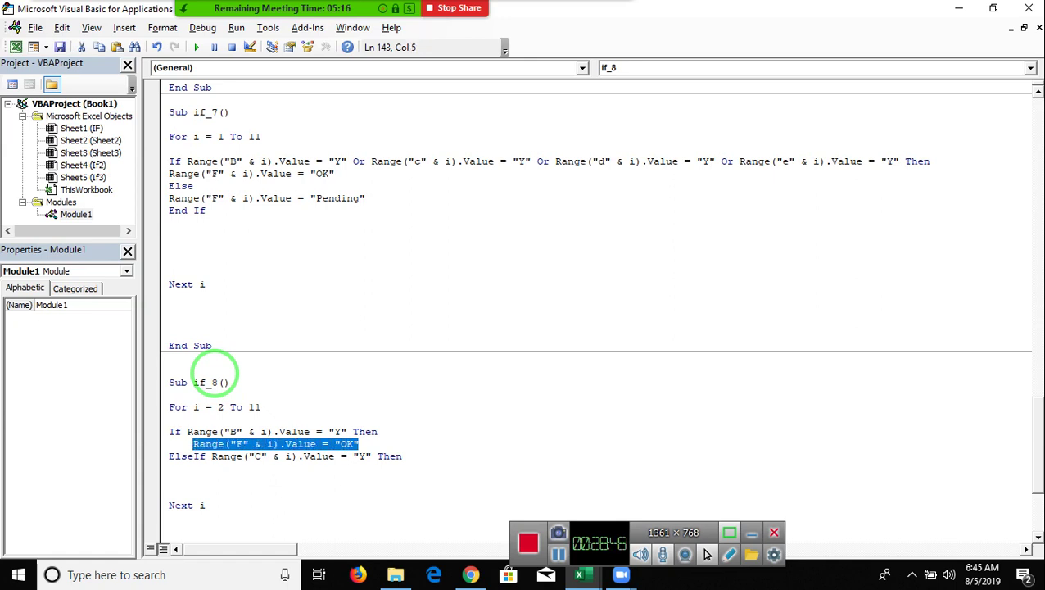
pyautogui.press('Down')
pyautogui.press('Down')
pyautogui.press('Tab')
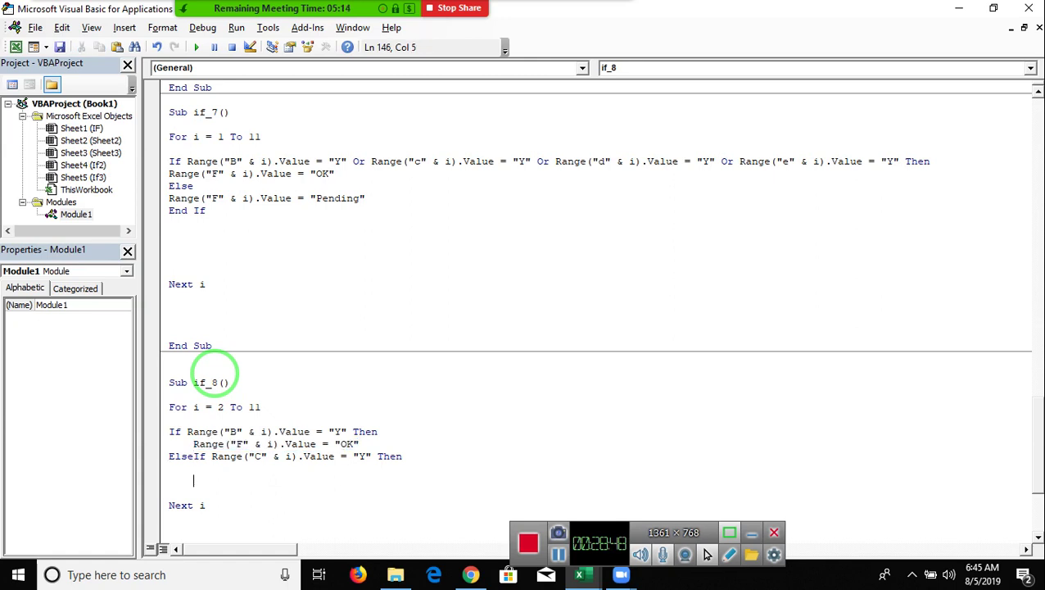
pyautogui.press('Tab')
pyautogui.hotkey('ctrl', 'v')
pyautogui.press('Down')
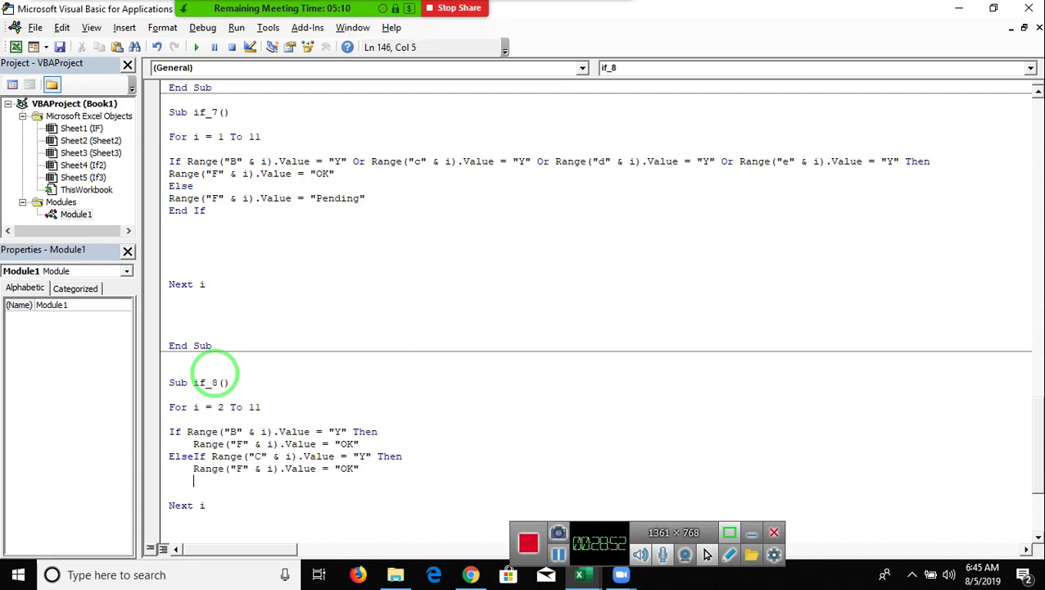
pyautogui.scroll(-5, 215, 381)
pyautogui.press('Up')
pyautogui.press('Left')
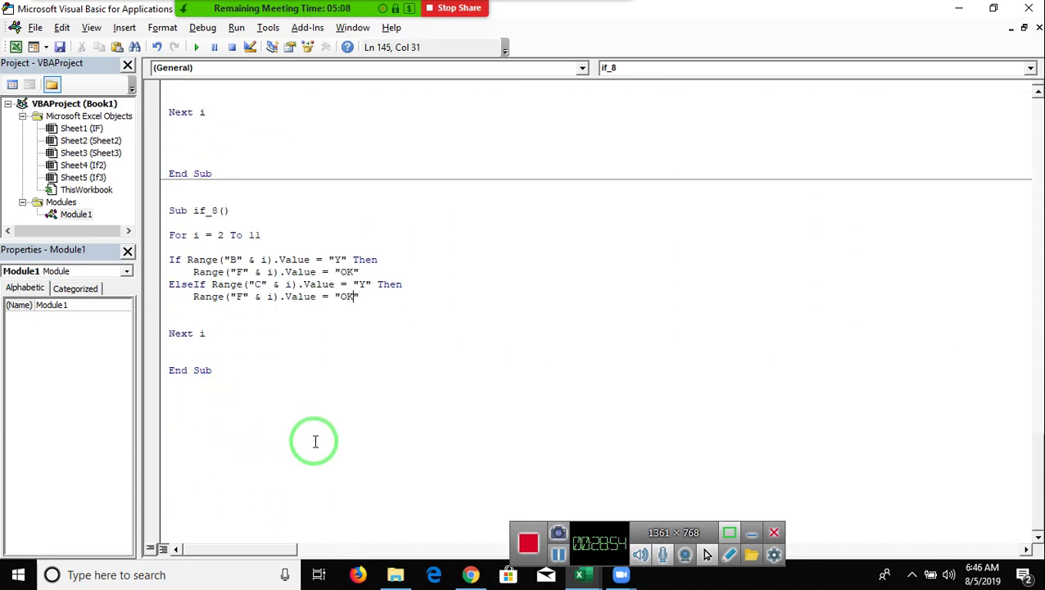
# Step: Duplicate the column C ElseIf block twice below itself
pyautogui.click(160, 287)
pyautogui.press('Down')
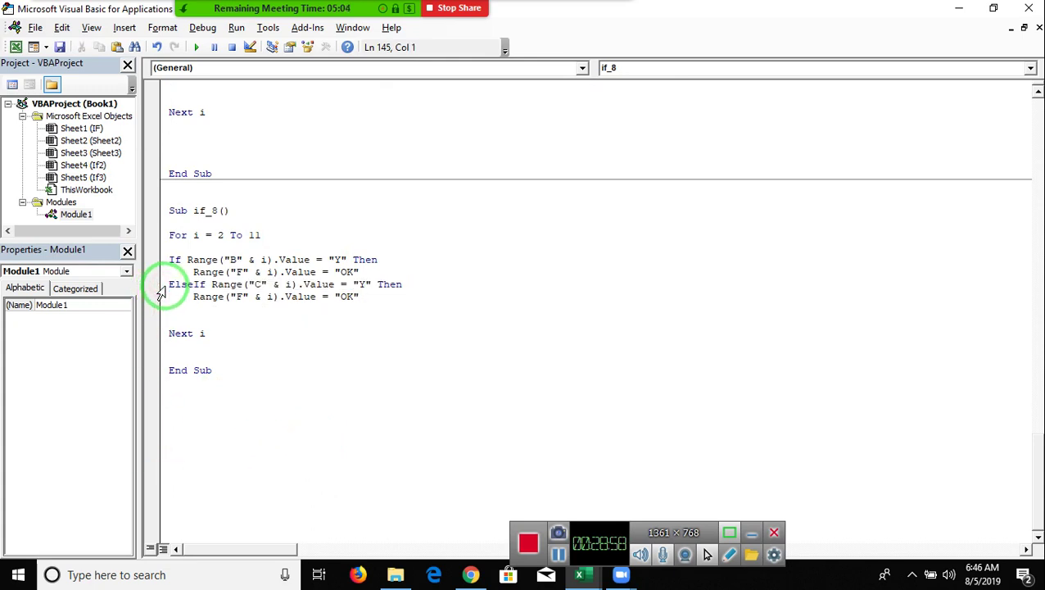
pyautogui.hotkey('shift', 'Down')
pyautogui.hotkey('shift', 'Down')
pyautogui.hotkey('ctrl', 'c')
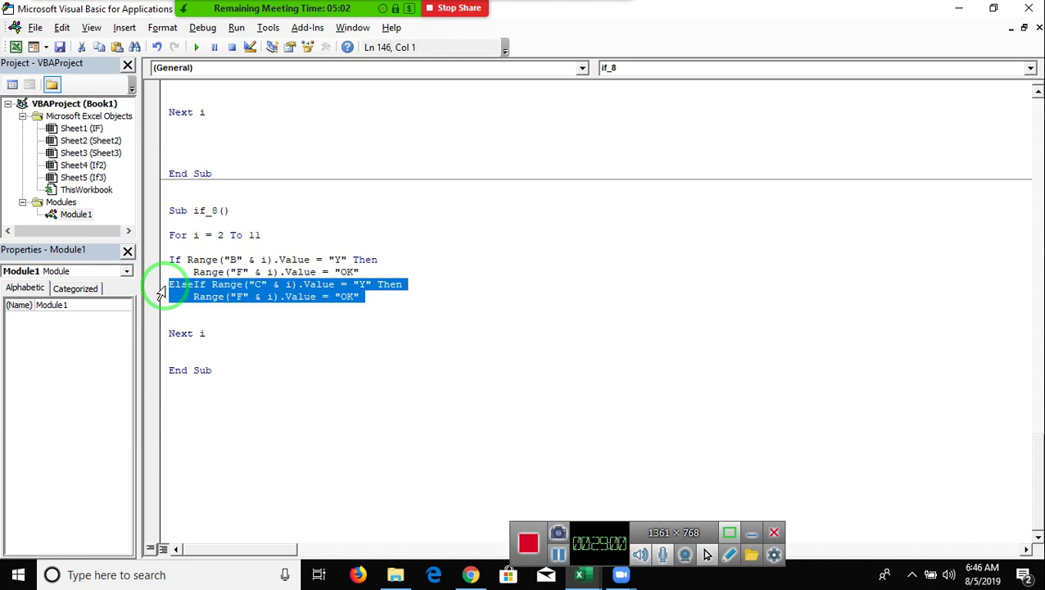
pyautogui.press('Right')
pyautogui.hotkey('ctrl', 'v')
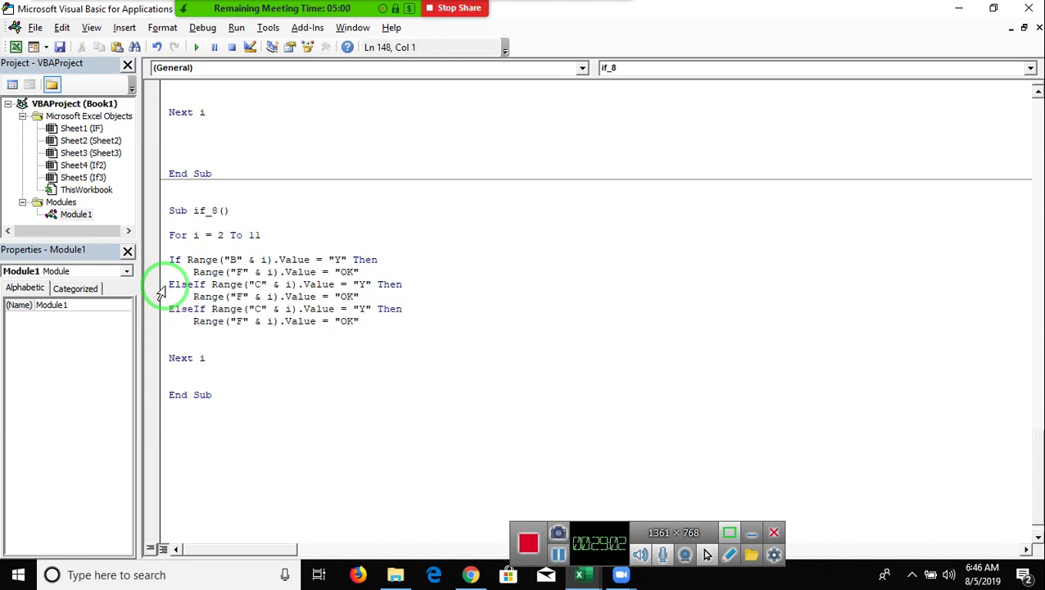
pyautogui.hotkey('ctrl', 'v')
# Step: Change the column letter to d in the second ElseIf copy and e in the third
pyautogui.click(261, 309)
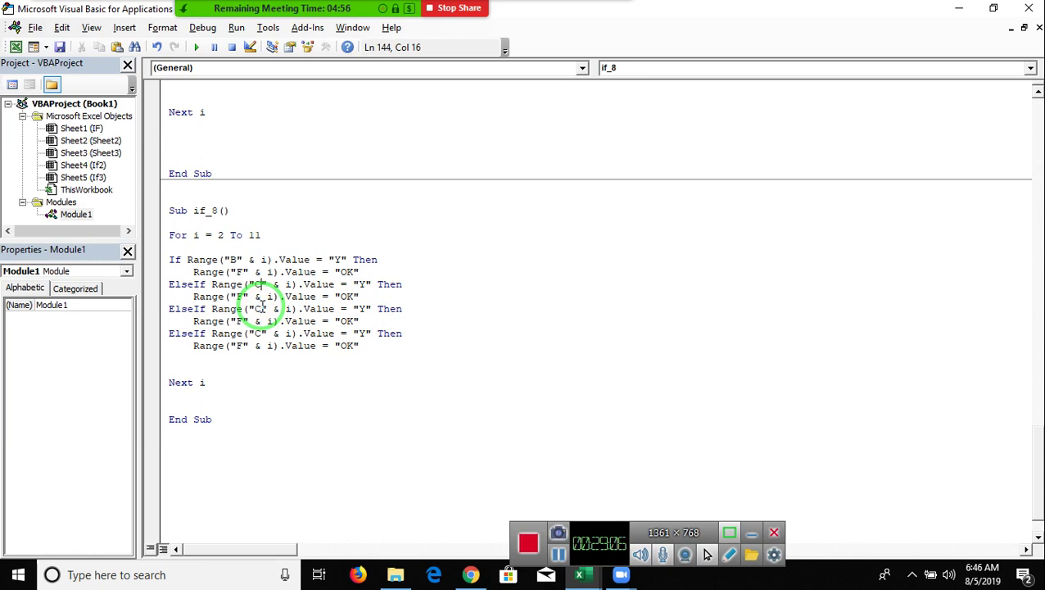
pyautogui.press('BackSpace')
pyautogui.write('d')
pyautogui.press('Down')
pyautogui.press('Down')
pyautogui.press('BackSpace')
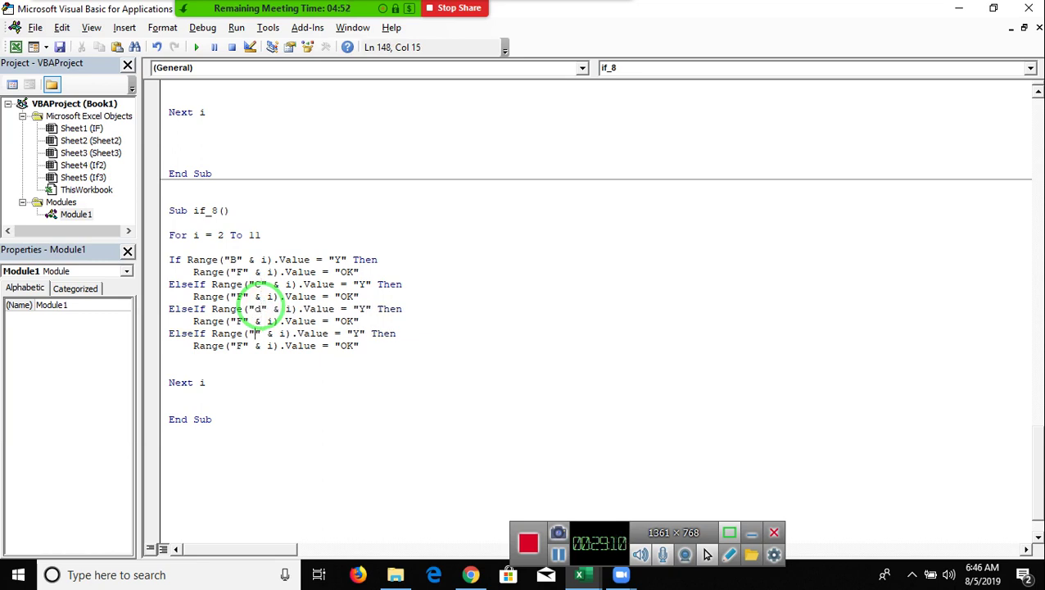
pyautogui.write('e')
pyautogui.press('Down')
pyautogui.press('Down')
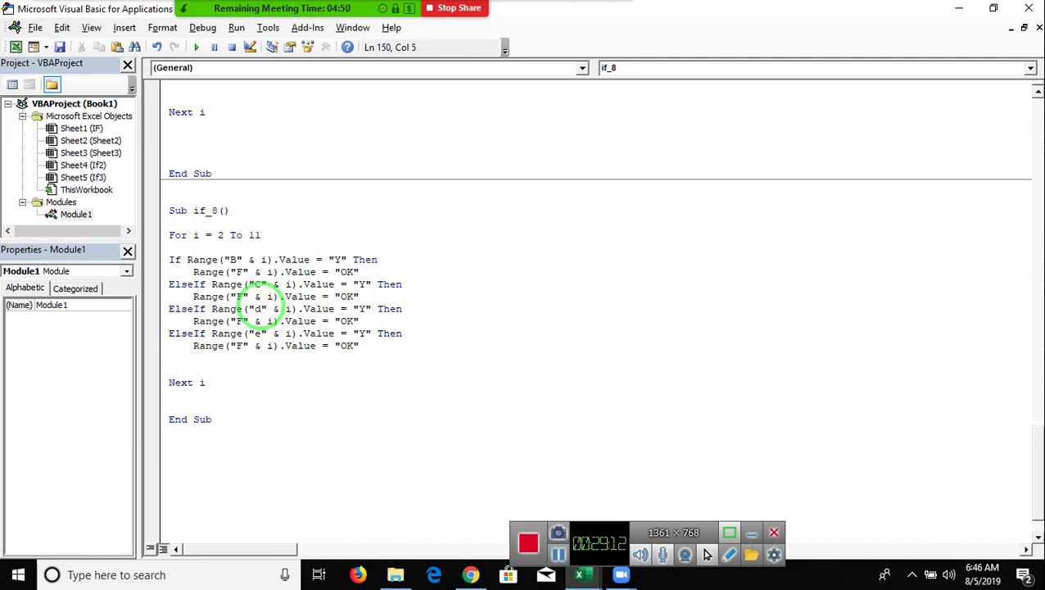
# Step: Add an Else line after the last ElseIf block, fixing the 'esle' typo
pyautogui.write('esle')
pyautogui.press('Return')
pyautogui.press('BackSpace')
pyautogui.press('BackSpace')
pyautogui.press('BackSpace')
pyautogui.press('BackSpace')
pyautogui.write('lse')
pyautogui.press('Return')
# Step: Under Else, add the column F assignment with the value "Pending"
pyautogui.press('BackSpace')
pyautogui.hotkey('shift', 'Up')
pyautogui.press('Left')
pyautogui.hotkey('shift', 'Down')
pyautogui.hotkey('shift', 'Left')
pyautogui.hotkey('shift', 'Left')
pyautogui.hotkey('shift', 'Left')
pyautogui.hotkey('shift', 'Left')
pyautogui.hotkey('shift', 'Left')
pyautogui.hotkey('ctrl', 'c')
pyautogui.press('Down')
pyautogui.press('Down')
pyautogui.hotkey('ctrl', 'v')
pyautogui.press('BackSpace')
pyautogui.press('BackSpace')
pyautogui.press('BackSpace')
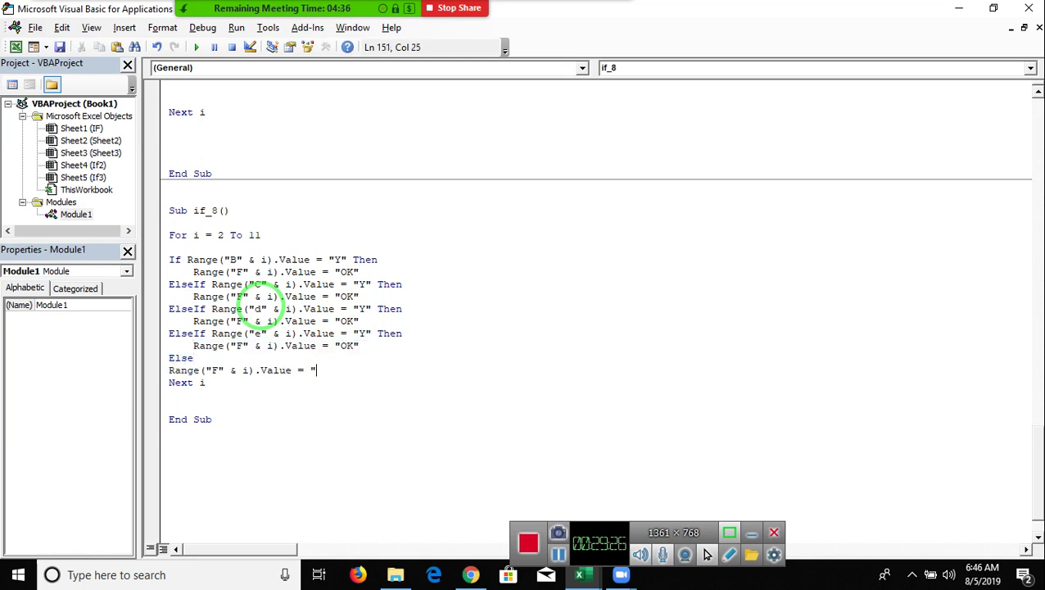
pyautogui.write('Pending"')
# Step: Close the conditional block with End If above Next i
pyautogui.press('Down')
pyautogui.press('Left')
pyautogui.press('Left')
pyautogui.press('Left')
pyautogui.press('Return')
pyautogui.press('Return')
pyautogui.press('Up')
pyautogui.write('end if')
pyautogui.press('Up')
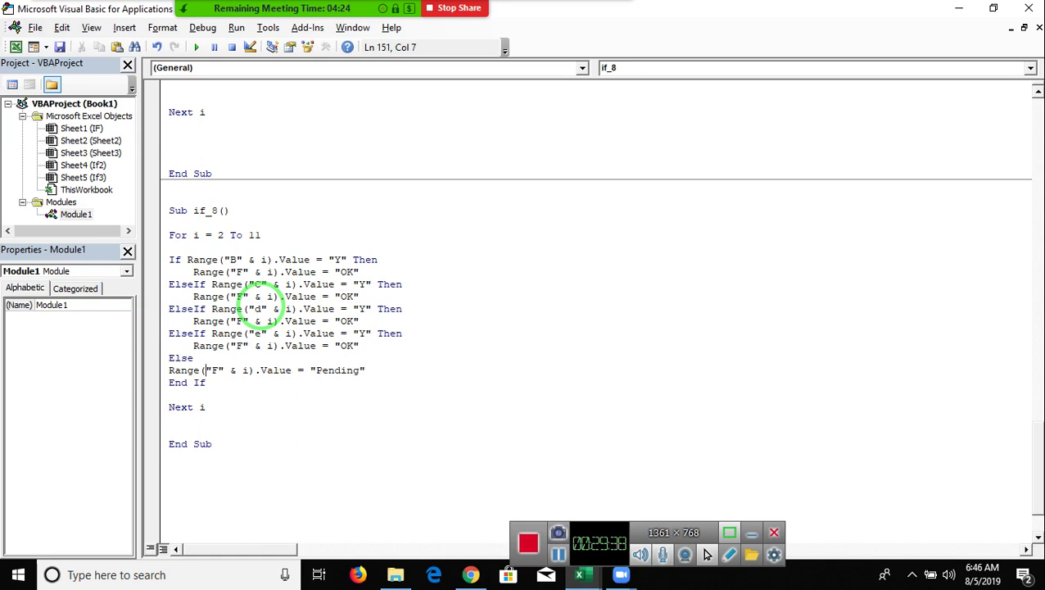
# Step: Highlight the column B If test and the ElseIf branches through Else to review them
pyautogui.click(169, 259)
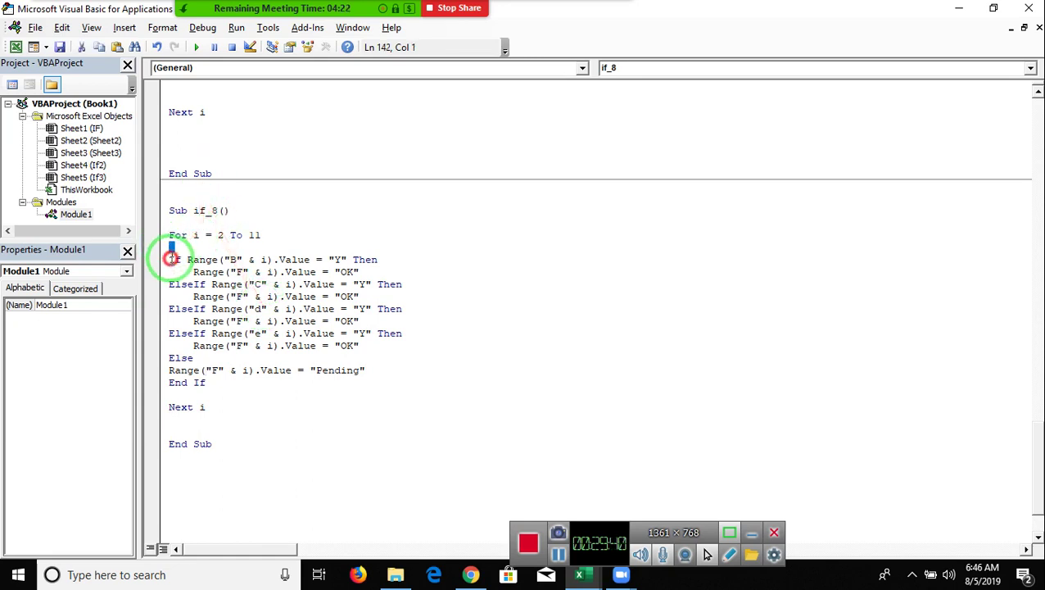
pyautogui.moveTo(169, 260)
pyautogui.mouseDown()
pyautogui.moveTo(382, 257)
pyautogui.moveTo(207, 284)
pyautogui.mouseUp()
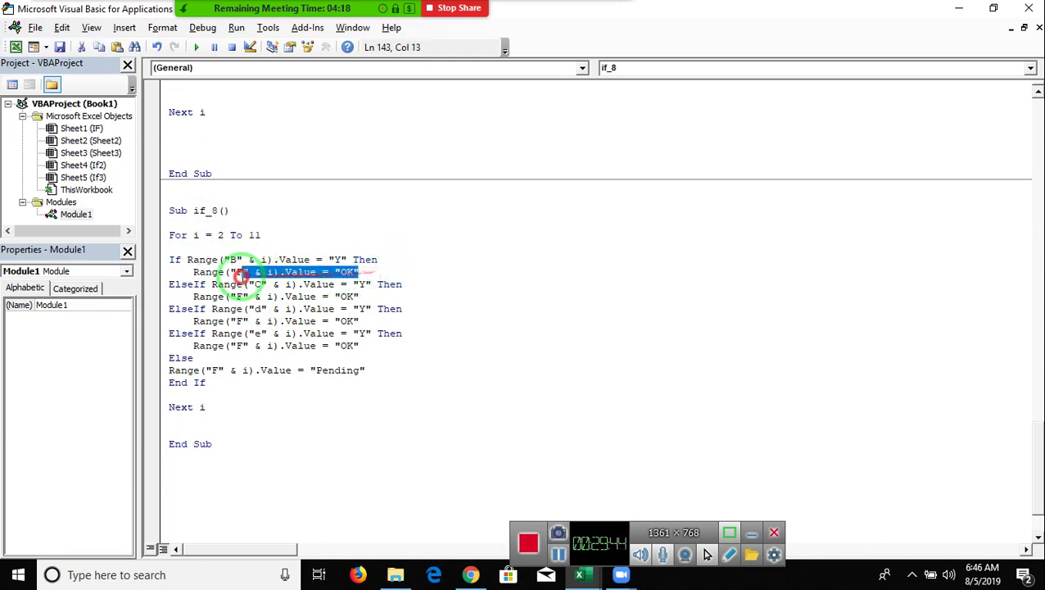
pyautogui.moveTo(206, 280)
pyautogui.mouseDown()
pyautogui.moveTo(163, 275)
pyautogui.moveTo(228, 358)
pyautogui.moveTo(303, 378)
pyautogui.mouseUp()
pyautogui.scroll(6, 286, 352)
pyautogui.scroll(3, 283, 345)
pyautogui.scroll(5, 278, 334)
pyautogui.scroll(3, 278, 334)
pyautogui.scroll(2, 275, 334)
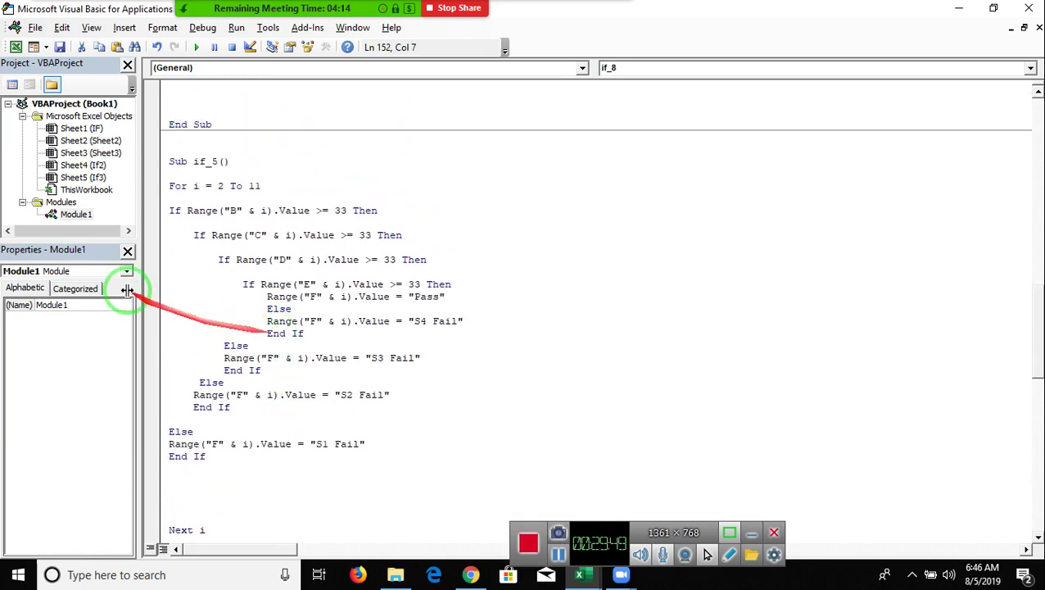
pyautogui.click(162, 213)
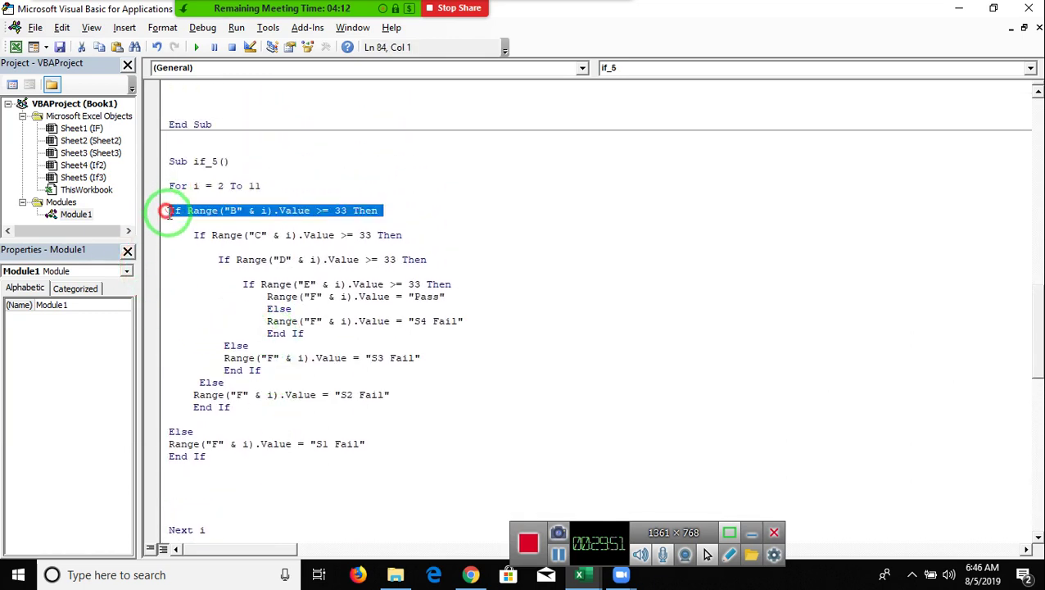
pyautogui.doubleClick(210, 243)
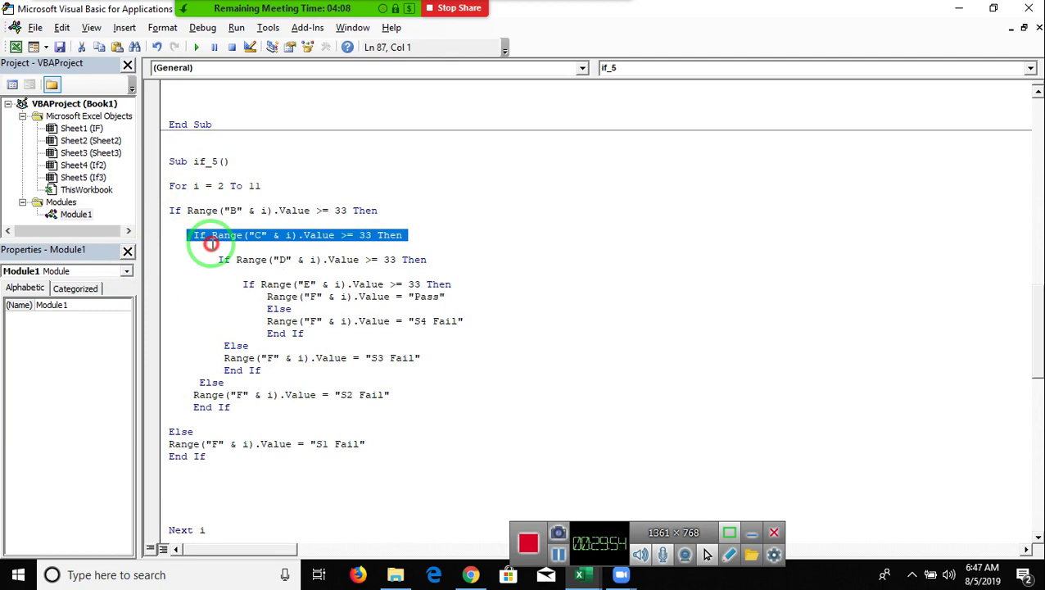
pyautogui.click(171, 212)
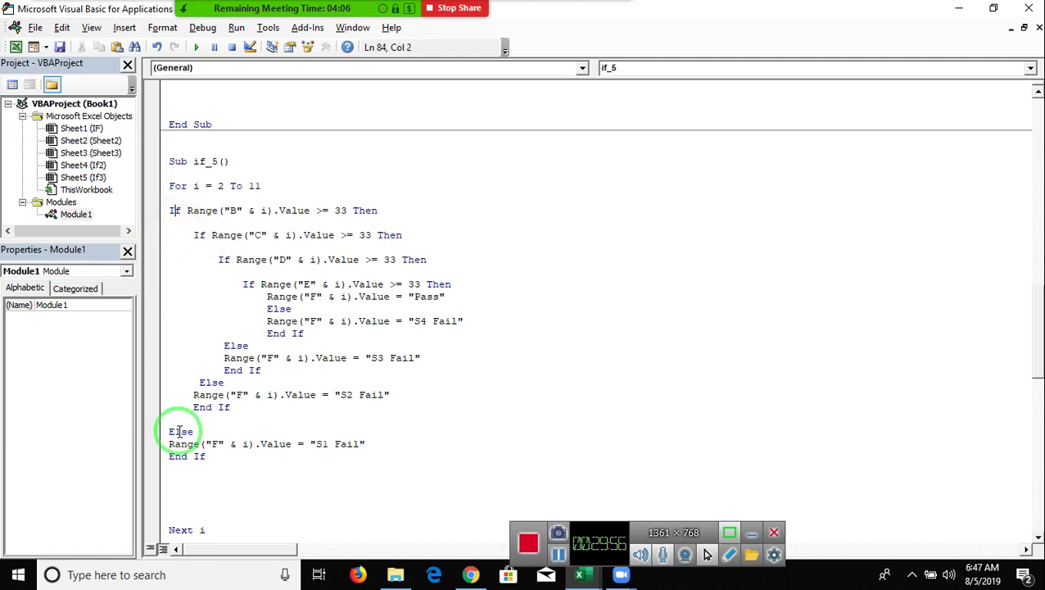
pyautogui.scroll(-4, 176, 428)
pyautogui.scroll(-6, 177, 427)
pyautogui.scroll(-6, 176, 428)
pyautogui.scroll(-4, 176, 428)
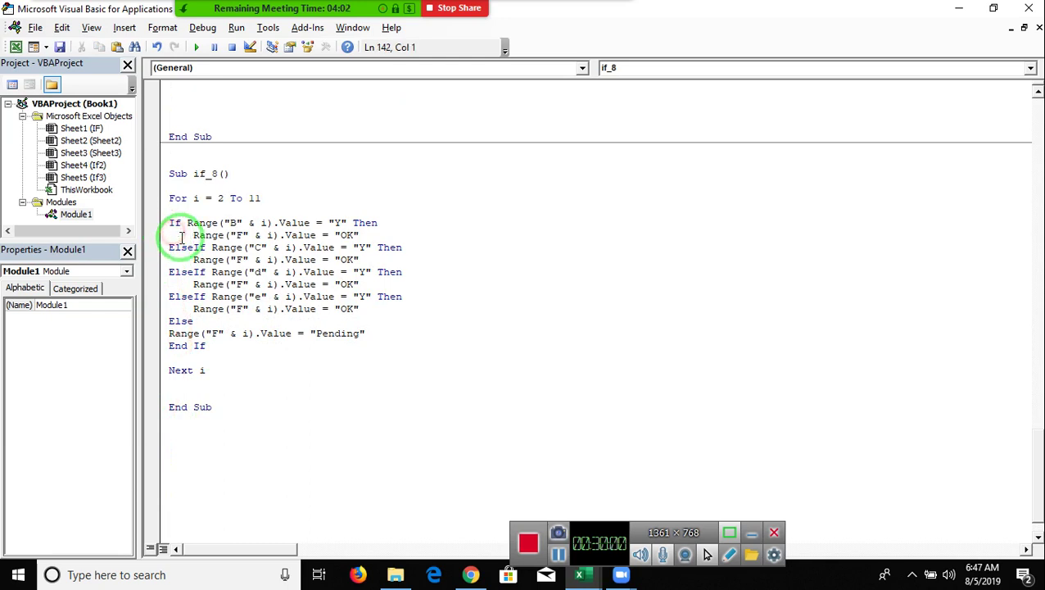
# Step: Review if_8's first OK assignment and the column C ElseIf, then switch to Book1 in Excel
pyautogui.moveTo(194, 235); pyautogui.dragTo(370, 237)
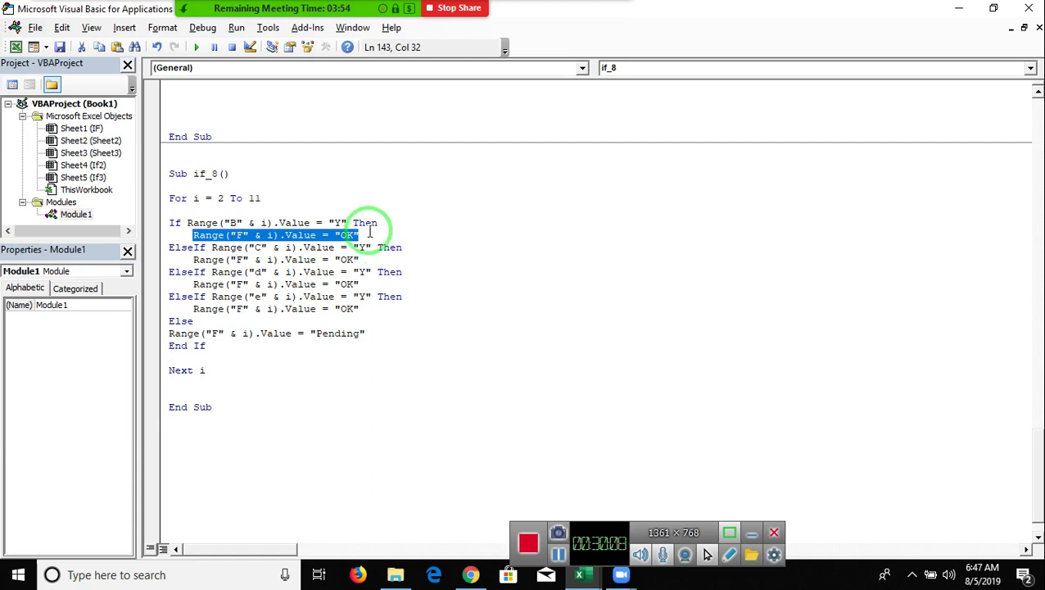
pyautogui.click(159, 249)
pyautogui.doubleClick(338, 236)
pyautogui.moveTo(168, 248); pyautogui.dragTo(365, 253)
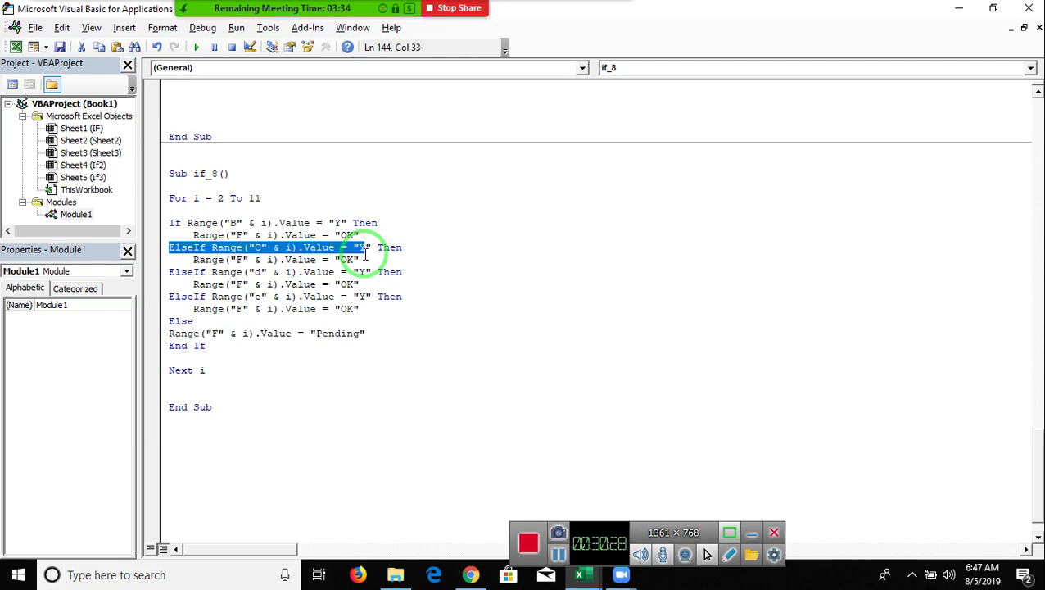
pyautogui.click(51, 85)
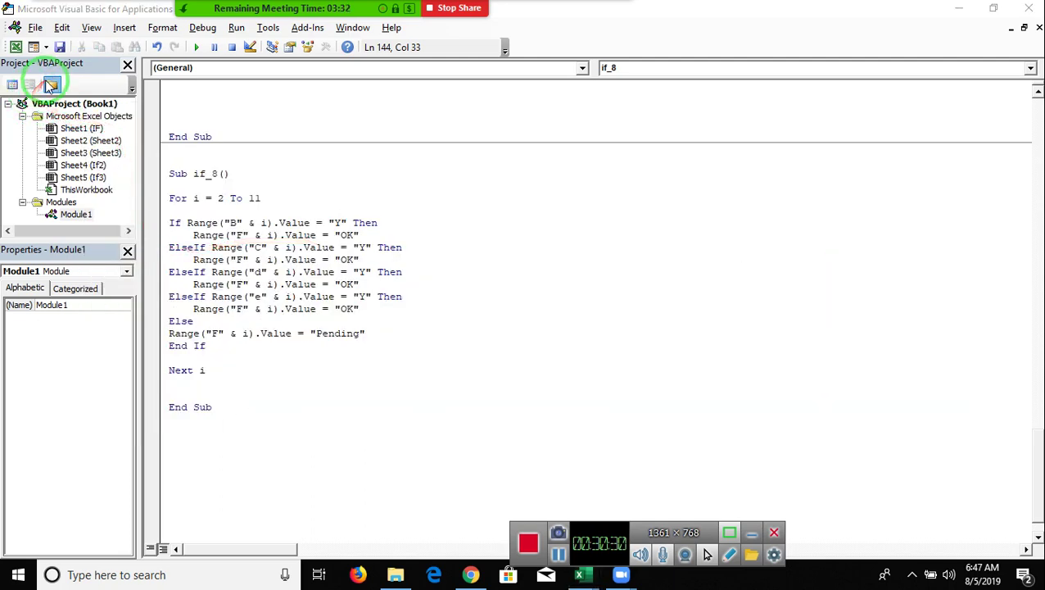
pyautogui.hotkey('alt', 'Tab')
pyautogui.hotkey('alt', 'Tab')
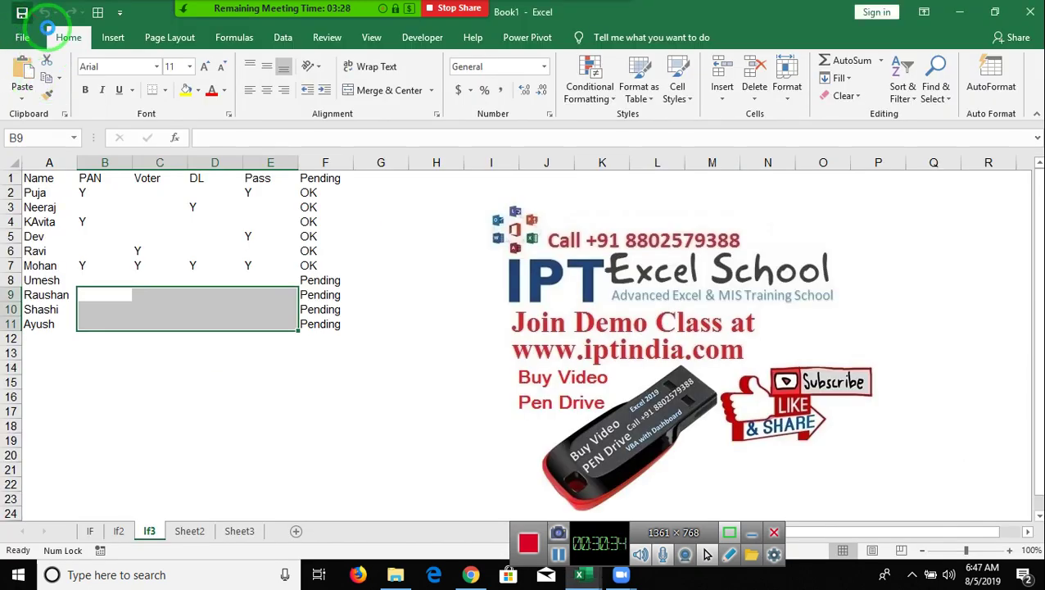
# Step: Save the workbook on the Desktop as IF, an Excel Macro-Enabled Workbook (.xlsm)
pyautogui.hotkey('ctrl', 's')
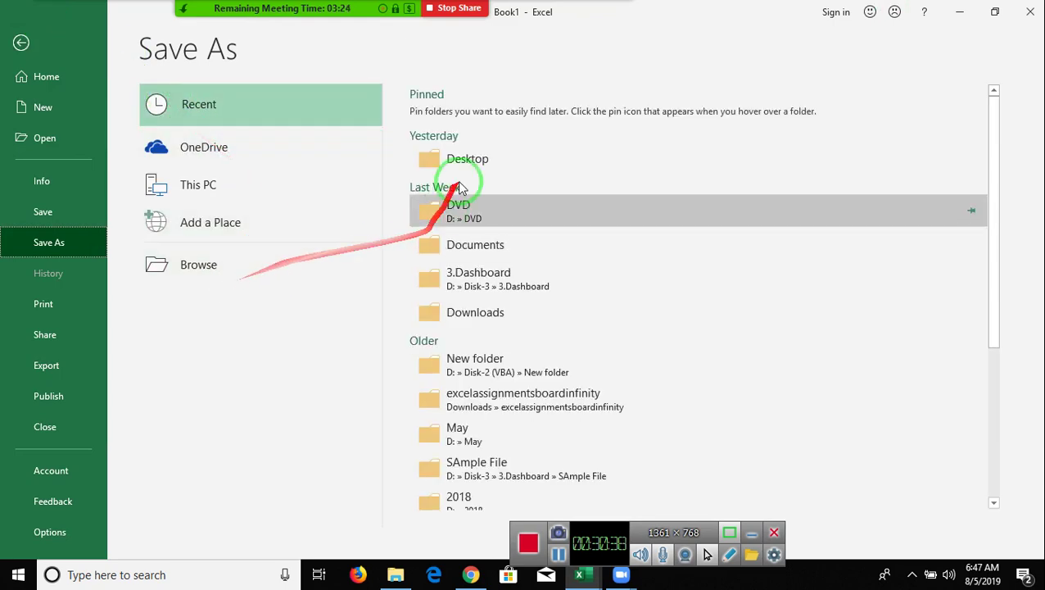
pyautogui.click(468, 161)
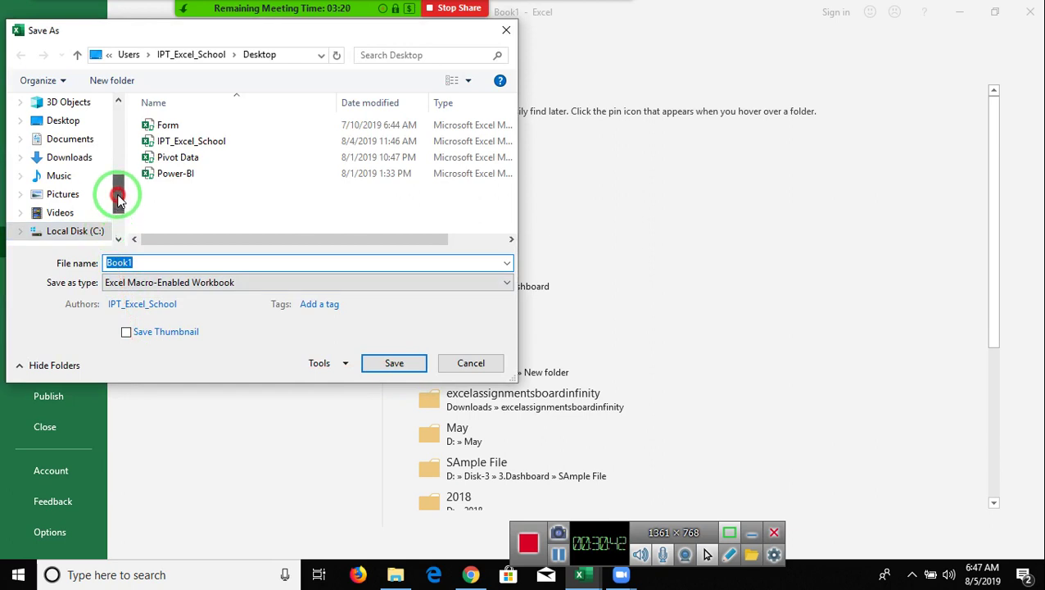
pyautogui.moveTo(117, 228); pyautogui.dragTo(117, 178)
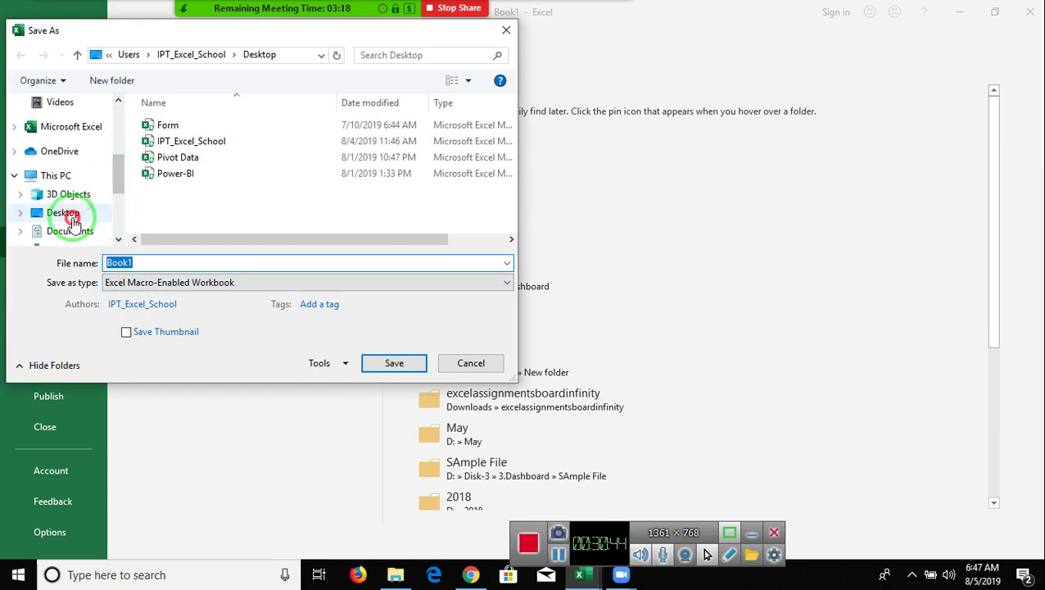
pyautogui.click(70, 212)
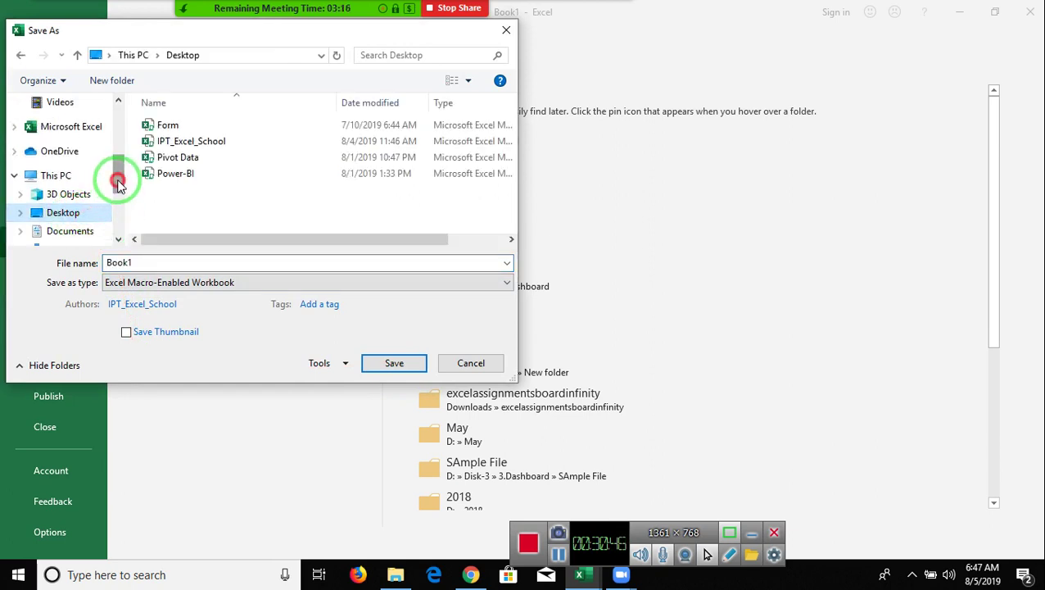
pyautogui.moveTo(118, 186); pyautogui.dragTo(119, 182)
pyautogui.click(125, 262)
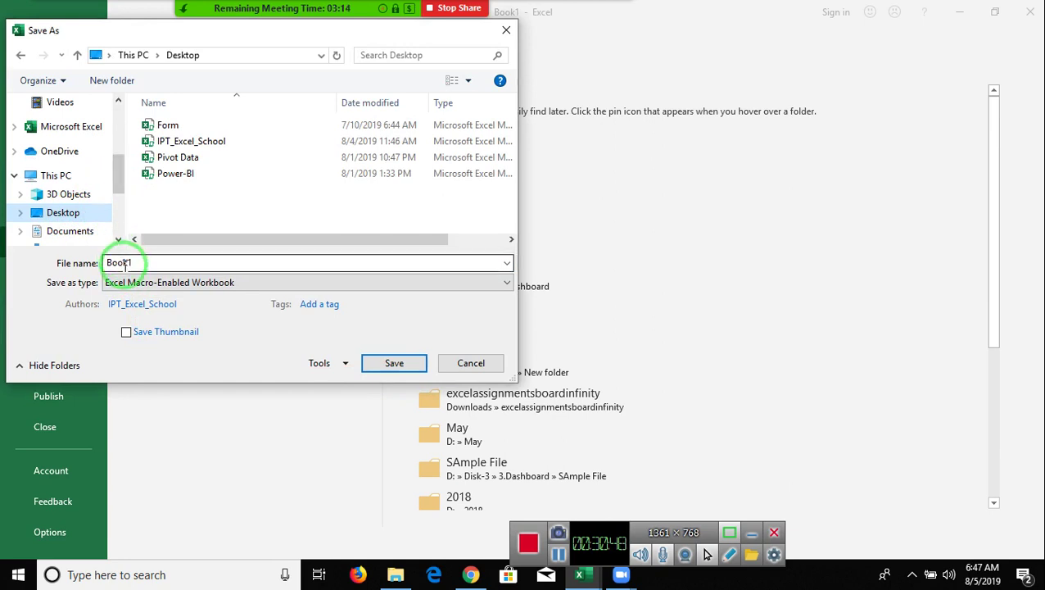
pyautogui.doubleClick(125, 263)
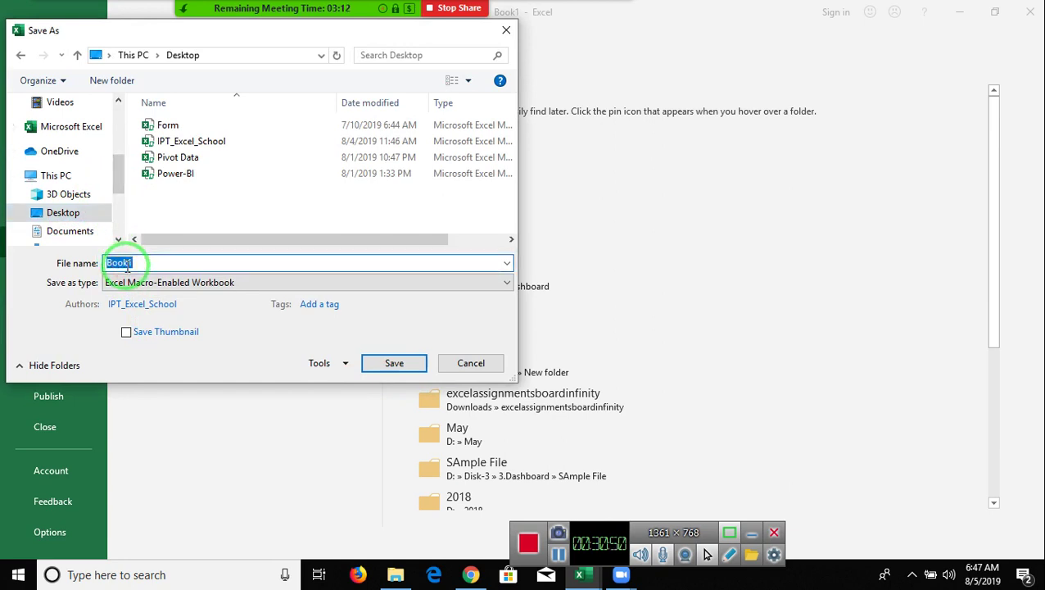
pyautogui.write('IA')
pyautogui.click(135, 281)
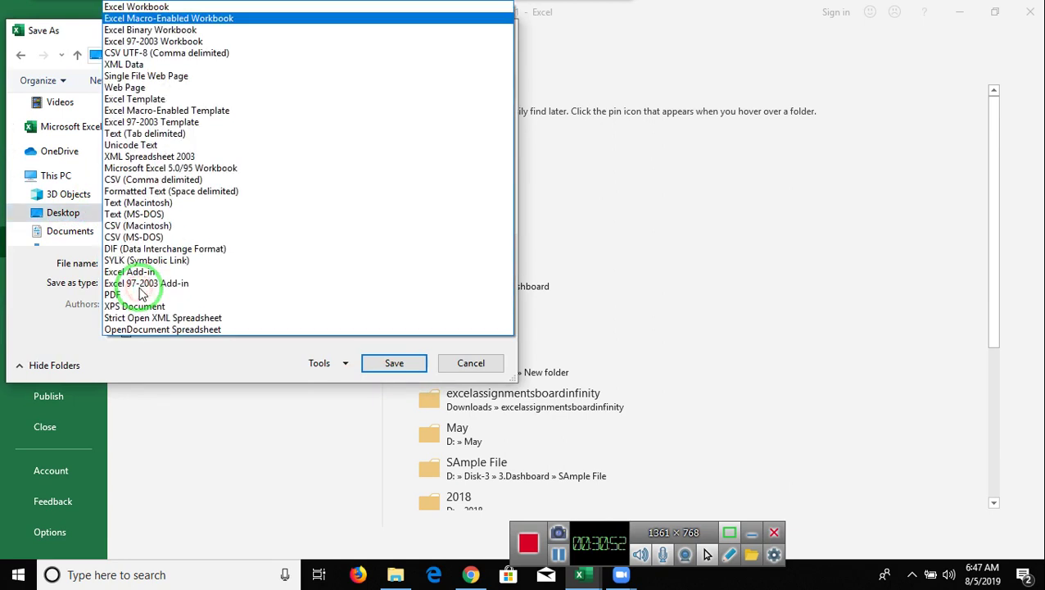
pyautogui.click(152, 18)
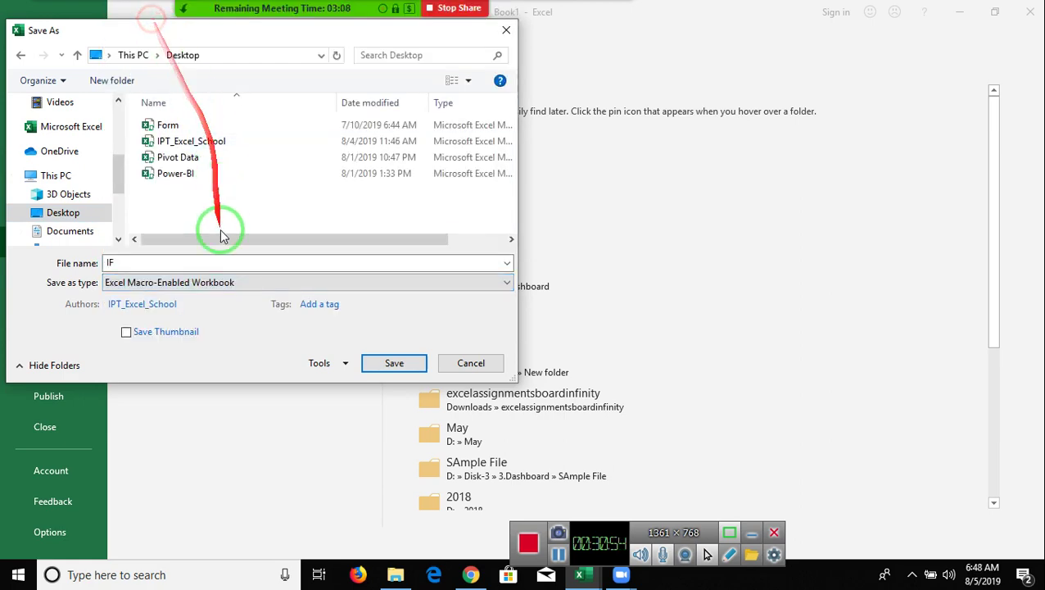
pyautogui.click(389, 363)
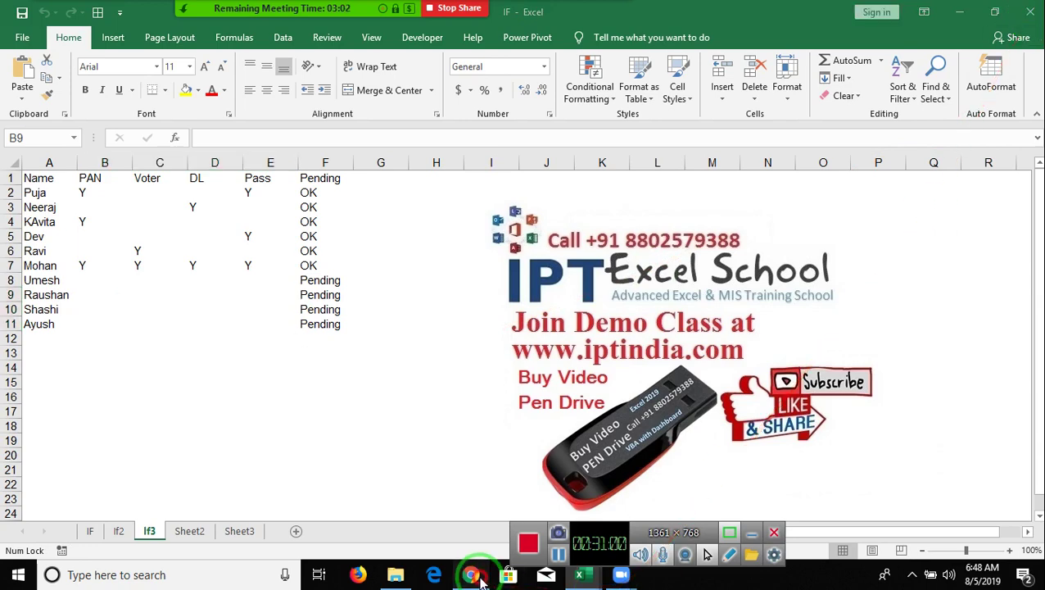
# Step: Start a new Gmail message and add three recipients from the To suggestions
pyautogui.click(470, 574)
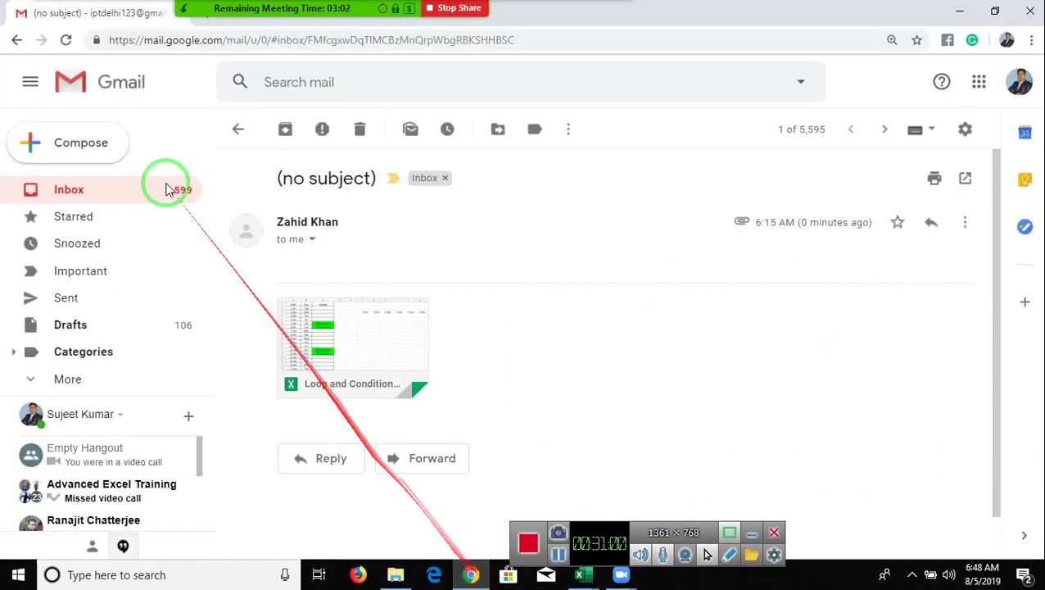
pyautogui.click(105, 152)
pyautogui.write('za')
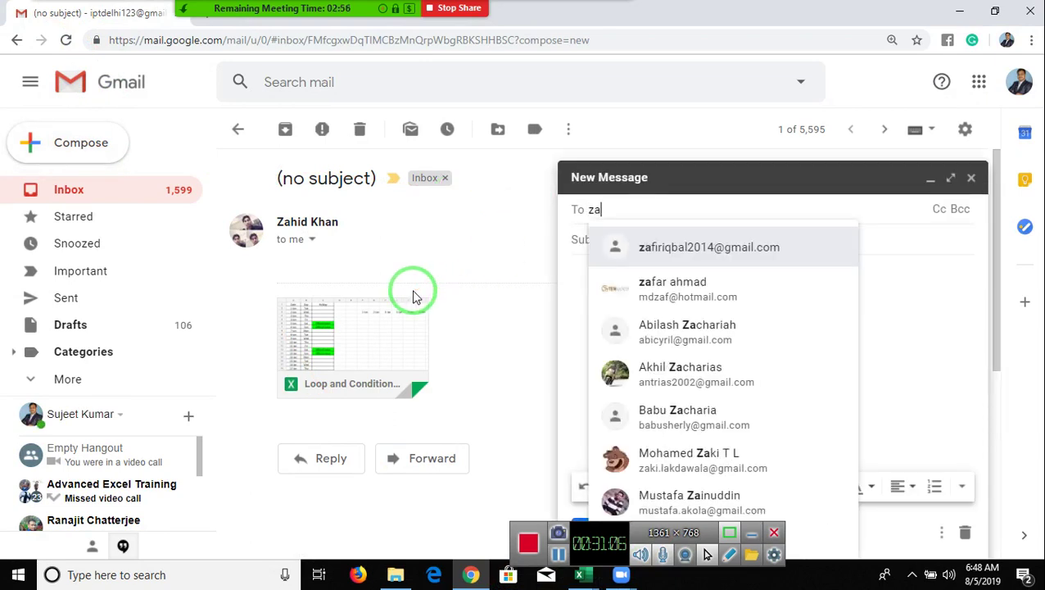
pyautogui.press('BackSpace')
pyautogui.write('k')
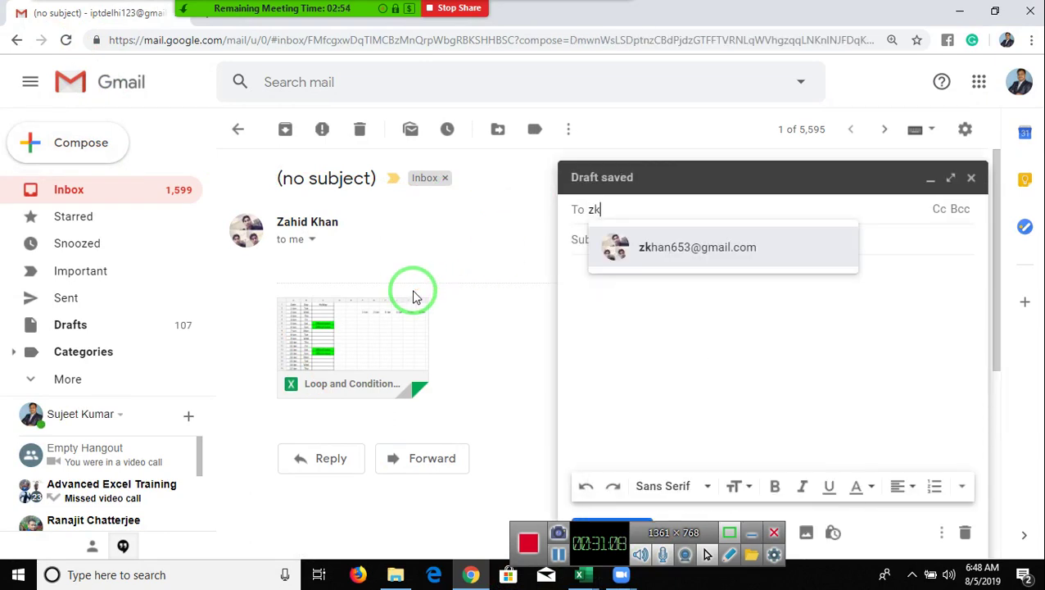
pyautogui.click(650, 262)
pyautogui.write('rame')
pyautogui.click(663, 248)
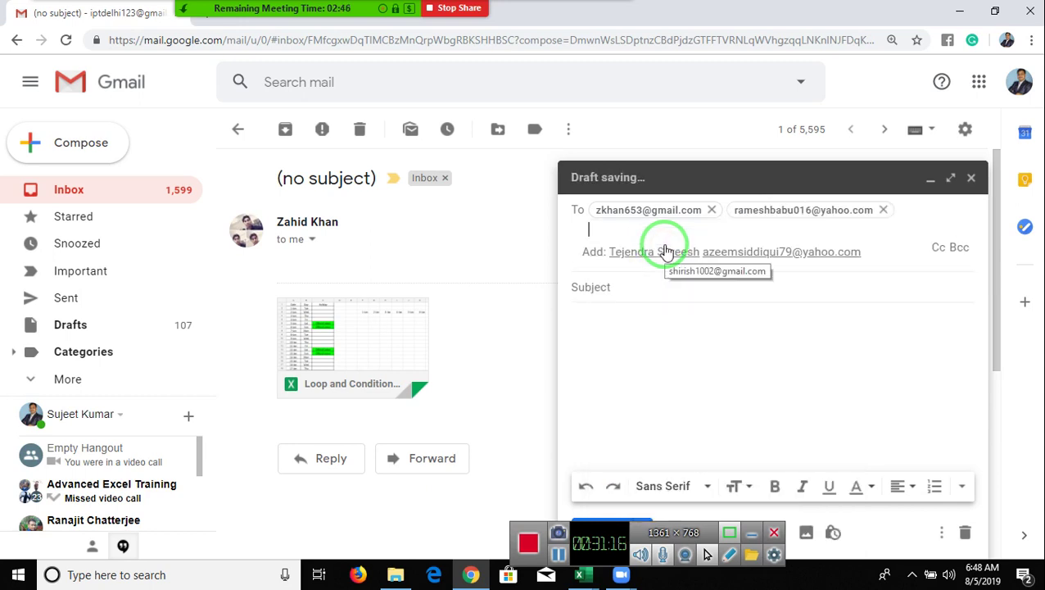
pyautogui.write('teji')
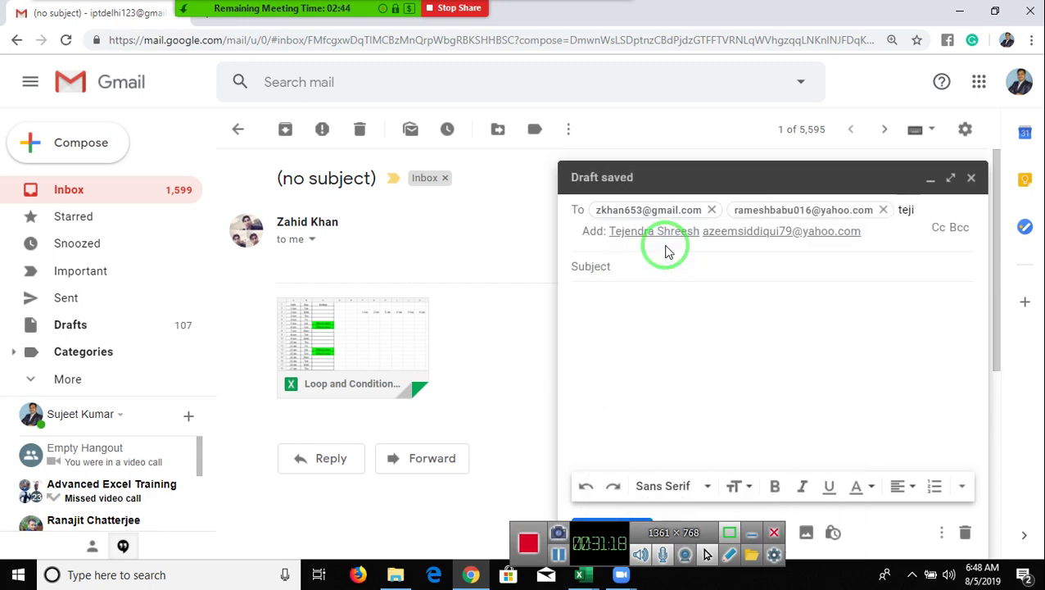
pyautogui.click(666, 232)
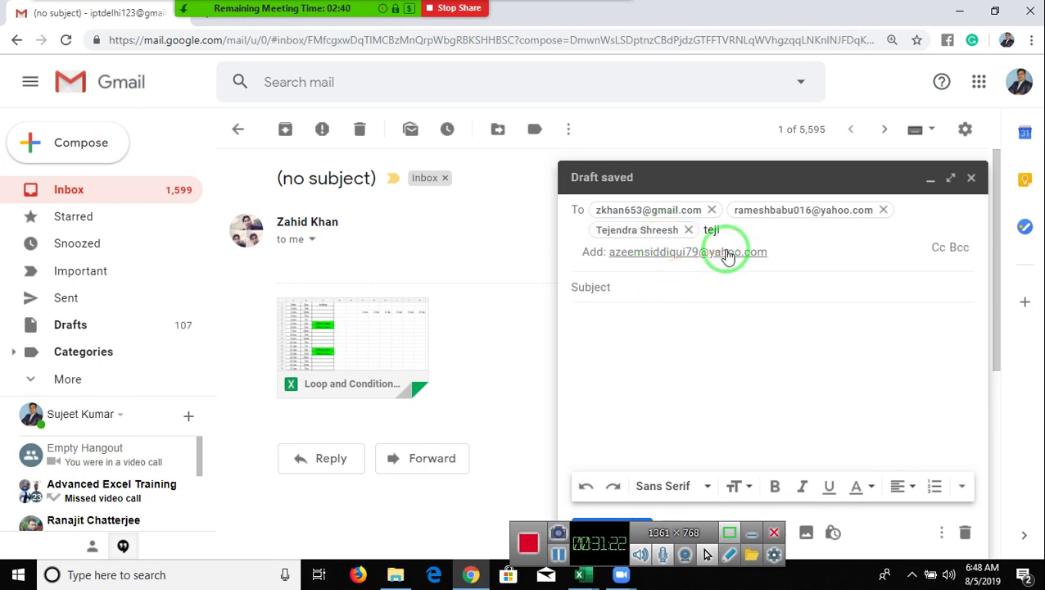
pyautogui.click(734, 244)
pyautogui.press('BackSpace')
pyautogui.press('BackSpace')
pyautogui.press('BackSpace')
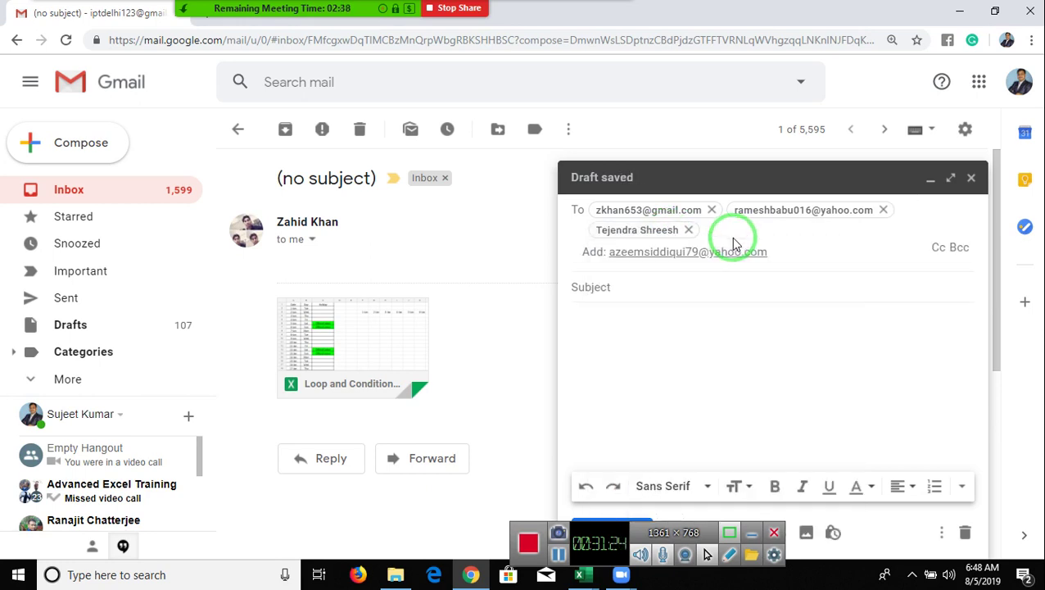
# Step: Enter File as the subject and move into the message body
pyautogui.click(618, 287)
pyautogui.write('Fi')
pyautogui.click(606, 299)
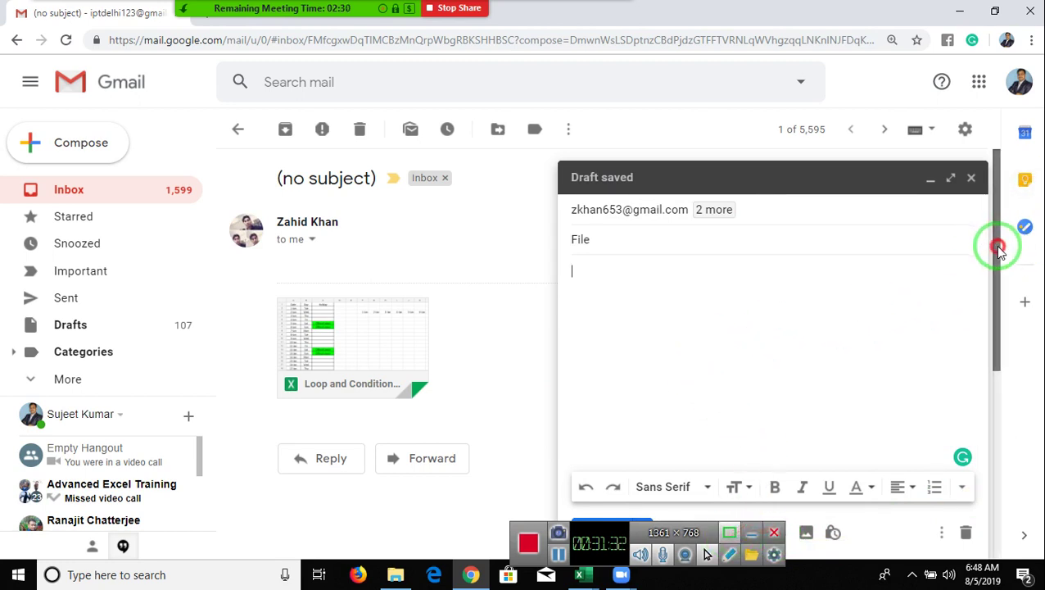
pyautogui.moveTo(996, 248); pyautogui.dragTo(996, 350)
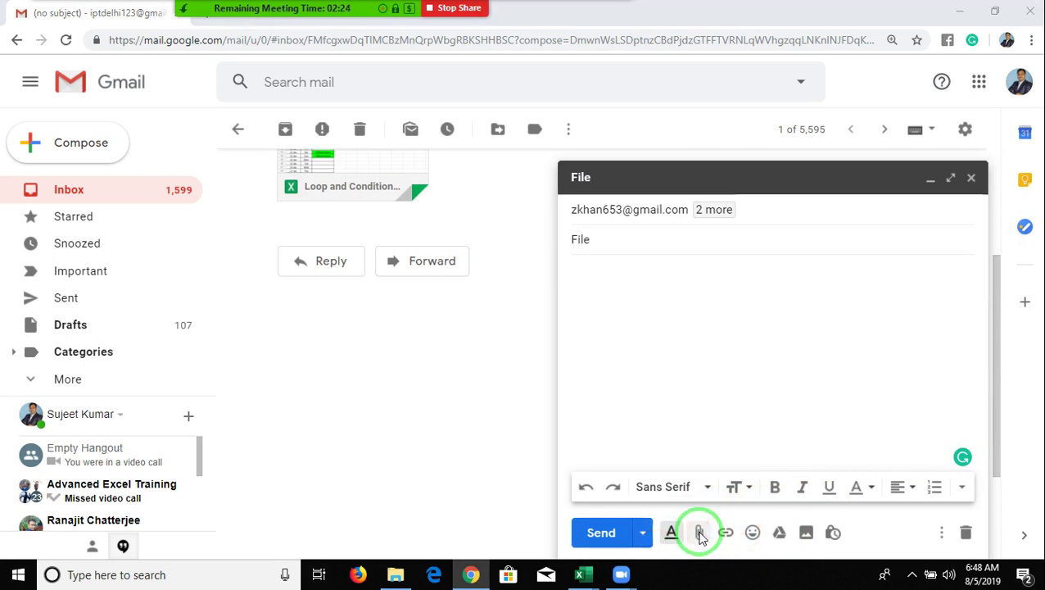
# Step: Attach IF.xlsm from the Desktop, send the email, and show the desktop
pyautogui.click(700, 534)
pyautogui.moveTo(118, 198); pyautogui.dragTo(123, 124)
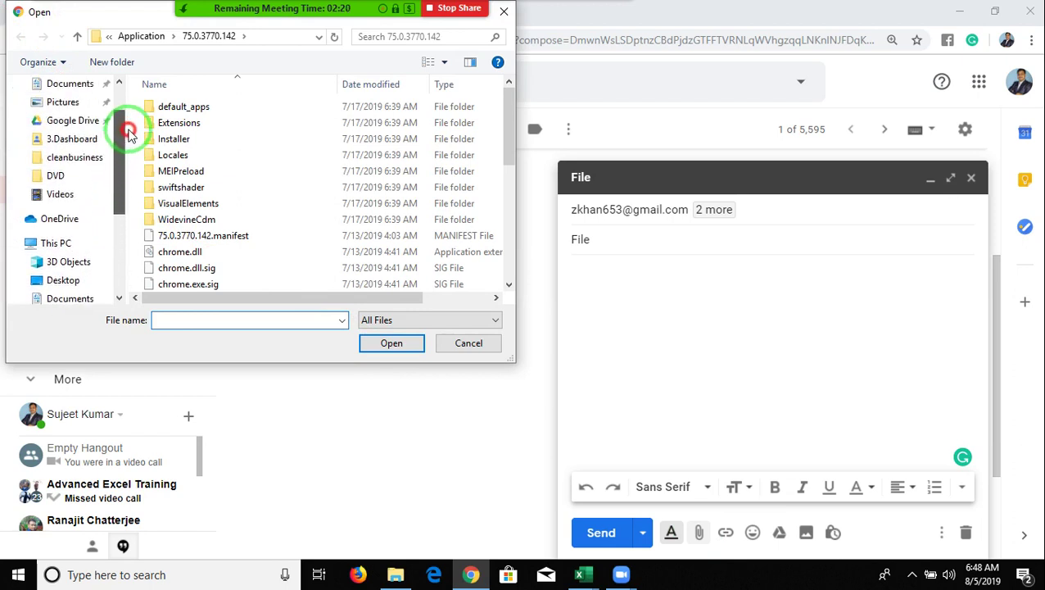
pyautogui.click(74, 280)
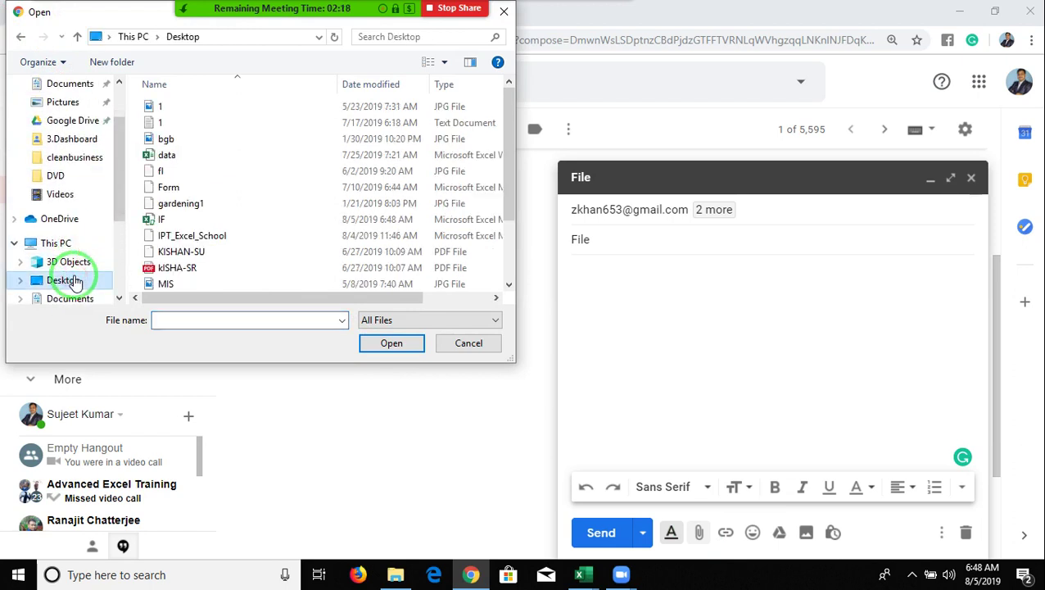
pyautogui.click(172, 219)
pyautogui.click(392, 344)
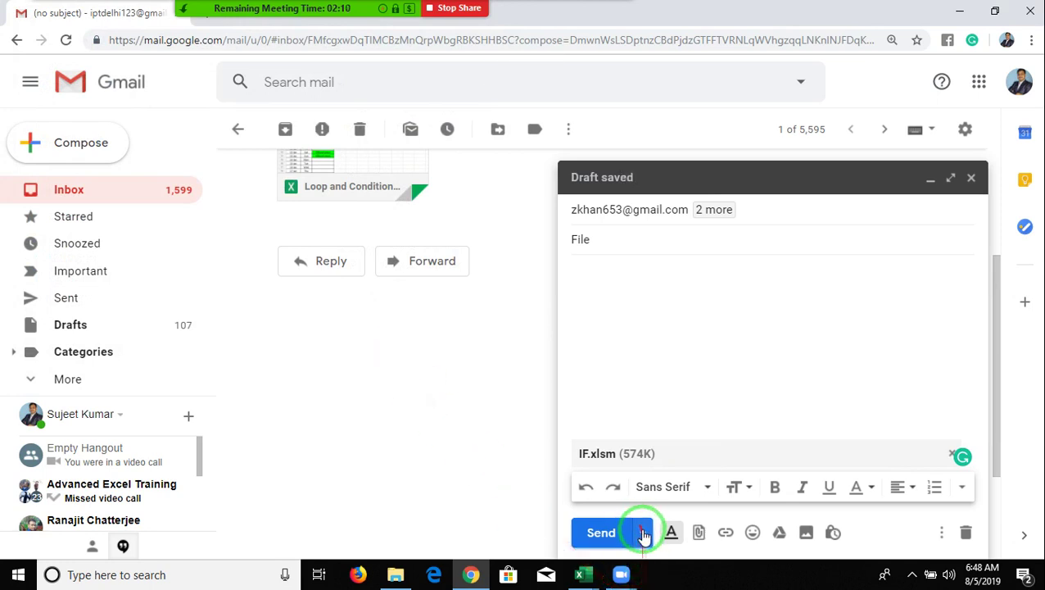
pyautogui.click(606, 533)
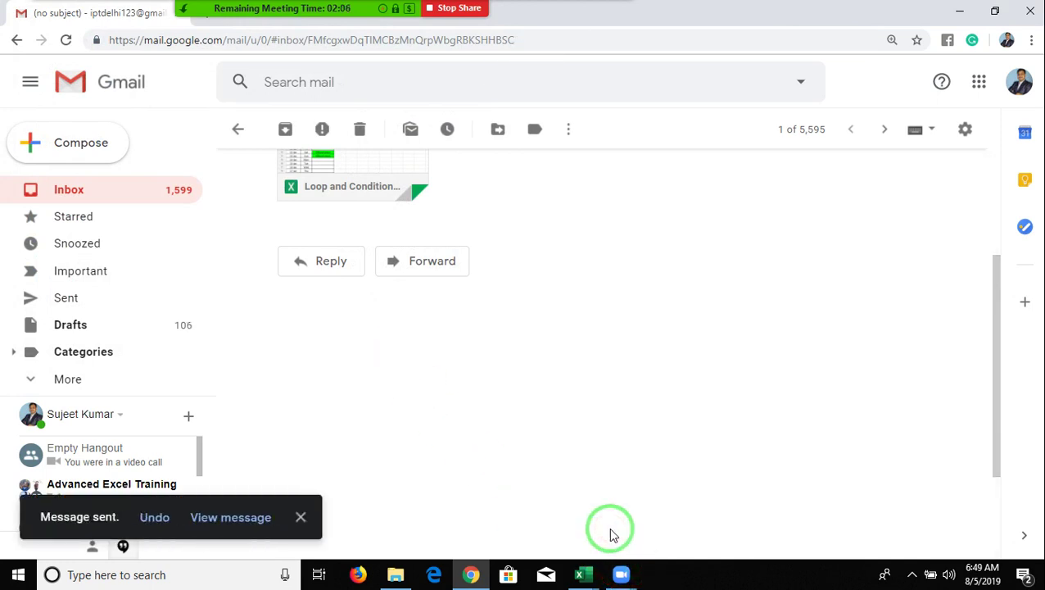
pyautogui.press('super+d')
# Step: End the Zoom meeting for everyone through More > End Meeting > End Meeting for All
pyautogui.moveTo(327, 8)
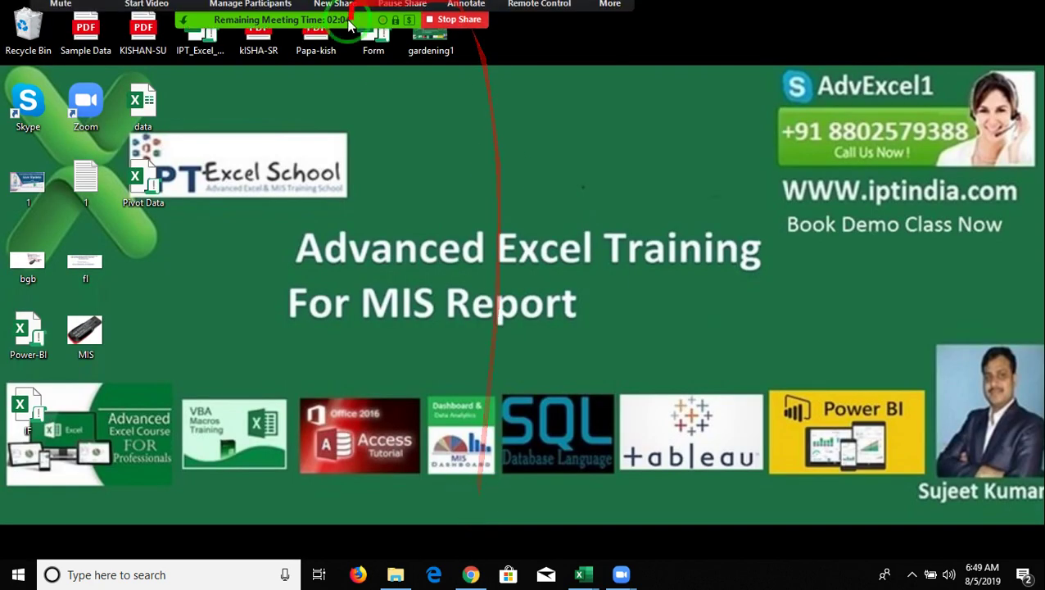
pyautogui.click(190, 18)
pyautogui.click(245, 33)
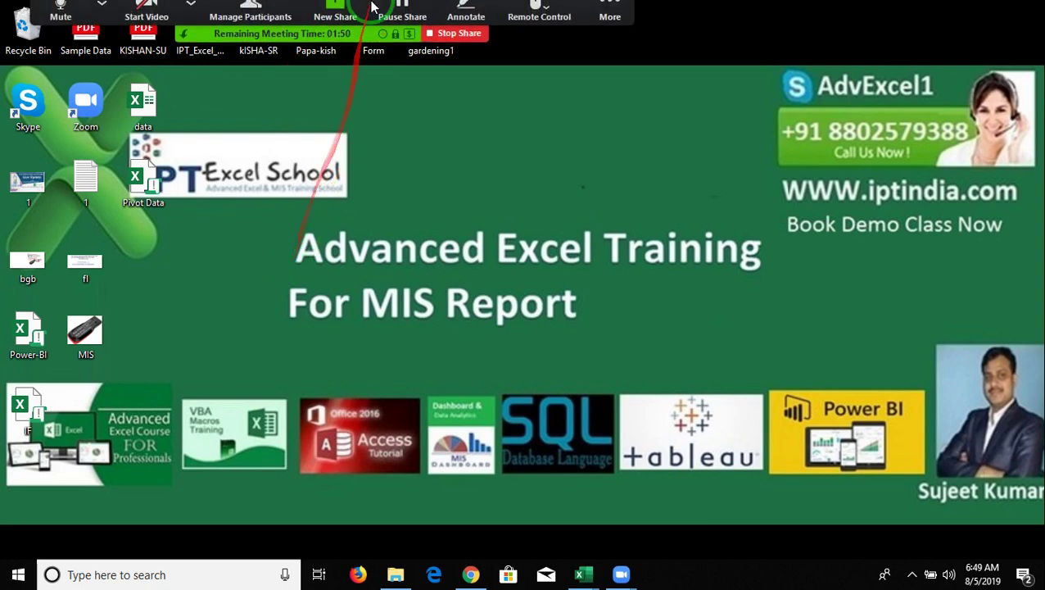
pyautogui.click(623, 11)
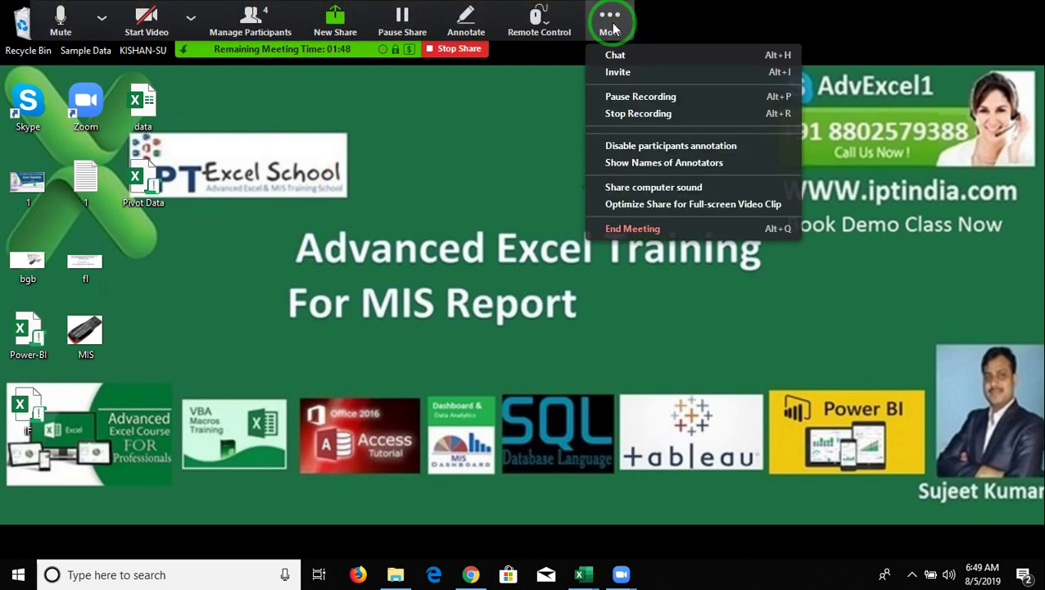
pyautogui.click(544, 69)
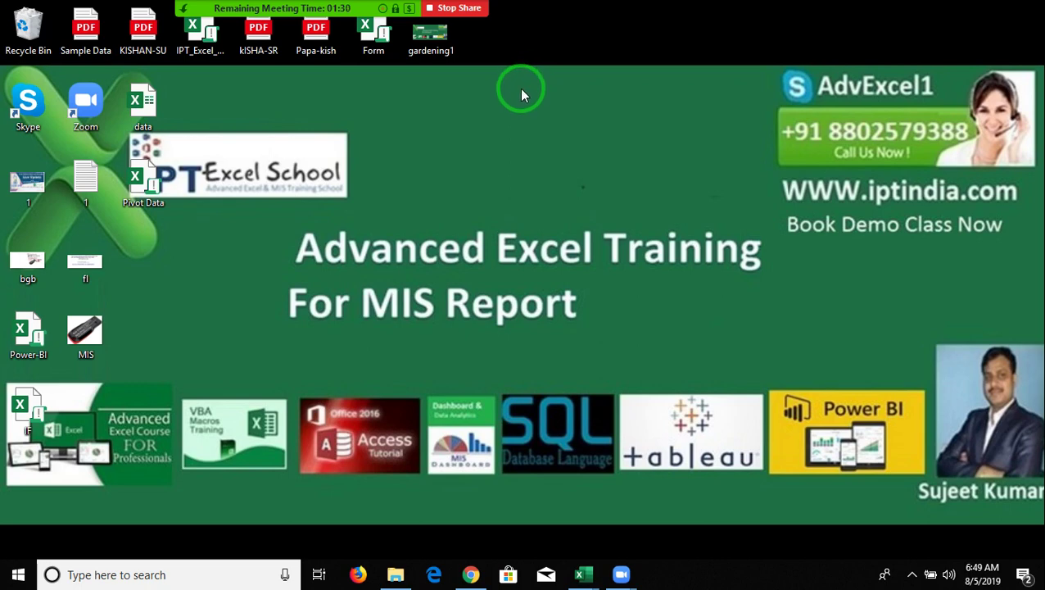
pyautogui.click(76, 3)
pyautogui.click(162, 3)
pyautogui.click(610, 10)
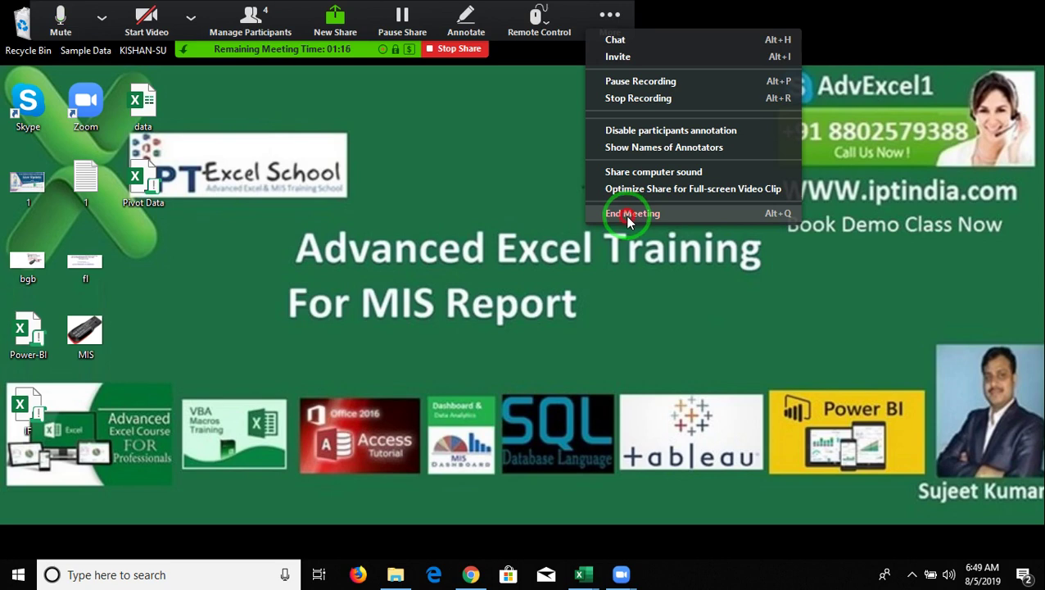
pyautogui.click(628, 218)
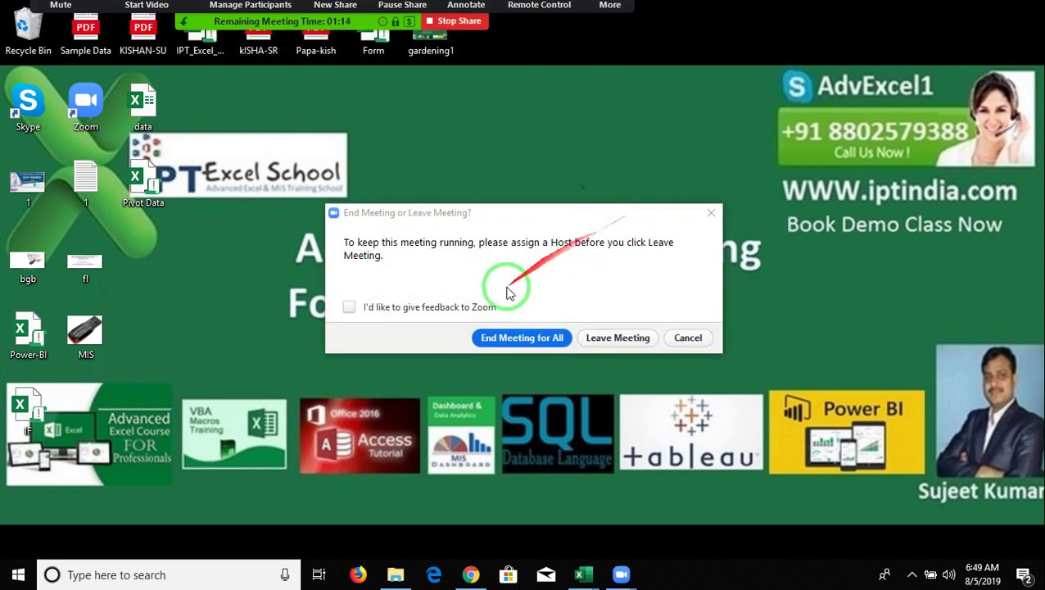
pyautogui.click(512, 336)
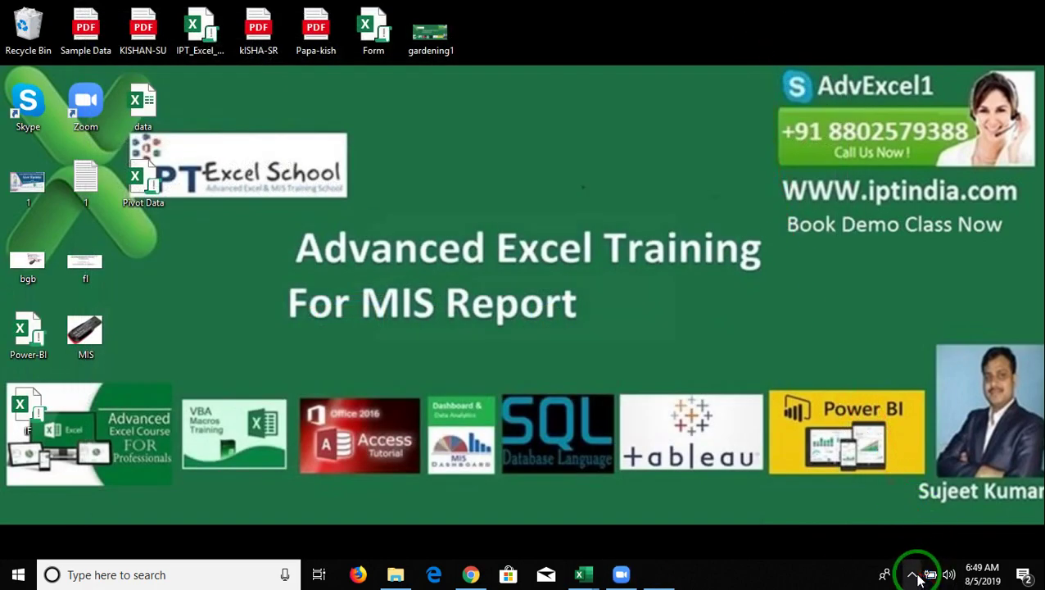
# Step: Minimise the main Zoom window and move the recording conversion dialog higher up
pyautogui.click(911, 574)
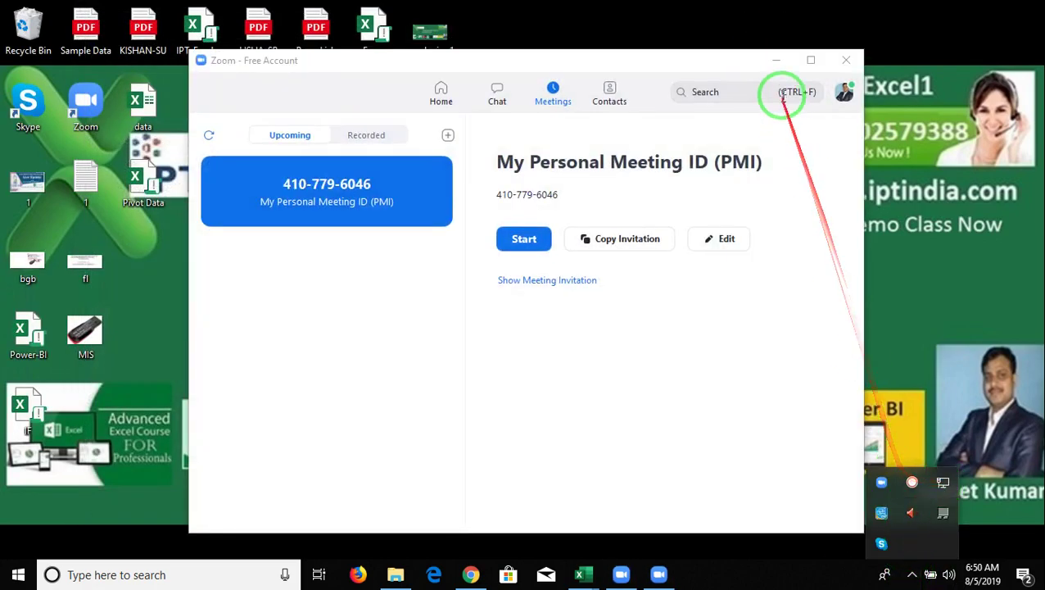
pyautogui.click(777, 60)
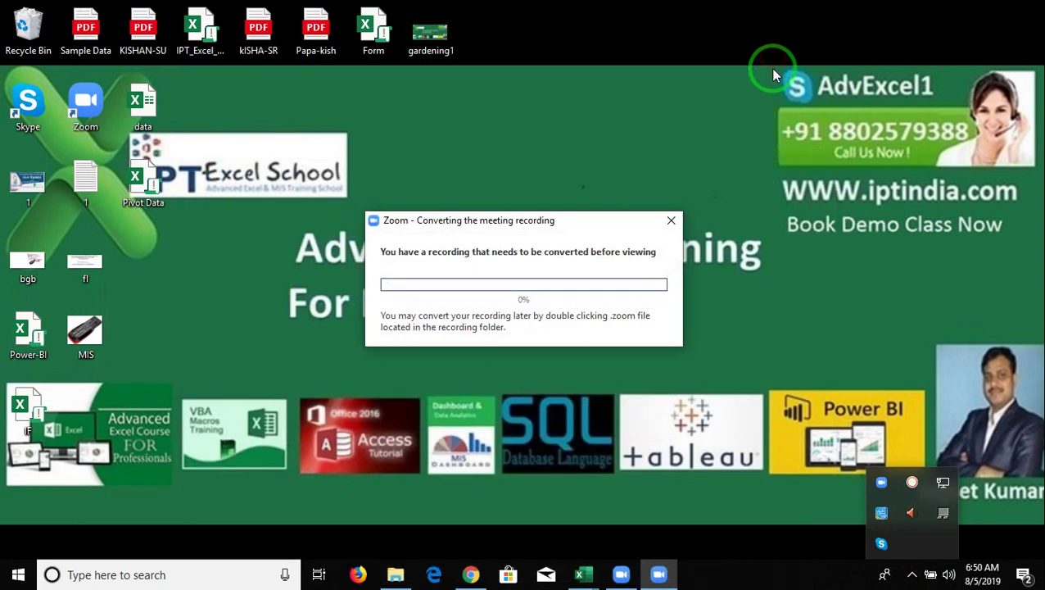
pyautogui.click(573, 240)
pyautogui.moveTo(501, 223); pyautogui.dragTo(505, 96)
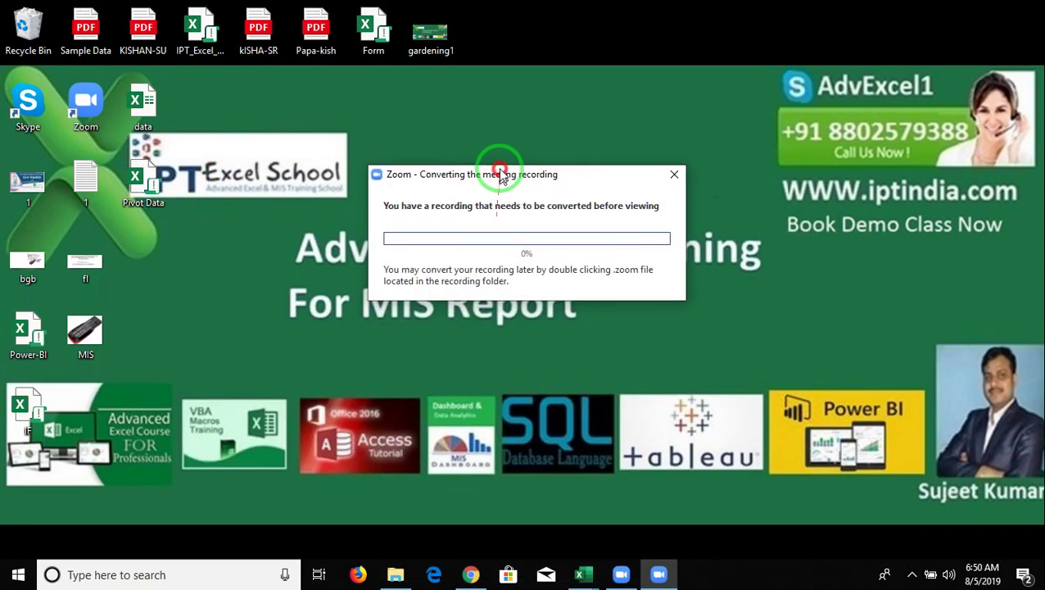
# Step: Bring up the screen recorder controls from the hidden tray apps
pyautogui.click(913, 575)
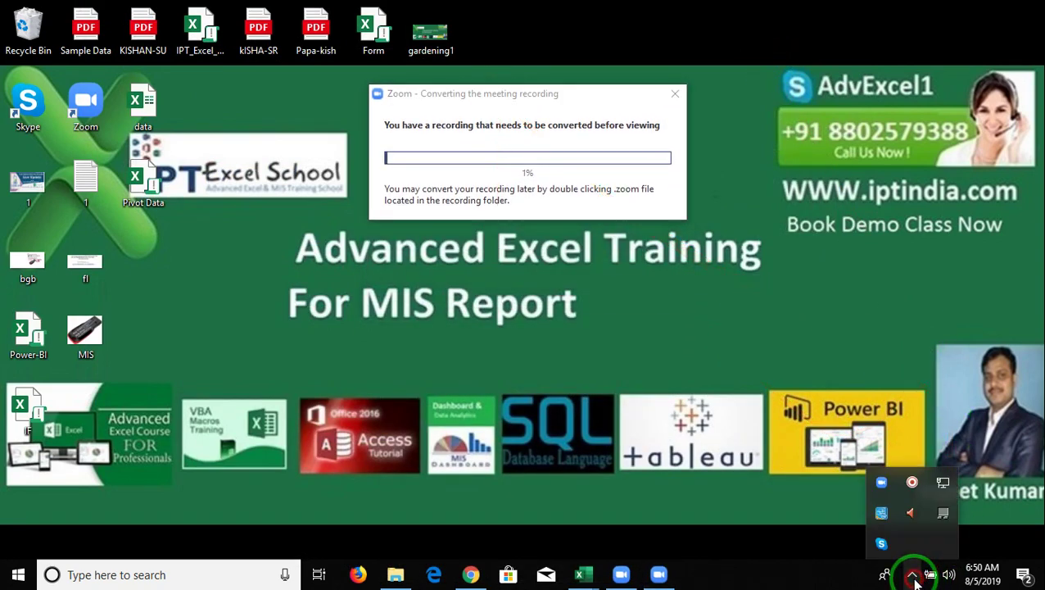
pyautogui.click(911, 483)
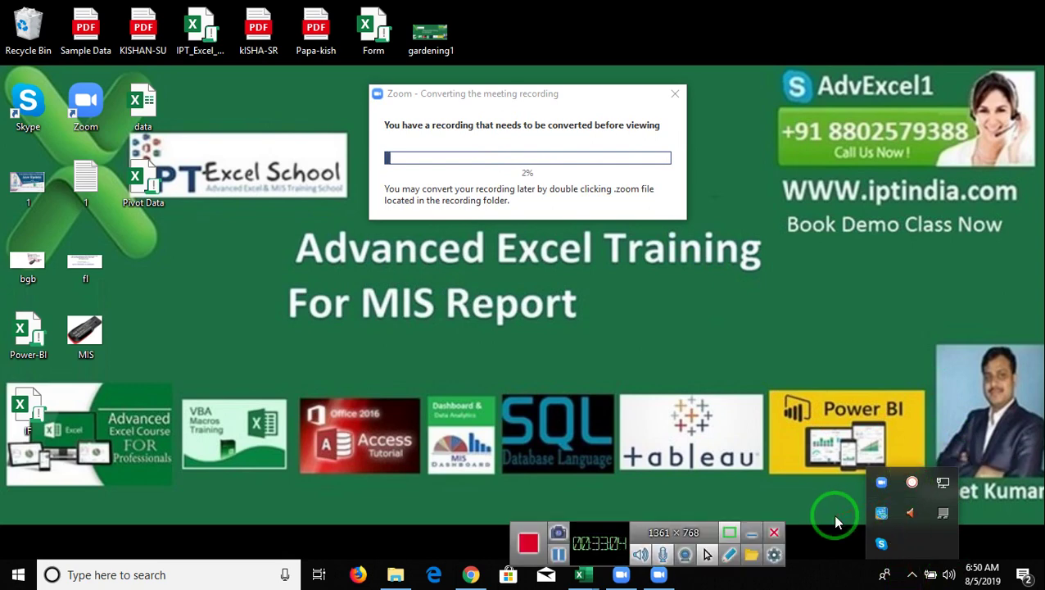
pyautogui.moveTo(835, 518); pyautogui.dragTo(950, 575)
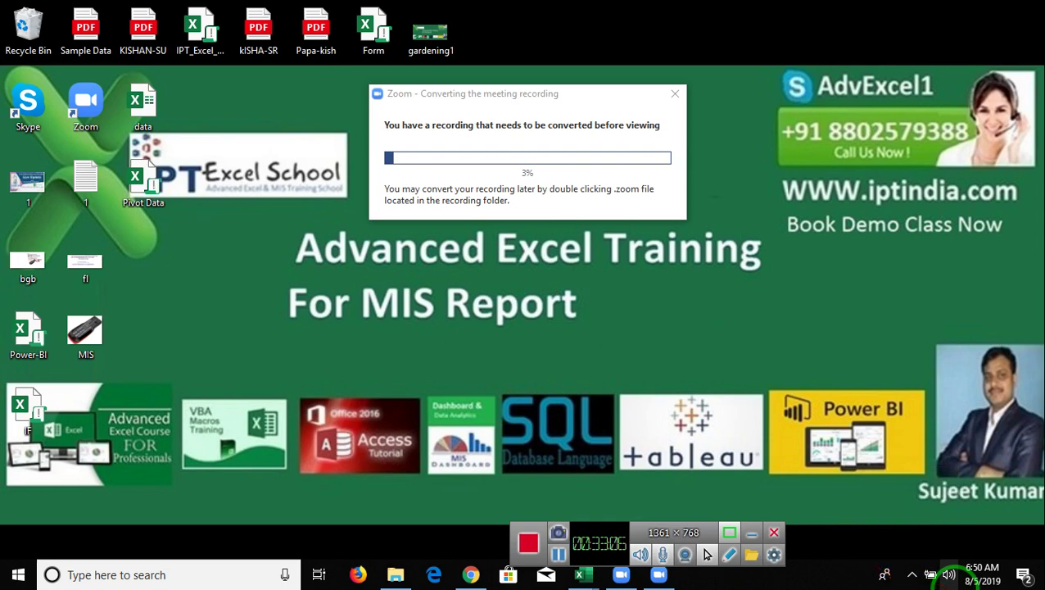